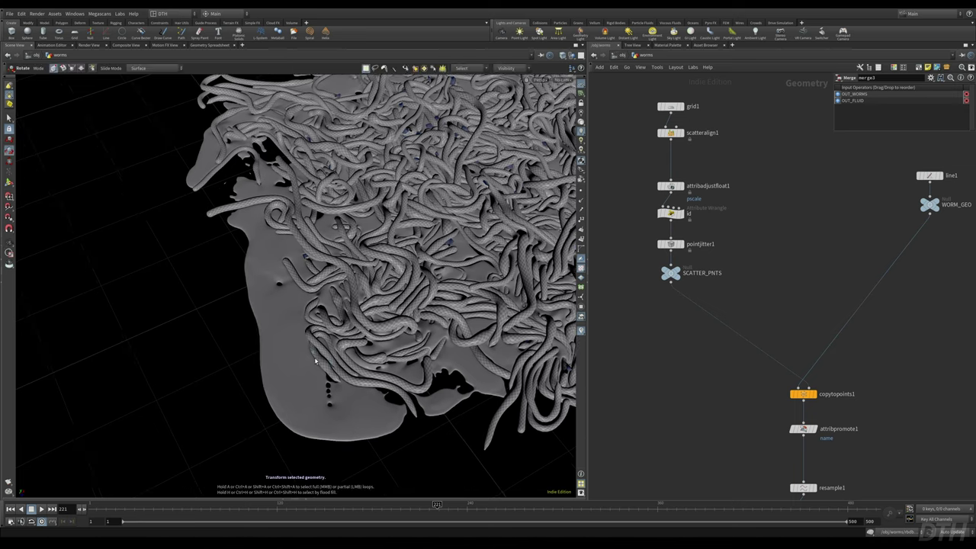
# - Examine the worm and fluid simulation from several distances and the node network that builds it
pyautogui.keyDown('alt'); pyautogui.moveTo(327, 364); pyautogui.dragTo(453, 336, button='right'); pyautogui.keyUp('alt')
pyautogui.press('Escape')
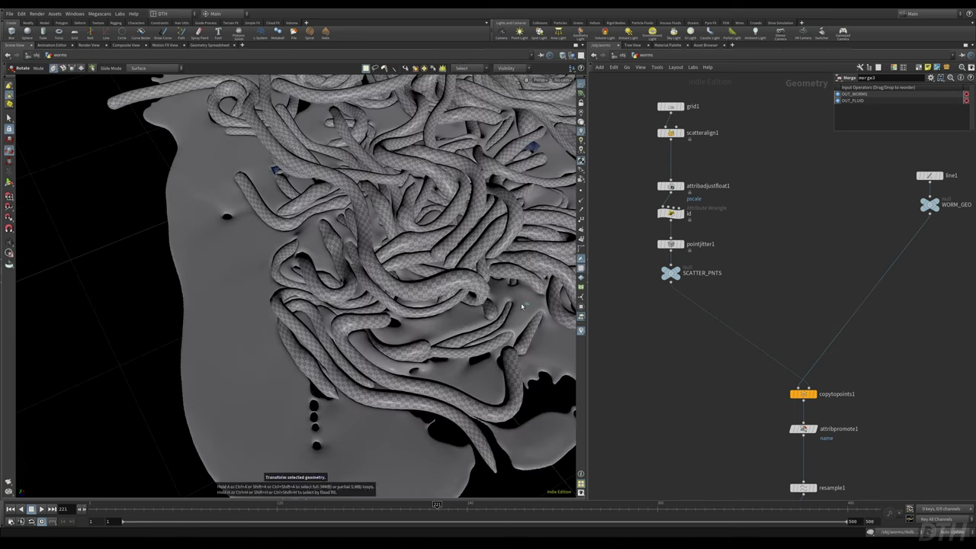
pyautogui.scroll(-6, 482, 293)
pyautogui.moveTo(285, 349); pyautogui.dragTo(366, 320)
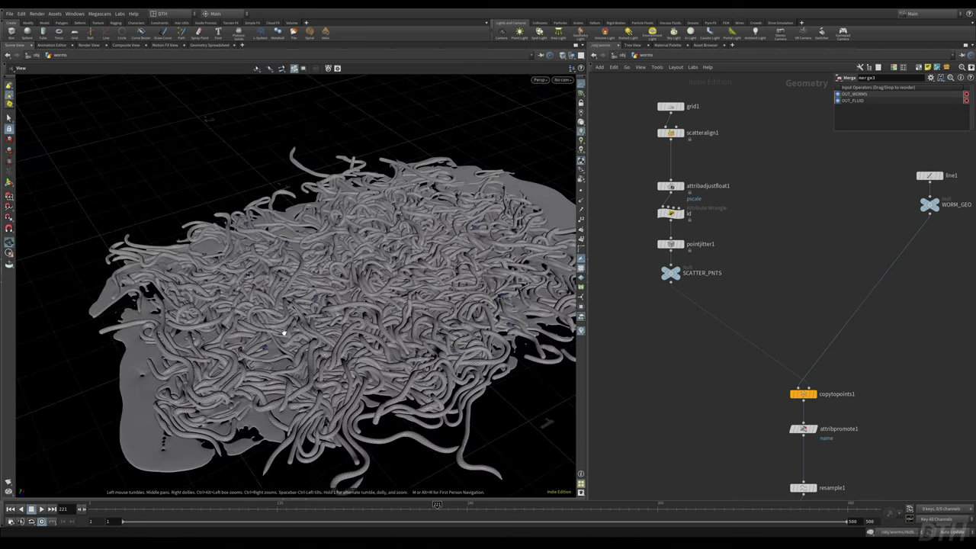
pyautogui.press('r')
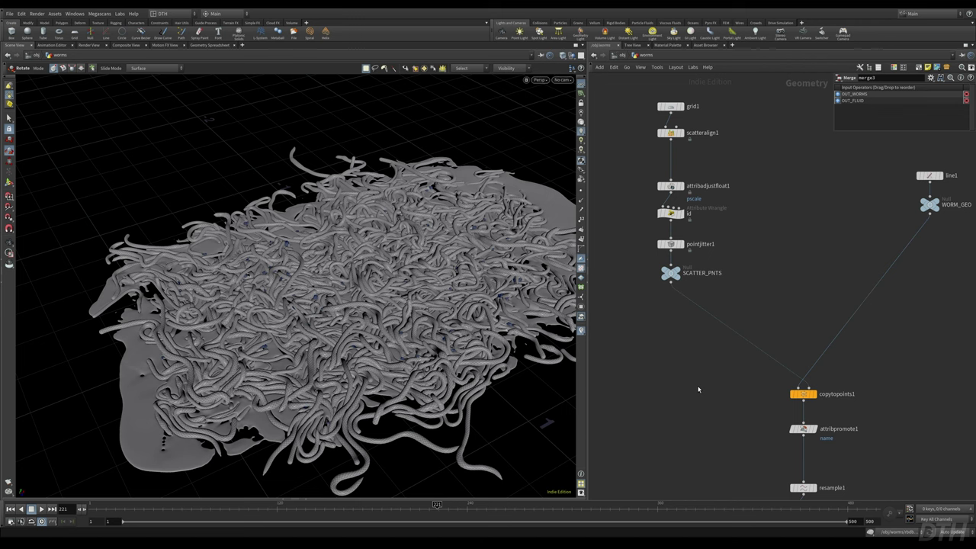
pyautogui.scroll(-10, 697, 386)
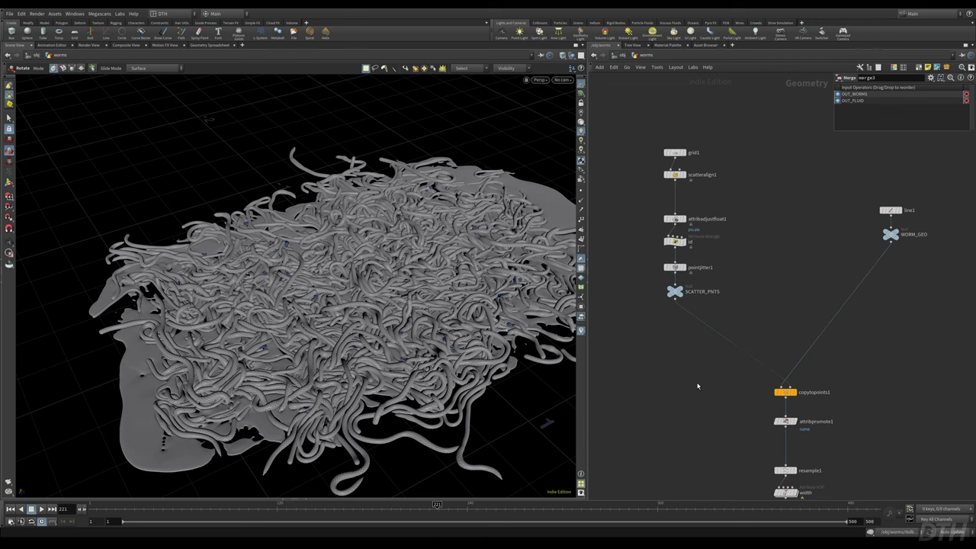
pyautogui.moveTo(696, 297); pyautogui.dragTo(697, 294, button='middle')
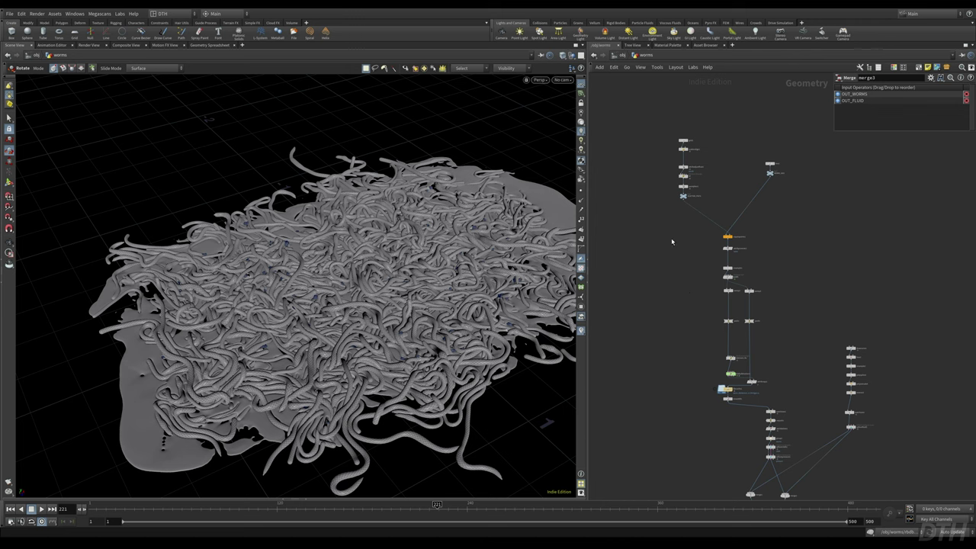
pyautogui.scroll(6, 679, 229)
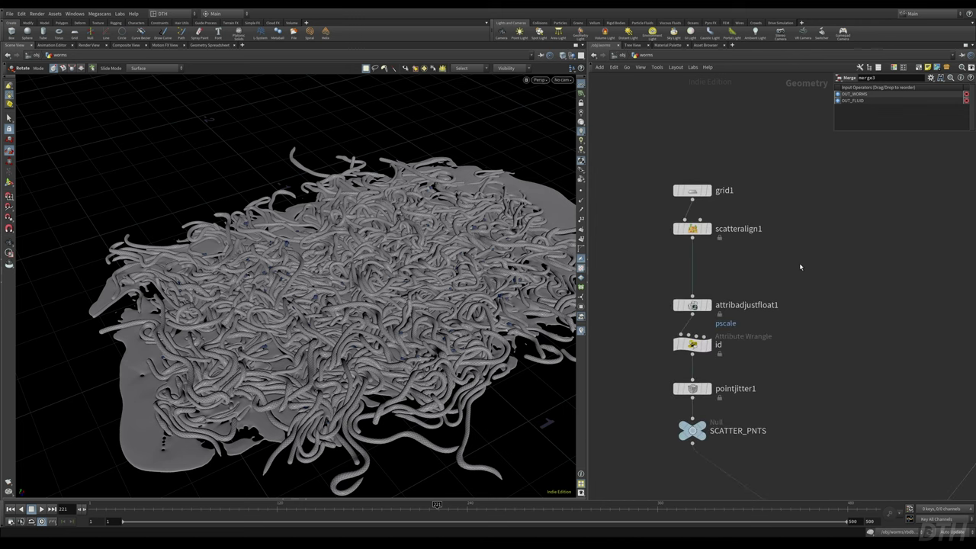
# - Display the grid1 surface and the scatteralign1 points in the viewport to review how the points are generated
pyautogui.moveTo(629, 165); pyautogui.dragTo(796, 203)
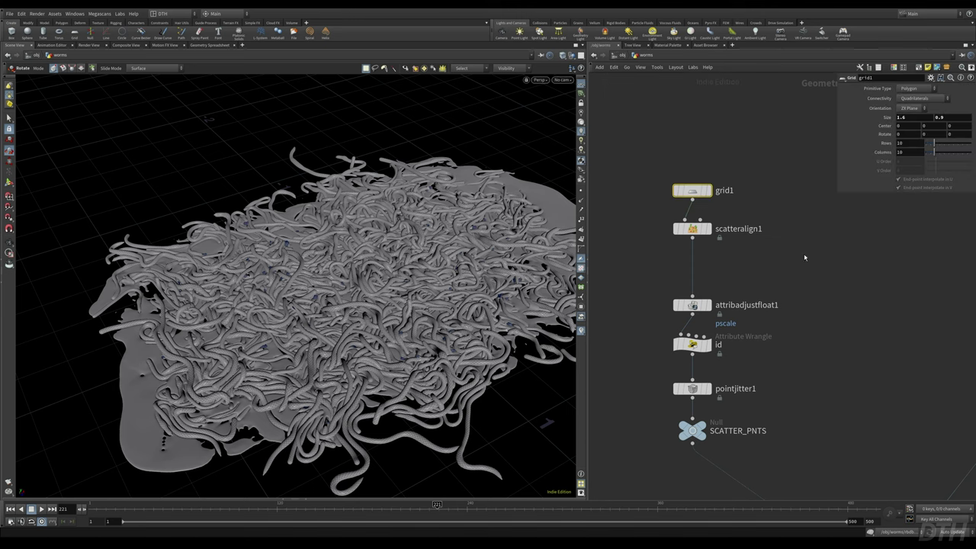
pyautogui.press('r')
pyautogui.press('Escape')
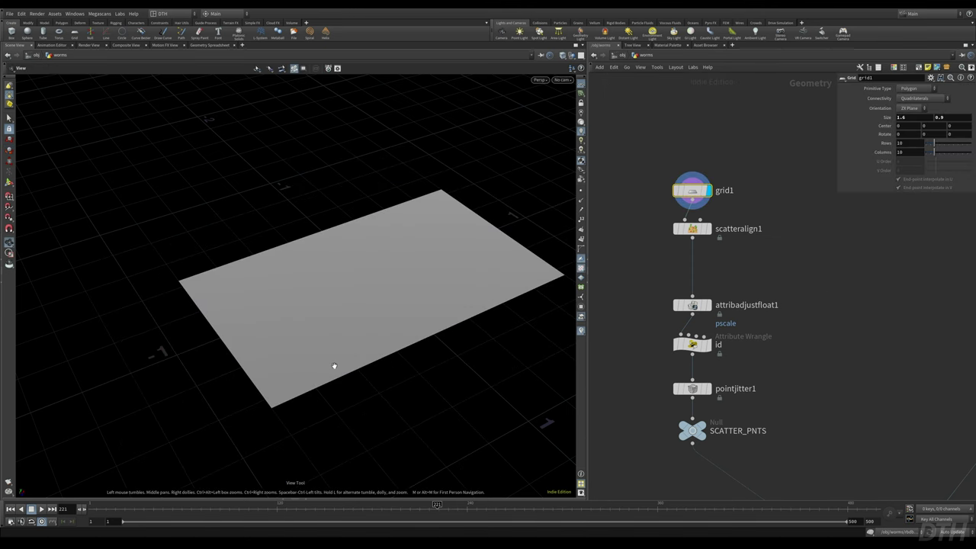
pyautogui.moveTo(334, 366); pyautogui.dragTo(424, 292)
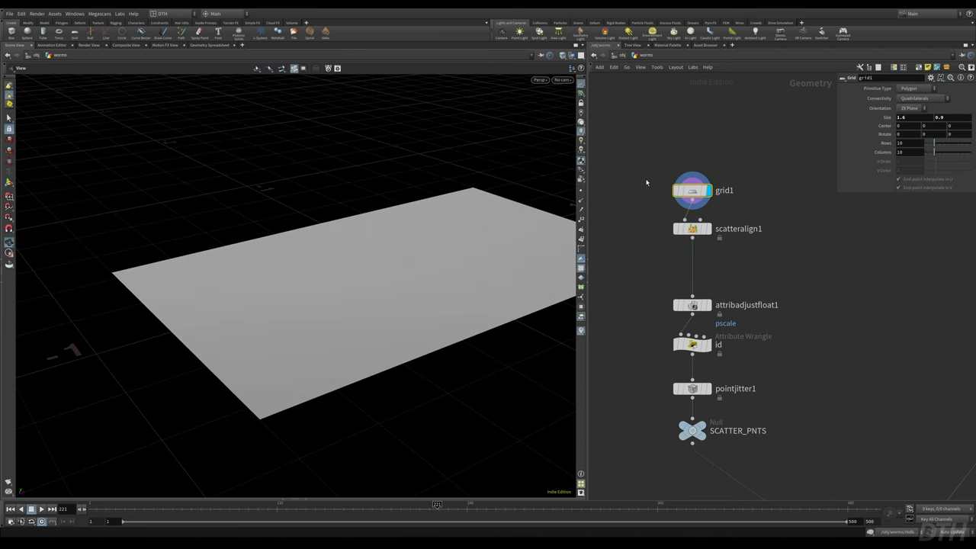
pyautogui.click(694, 229)
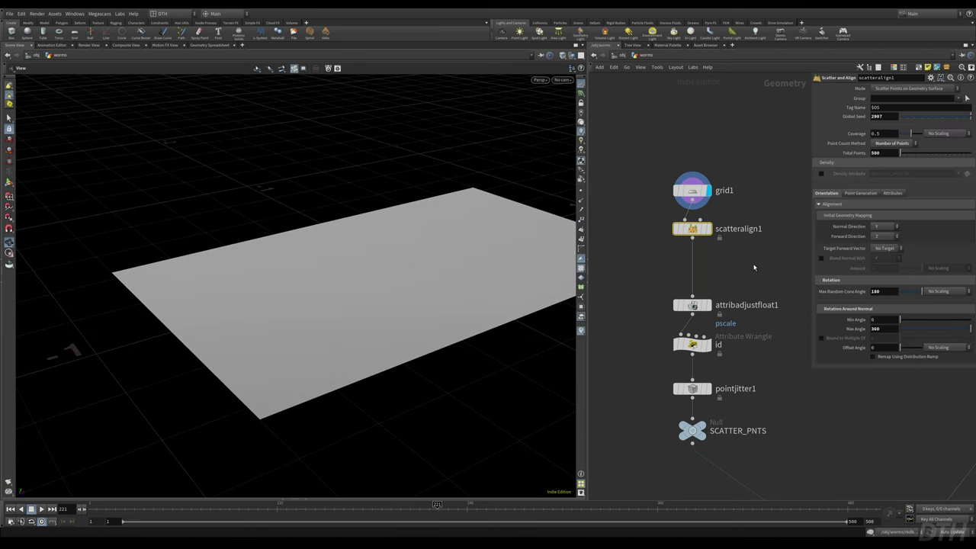
pyautogui.press('r')
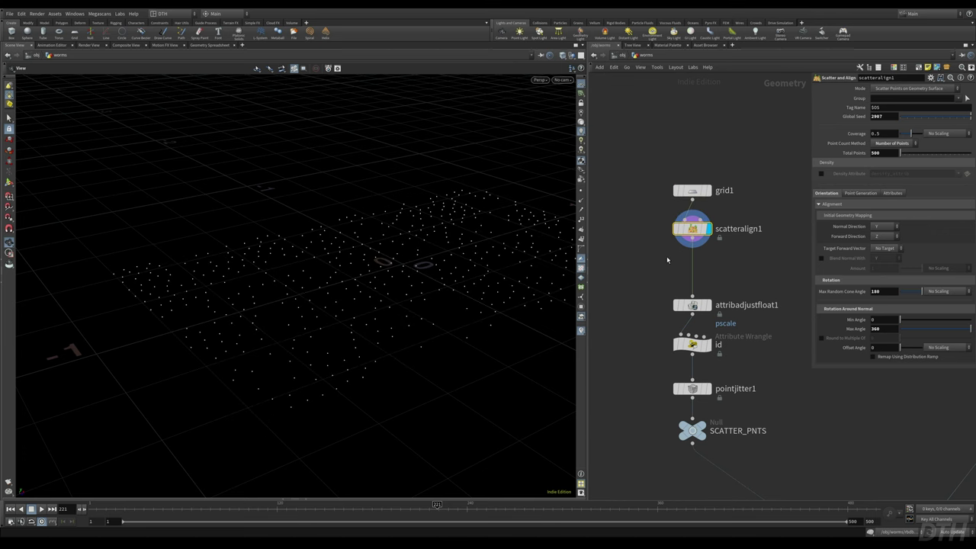
# - Add an unconnected Scatter node beside scatteralign1
pyautogui.press('Tab')
pyautogui.write('scatter')
pyautogui.press('Return')
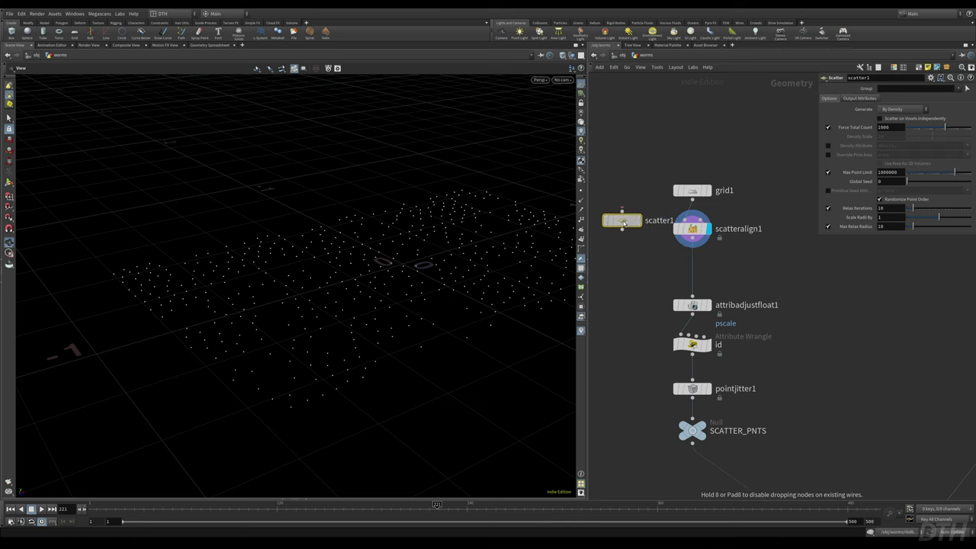
pyautogui.click(611, 233)
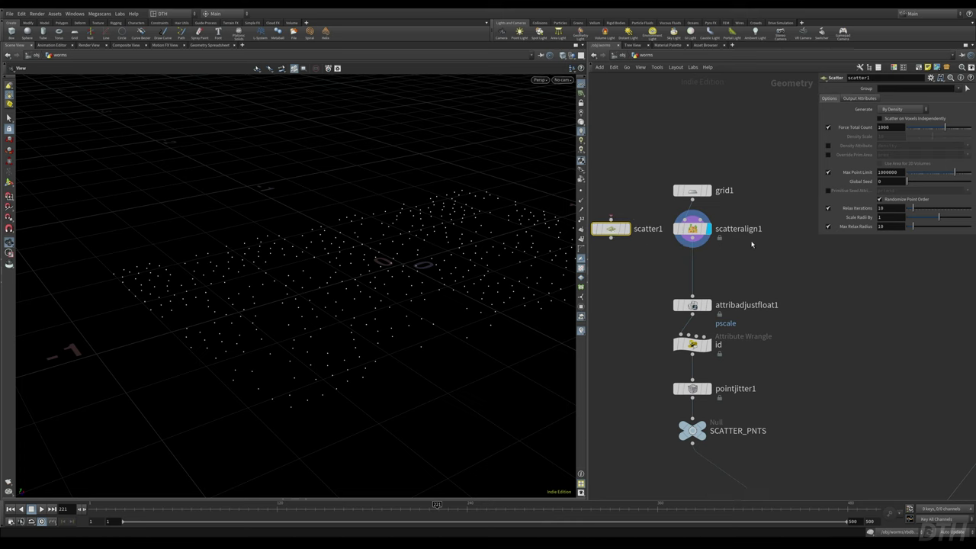
# - Try a much higher Total Points value on scatteralign1 and return it to 500
pyautogui.click(693, 228)
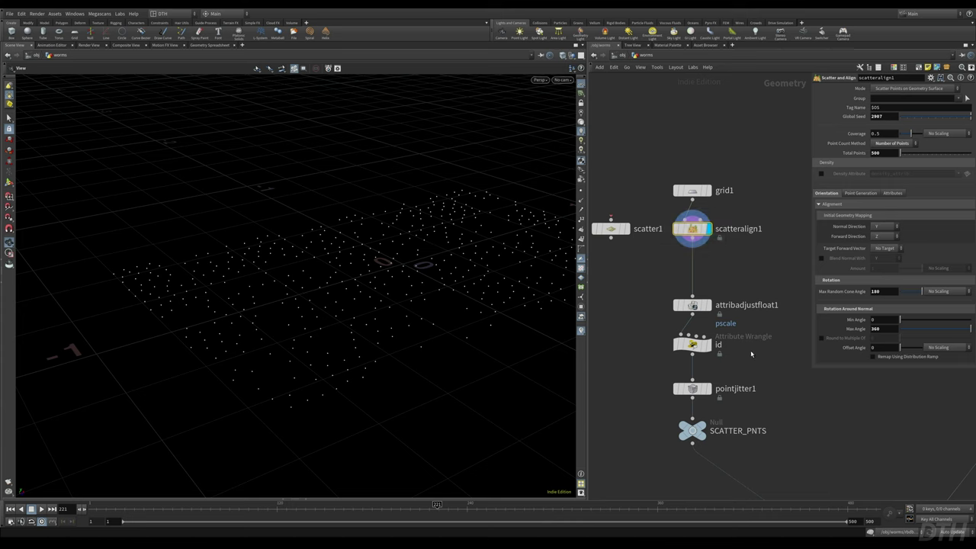
pyautogui.moveTo(752, 349); pyautogui.dragTo(751, 316, button='middle')
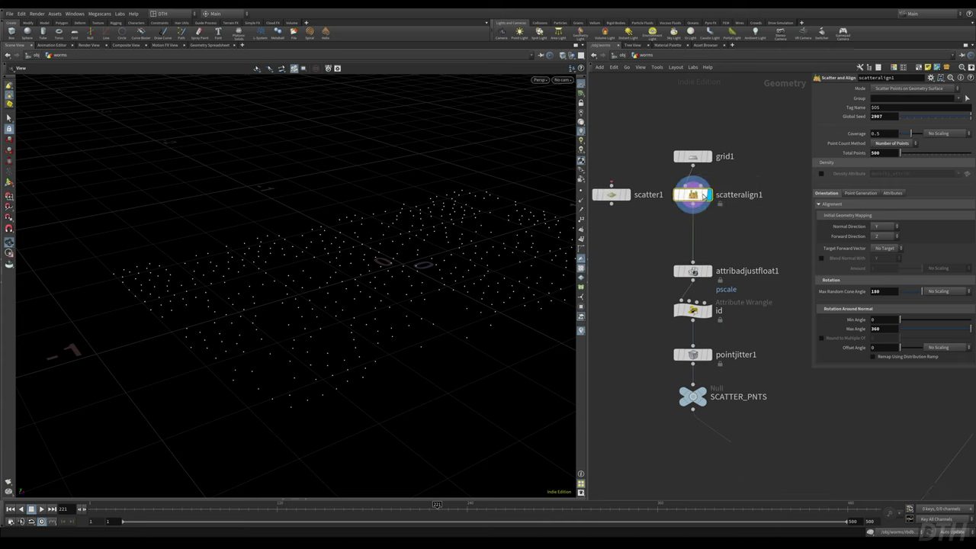
pyautogui.moveTo(885, 153); pyautogui.dragTo(760, 171)
pyautogui.moveTo(900, 154)
pyautogui.mouseDown()
pyautogui.moveTo(930, 157)
pyautogui.moveTo(883, 167)
pyautogui.moveTo(926, 164)
pyautogui.moveTo(915, 156)
pyautogui.mouseUp()
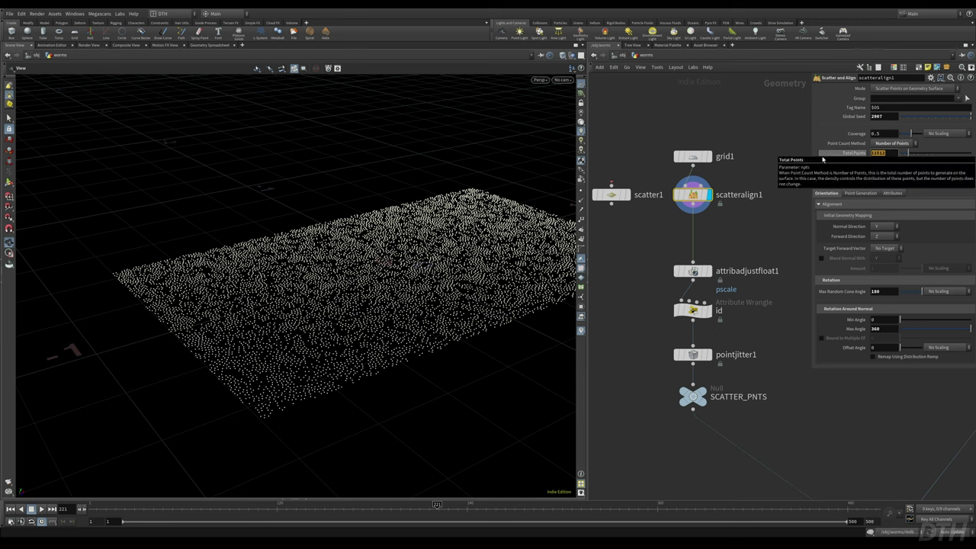
pyautogui.write('500')
pyautogui.press('Return')
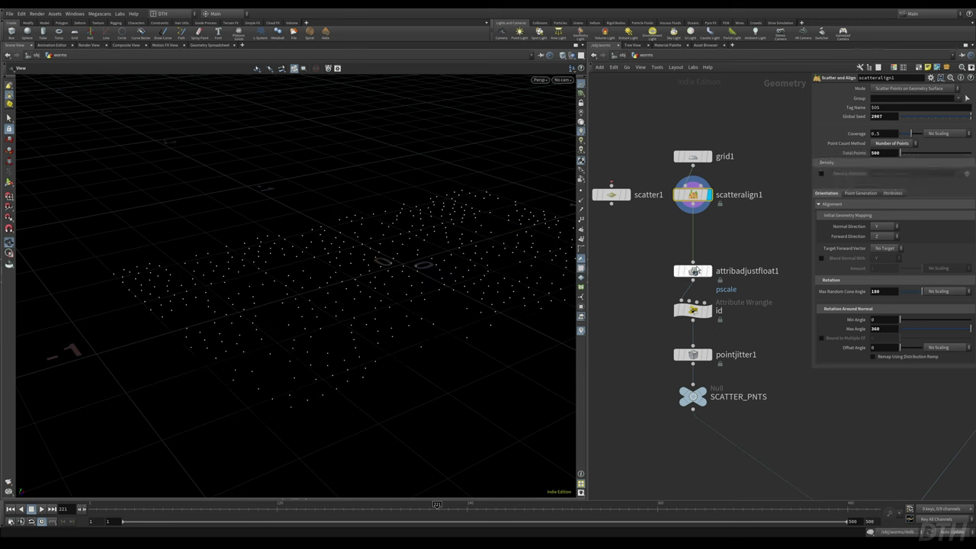
# - Display attribadjustfloat1 and move it closer to scatteralign1 in the network
pyautogui.moveTo(727, 246); pyautogui.dragTo(657, 288)
pyautogui.press('r')
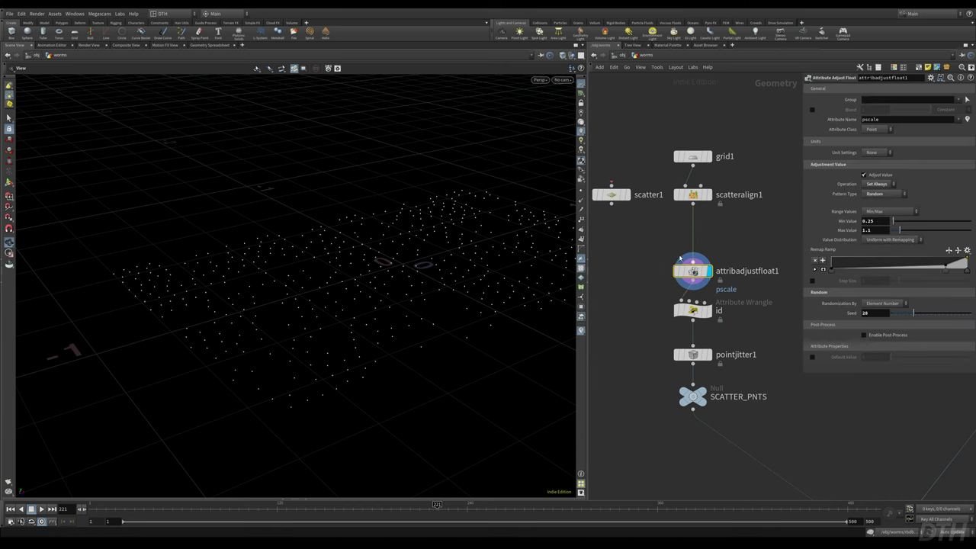
pyautogui.moveTo(700, 273); pyautogui.dragTo(699, 258)
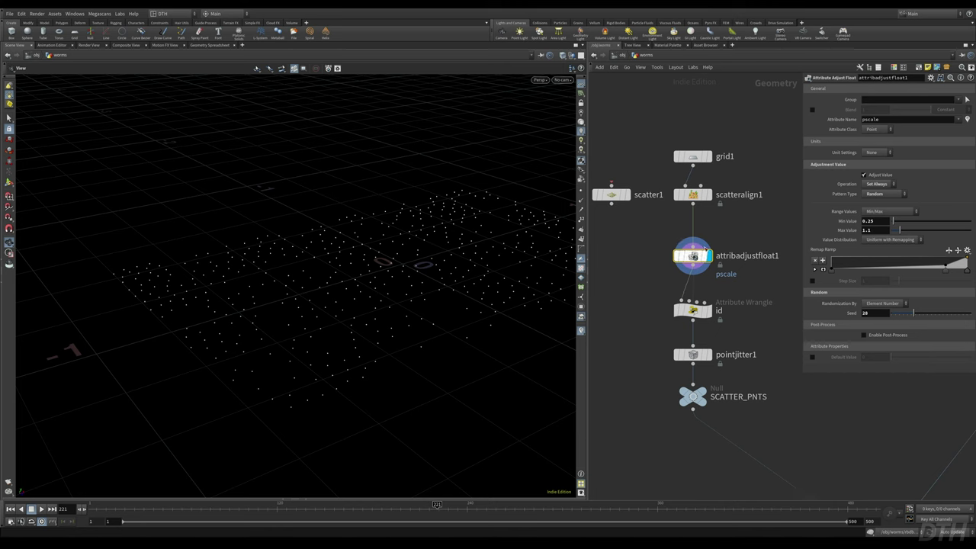
pyautogui.click(690, 197)
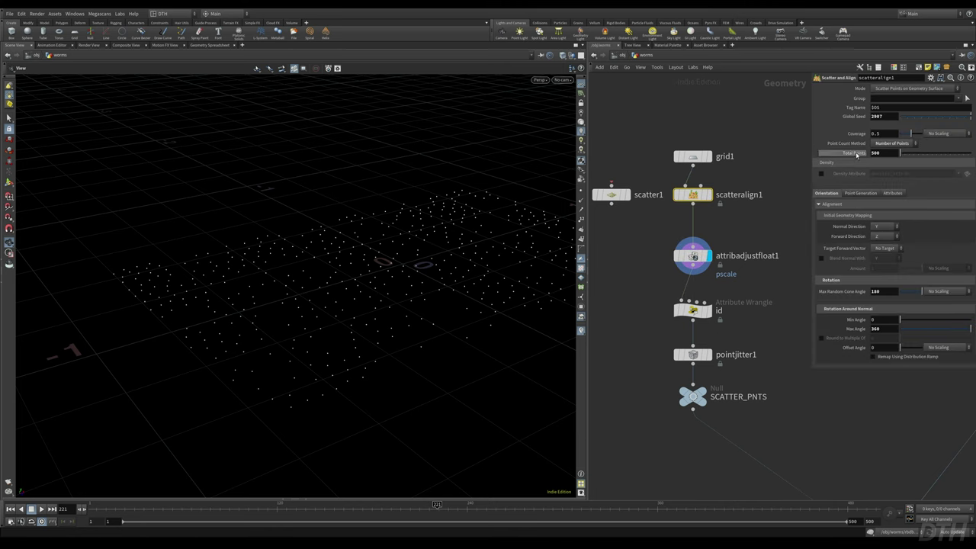
pyautogui.press('Down')
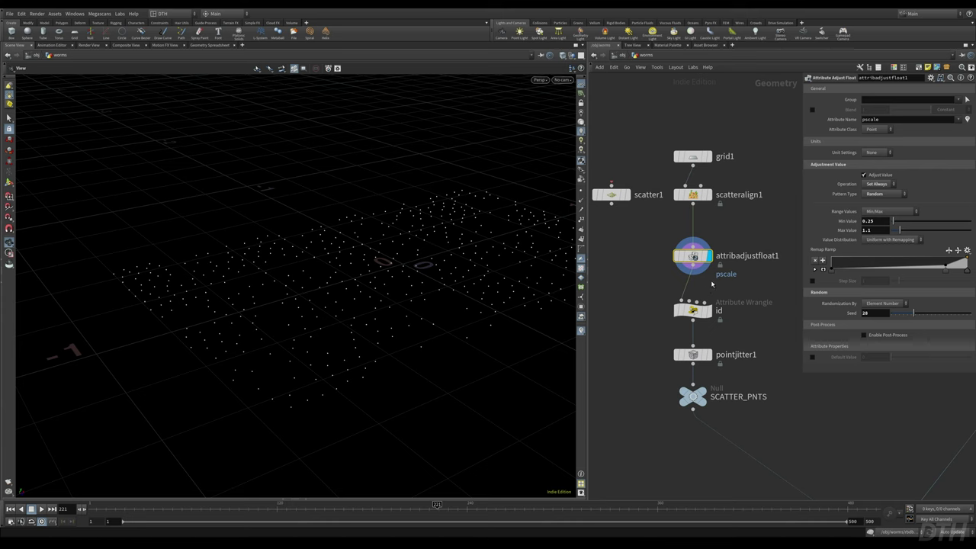
# - Move the inner point of attribadjustfloat1's pscale remap ramp slightly toward the ramp's high end
pyautogui.moveTo(888, 223); pyautogui.dragTo(837, 243)
pyautogui.click(883, 220)
pyautogui.click(878, 231)
pyautogui.press('Return')
pyautogui.moveTo(944, 268)
pyautogui.mouseDown()
pyautogui.moveTo(877, 272)
pyautogui.moveTo(955, 269)
pyautogui.mouseUp()
# - Add a Copy to Points node below the Scatter node and feed attribadjustfloat1 into its target points input
pyautogui.moveTo(646, 364); pyautogui.dragTo(695, 367, button='middle')
pyautogui.scroll(-1, 695, 367)
pyautogui.press('Tab')
pyautogui.write('copytop')
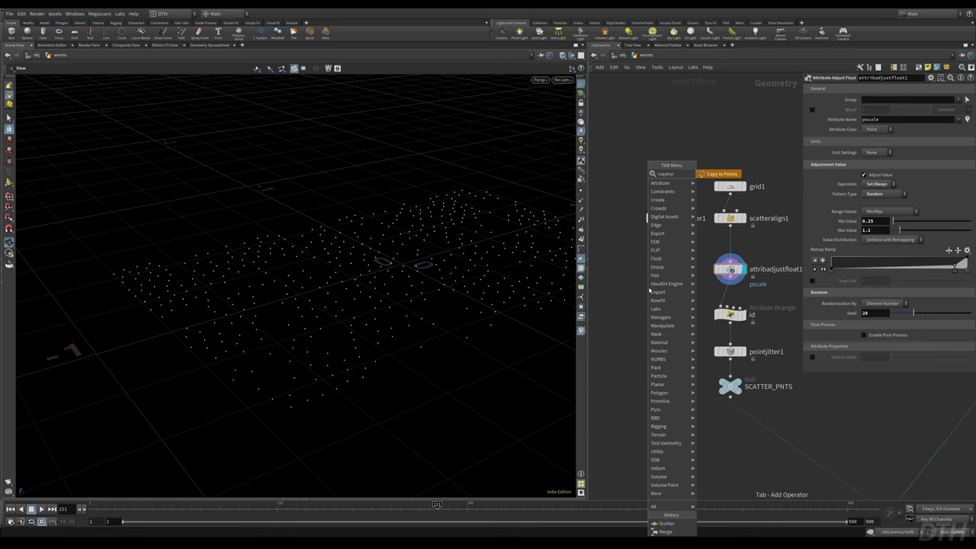
pyautogui.press('Return')
pyautogui.click(647, 287)
pyautogui.click(655, 278)
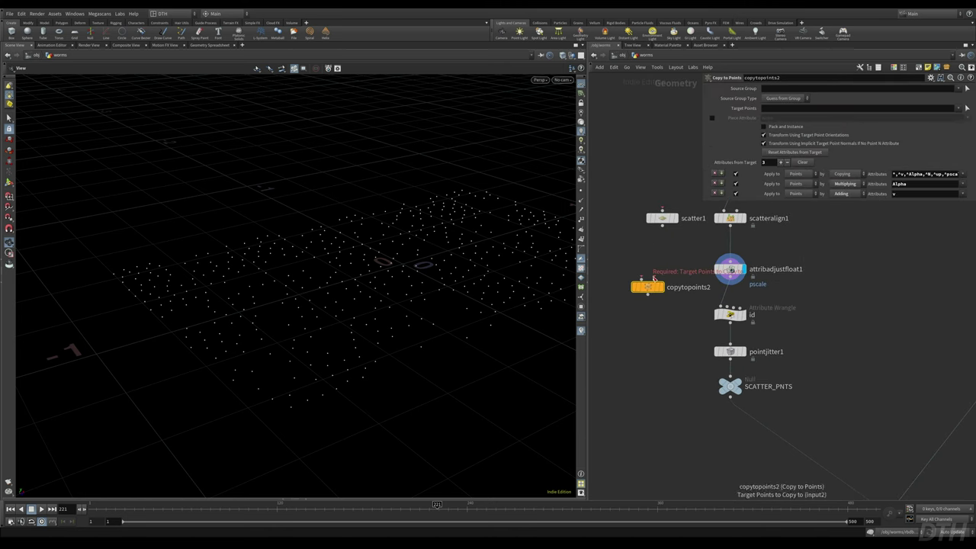
pyautogui.click(730, 283)
pyautogui.moveTo(647, 286); pyautogui.dragTo(636, 307)
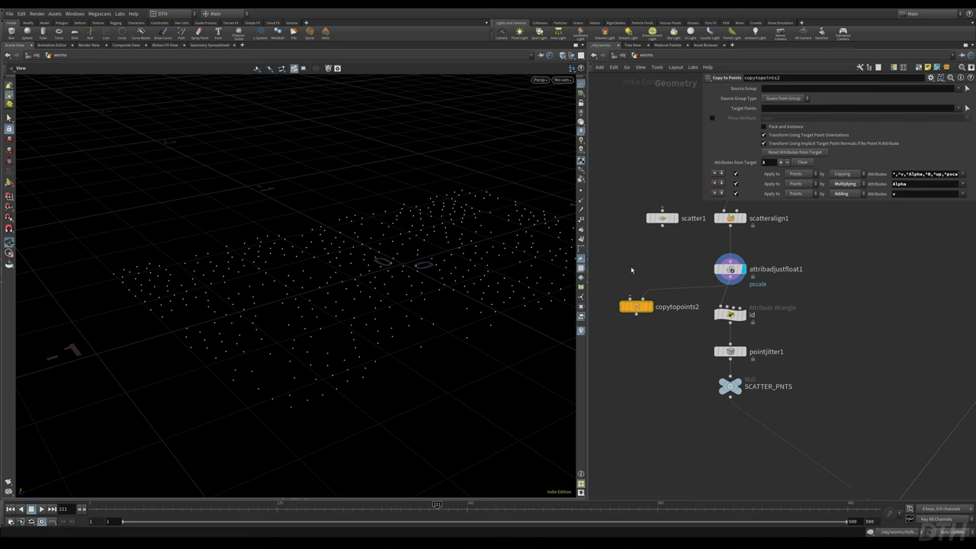
# - Add a Sphere node as the source geometry of copytopoints2 and display the copied result
pyautogui.press('Tab')
pyautogui.write('sphere')
pyautogui.press('Return')
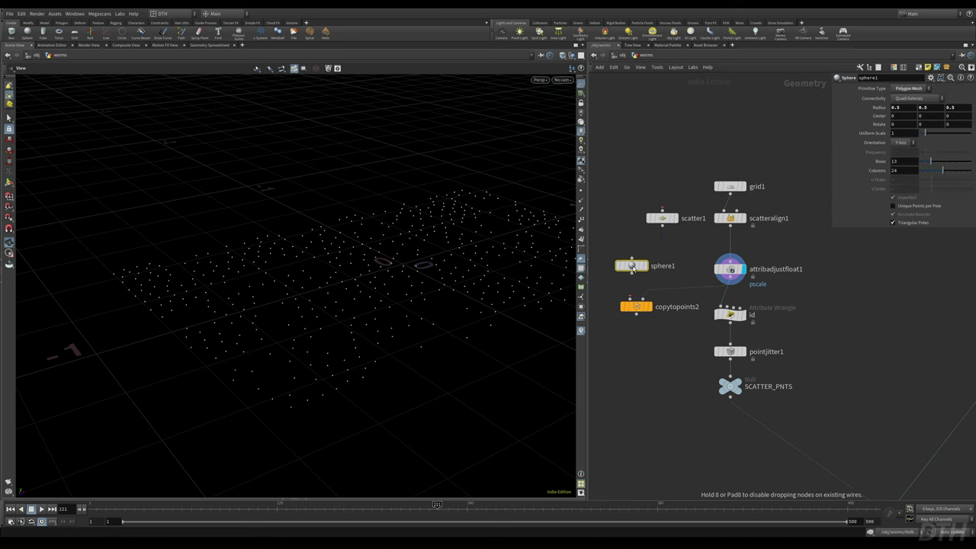
pyautogui.click(632, 265)
pyautogui.moveTo(633, 273); pyautogui.dragTo(630, 300)
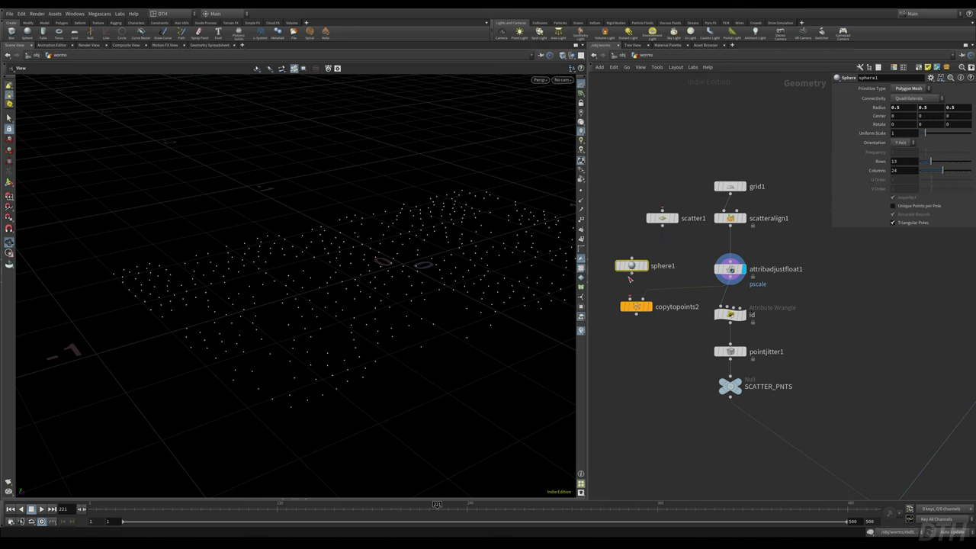
pyautogui.click(649, 306)
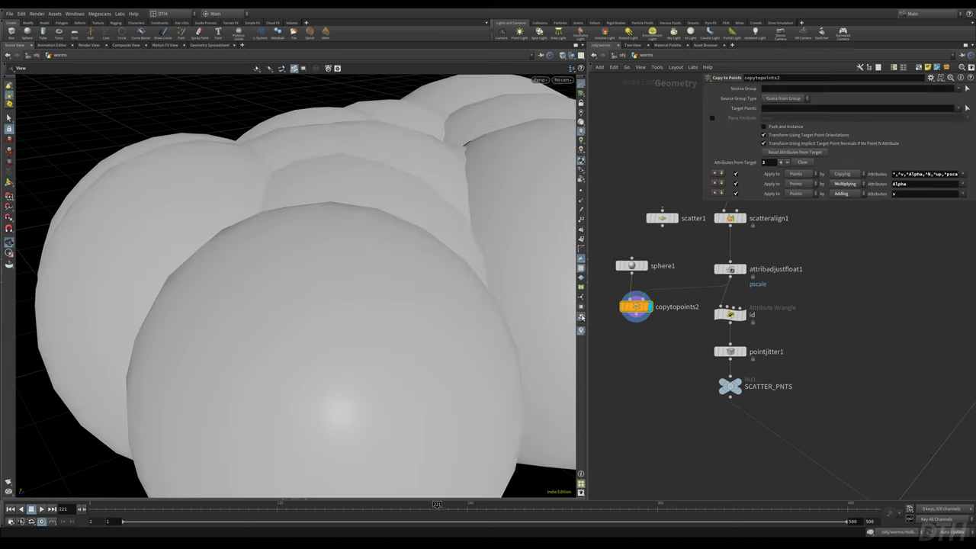
# - Set the uniform scale of sphere1 to 0.1
pyautogui.scroll(-5, 424, 293)
pyautogui.click(620, 271)
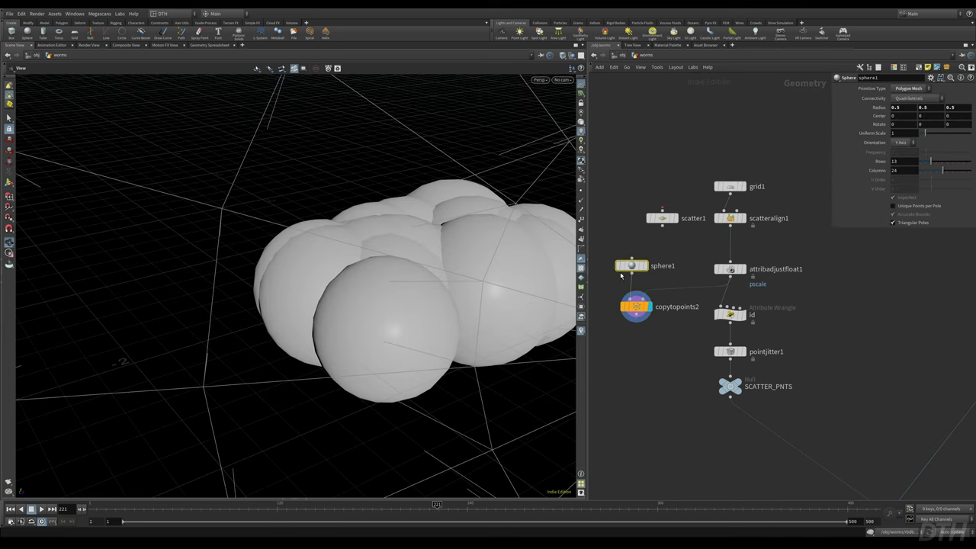
pyautogui.click(910, 133)
pyautogui.write('.1')
pyautogui.press('Return')
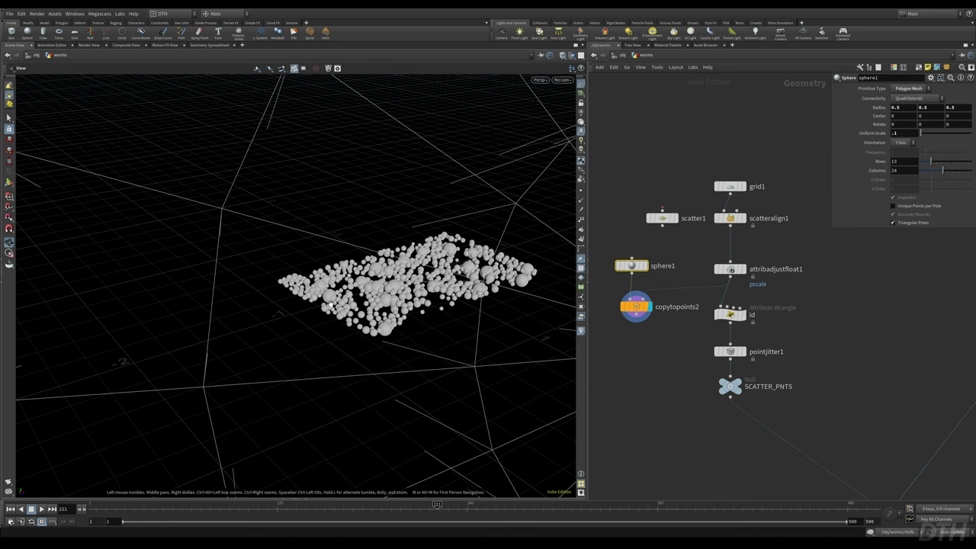
# - Change the viewport lighting mode and examine the size variation of the copied spheres from several angles
pyautogui.moveTo(329, 303); pyautogui.dragTo(422, 307)
pyautogui.moveTo(422, 307); pyautogui.dragTo(582, 237, button='right')
pyautogui.moveTo(366, 221)
pyautogui.mouseDown()
pyautogui.moveTo(433, 215)
pyautogui.moveTo(428, 229)
pyautogui.moveTo(356, 215)
pyautogui.mouseUp()
pyautogui.moveTo(412, 200); pyautogui.dragTo(366, 206)
pyautogui.moveTo(426, 185); pyautogui.dragTo(381, 214, button='right')
pyautogui.moveTo(381, 213); pyautogui.dragTo(383, 233, button='middle')
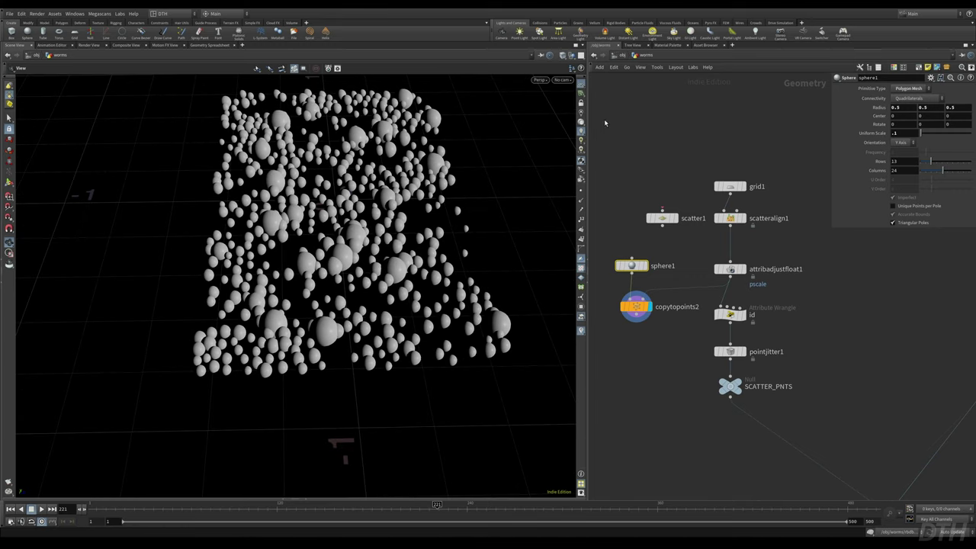
pyautogui.click(580, 122)
pyautogui.moveTo(412, 213); pyautogui.dragTo(324, 218)
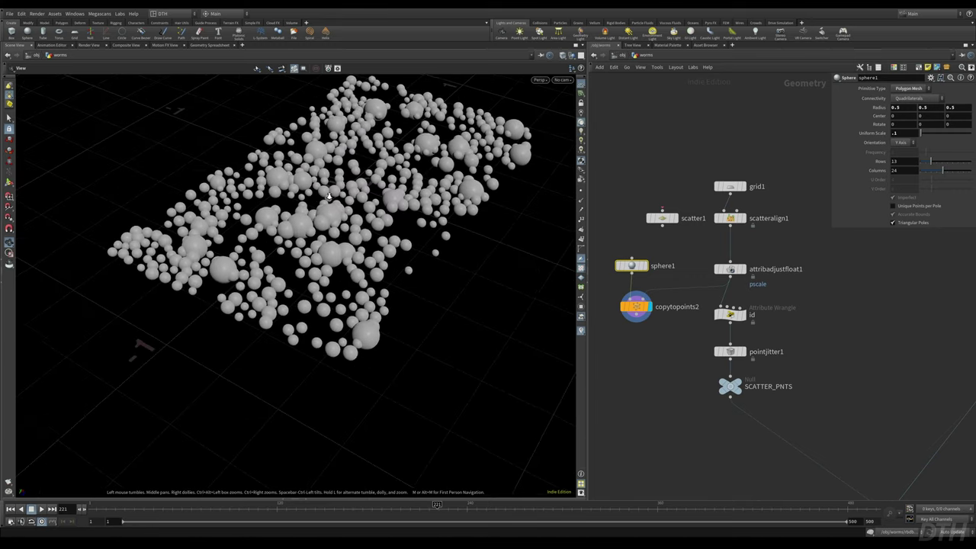
pyautogui.moveTo(324, 217); pyautogui.dragTo(380, 249, button='right')
# - Try a Min Value of 0 for pscale in attribadjustfloat1 and undo it
pyautogui.click(731, 269)
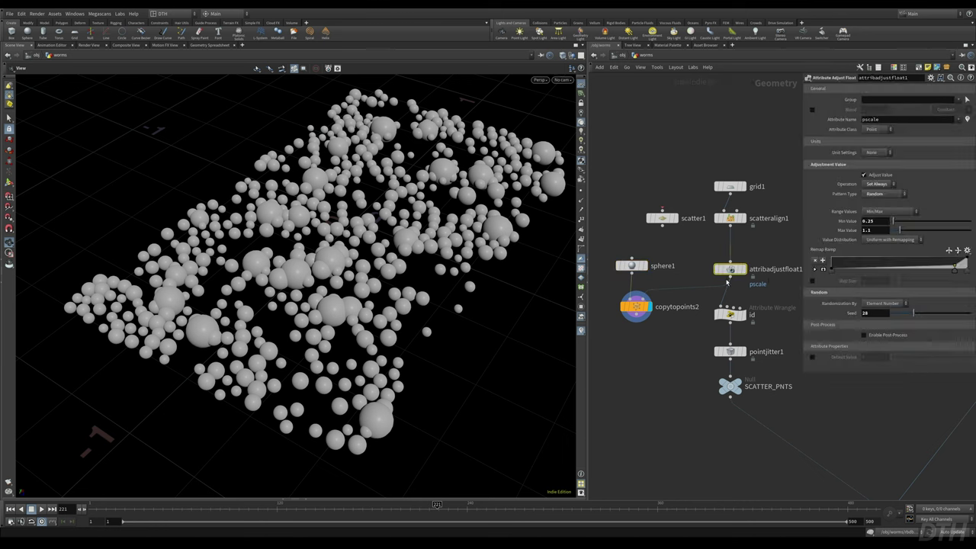
pyautogui.moveTo(901, 231)
pyautogui.mouseDown()
pyautogui.moveTo(921, 231)
pyautogui.moveTo(892, 222)
pyautogui.mouseUp()
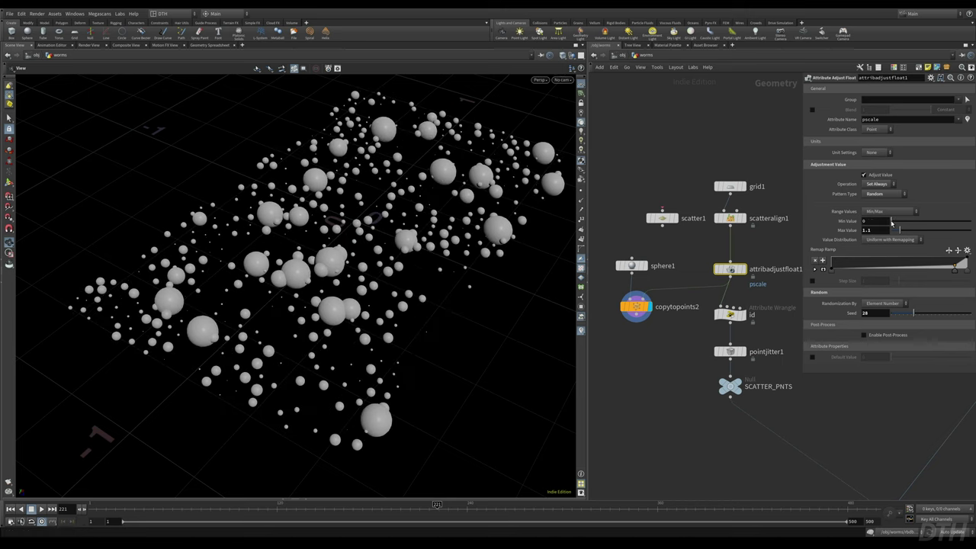
pyautogui.hotkey('ctrl', 'z')
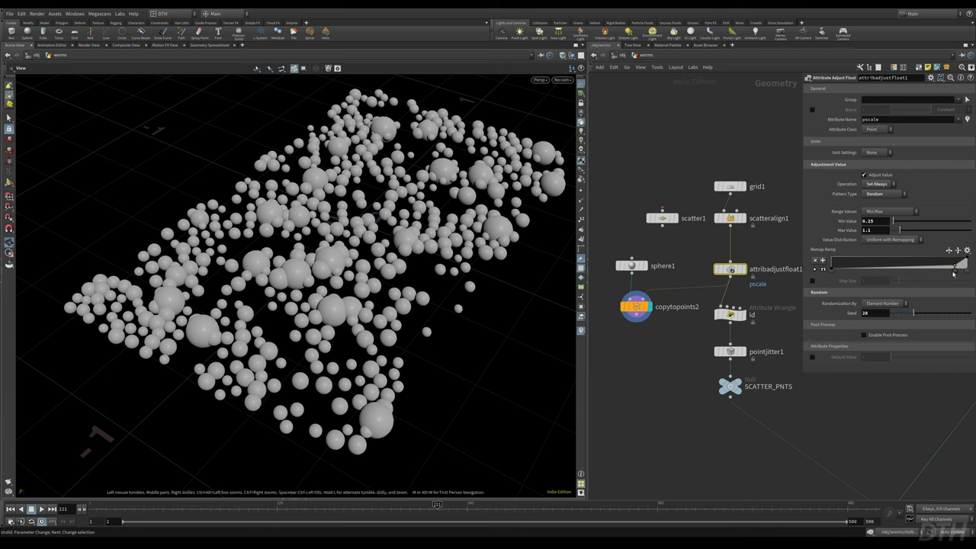
# - Nudge the pscale remap ramp's inner point closer to its end point so fewer spheres become large
pyautogui.moveTo(957, 273)
pyautogui.mouseDown()
pyautogui.moveTo(869, 271)
pyautogui.moveTo(966, 272)
pyautogui.moveTo(959, 279)
pyautogui.mouseUp()
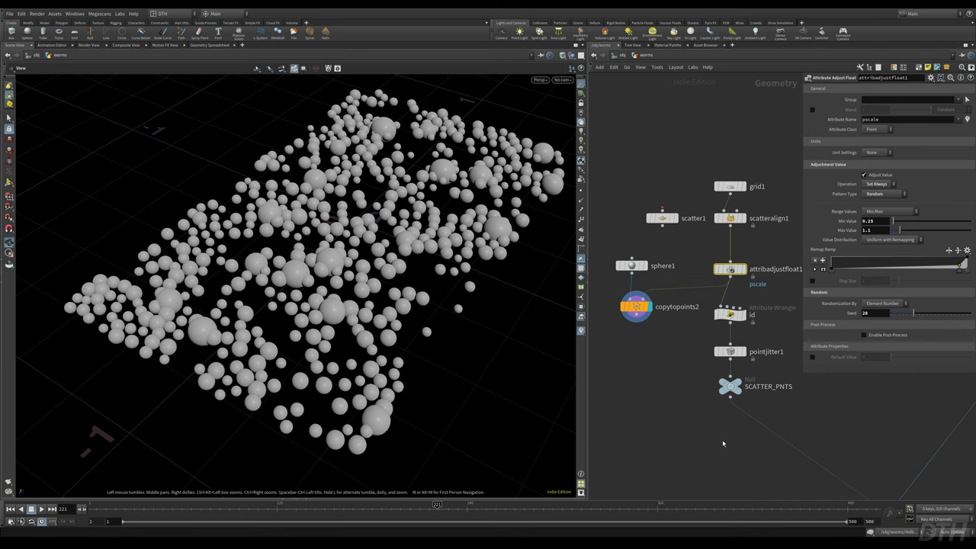
# - Display the id attribute wrangle and widen its parameter pane to read the VEX code
pyautogui.moveTo(723, 442); pyautogui.dragTo(664, 390, button='middle')
pyautogui.scroll(-3, 689, 429)
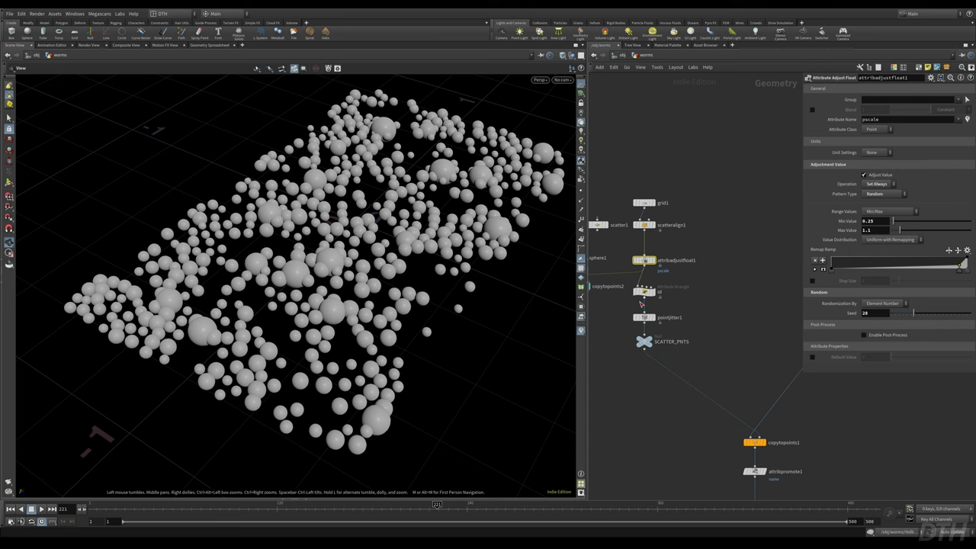
pyautogui.scroll(2, 695, 284)
pyautogui.click(671, 304)
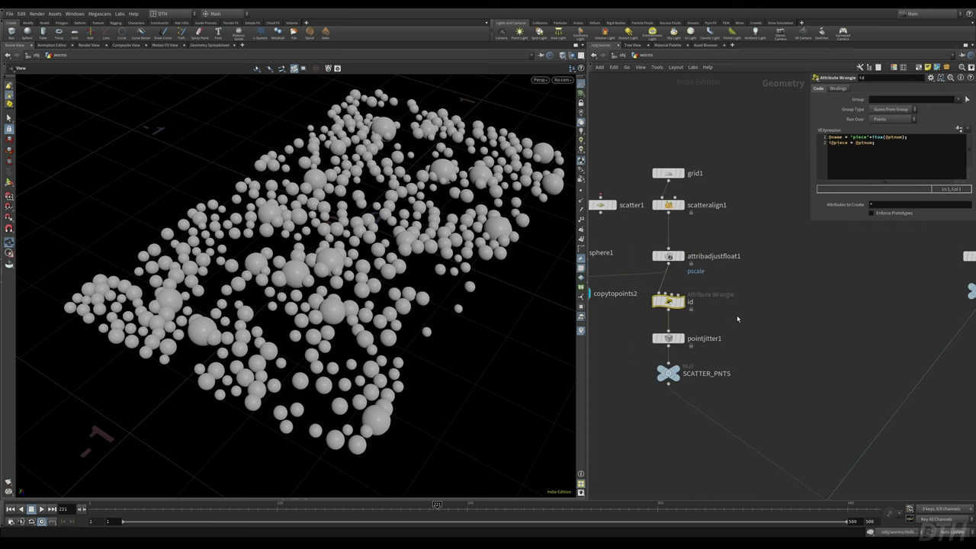
pyautogui.click(692, 304)
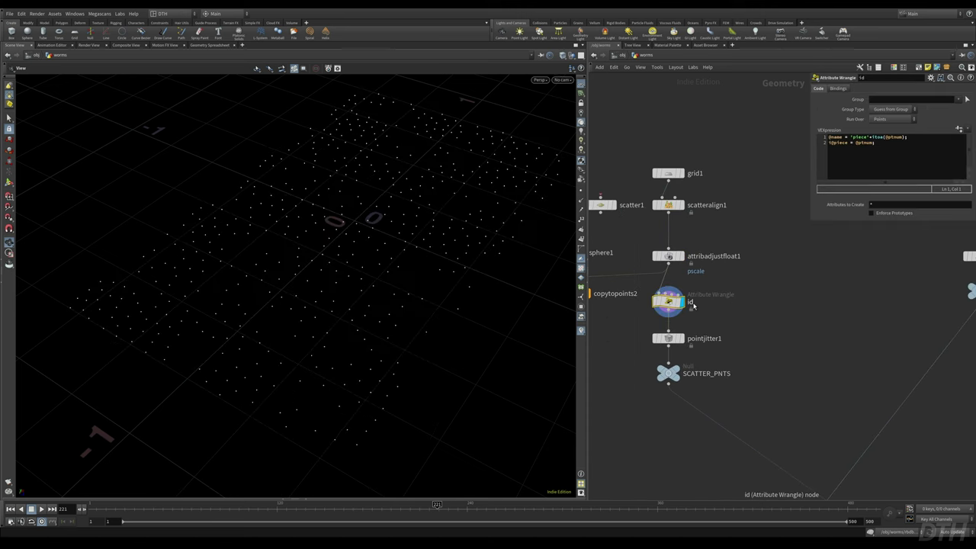
pyautogui.scroll(2, 693, 305)
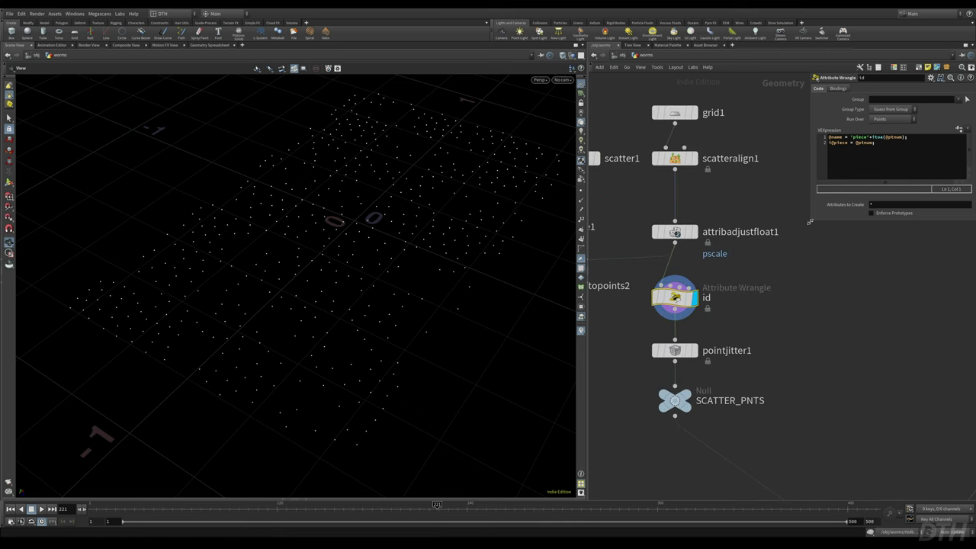
pyautogui.moveTo(810, 219); pyautogui.dragTo(794, 219)
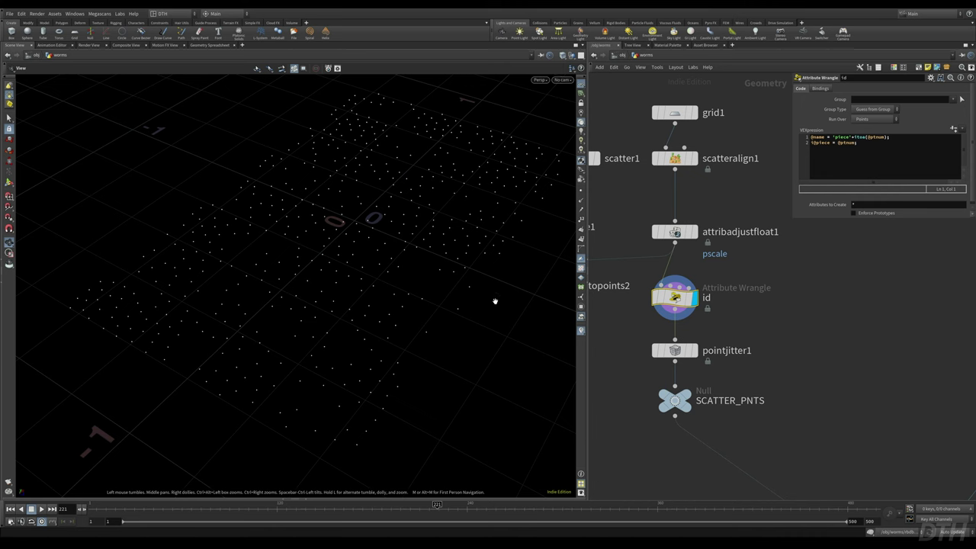
# - Open the geometry spreadsheet below the viewport and examine the wrangle's name and piece lines against the point attributes
pyautogui.click(310, 500)
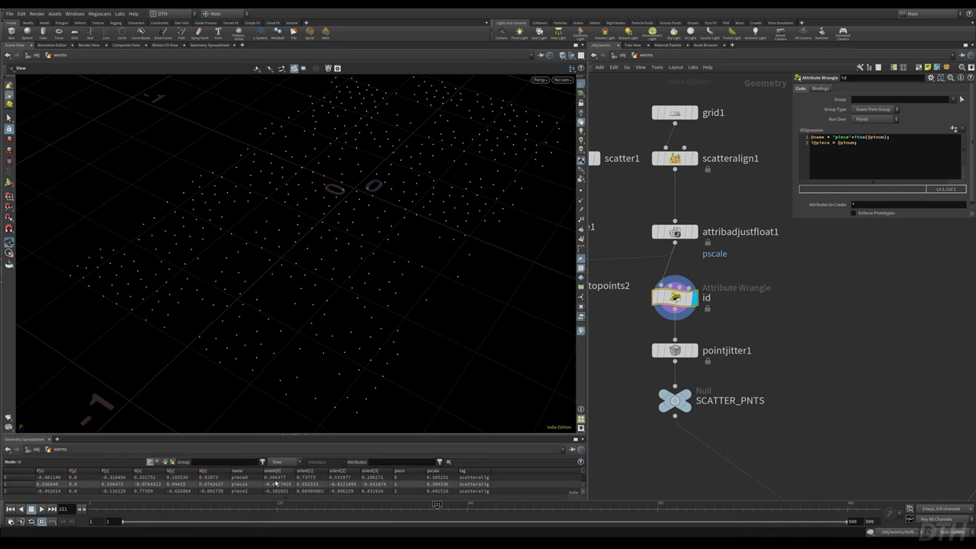
pyautogui.moveTo(276, 363); pyautogui.dragTo(275, 355)
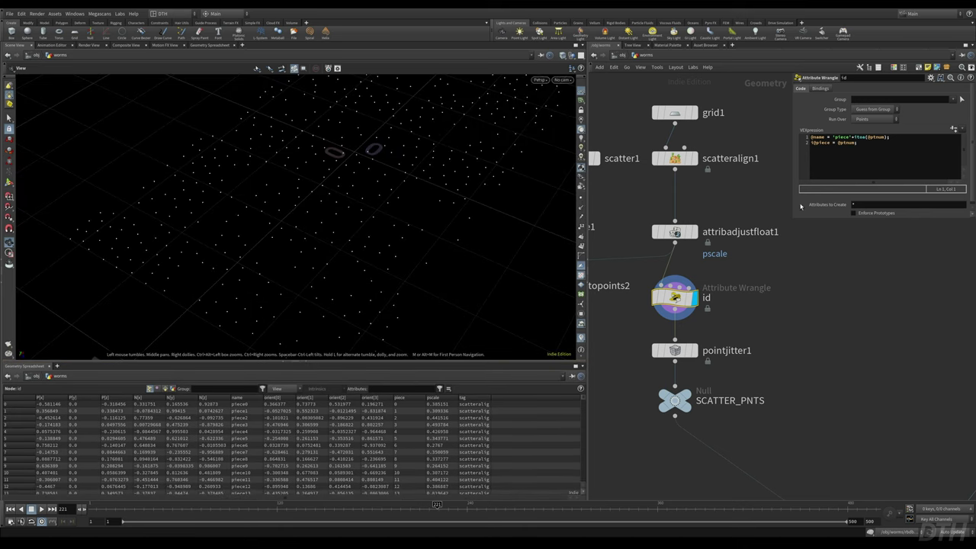
pyautogui.click(872, 144)
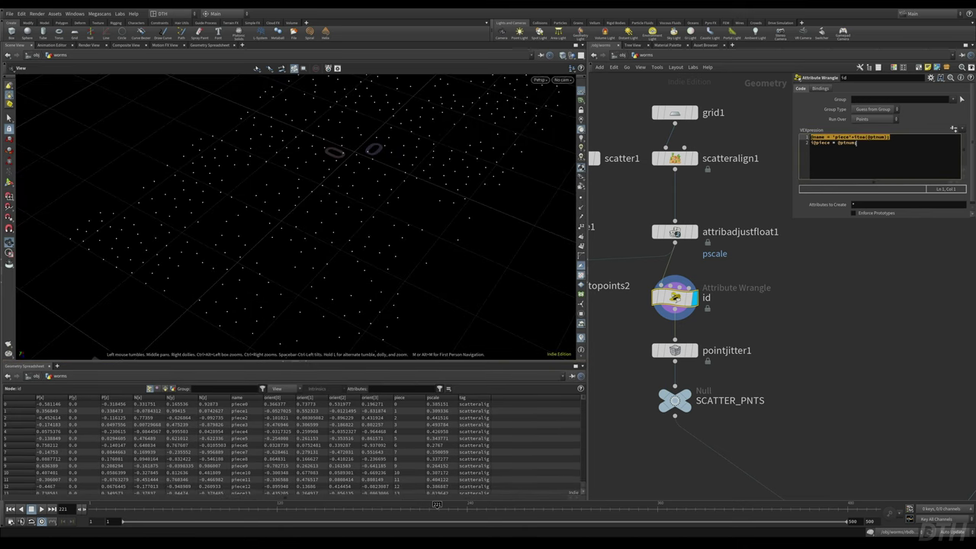
pyautogui.moveTo(859, 143); pyautogui.dragTo(811, 143)
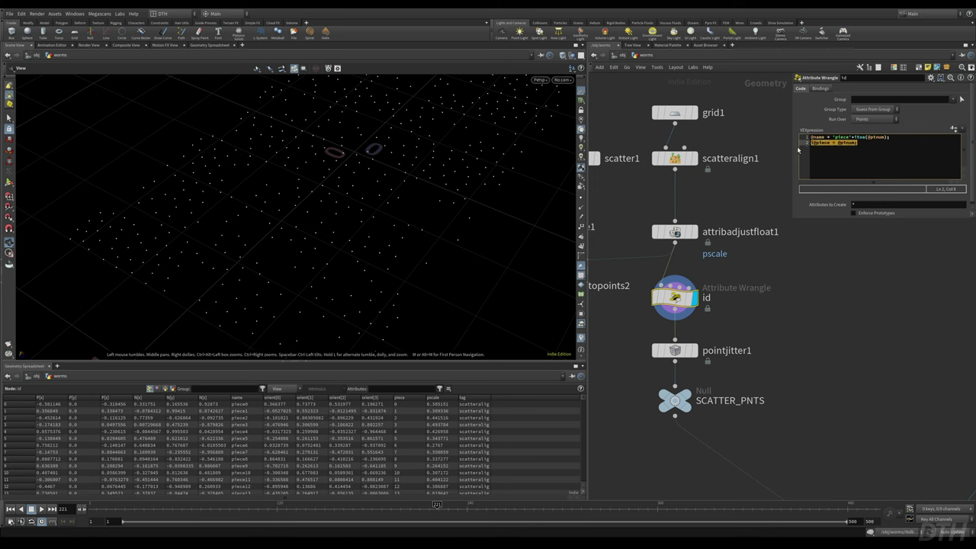
pyautogui.tripleClick(904, 138)
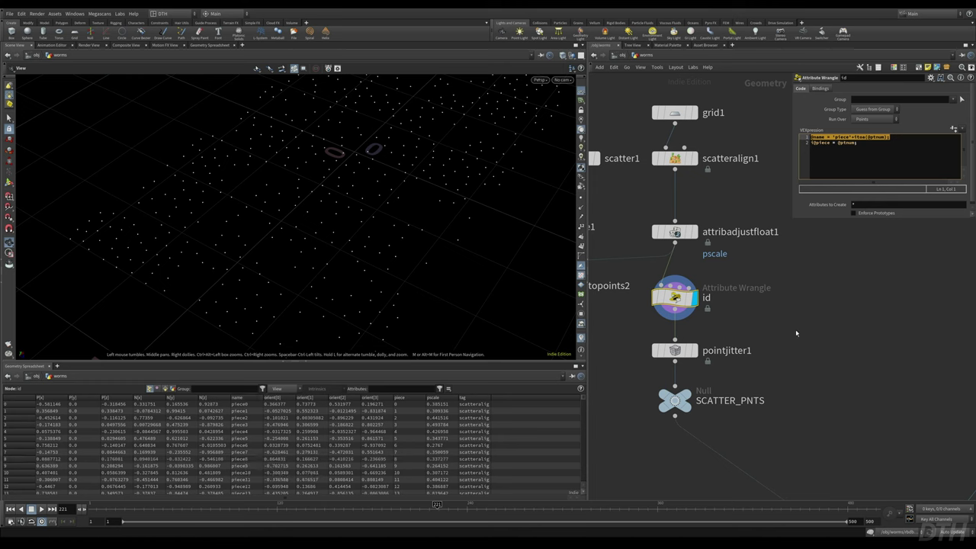
# - Display pointjitter1, examine the vertical spread of its points from the side, and select the SCATTER_PNTS null
pyautogui.moveTo(838, 326); pyautogui.dragTo(637, 360)
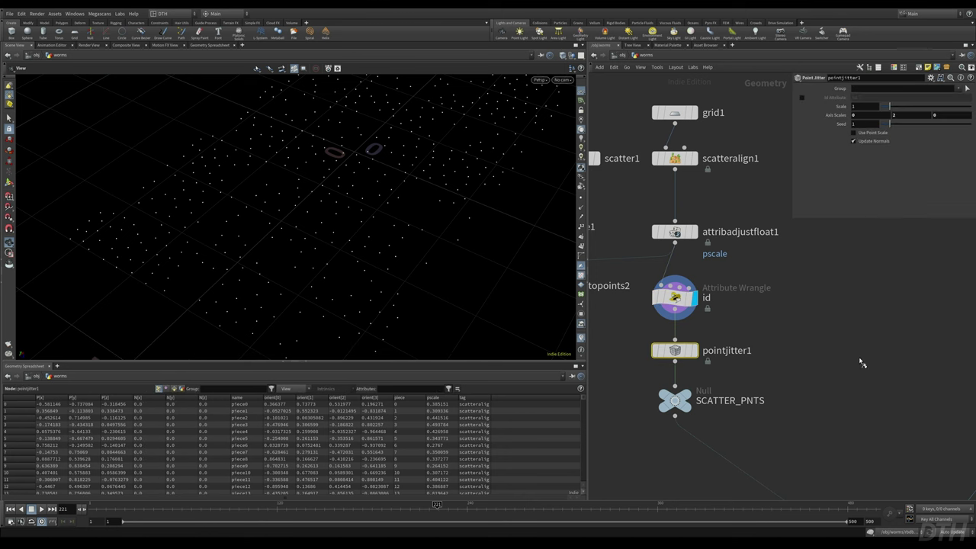
pyautogui.press('r')
pyautogui.moveTo(290, 243); pyautogui.dragTo(447, 261)
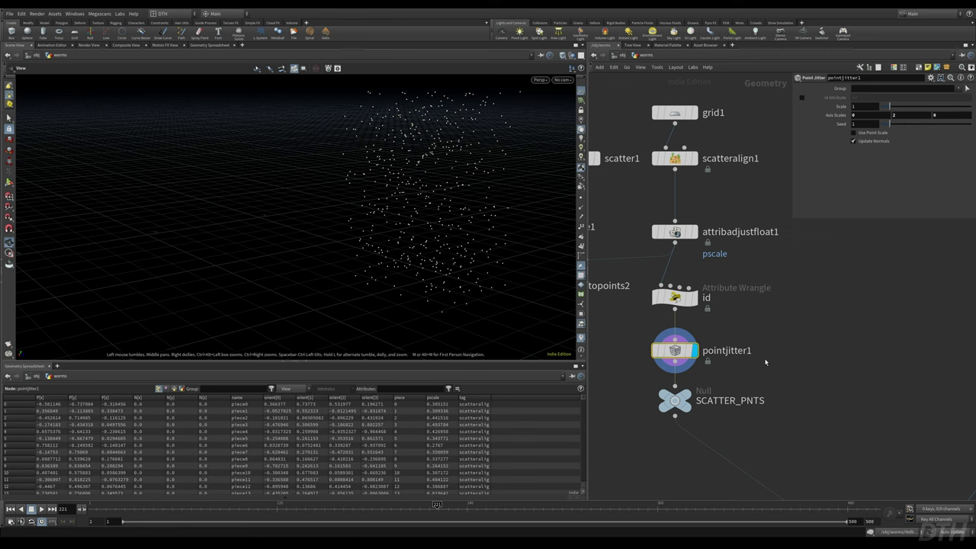
pyautogui.scroll(-4, 766, 363)
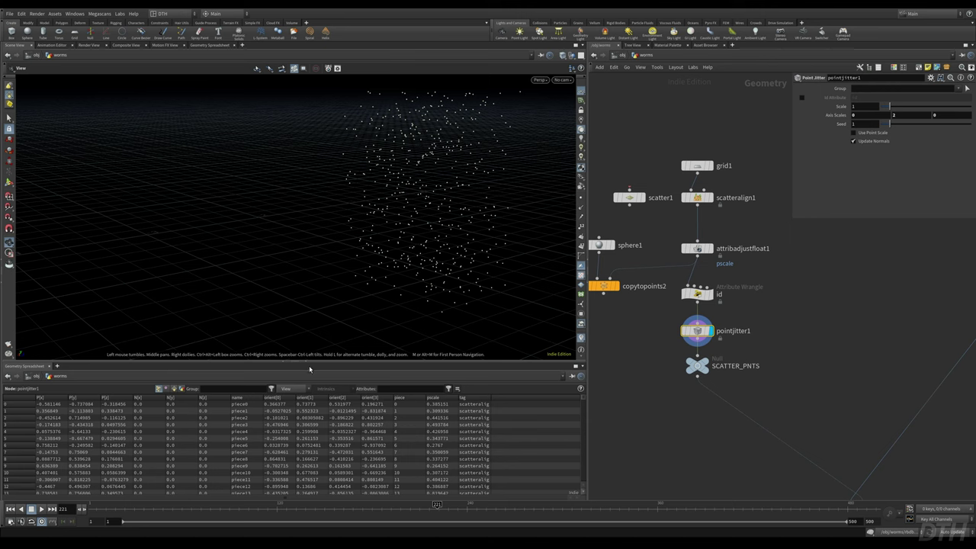
pyautogui.click(698, 365)
# - Display copytopoints1, collapse the geometry spreadsheet, and examine the lines copied onto the scattered points
pyautogui.moveTo(794, 381); pyautogui.dragTo(730, 297, button='middle')
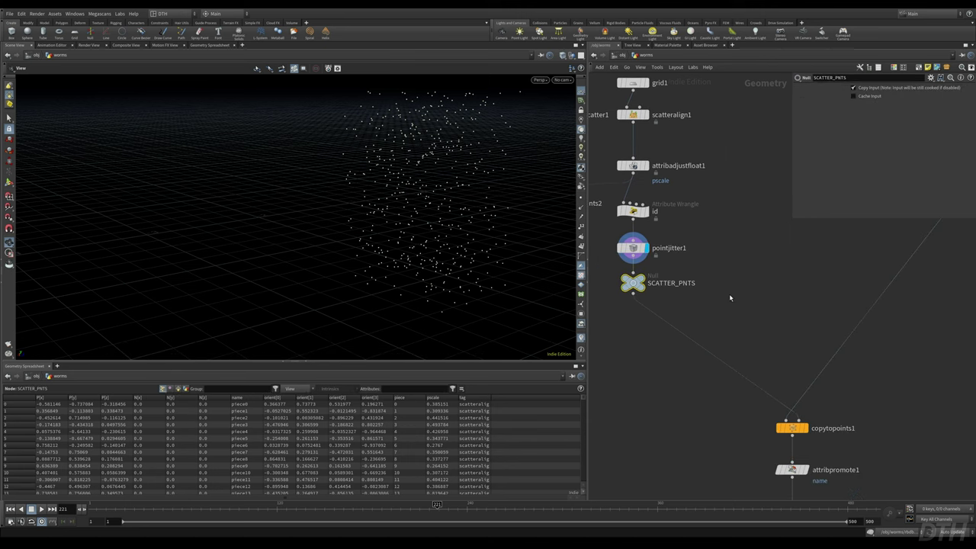
pyautogui.click(793, 427)
pyautogui.press('r')
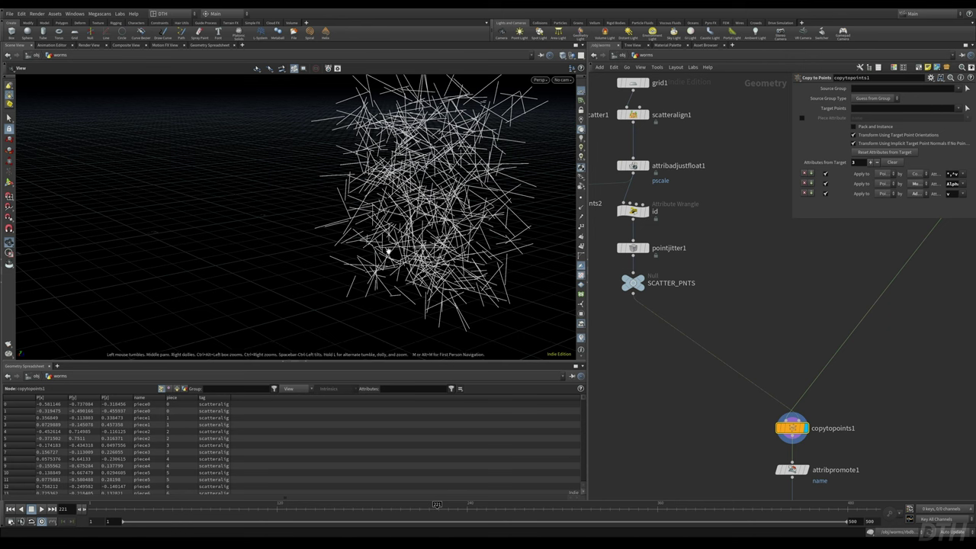
pyautogui.moveTo(388, 252); pyautogui.dragTo(474, 256)
pyautogui.click(309, 361)
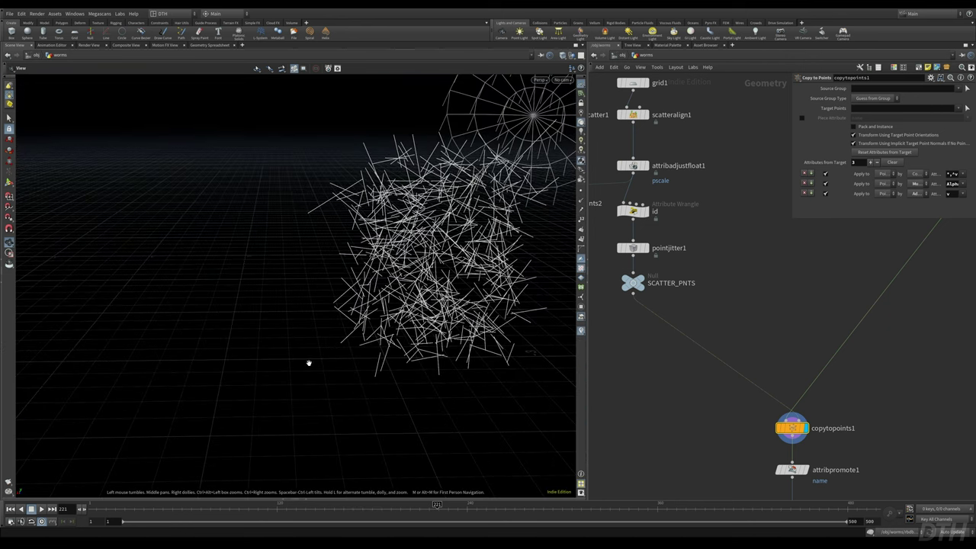
pyautogui.moveTo(447, 277); pyautogui.dragTo(441, 278, button='middle')
pyautogui.moveTo(441, 278); pyautogui.dragTo(281, 292)
pyautogui.scroll(3, 344, 259)
# - Select the line1 node feeding WORM_GEO to inspect its parameters
pyautogui.moveTo(646, 339); pyautogui.dragTo(810, 381, button='middle')
pyautogui.click(704, 246)
pyautogui.moveTo(869, 347); pyautogui.dragTo(638, 310, button='middle')
pyautogui.scroll(-2, 694, 318)
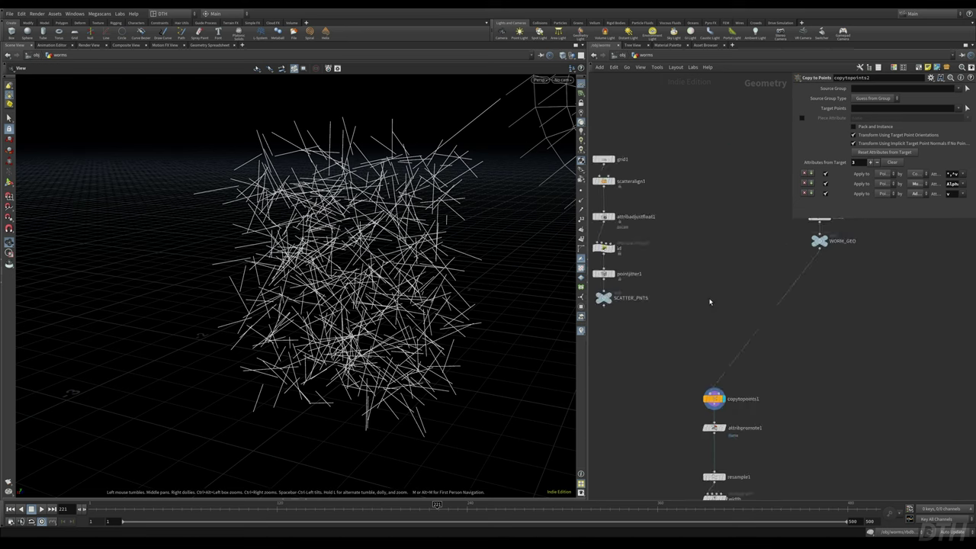
pyautogui.moveTo(711, 300); pyautogui.dragTo(664, 319, button='middle')
pyautogui.click(775, 236)
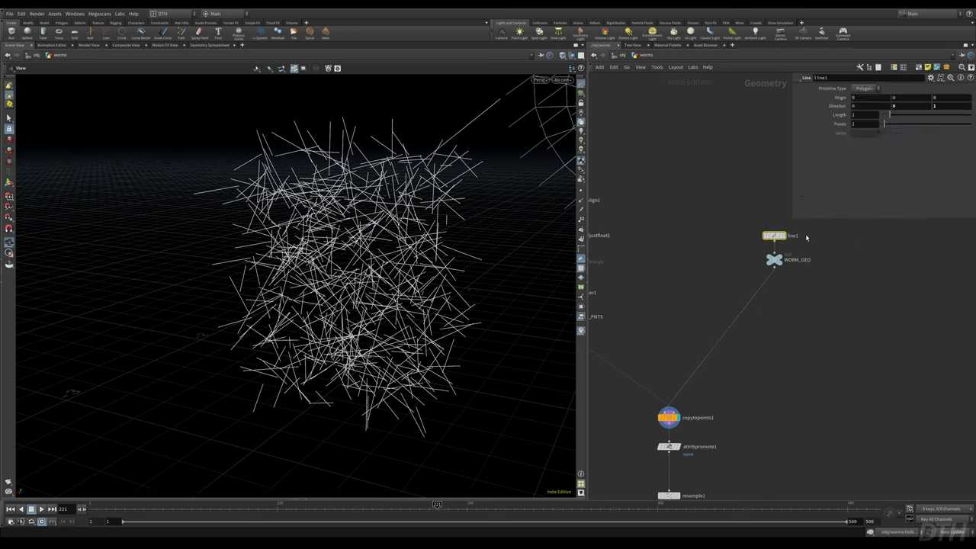
# - Examine the copied lines up close, temporarily showing their point numbers in the viewport
pyautogui.moveTo(346, 225)
pyautogui.mouseDown()
pyautogui.moveTo(284, 229)
pyautogui.moveTo(342, 225)
pyautogui.mouseUp()
pyautogui.moveTo(280, 215); pyautogui.dragTo(310, 203)
pyautogui.moveTo(310, 202); pyautogui.dragTo(393, 197, button='right')
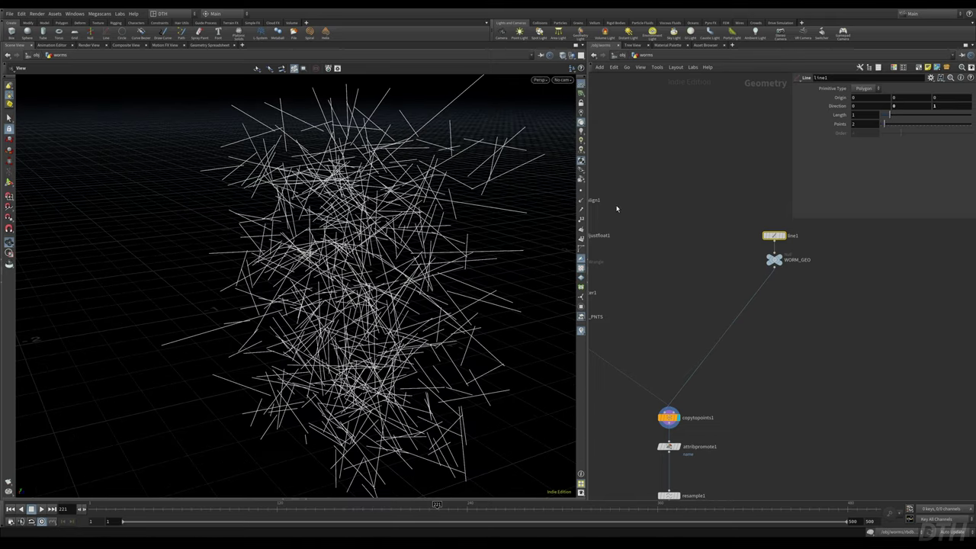
pyautogui.click(581, 221)
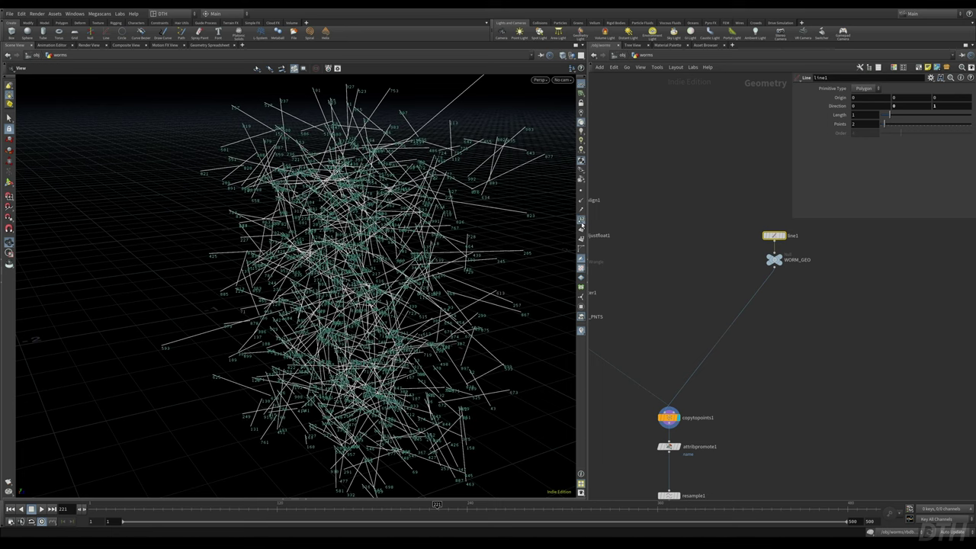
pyautogui.click(581, 222)
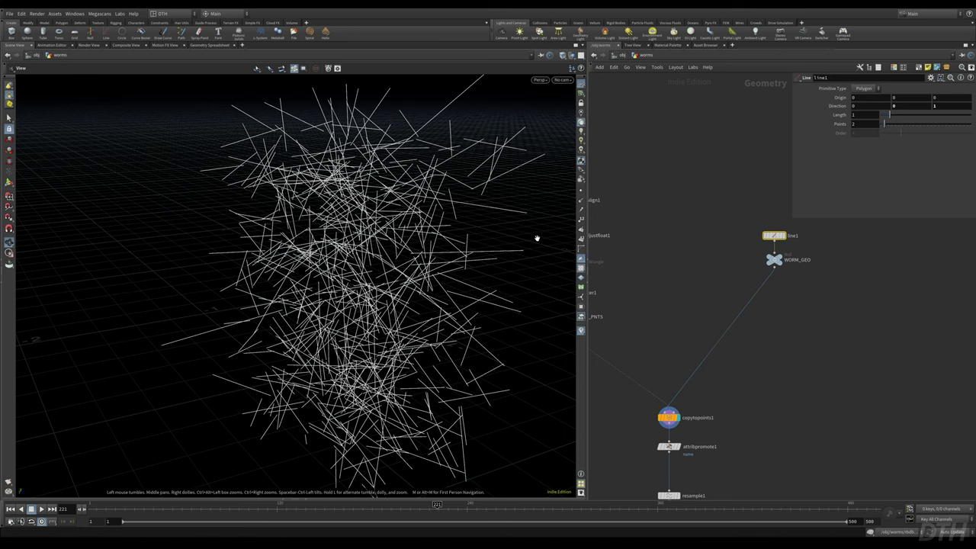
# - Check the name and piece point attributes of copytopoints1 in the geometry spreadsheet and collapse it again
pyautogui.moveTo(764, 451); pyautogui.dragTo(868, 441, button='middle')
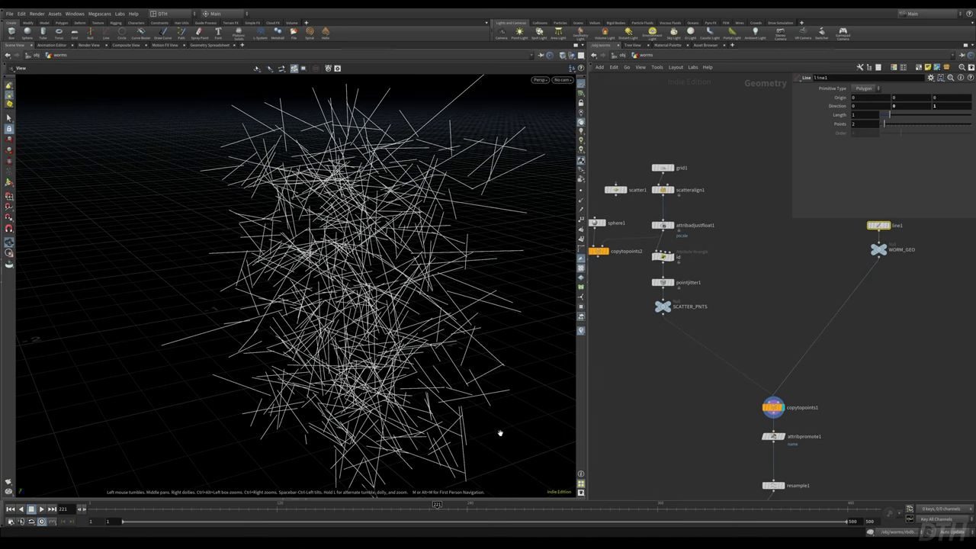
pyautogui.click(312, 499)
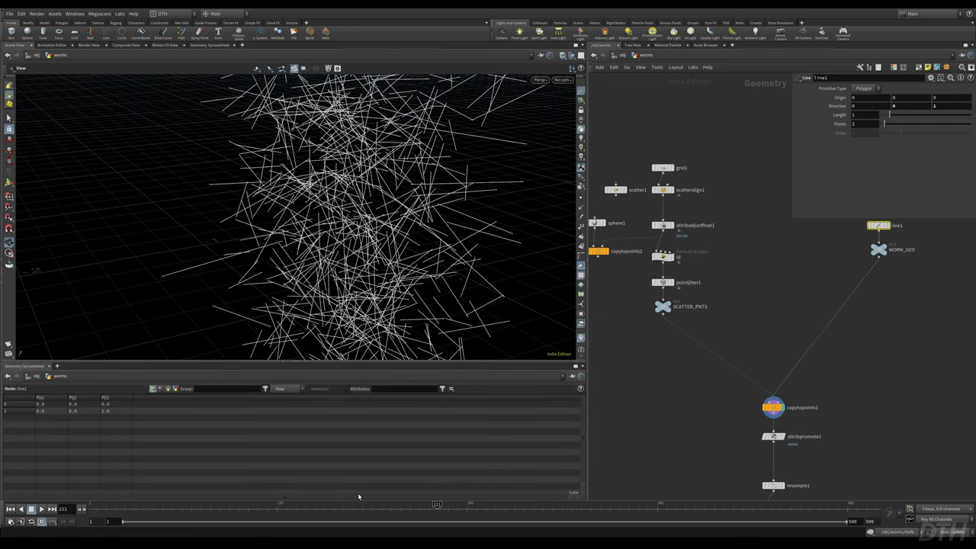
pyautogui.moveTo(742, 402); pyautogui.dragTo(765, 412)
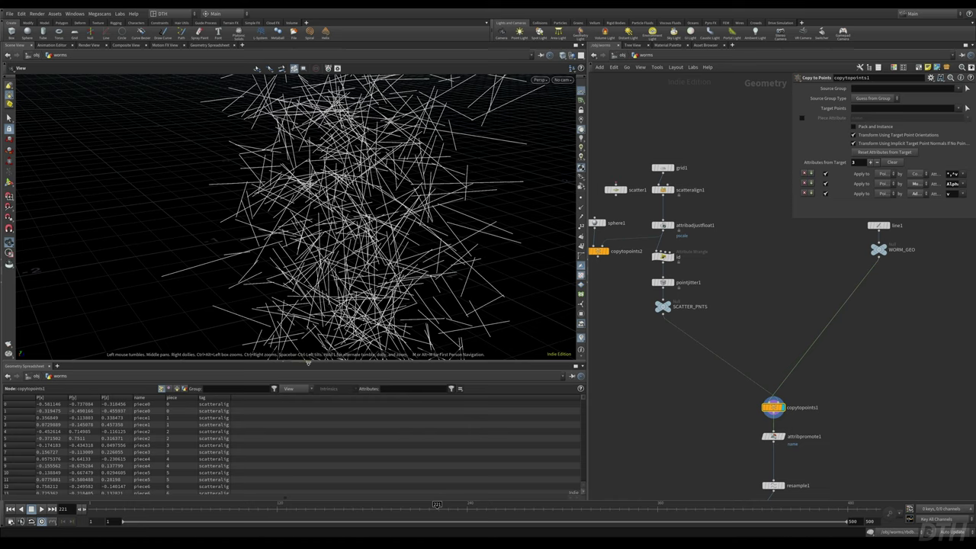
pyautogui.click(309, 363)
# - Display attribpromote1 and view its primitive attributes in the reopened geometry spreadsheet
pyautogui.moveTo(899, 442); pyautogui.dragTo(859, 392, button='middle')
pyautogui.moveTo(655, 373); pyautogui.dragTo(863, 419)
pyautogui.press('r')
pyautogui.moveTo(844, 424); pyautogui.dragTo(837, 371, button='middle')
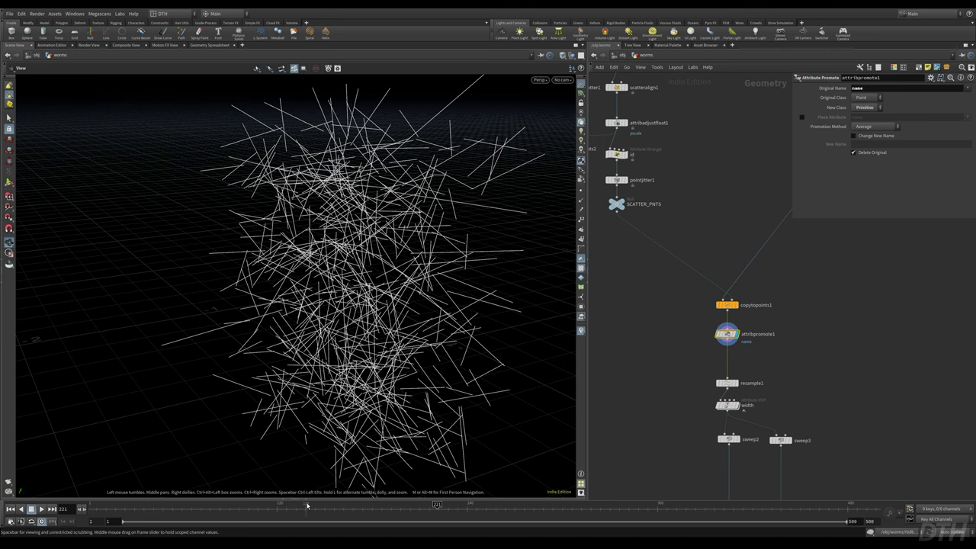
pyautogui.click(308, 499)
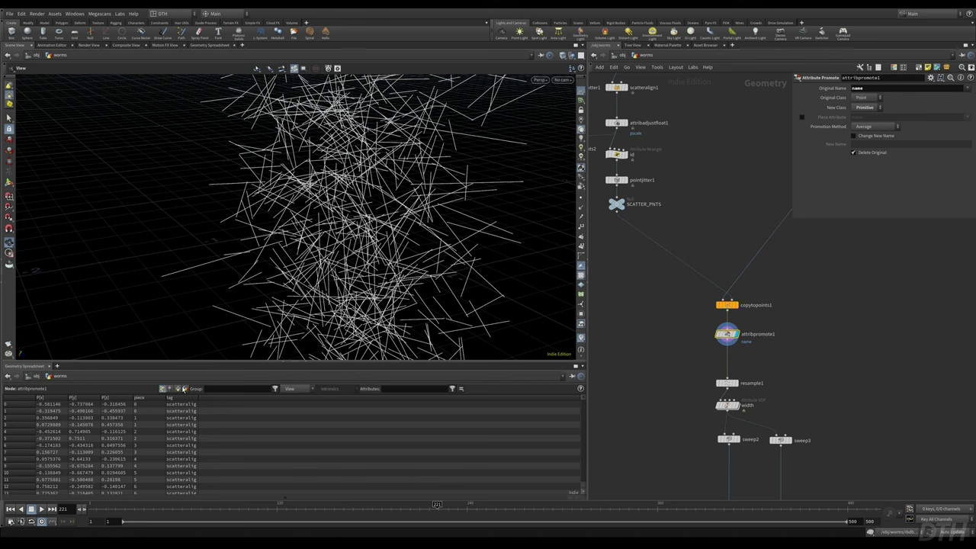
pyautogui.click(178, 388)
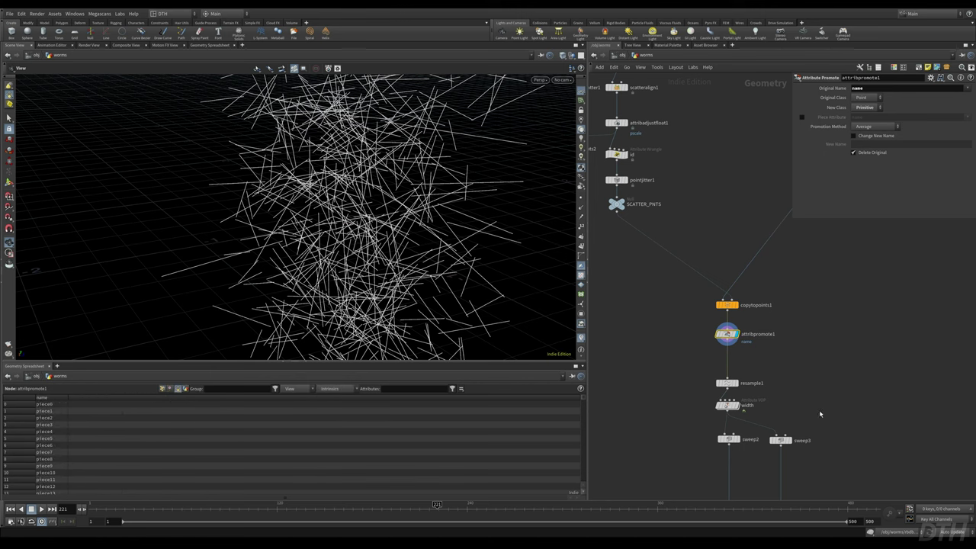
# - Inspect the Name Attribute setting of pack1 further down the network and go back to attribpromote1
pyautogui.moveTo(833, 498); pyautogui.dragTo(809, 302, button='middle')
pyautogui.moveTo(650, 304); pyautogui.dragTo(730, 339)
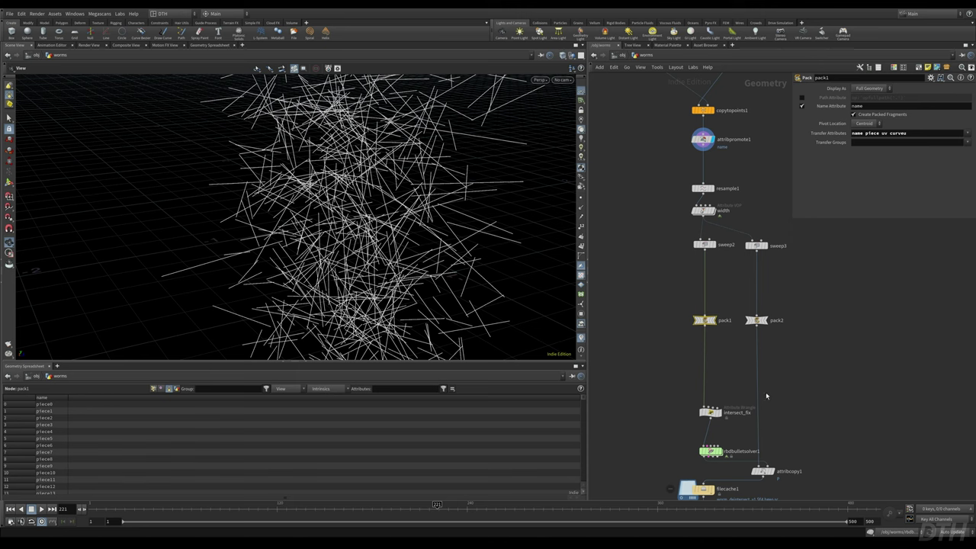
pyautogui.moveTo(850, 326); pyautogui.dragTo(846, 378, button='middle')
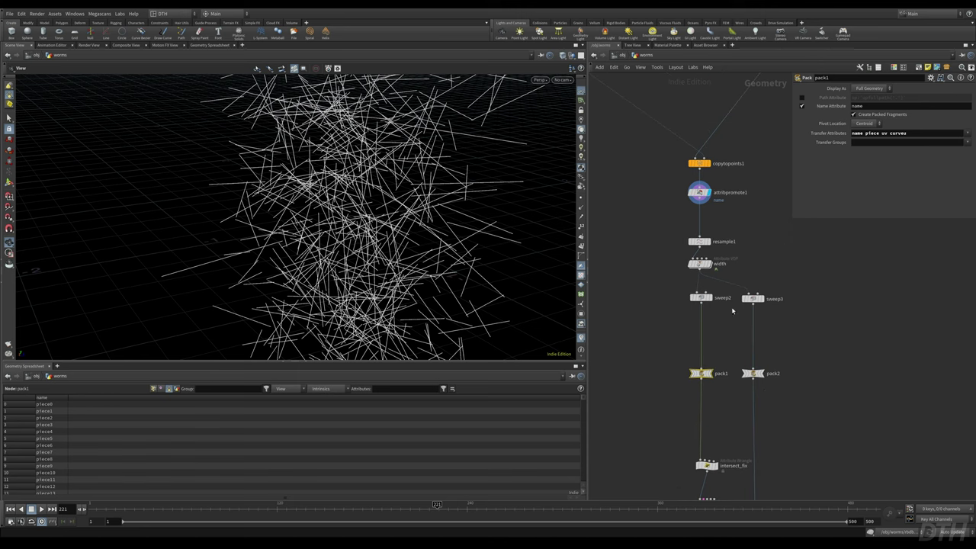
pyautogui.scroll(4, 731, 307)
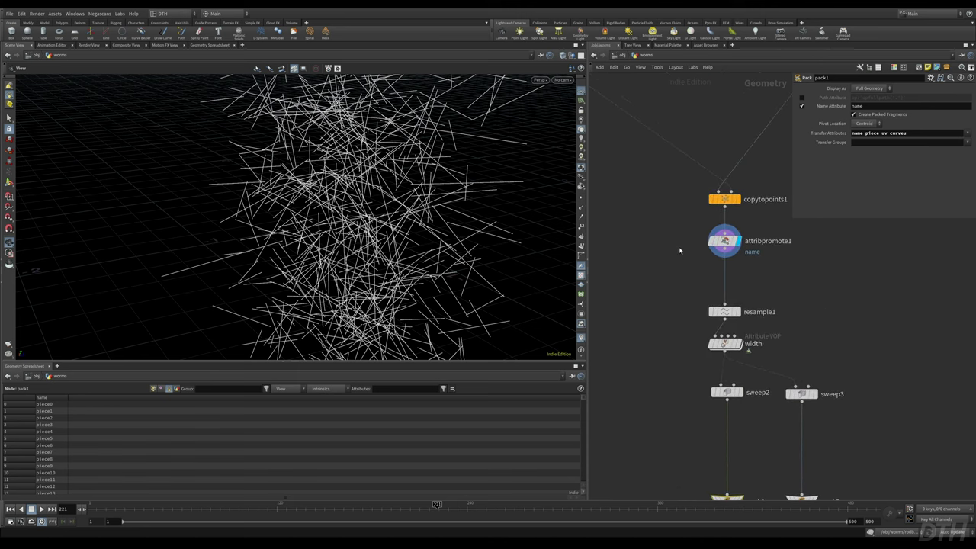
pyautogui.click(725, 241)
pyautogui.moveTo(814, 283); pyautogui.dragTo(816, 309, button='middle')
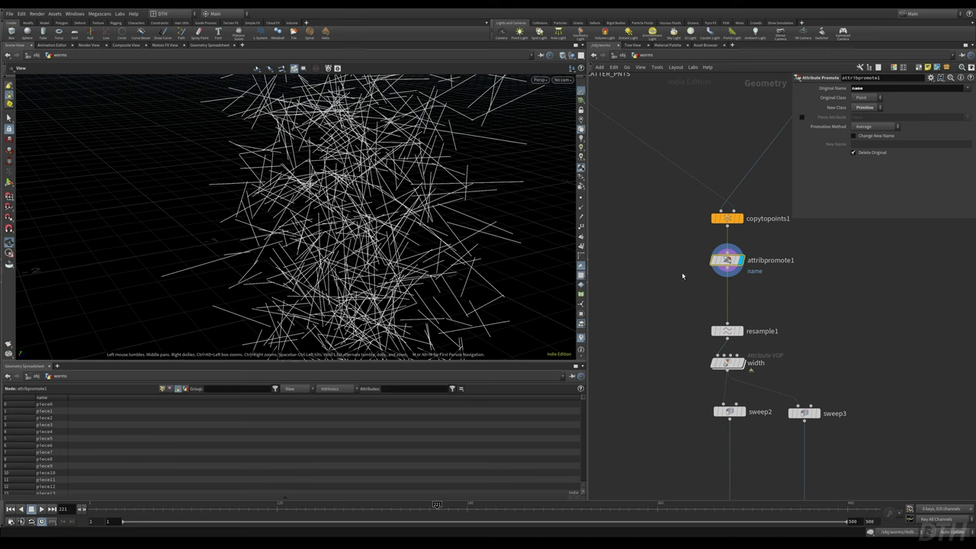
# - Display resample1 and examine its subdivided lines up close and from afar with point numbers shown
pyautogui.moveTo(661, 316); pyautogui.dragTo(798, 345)
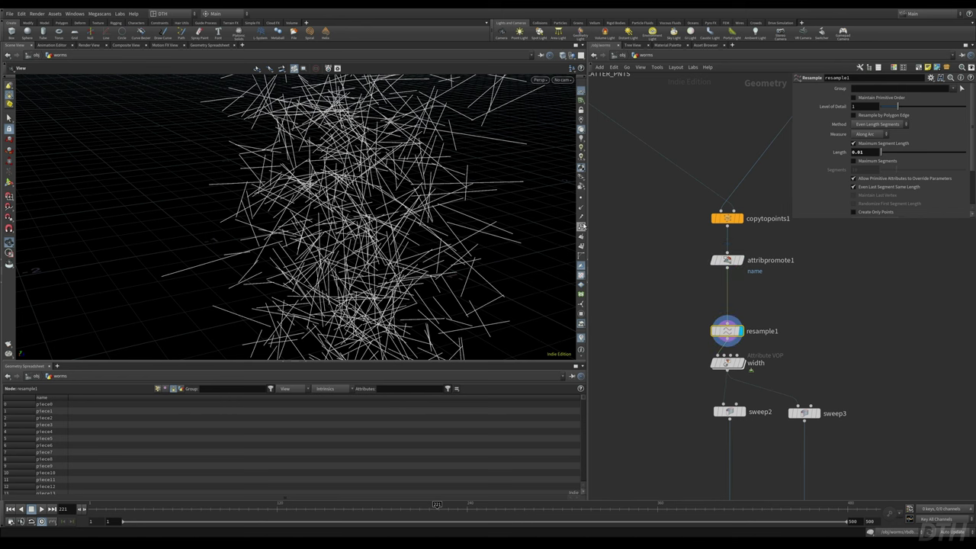
pyautogui.moveTo(350, 156); pyautogui.dragTo(408, 192, button='right')
pyautogui.moveTo(408, 193); pyautogui.dragTo(441, 197)
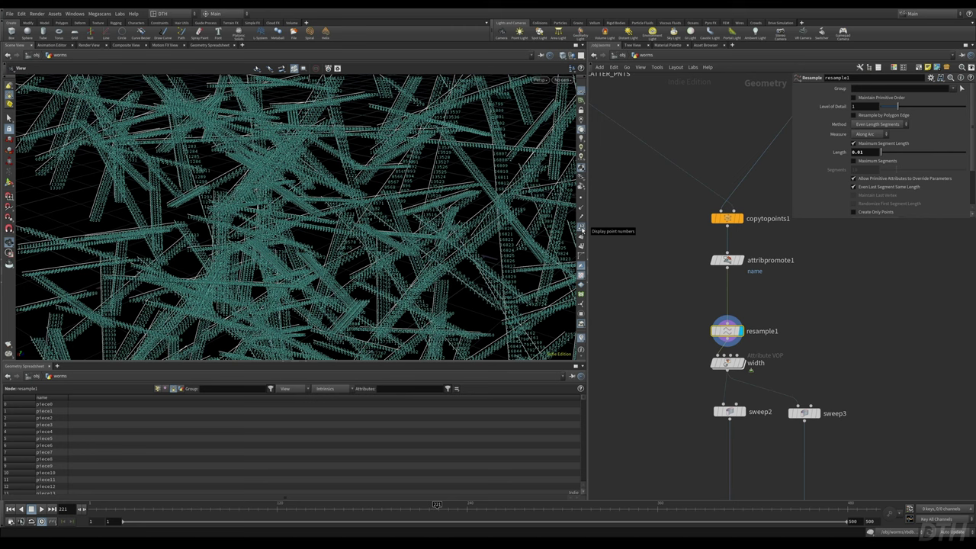
pyautogui.moveTo(338, 198); pyautogui.dragTo(157, 207, button='right')
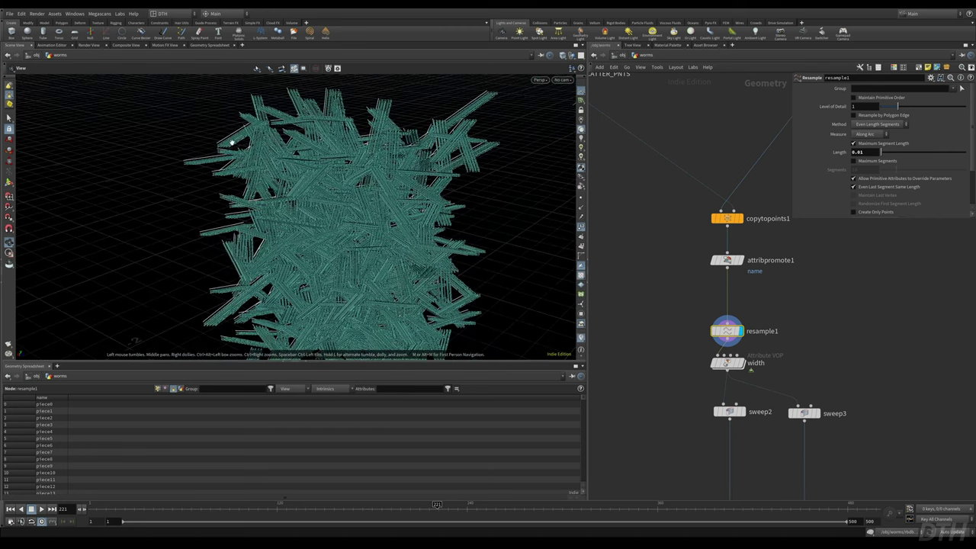
pyautogui.moveTo(225, 159); pyautogui.dragTo(312, 151, button='right')
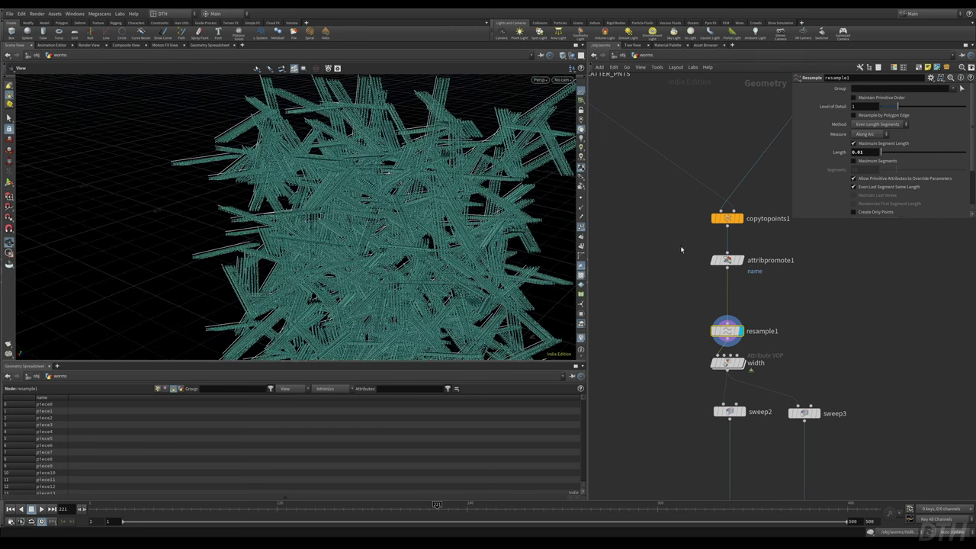
# - Display attribpromote1 and resample1 in turn to compare their lines, and check the resample's maximum segment Length setting
pyautogui.click(727, 260)
pyautogui.press('r')
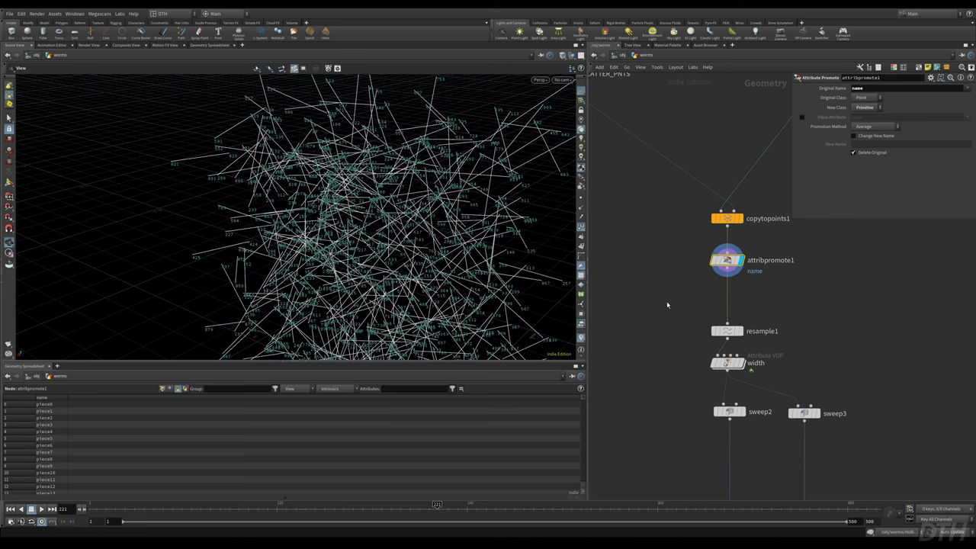
pyautogui.click(727, 331)
pyautogui.press('r')
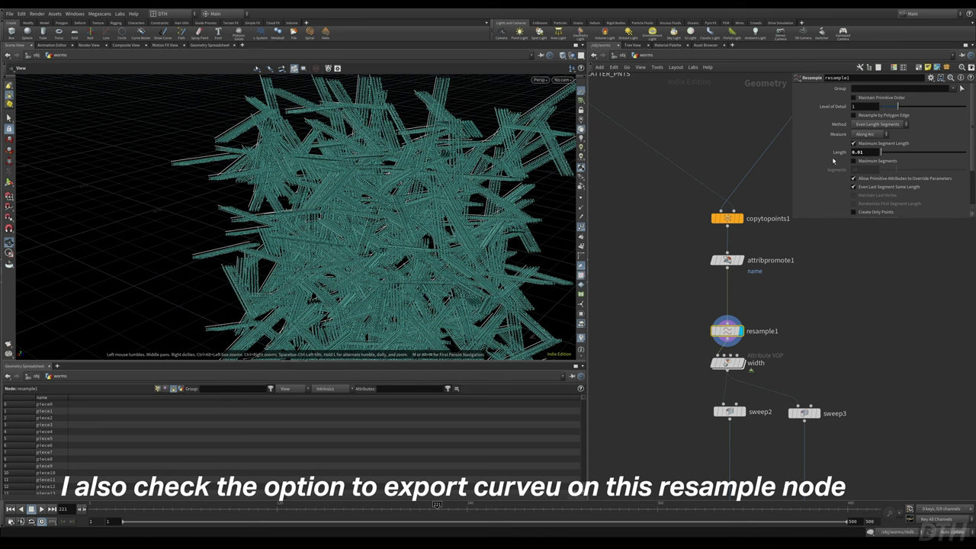
pyautogui.doubleClick(859, 152)
# - Collapse the geometry spreadsheet and turn off the point number display in the viewport
pyautogui.hotkey('ctrl', 'b')
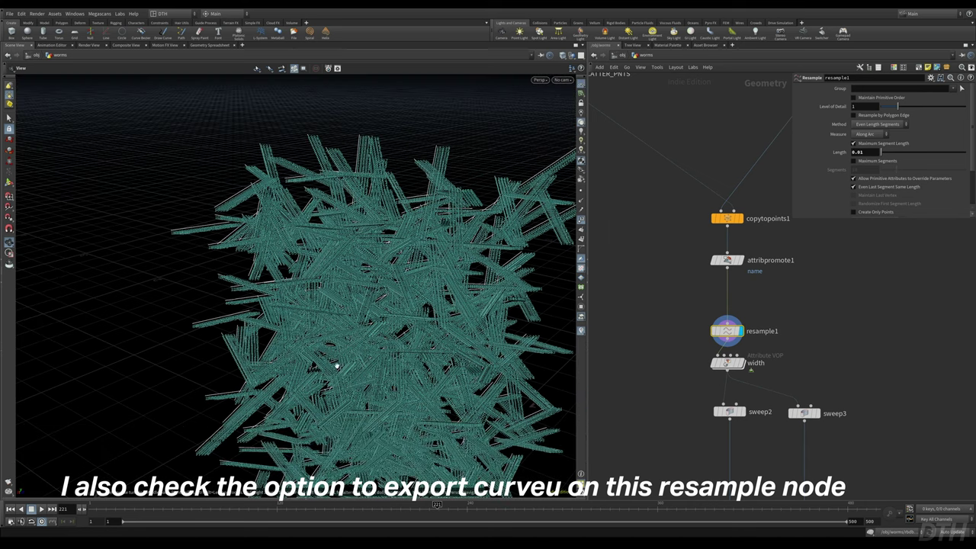
pyautogui.moveTo(832, 389); pyautogui.dragTo(810, 320, button='middle')
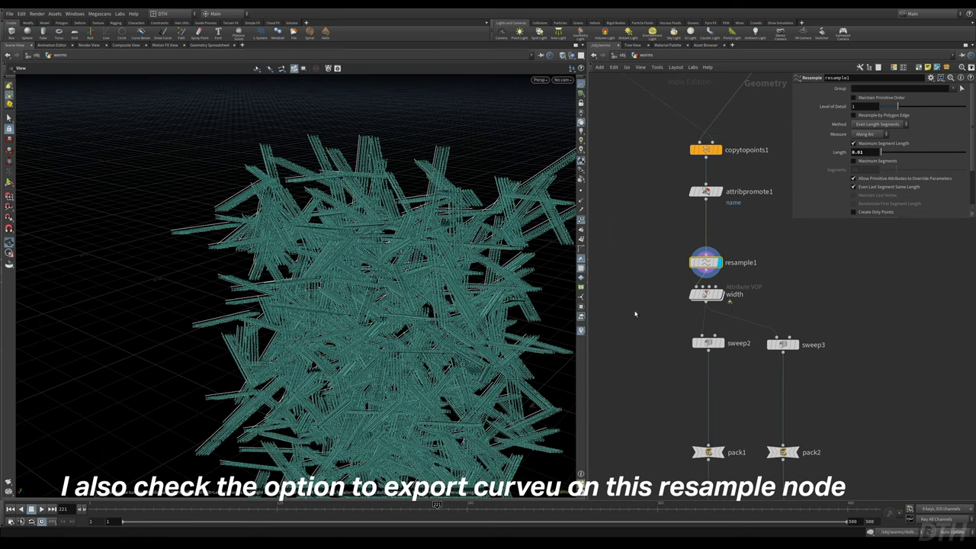
pyautogui.click(581, 220)
# - Display the width Attribute VOP, inspect the nodes inside up to the pscale bind, and return to the worms network
pyautogui.moveTo(669, 324); pyautogui.dragTo(639, 301, button='middle')
pyautogui.click(669, 260)
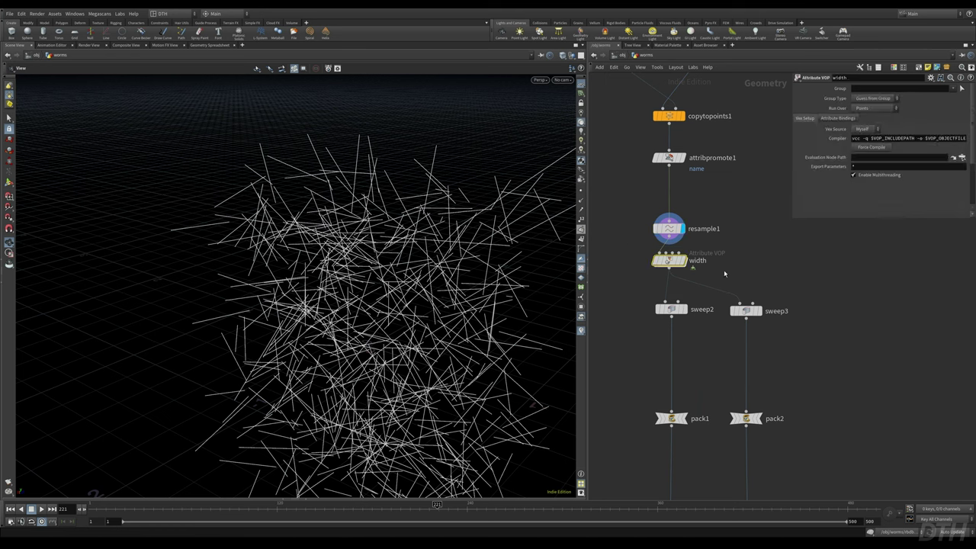
pyautogui.press('r')
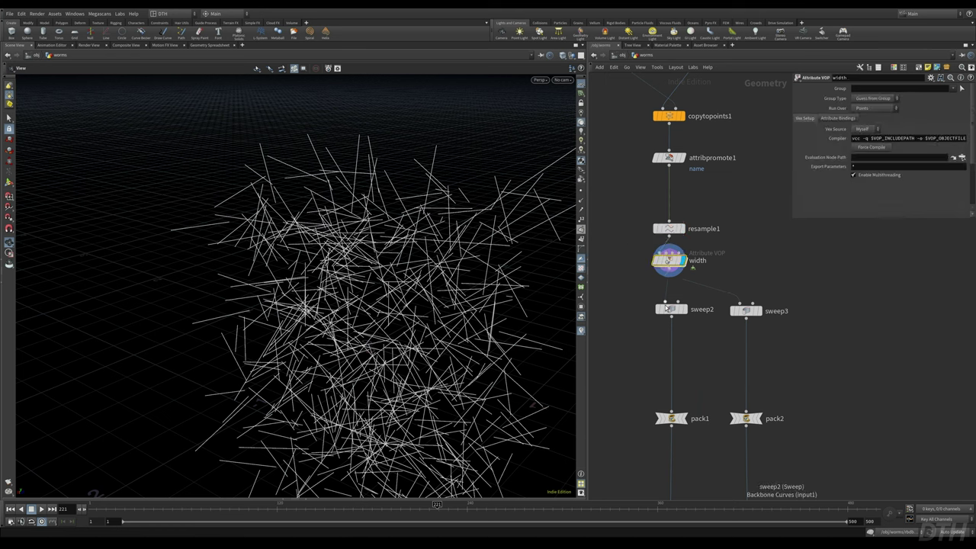
pyautogui.doubleClick(665, 263)
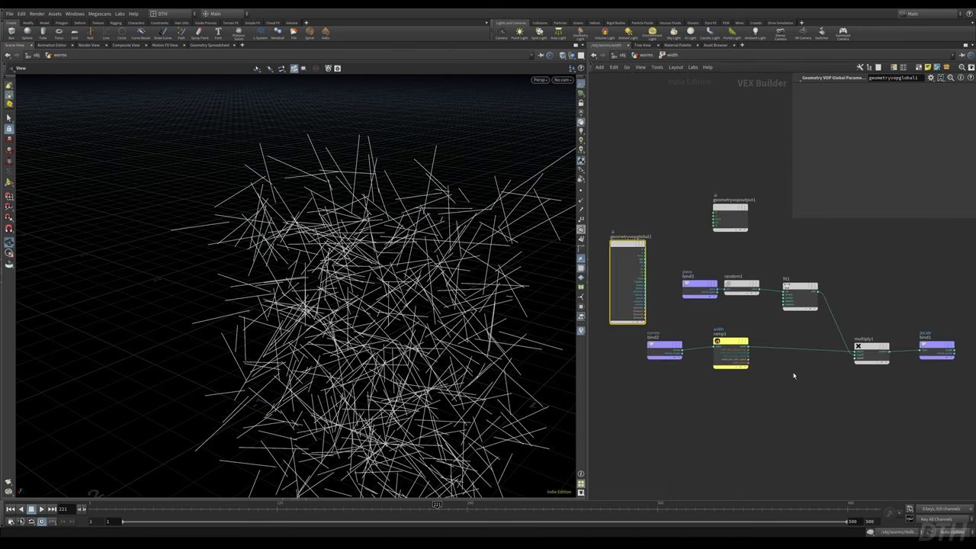
pyautogui.moveTo(834, 304); pyautogui.dragTo(765, 390)
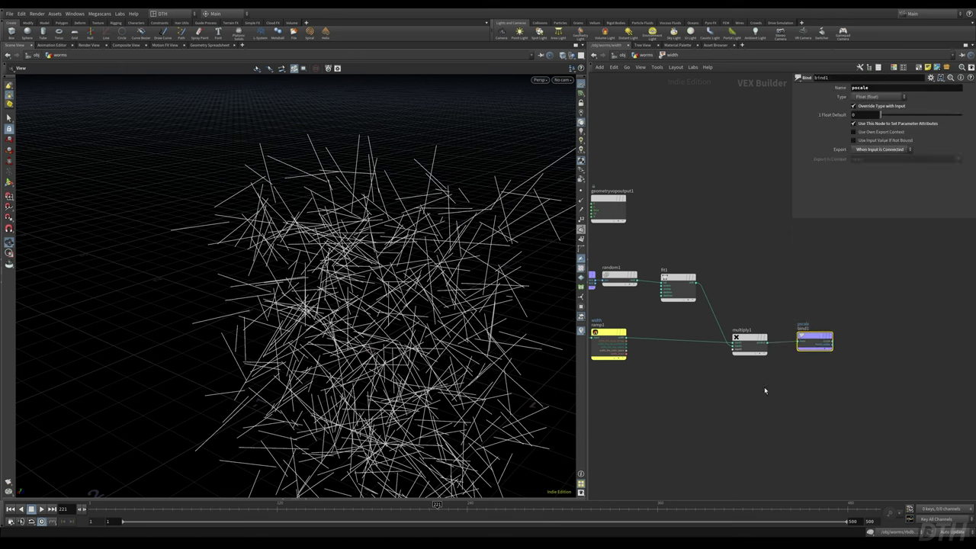
pyautogui.click(641, 56)
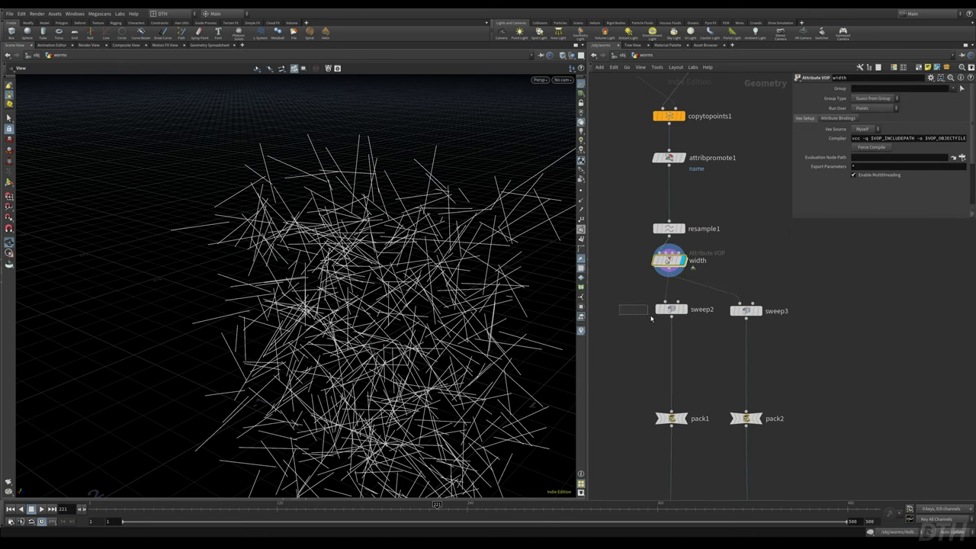
# - Display sweep2 and sweep3 in turn and examine the swept worm tubes in the viewport
pyautogui.moveTo(651, 318); pyautogui.dragTo(681, 343)
pyautogui.press('r')
pyautogui.scroll(3, 345, 310)
pyautogui.moveTo(821, 295); pyautogui.dragTo(739, 338)
pyautogui.press('r')
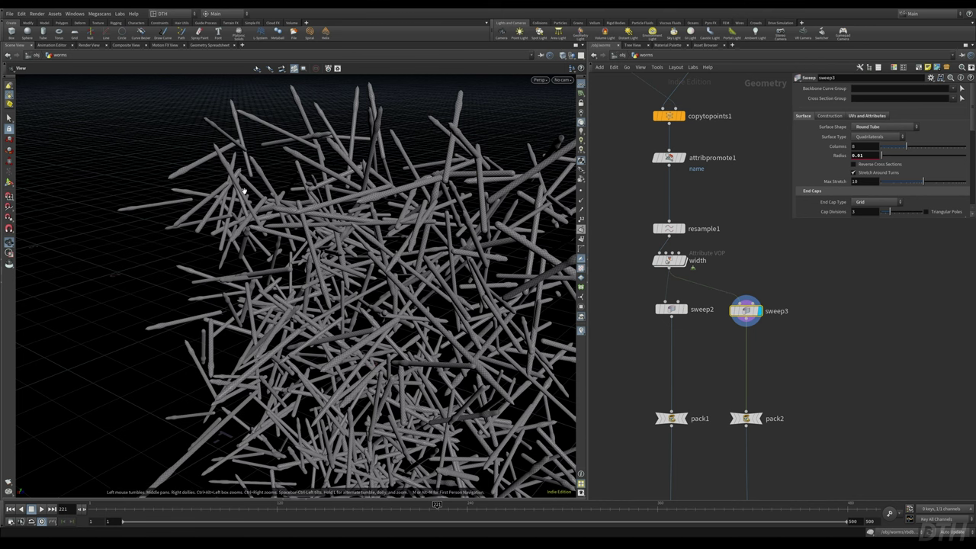
pyautogui.moveTo(341, 175); pyautogui.dragTo(417, 168)
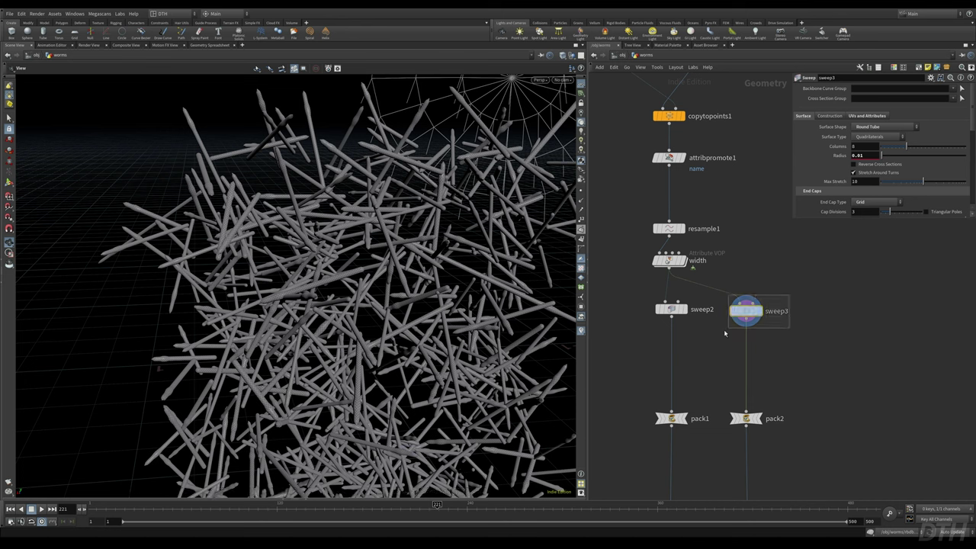
# - Add a separate Line node in the empty area beside the worm network and display it
pyautogui.moveTo(728, 360); pyautogui.dragTo(780, 339, button='middle')
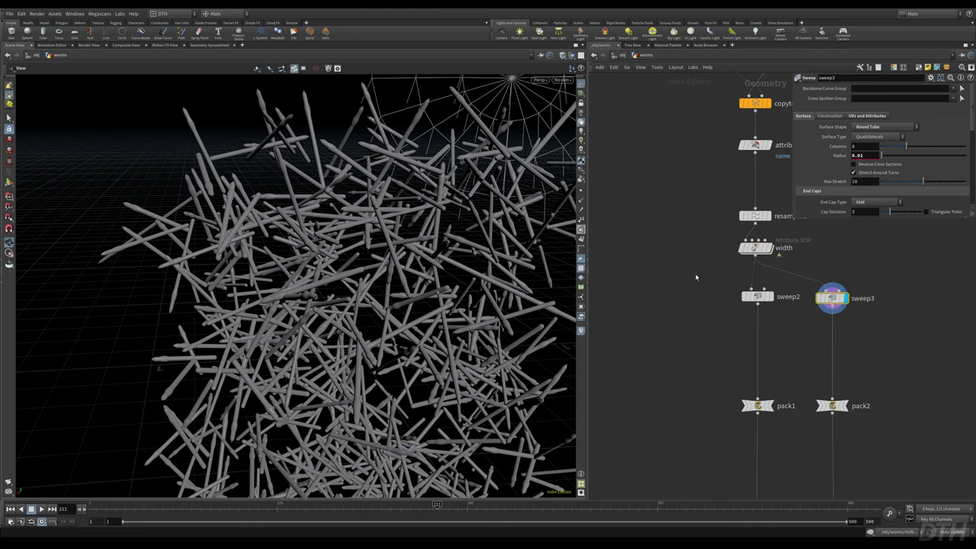
pyautogui.click(638, 264)
pyautogui.press('Tab')
pyautogui.write('color')
pyautogui.press('Return')
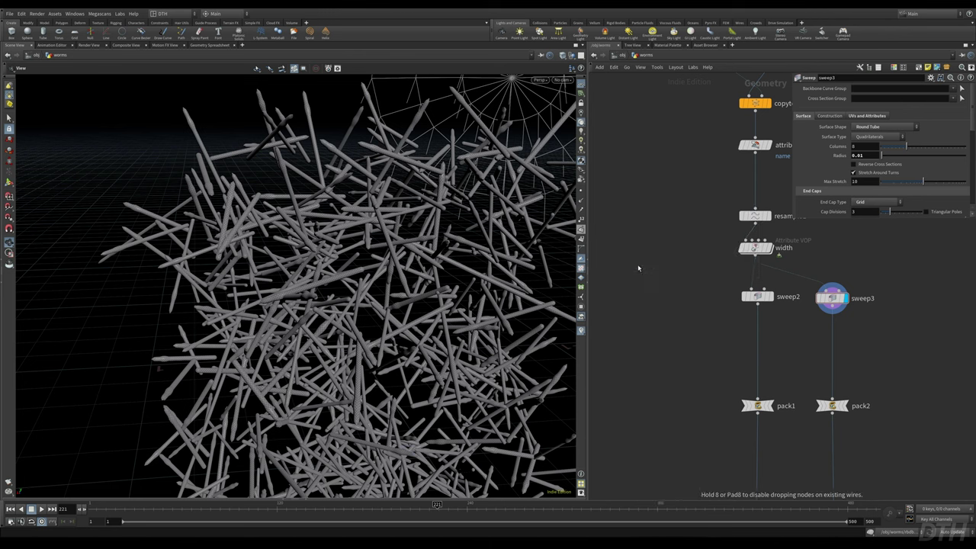
pyautogui.click(639, 268)
pyautogui.click(650, 264)
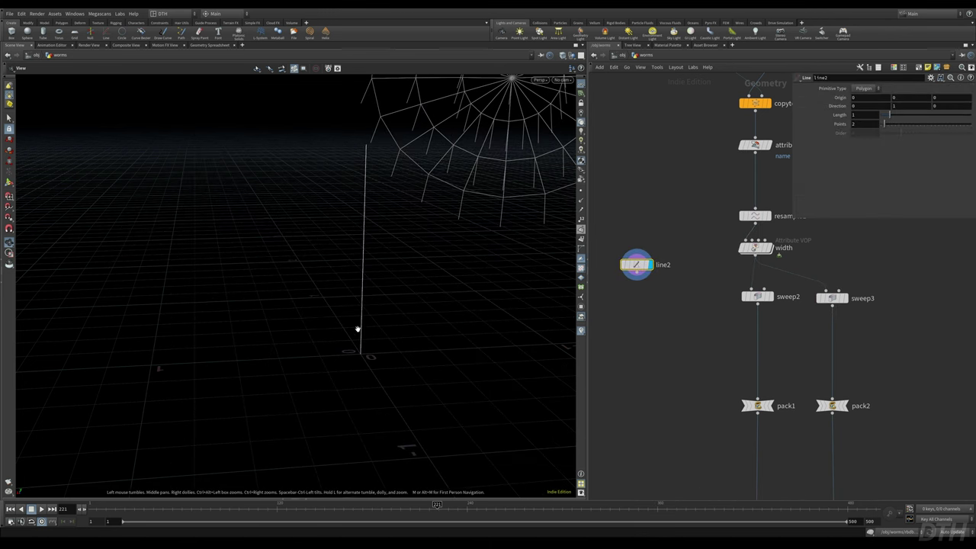
# - Add a Sweep node below line2, display it and connect the line to its backbone input
pyautogui.press('Tab')
pyautogui.write('sweep')
pyautogui.press('Return')
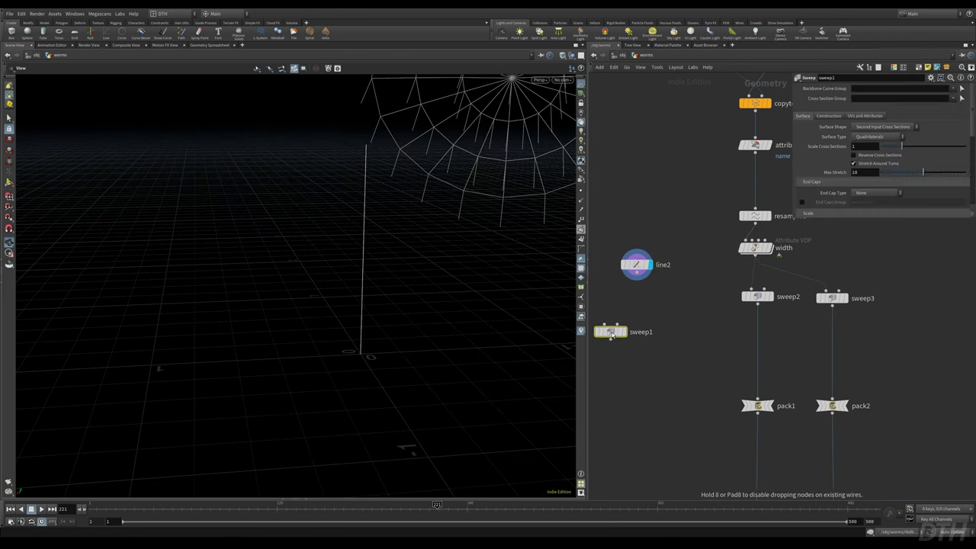
pyautogui.click(610, 336)
pyautogui.press('r')
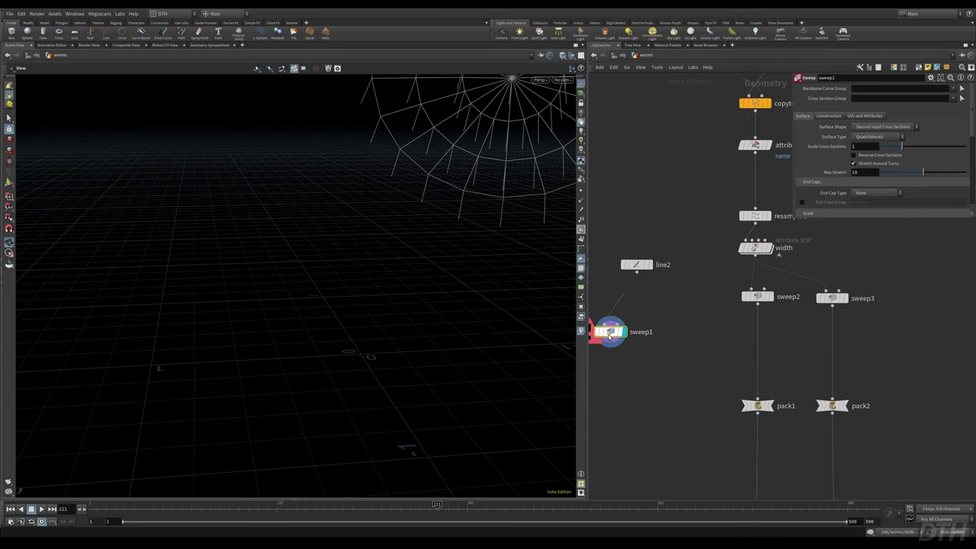
pyautogui.moveTo(610, 336); pyautogui.dragTo(641, 315)
pyautogui.click(883, 129)
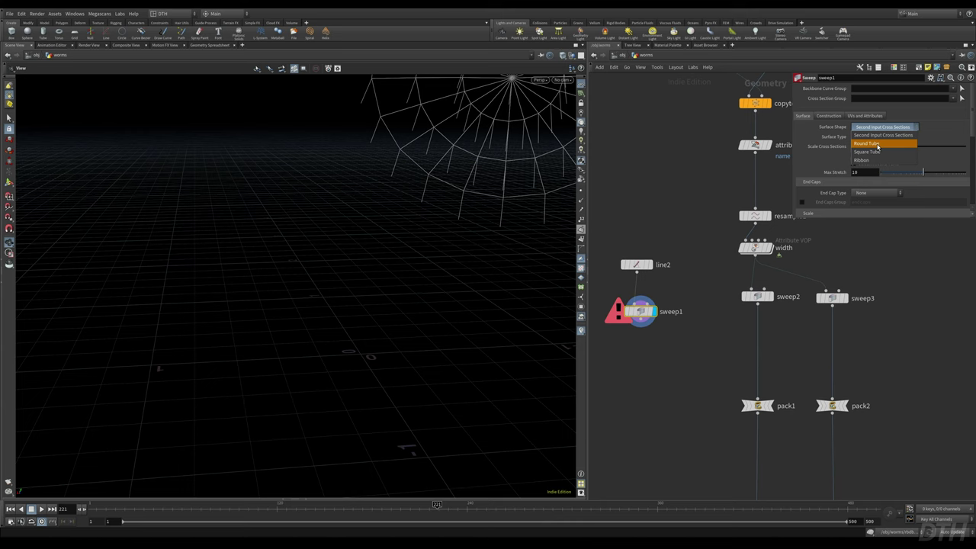
pyautogui.click(699, 275)
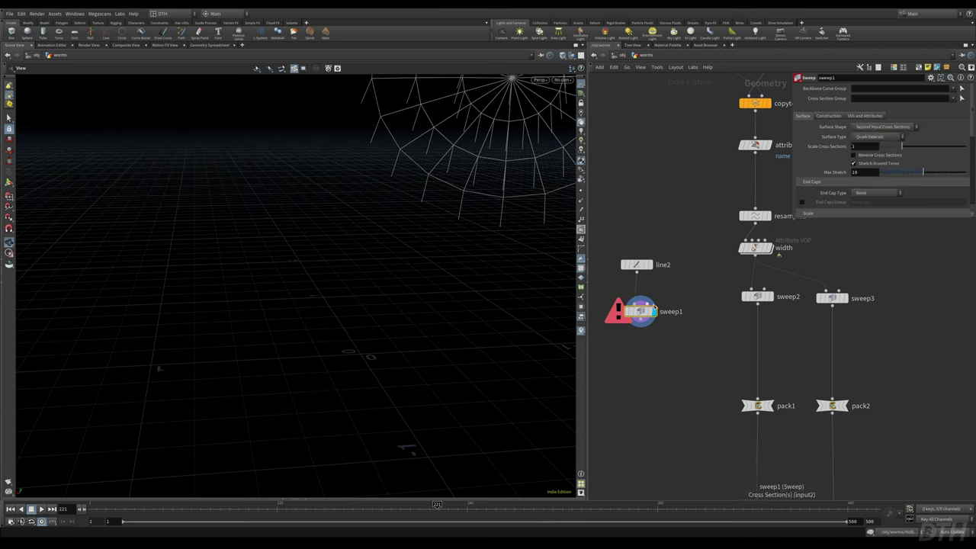
# - Try a circle with uniform scale 0.08 as the cross section of sweep1, and delete the circle
pyautogui.moveTo(654, 308); pyautogui.dragTo(681, 297)
pyautogui.press('Tab')
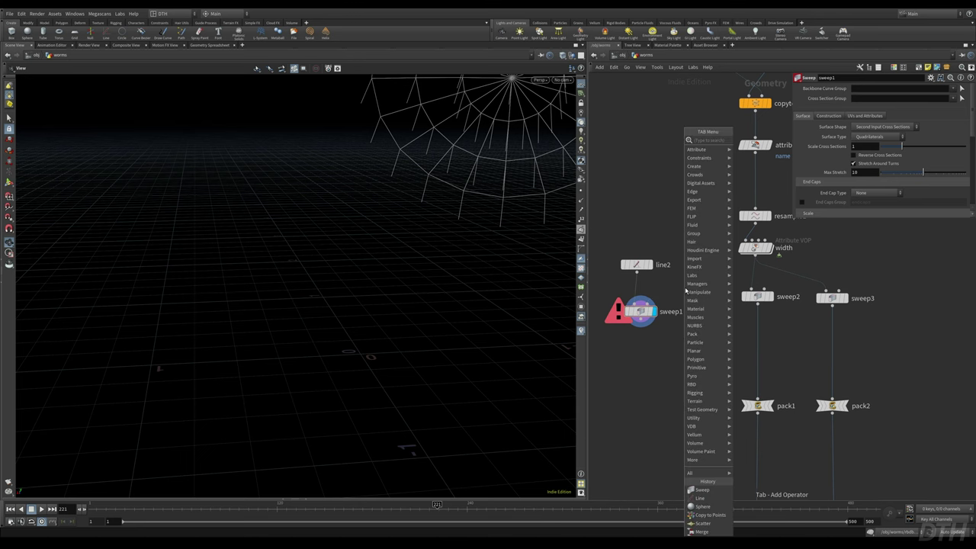
pyautogui.write('circle')
pyautogui.press('Return')
pyautogui.click(685, 287)
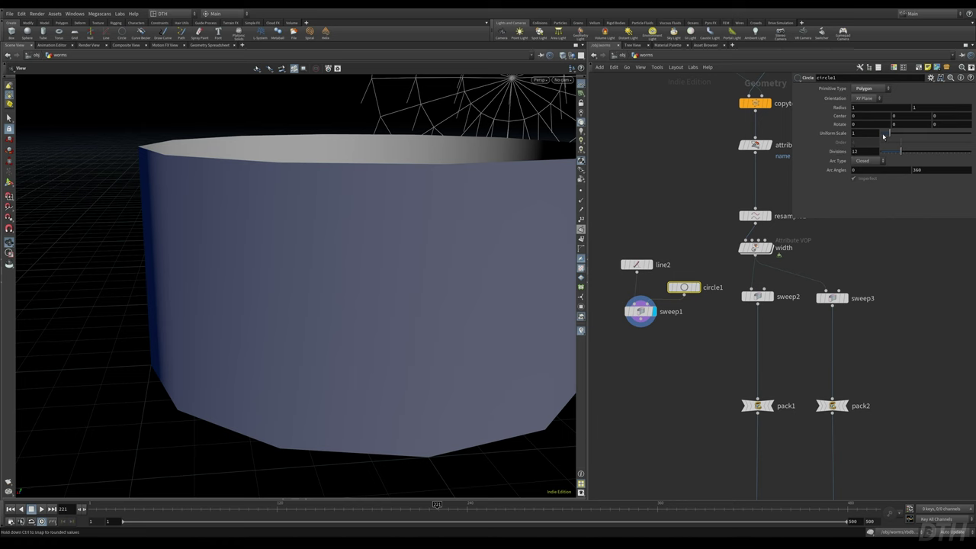
pyautogui.moveTo(888, 134); pyautogui.dragTo(881, 133)
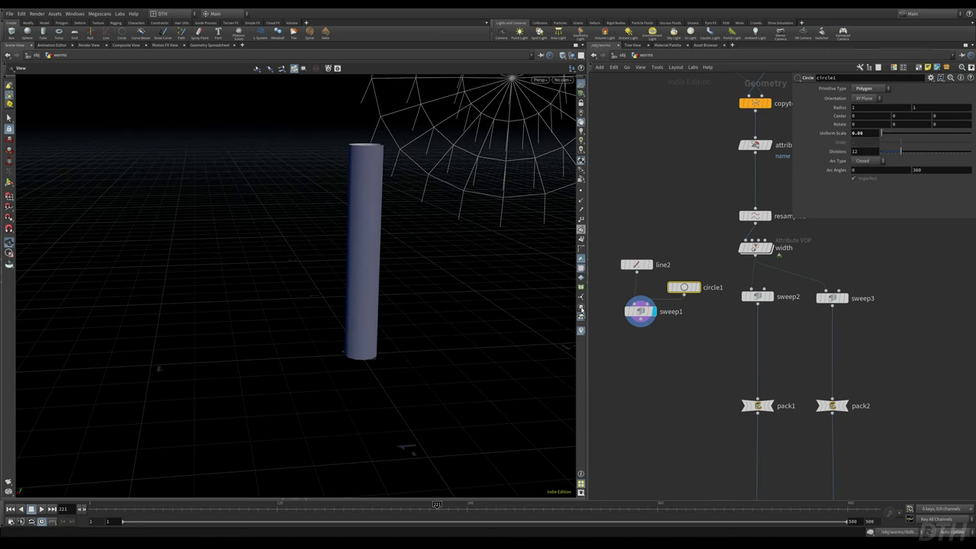
pyautogui.press('Delete')
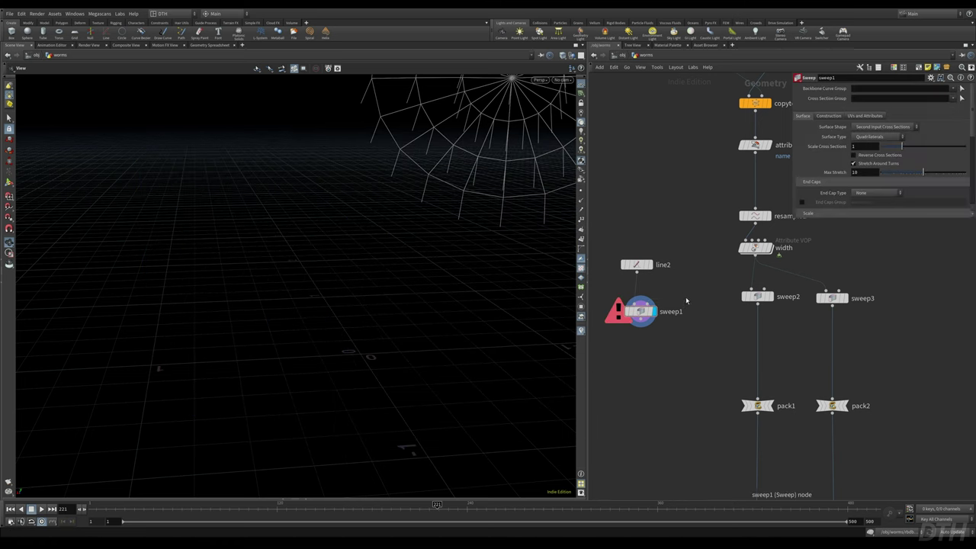
# - Set the surface shape of sweep1 to Round Tube and move line2 farther above it in the network
pyautogui.click(874, 128)
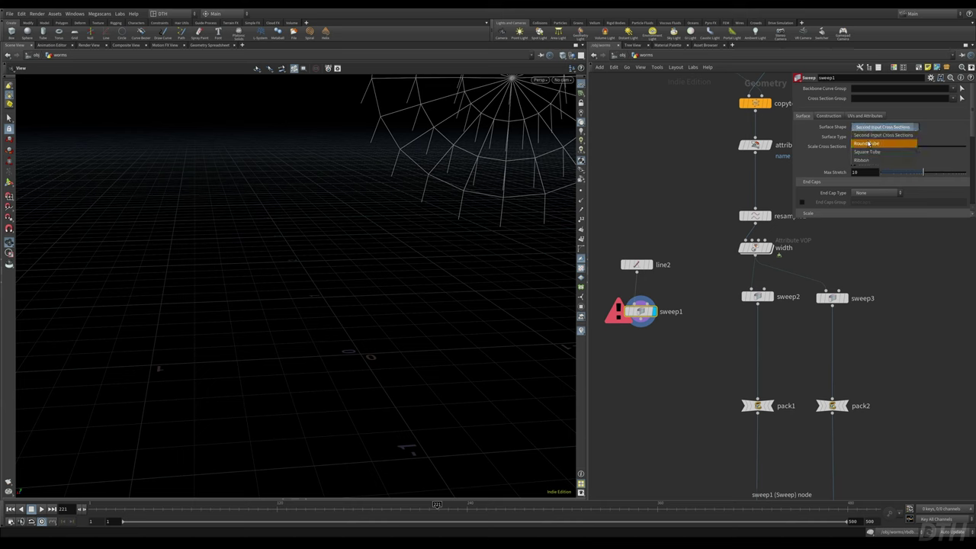
pyautogui.click(870, 144)
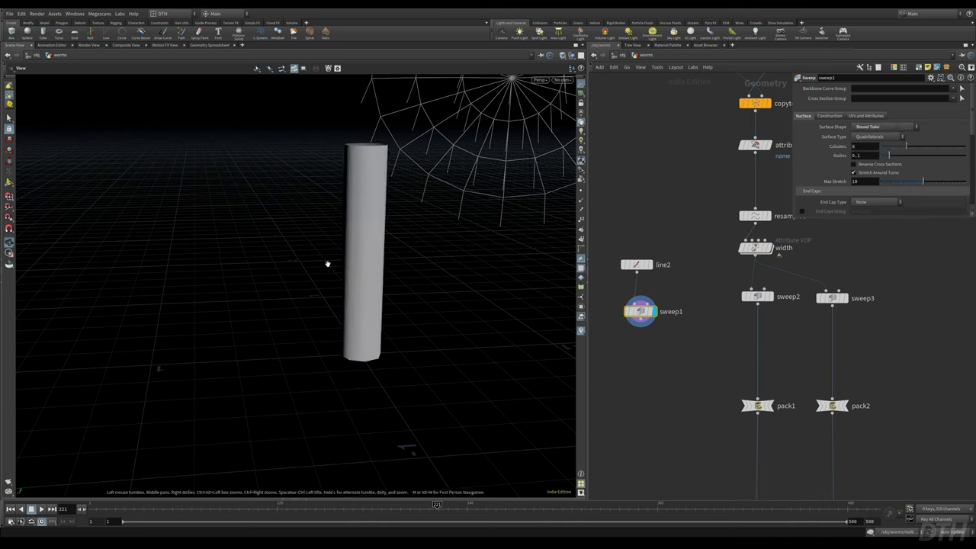
pyautogui.moveTo(642, 264); pyautogui.dragTo(642, 206)
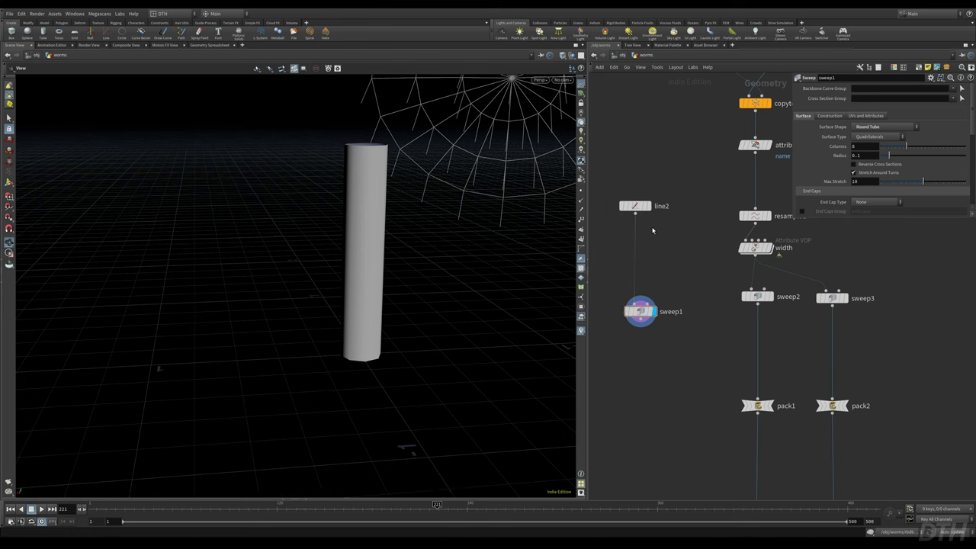
# - Insert an Attribute Create node between line2 and sweep1 and name its attribute pscale
pyautogui.press('Tab')
pyautogui.write('attribcr')
pyautogui.press('Return')
pyautogui.click(653, 230)
pyautogui.click(636, 251)
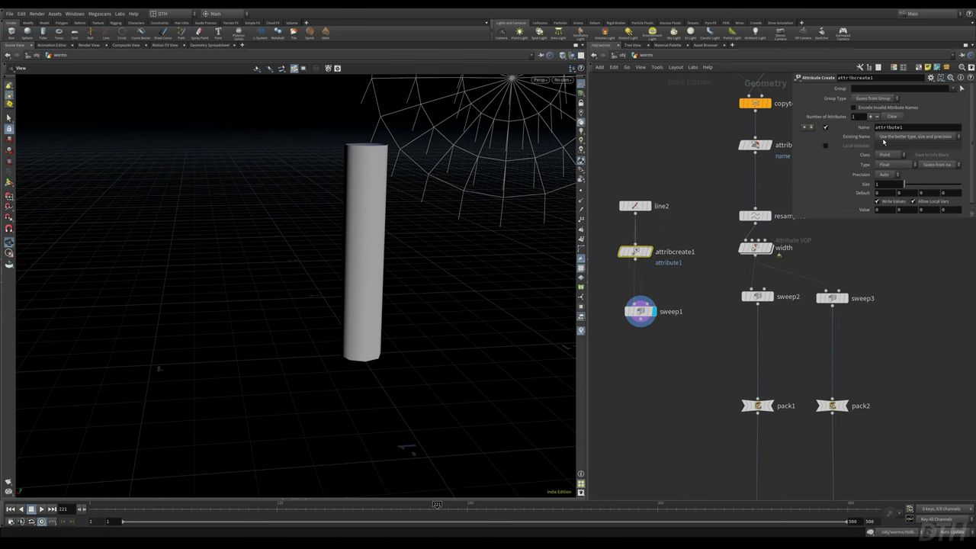
pyautogui.write('pscal')
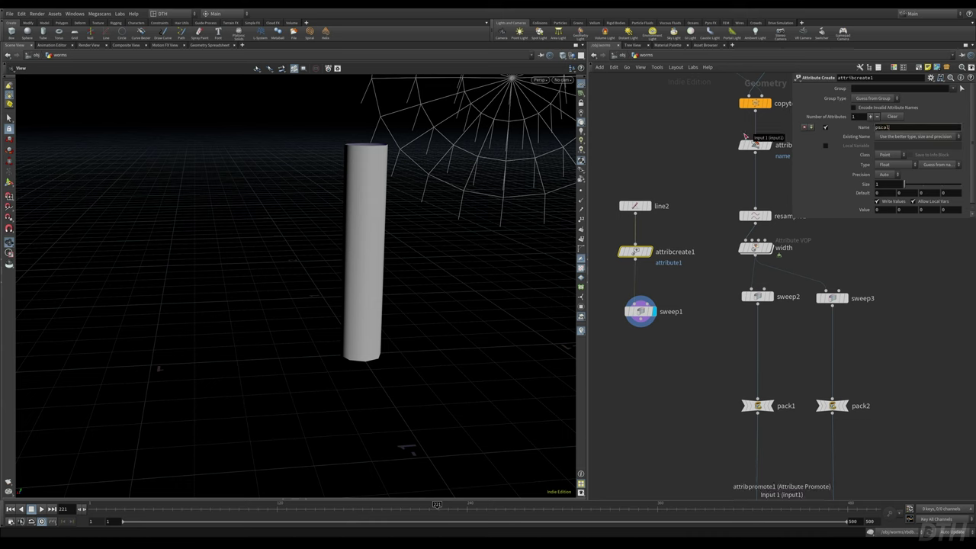
pyautogui.write('e')
pyautogui.press('Return')
# - Set the pscale attribute's value to 0.1, and raise it to 0.5 to see its effect on the tube's thickness
pyautogui.click(889, 210)
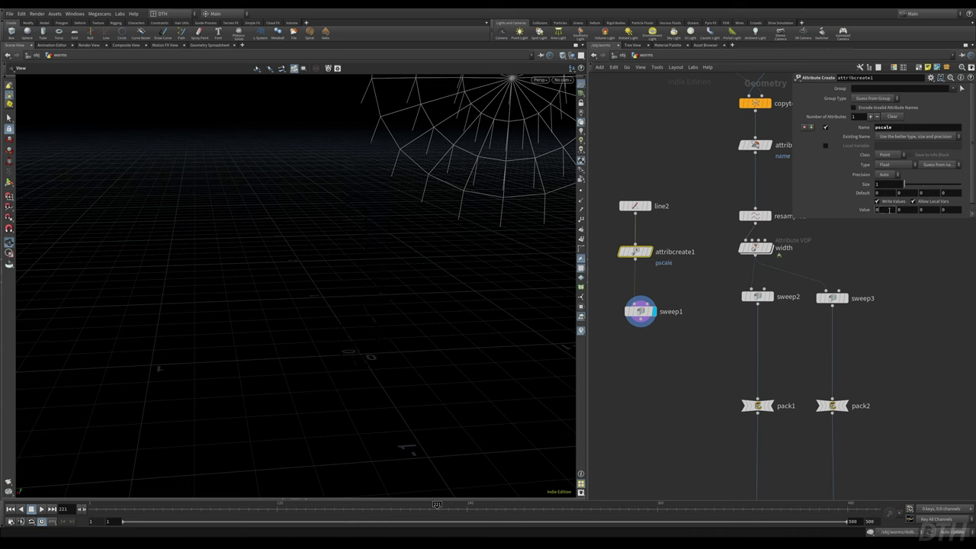
pyautogui.write('.1')
pyautogui.press('Return')
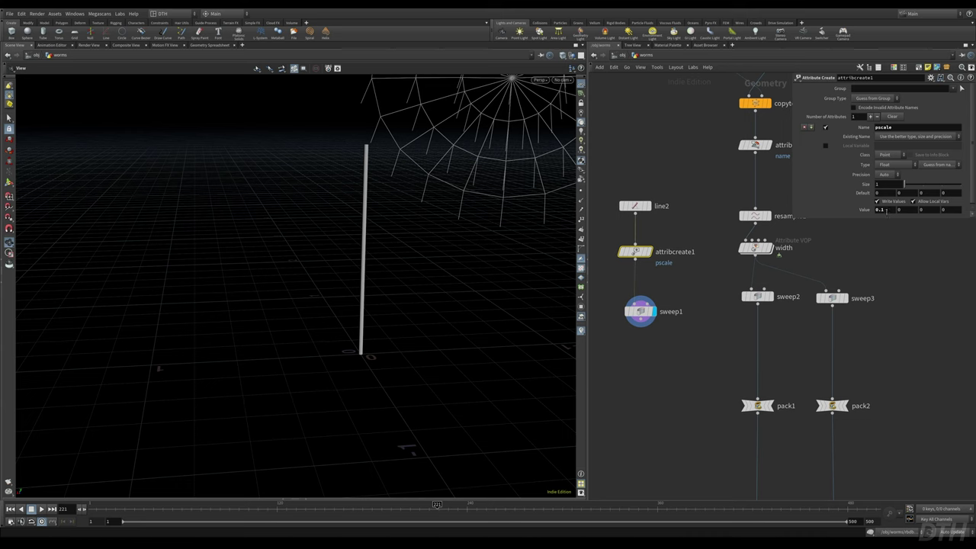
pyautogui.press('BackSpace')
pyautogui.write('2')
pyautogui.press('Return')
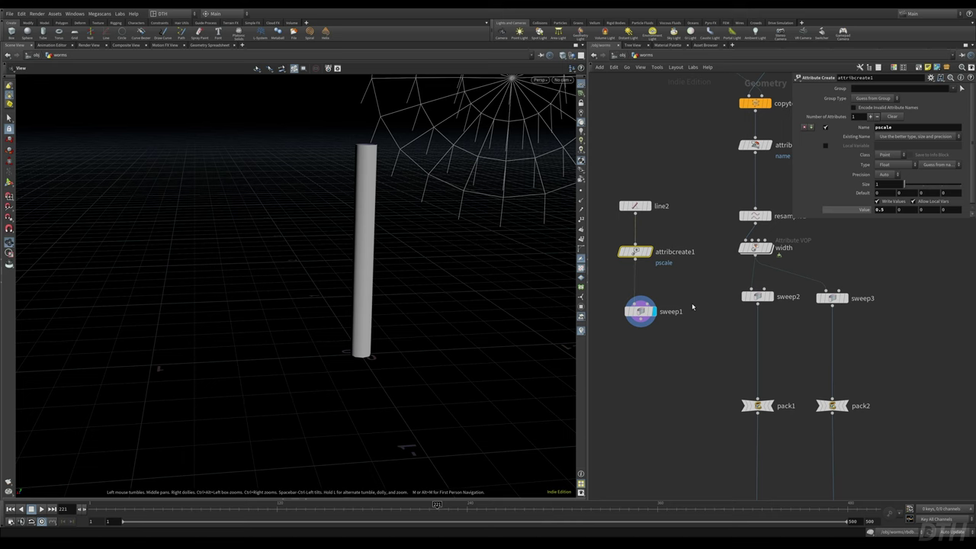
# - Go back to the width Attribute VOP in the worm network and display its lines
pyautogui.click(755, 247)
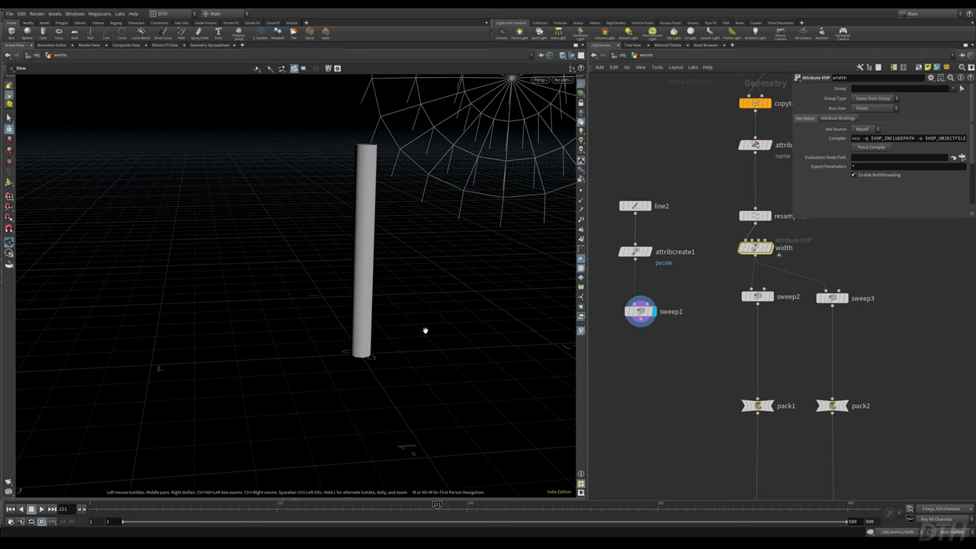
pyautogui.moveTo(709, 337); pyautogui.dragTo(647, 368, button='middle')
pyautogui.scroll(4, 671, 289)
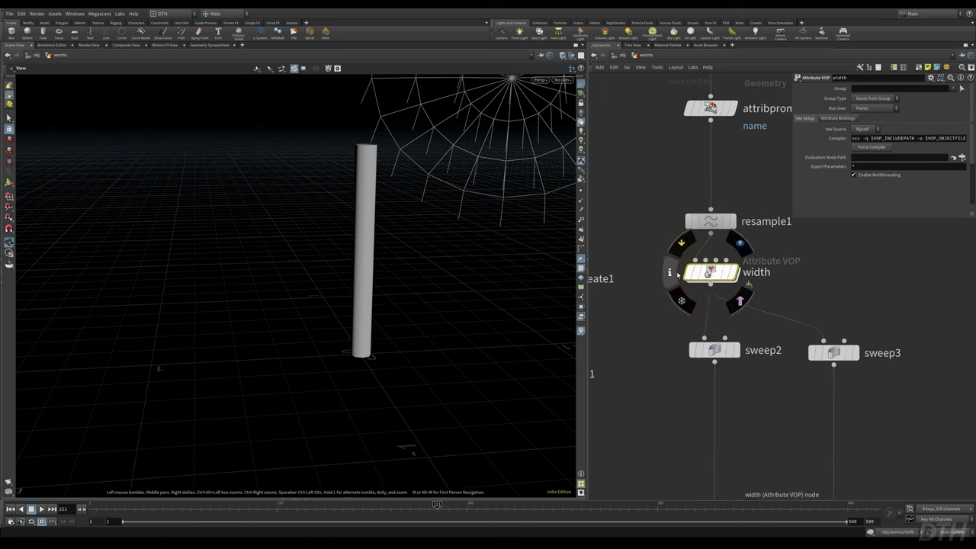
pyautogui.click(735, 272)
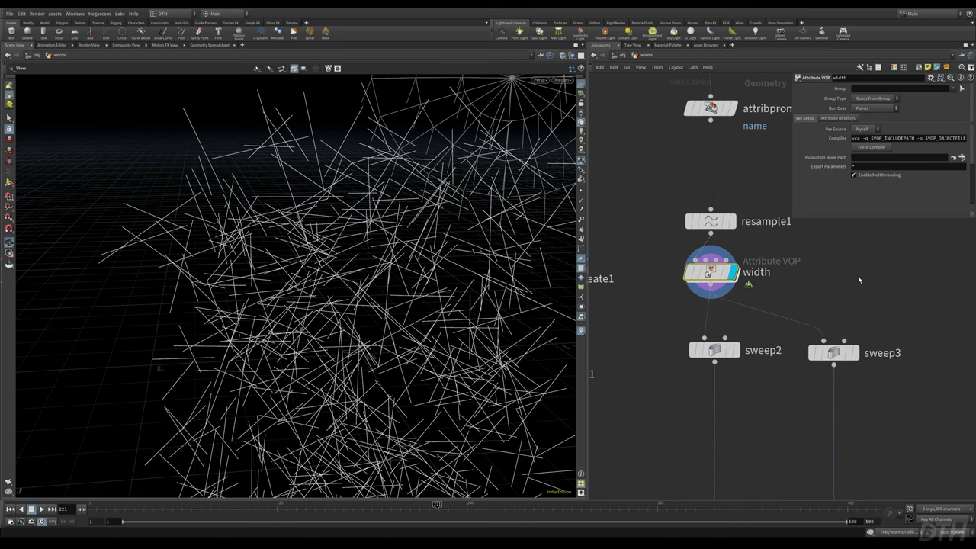
# - Switch the display between sweep2 and sweep3 to compare their worm tubes, ending on sweep3
pyautogui.click(834, 352)
pyautogui.click(735, 350)
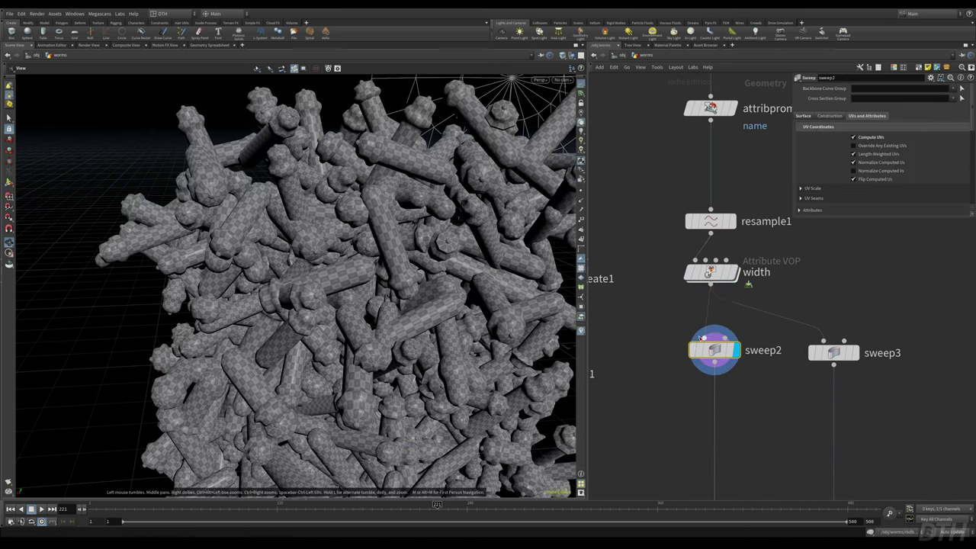
pyautogui.click(856, 353)
pyautogui.moveTo(874, 338); pyautogui.dragTo(767, 330, button='middle')
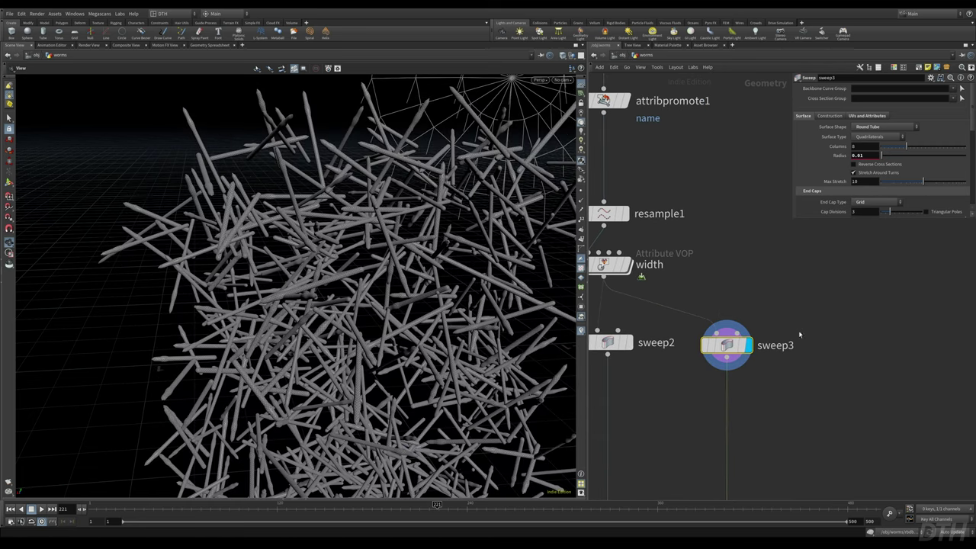
# - Add a Point VOP node to the worm network beside the width Attribute VOP
pyautogui.moveTo(775, 314); pyautogui.dragTo(724, 369)
pyautogui.moveTo(739, 289); pyautogui.dragTo(790, 303, button='middle')
pyautogui.click(653, 280)
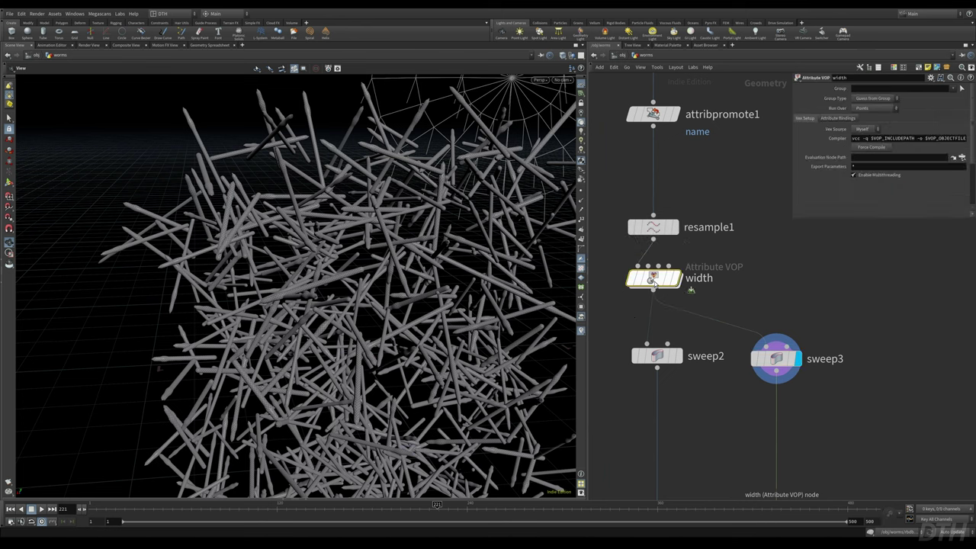
pyautogui.press('Tab')
pyautogui.write('point')
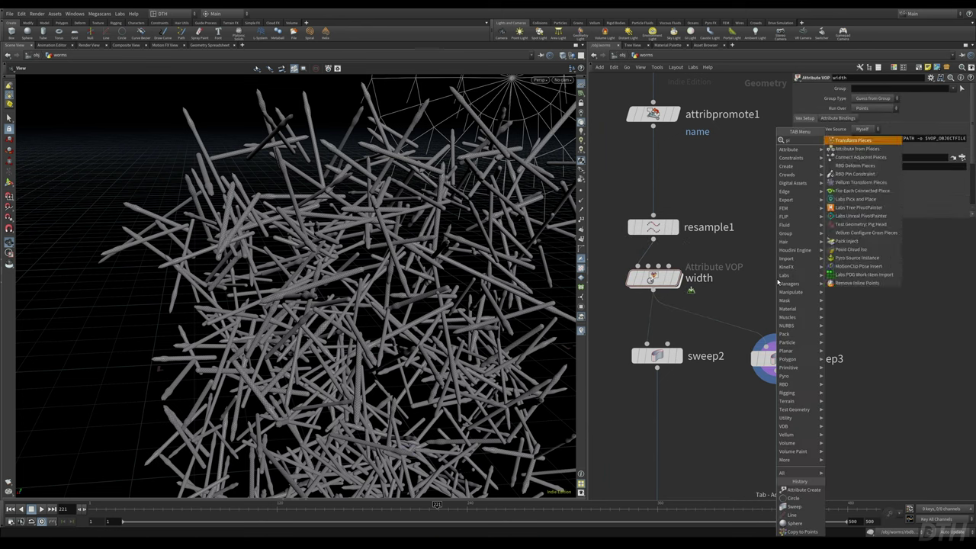
pyautogui.write('vop')
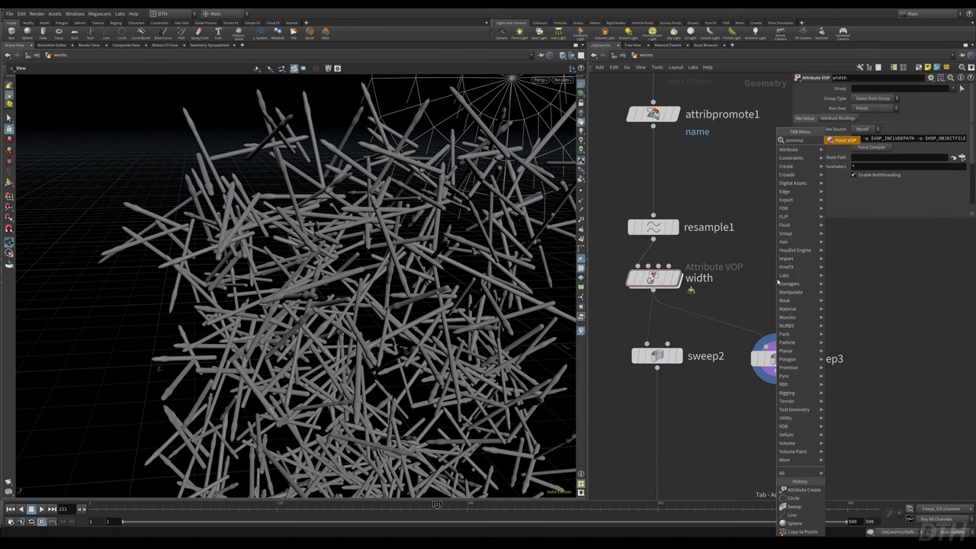
pyautogui.press('Return')
pyautogui.click(777, 280)
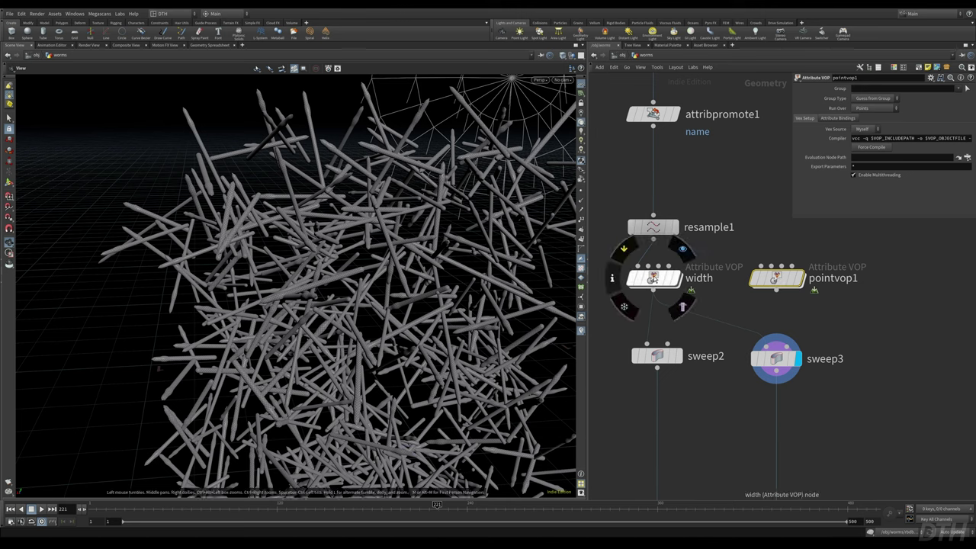
# - Enter the width VOP network, move the global parameters node clear of the chain, align the piece and curveu binds, and select the width ramp
pyautogui.doubleClick(654, 279)
pyautogui.press('h')
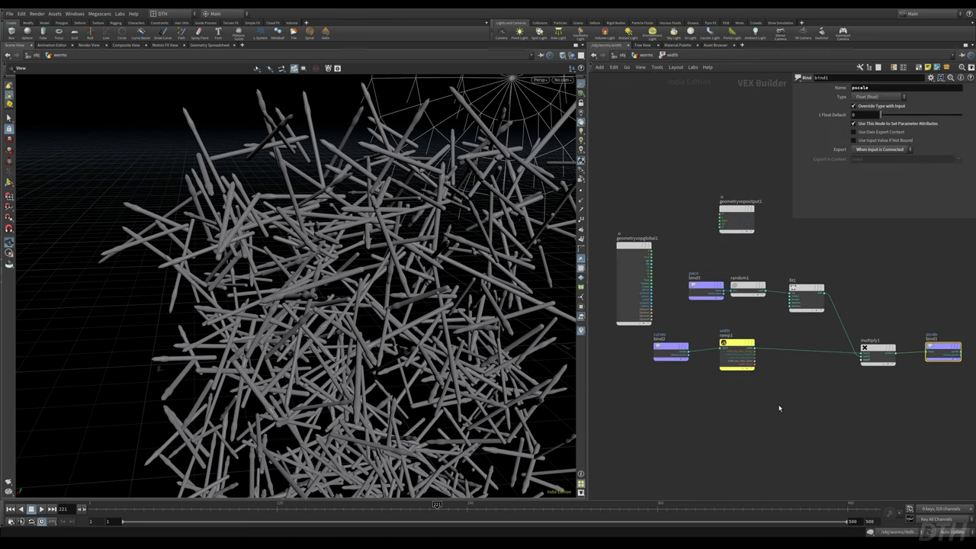
pyautogui.moveTo(708, 300); pyautogui.dragTo(692, 300)
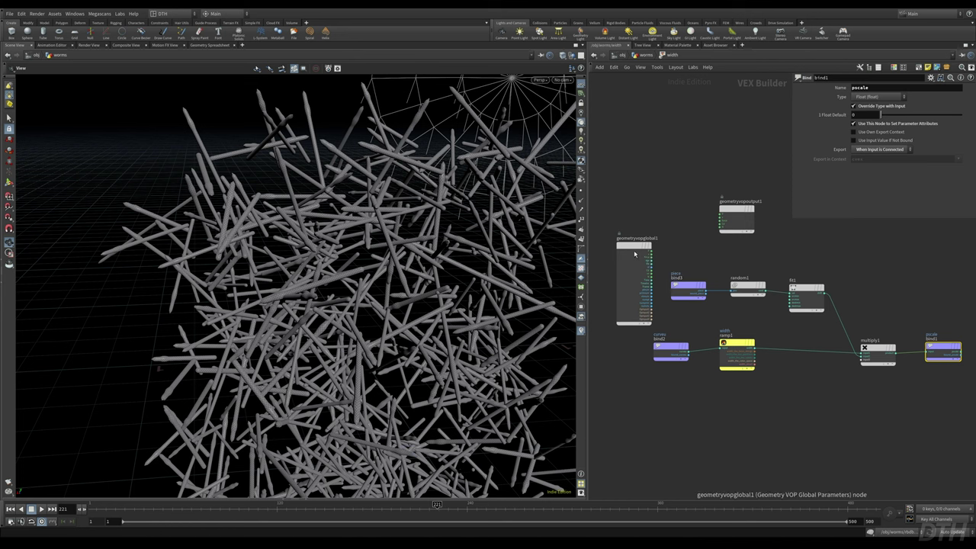
pyautogui.moveTo(629, 248); pyautogui.dragTo(622, 137)
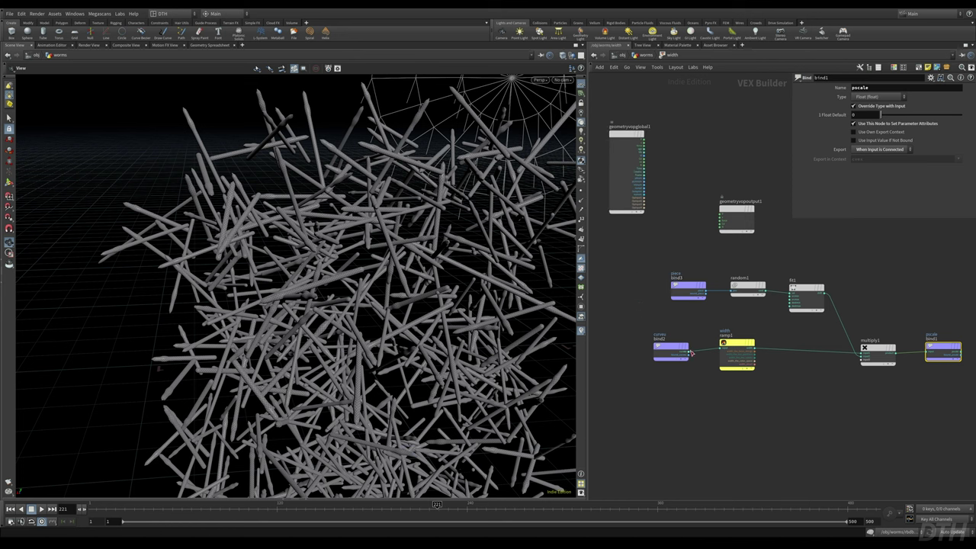
pyautogui.moveTo(733, 345)
pyautogui.moveTo(734, 345); pyautogui.dragTo(738, 349)
pyautogui.moveTo(671, 348); pyautogui.dragTo(681, 380)
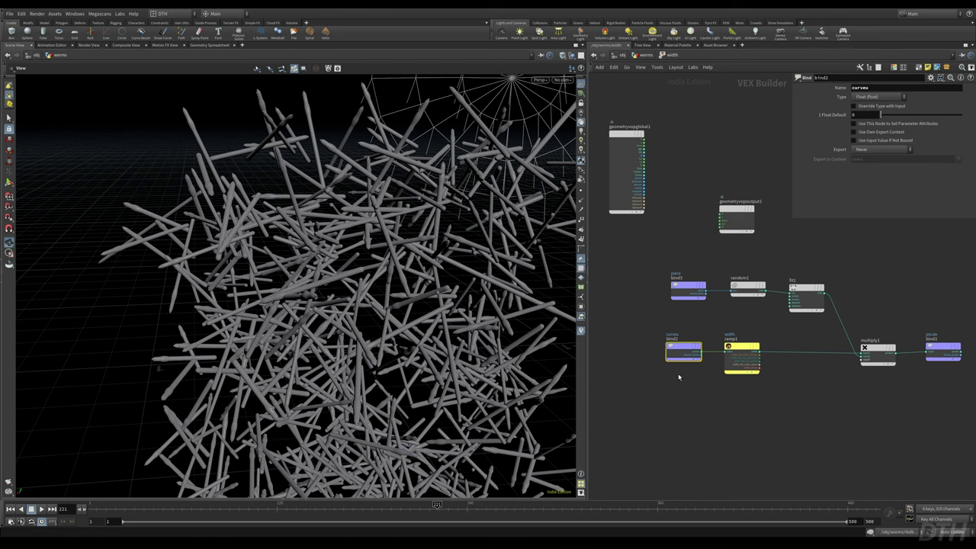
pyautogui.moveTo(692, 286); pyautogui.dragTo(687, 287)
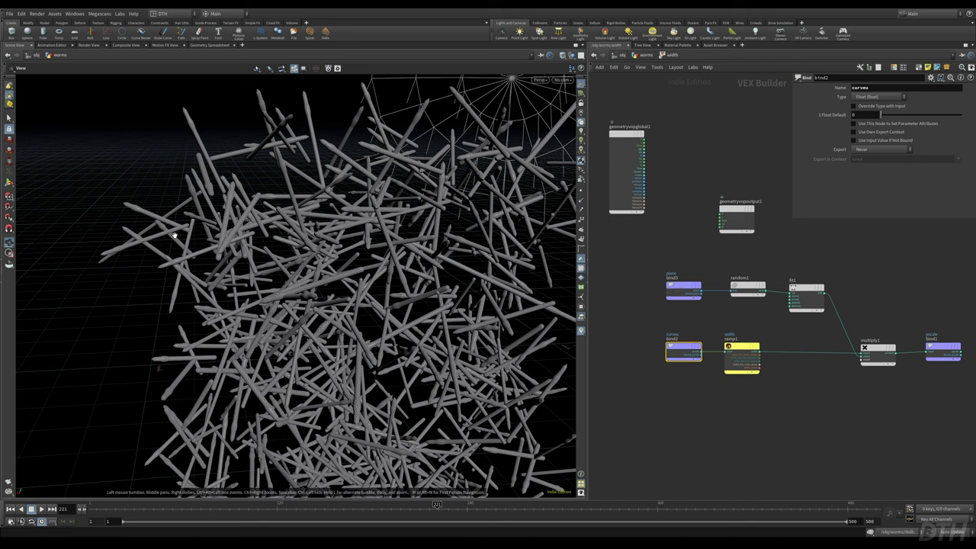
pyautogui.click(749, 360)
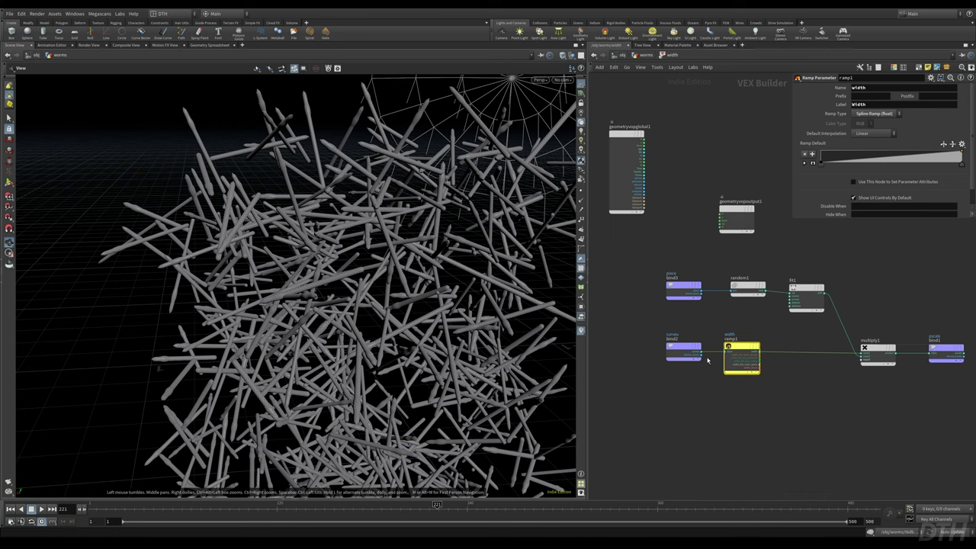
# - Add a new Bind node below the curveu bind in the width network
pyautogui.scroll(3, 719, 385)
pyautogui.press('Tab')
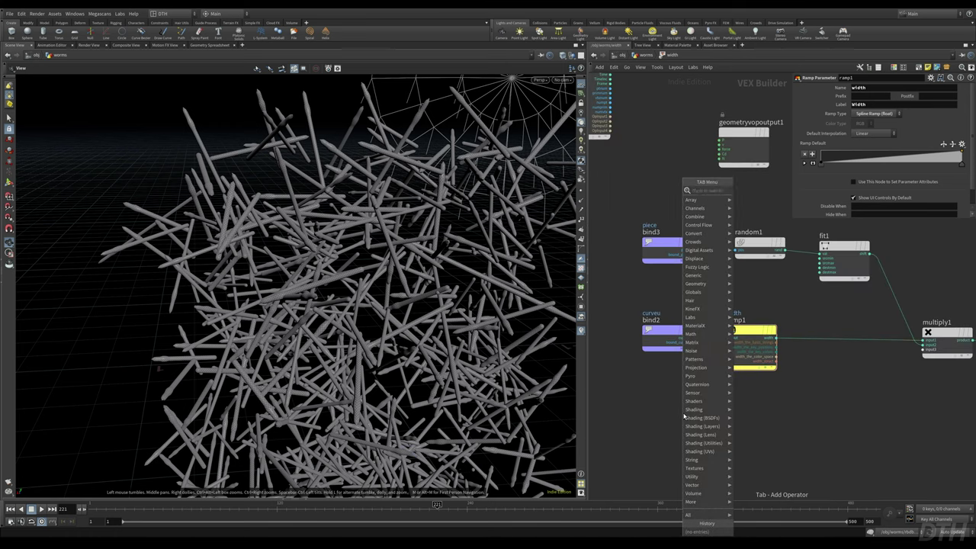
pyautogui.write('bind')
pyautogui.press('Return')
pyautogui.click(684, 416)
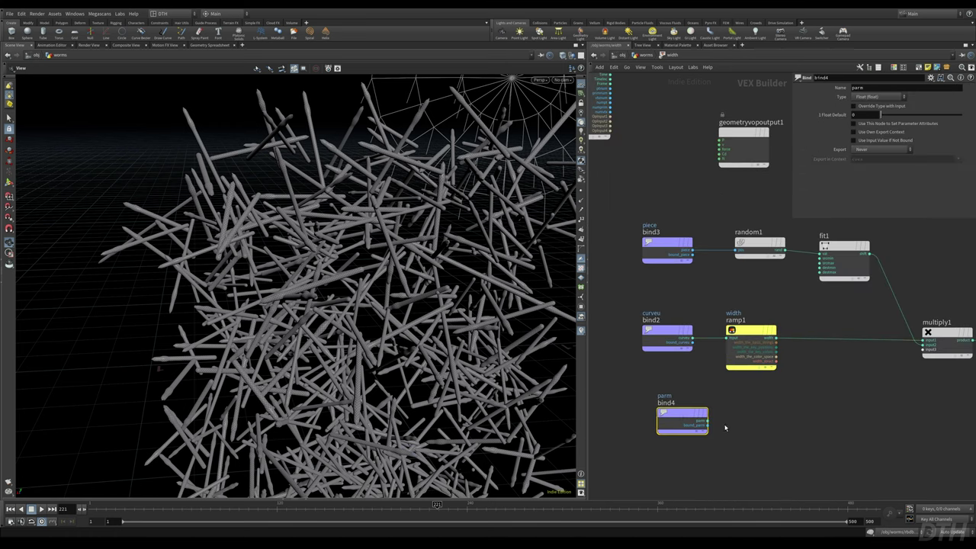
# - Add a Ramp Parameter node beside the new Bind and wire the Bind's output into the ramp's input
pyautogui.press('Tab')
pyautogui.write('rand')
pyautogui.press('Return')
pyautogui.press('Escape')
pyautogui.press('Tab')
pyautogui.write('rand')
pyautogui.press('Down')
pyautogui.press('Down')
pyautogui.press('Return')
pyautogui.click(725, 427)
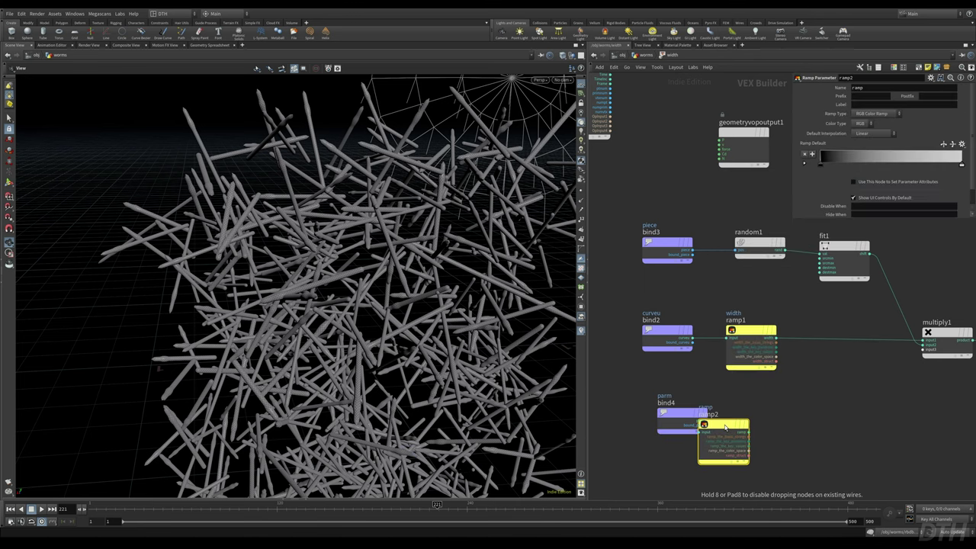
pyautogui.moveTo(725, 427); pyautogui.dragTo(779, 406)
pyautogui.moveTo(709, 421); pyautogui.dragTo(754, 412)
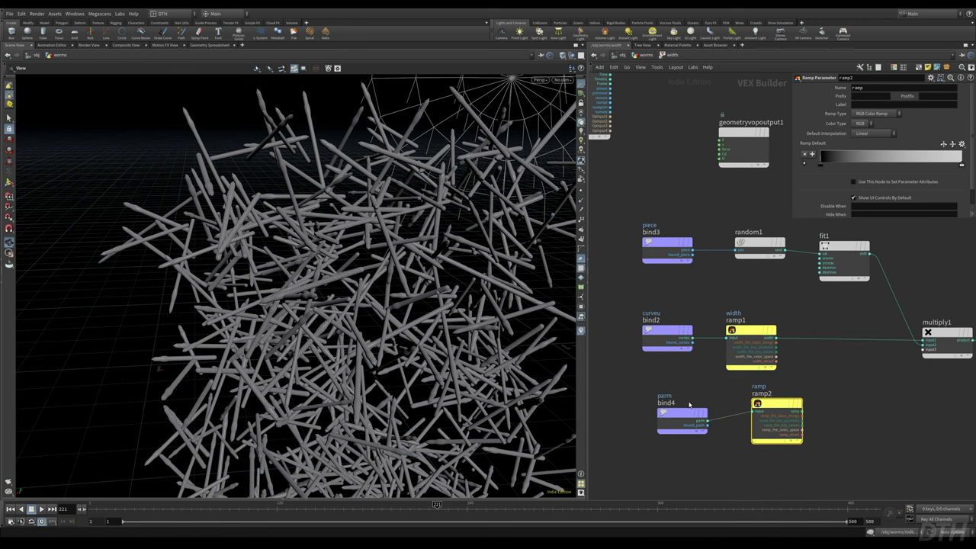
# - Name the new Bind node's attribute curveu
pyautogui.moveTo(663, 396); pyautogui.dragTo(686, 424)
pyautogui.moveTo(870, 88); pyautogui.dragTo(793, 88)
pyautogui.write('c')
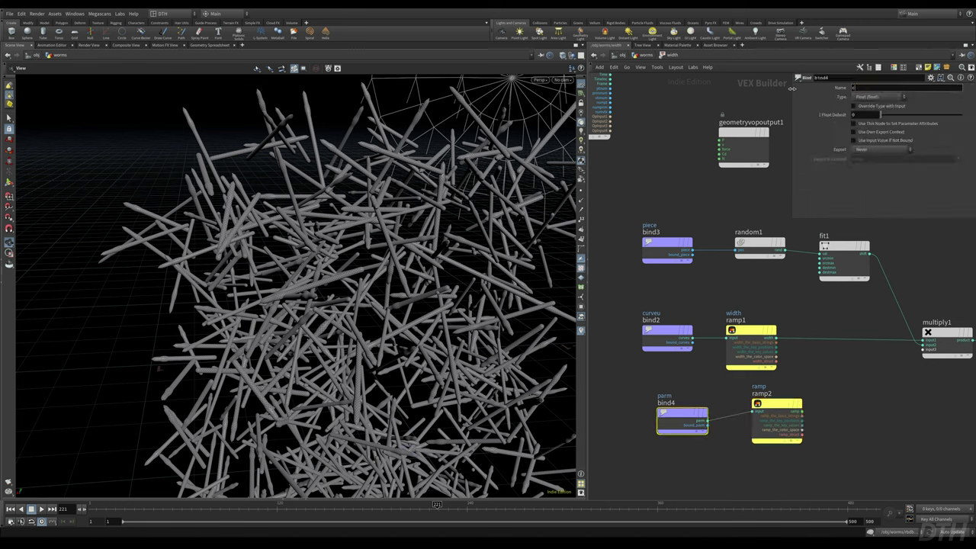
pyautogui.write('urveu')
pyautogui.press('Return')
# - Delete the example bind4 and ramp2 nodes from the width network
pyautogui.moveTo(787, 393); pyautogui.dragTo(766, 424)
pyautogui.moveTo(623, 392); pyautogui.dragTo(686, 427)
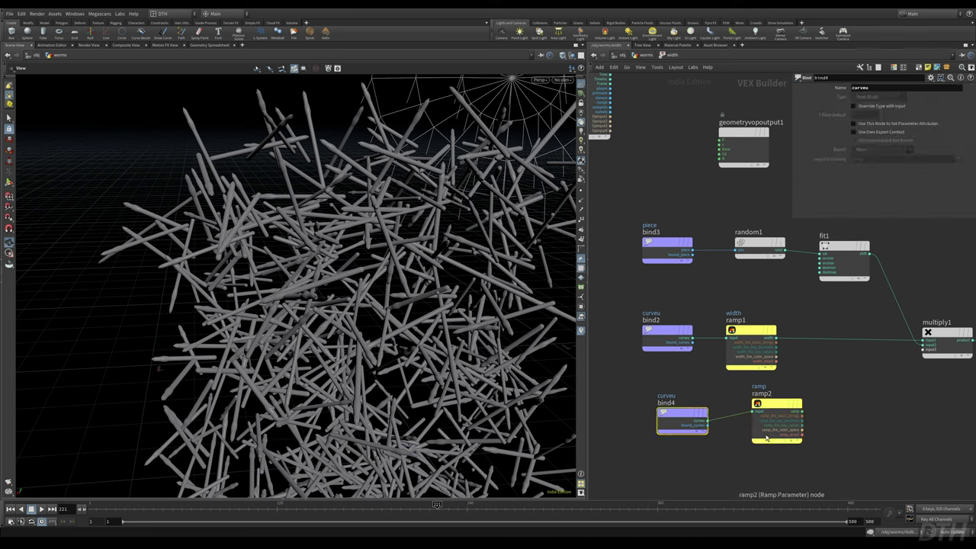
pyautogui.moveTo(854, 400); pyautogui.dragTo(630, 461)
pyautogui.press('Delete')
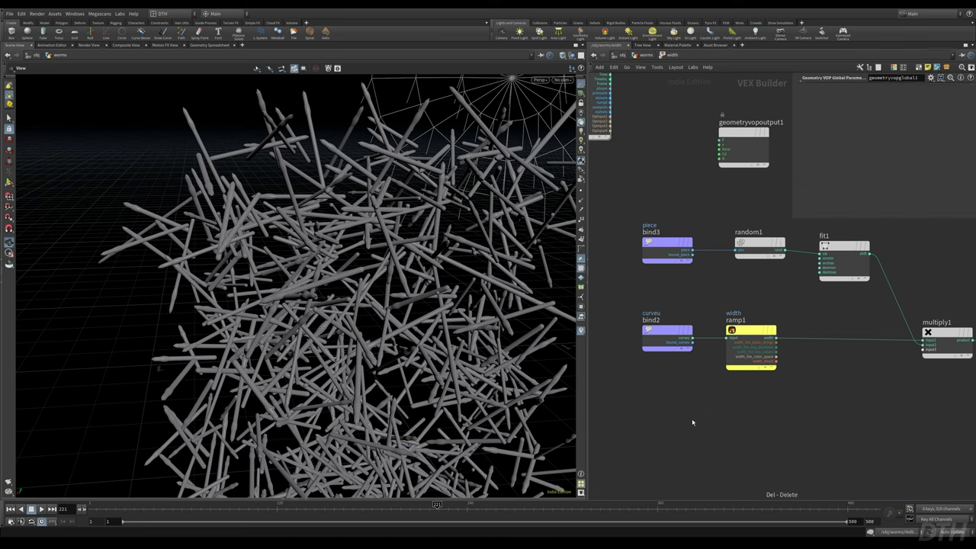
# - Examine the piece bind, random and fit nodes and the thickness variation between the worms
pyautogui.moveTo(755, 420); pyautogui.dragTo(714, 459, button='middle')
pyautogui.click(624, 296)
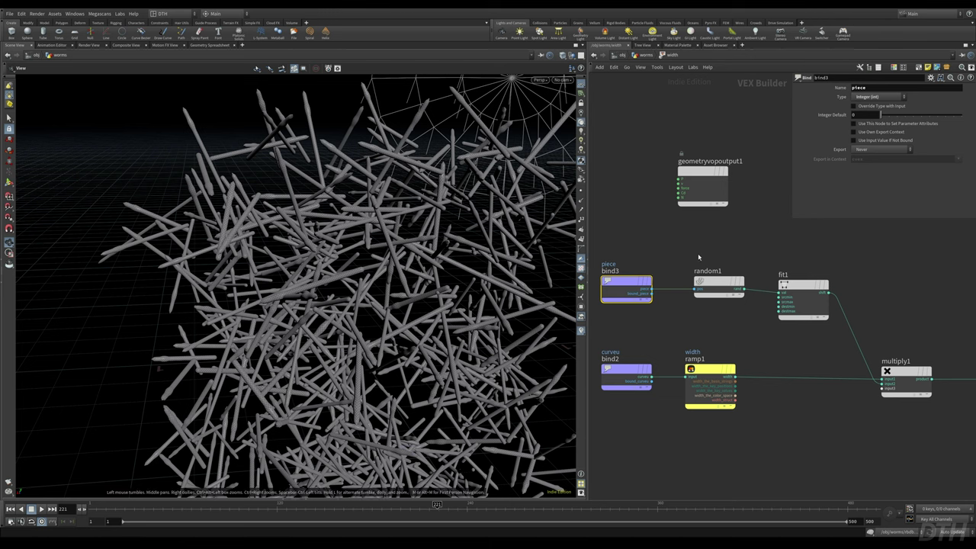
pyautogui.click(714, 284)
pyautogui.click(812, 297)
pyautogui.click(725, 289)
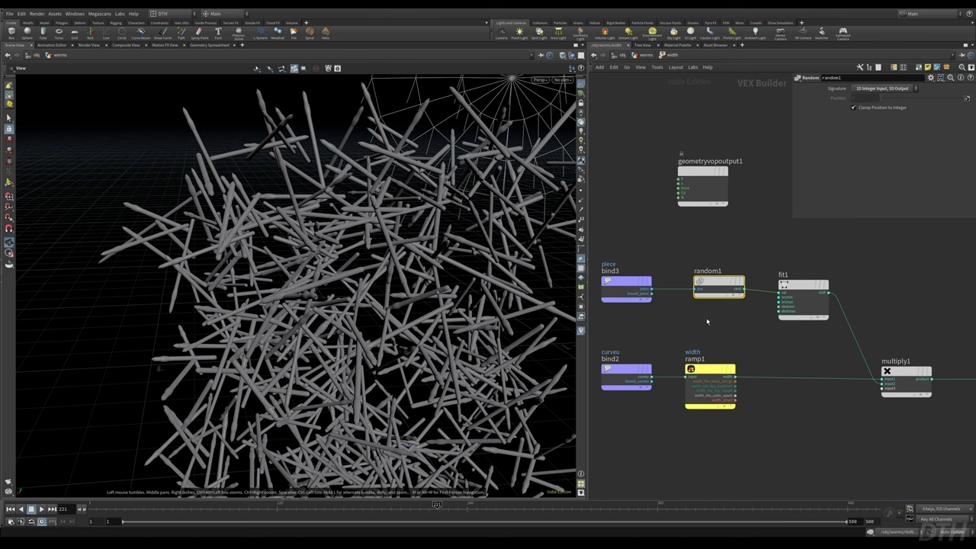
pyautogui.moveTo(176, 316); pyautogui.dragTo(321, 324)
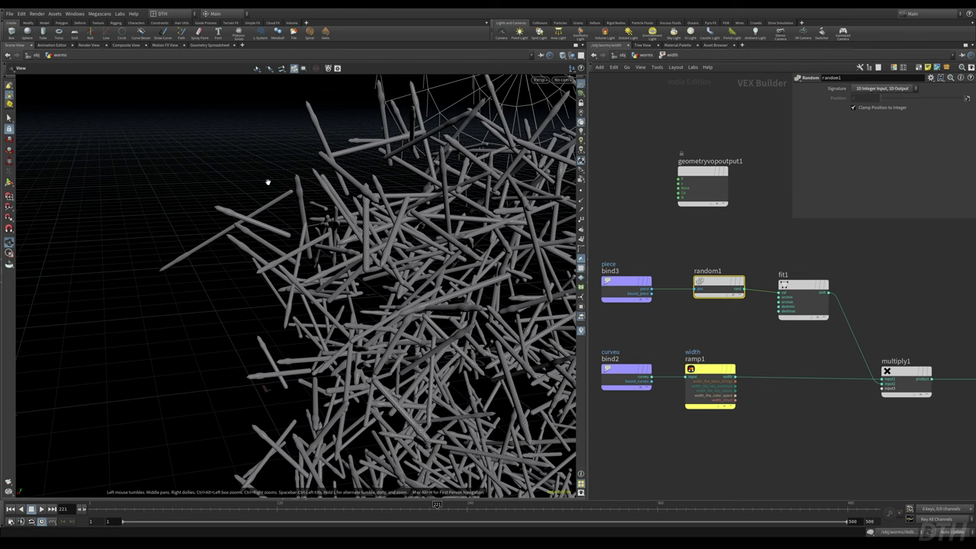
# - Try a Destination Max of 2 on the fit1 node to see the thickness variation, and undo it
pyautogui.click(813, 318)
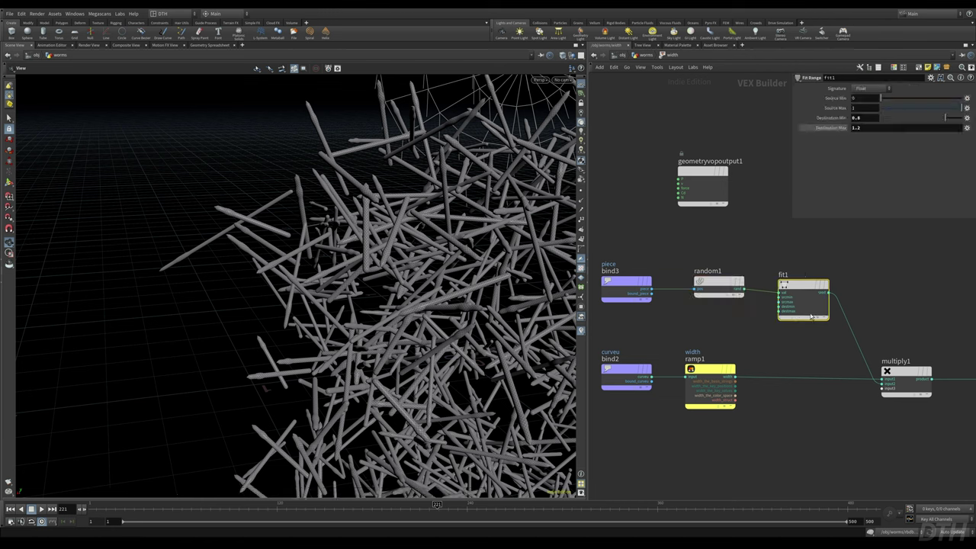
pyautogui.moveTo(880, 130); pyautogui.dragTo(804, 114)
pyautogui.write('2')
pyautogui.press('Return')
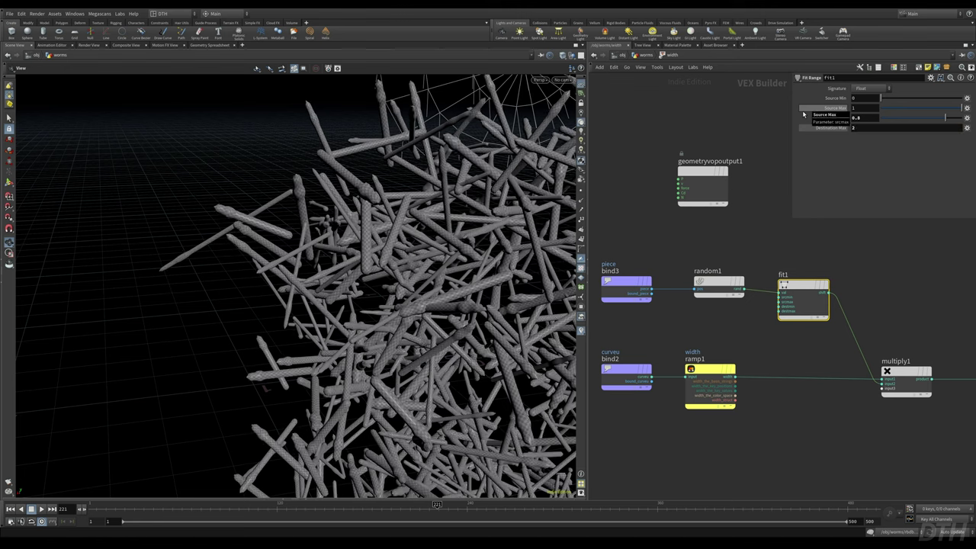
pyautogui.keyDown('alt'); pyautogui.moveTo(337, 189); pyautogui.dragTo(387, 172, button='right'); pyautogui.keyUp('alt')
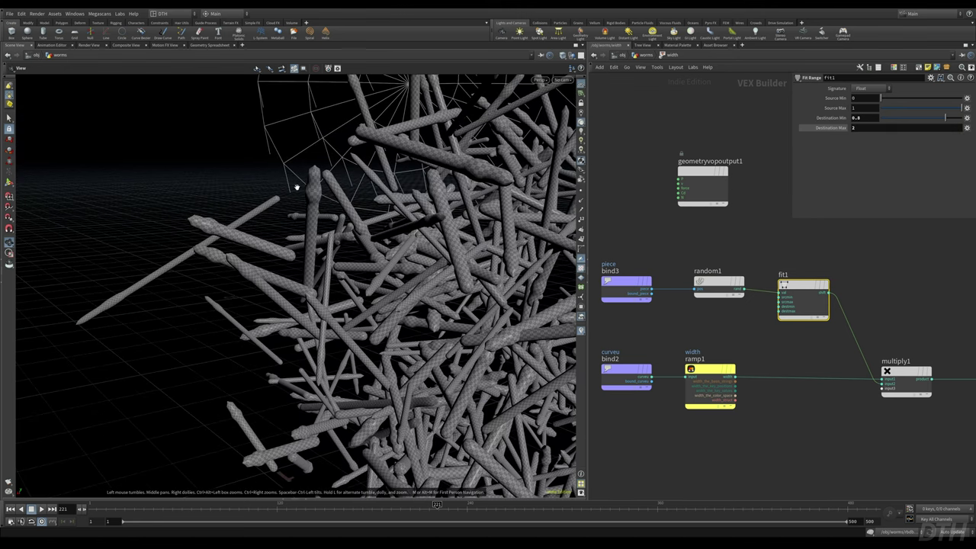
pyautogui.hotkey('ctrl', 'z')
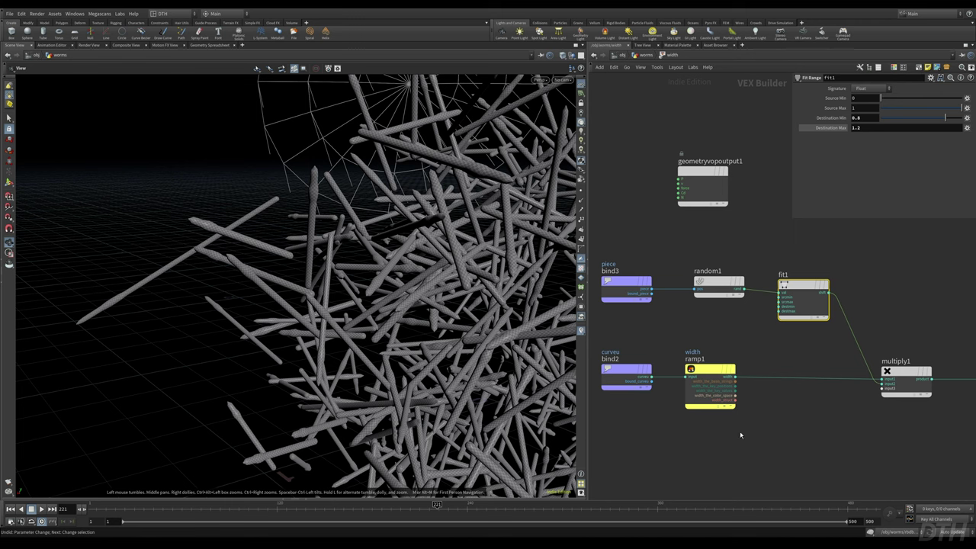
# - Examine the pscale bind fed by the multiply node, and return to the worms network
pyautogui.press('h')
pyautogui.scroll(4, 921, 392)
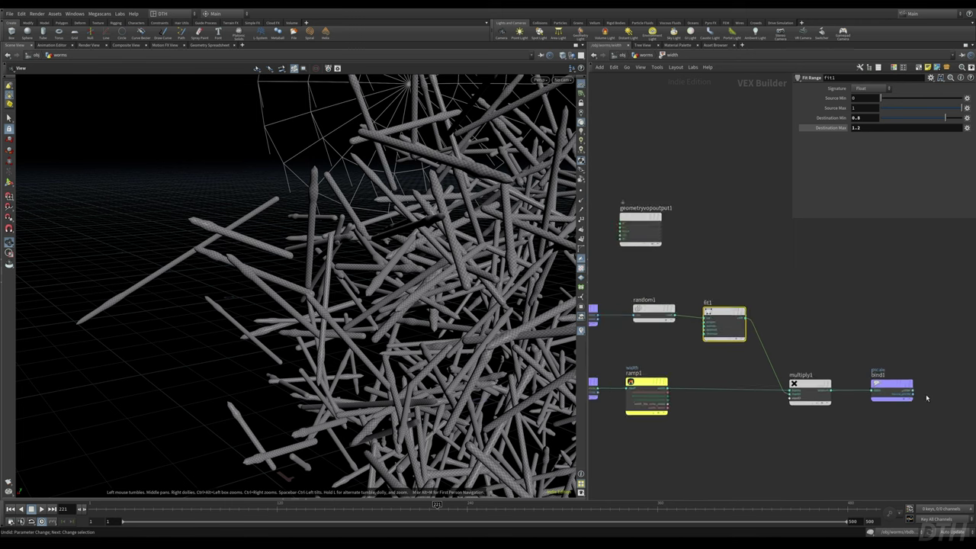
pyautogui.click(870, 381)
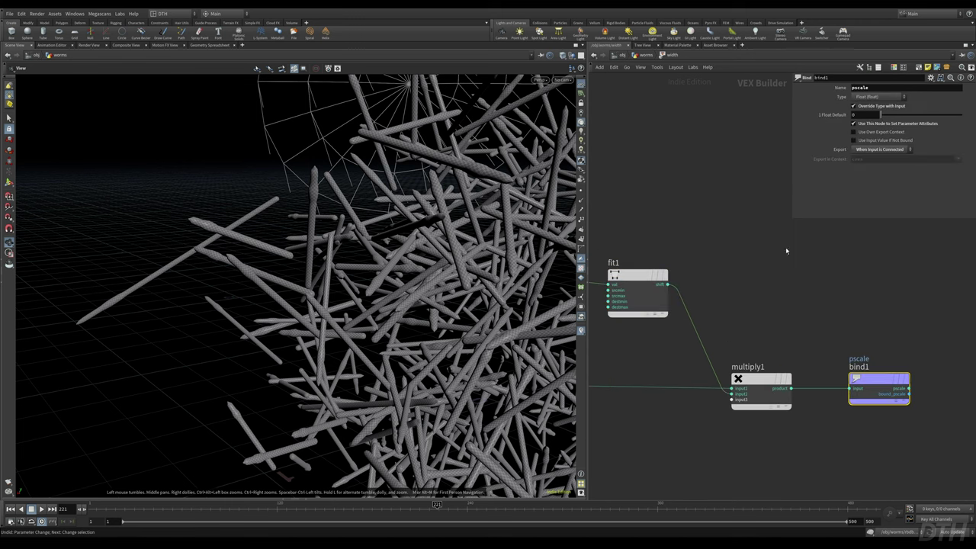
pyautogui.moveTo(694, 109); pyautogui.dragTo(768, 109, button='middle')
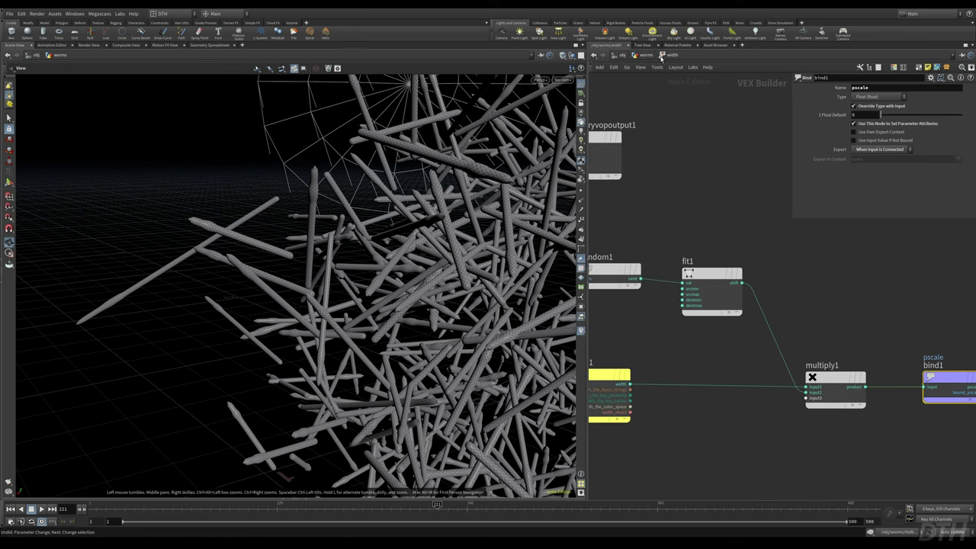
pyautogui.click(652, 57)
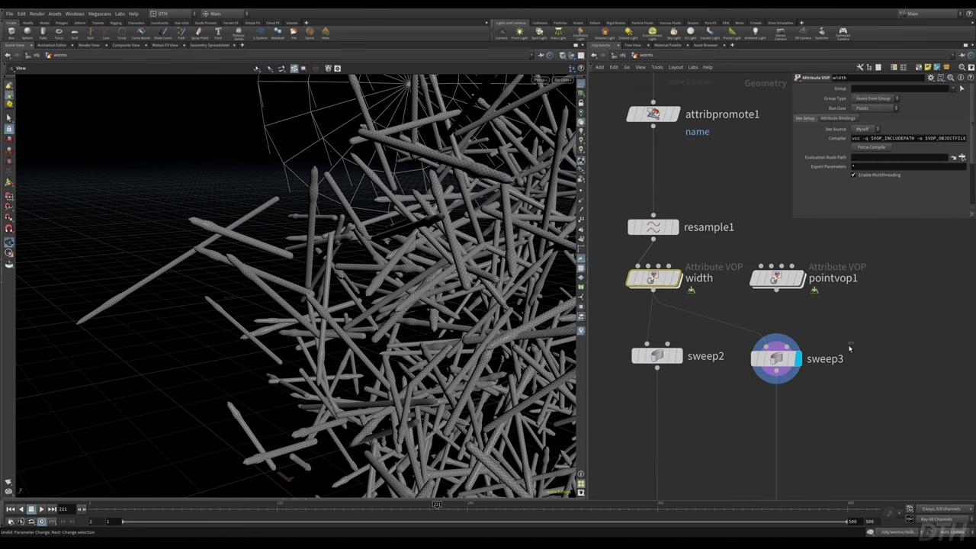
# - Select the width Attribute VOP and enlarge its parameter area to expose the Width ramp
pyautogui.click(800, 342)
pyautogui.moveTo(700, 260); pyautogui.dragTo(623, 294)
pyautogui.moveTo(867, 221); pyautogui.dragTo(859, 328)
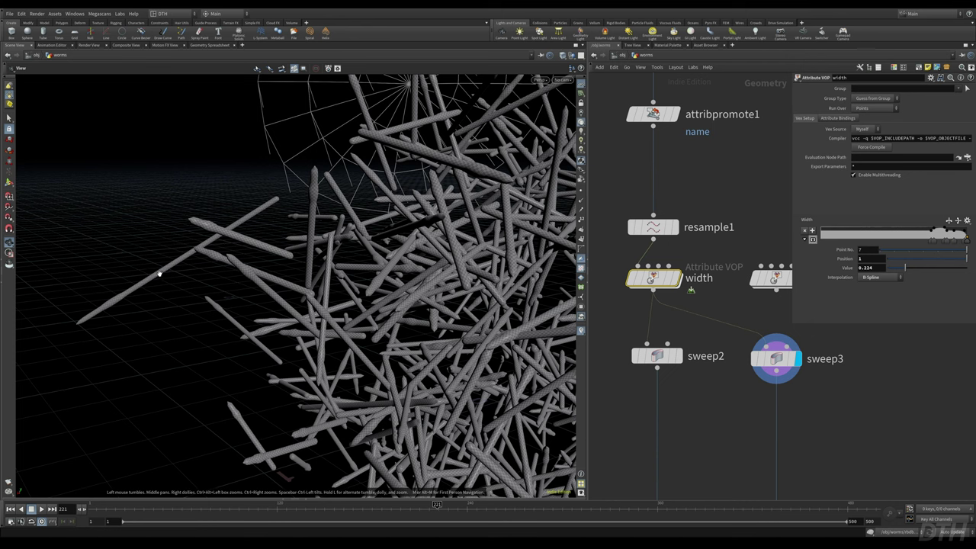
# - Move point 1 of the Width ramp to position 0.693913 while watching a worm's head up close
pyautogui.scroll(1, 177, 273)
pyautogui.scroll(1, 473, 157)
pyautogui.scroll(3, 473, 158)
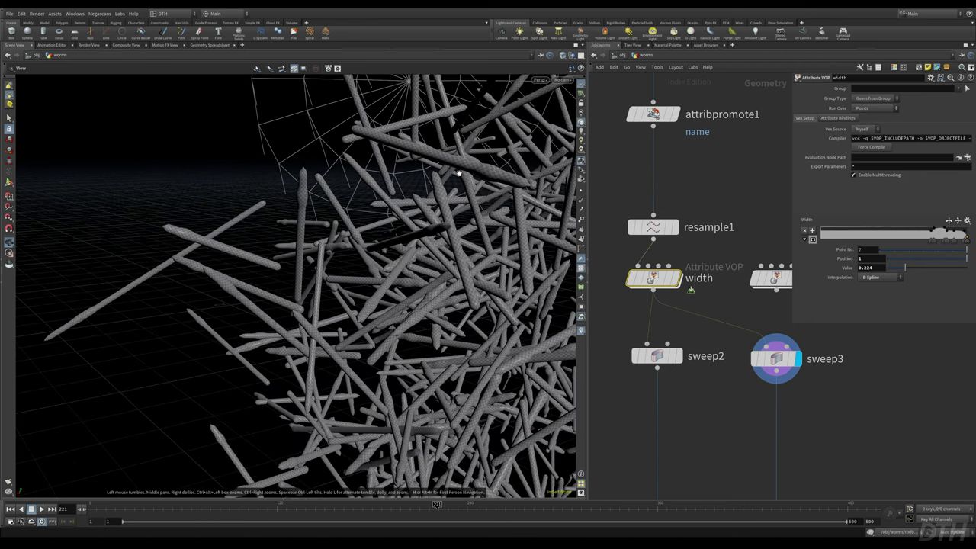
pyautogui.scroll(5, 473, 190)
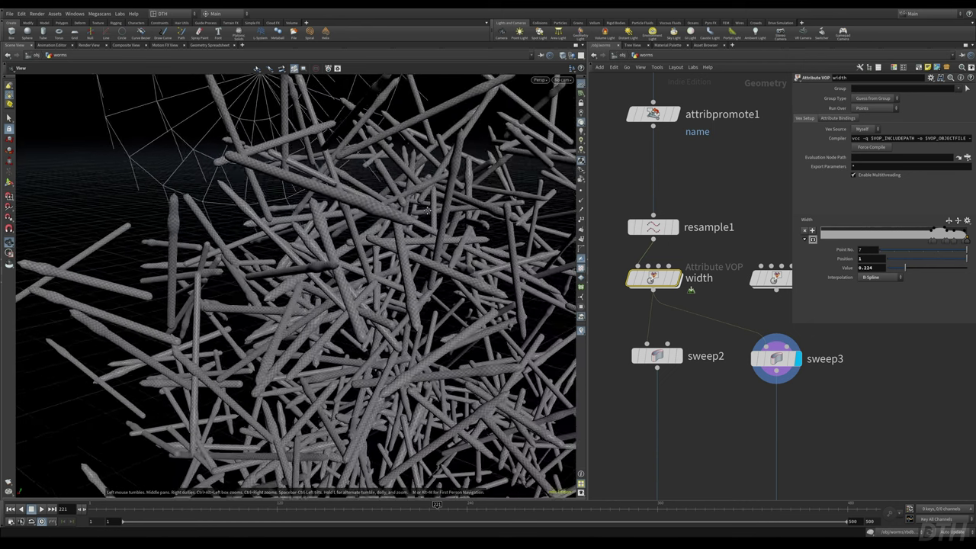
pyautogui.scroll(4, 349, 216)
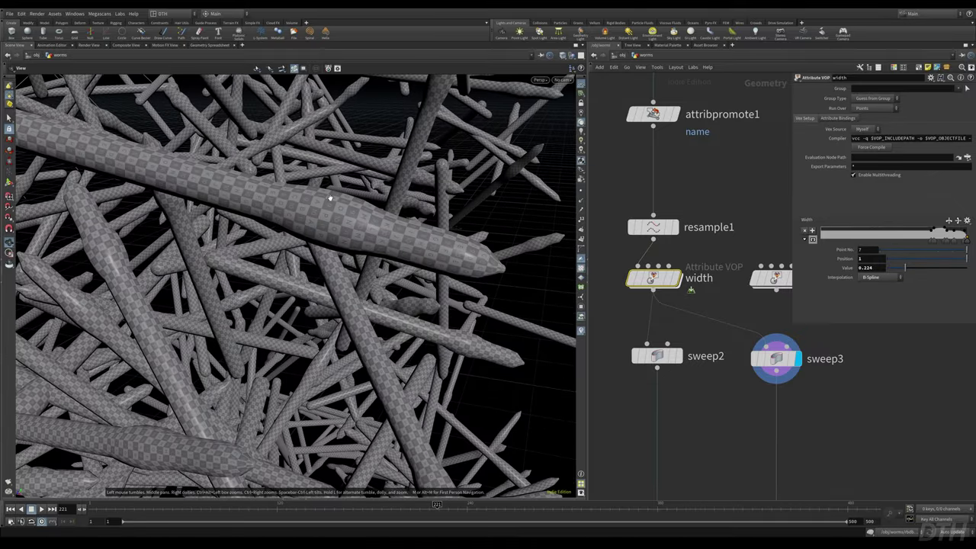
pyautogui.moveTo(932, 246)
pyautogui.mouseDown()
pyautogui.moveTo(910, 250)
pyautogui.moveTo(923, 243)
pyautogui.mouseUp()
# - Try raising Width ramp point 3 to a value of 2 and moving point 1 toward the ramp's start, and undo the changes
pyautogui.click(945, 241)
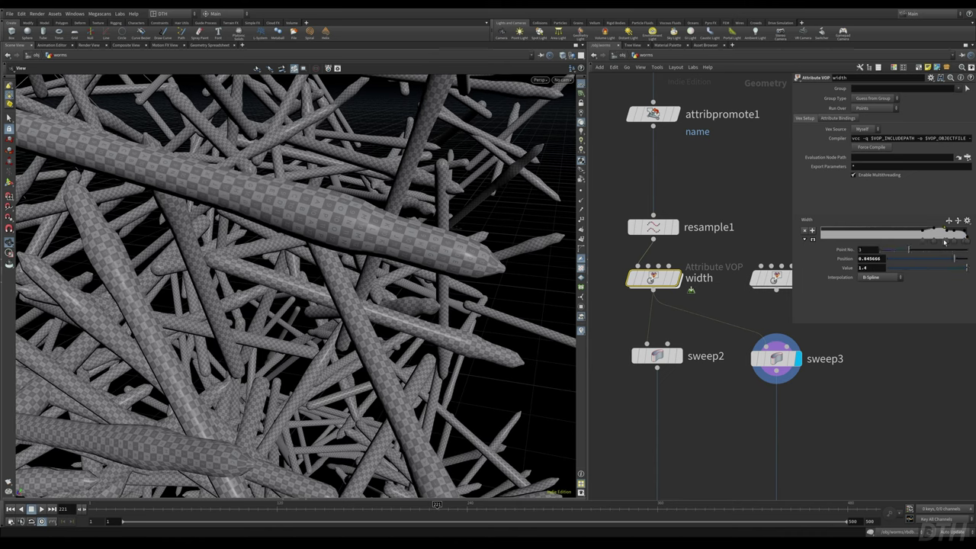
pyautogui.moveTo(864, 267); pyautogui.dragTo(892, 273, button='middle')
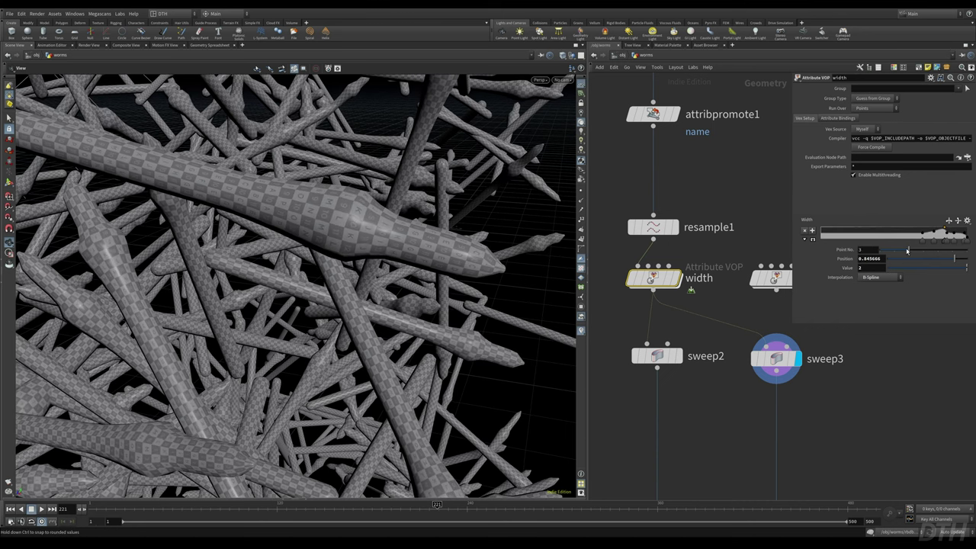
pyautogui.moveTo(923, 242); pyautogui.dragTo(844, 242)
pyautogui.hotkey('ctrl', 'z')
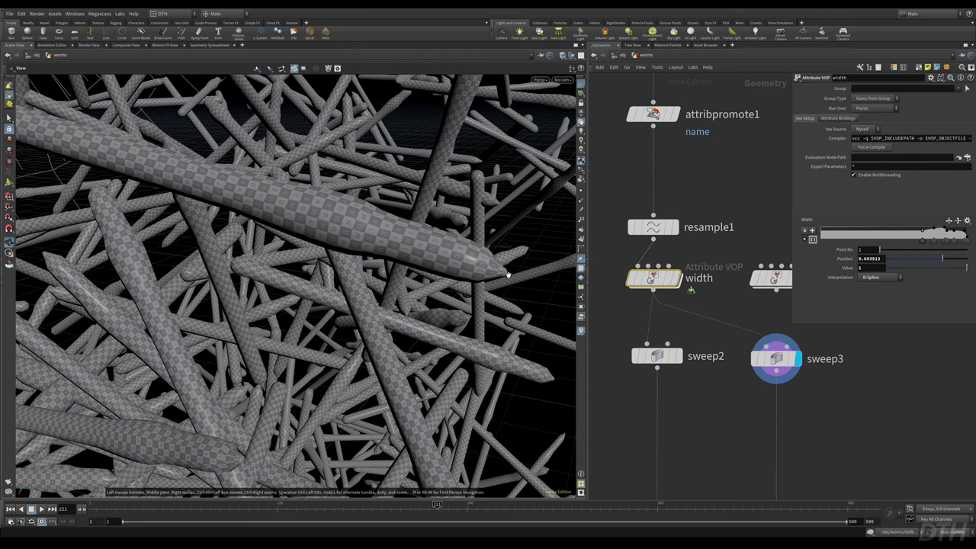
# - Add a point near the start of the Width ramp at position 0.0278261 and value 0.995556, and undo the ramp change that follows
pyautogui.moveTo(530, 265); pyautogui.dragTo(357, 260, button='right')
pyautogui.moveTo(389, 230); pyautogui.dragTo(391, 229, button='middle')
pyautogui.moveTo(448, 253); pyautogui.dragTo(237, 257, button='right')
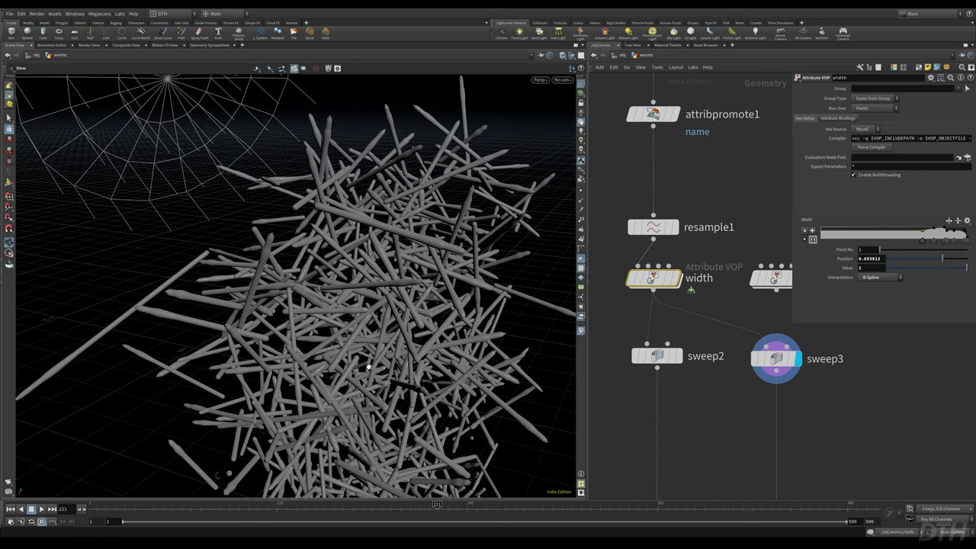
pyautogui.click(827, 233)
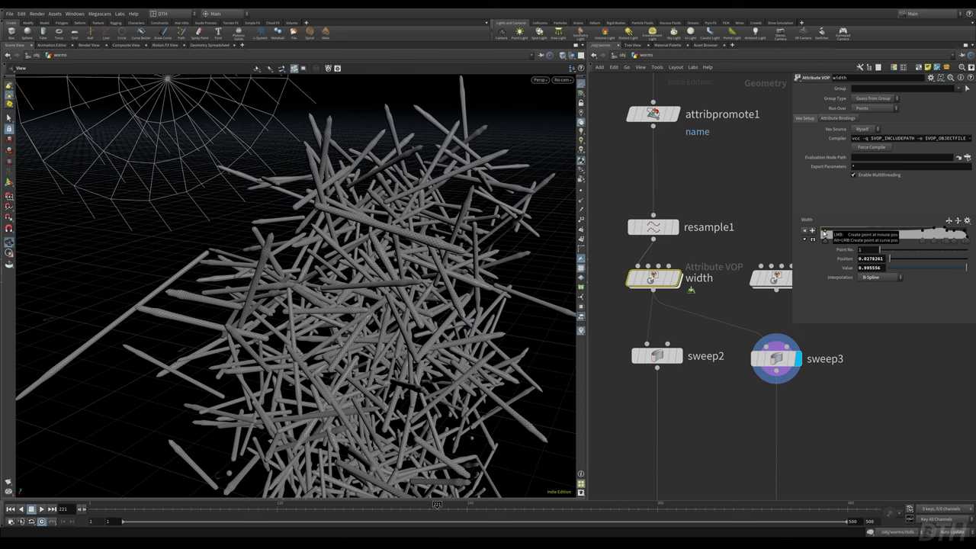
pyautogui.click(824, 234)
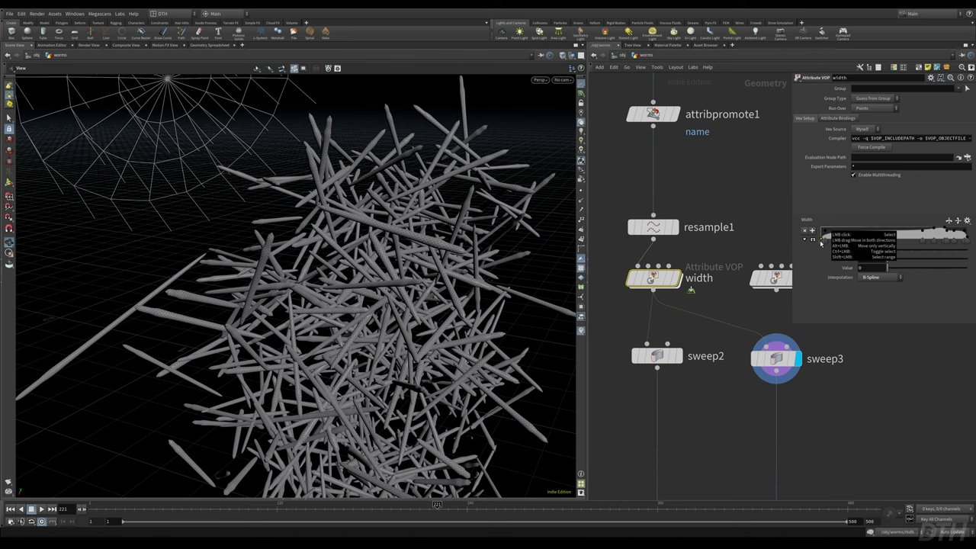
pyautogui.hotkey('ctrl', 'z')
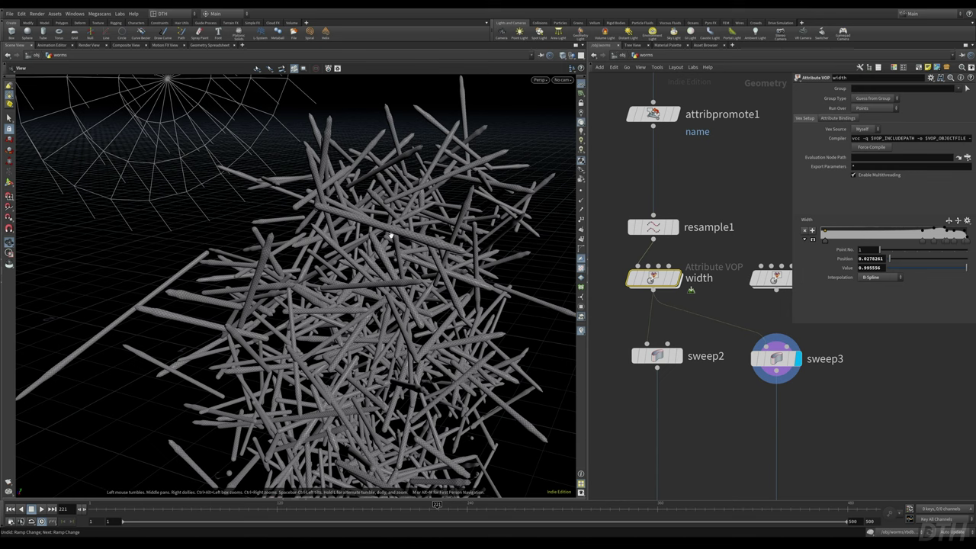
# - Follow the worms network down to attribcopy1, and examine sweep2's UV options and pack1's packing settings
pyautogui.press('Tab')
pyautogui.press('Escape')
pyautogui.moveTo(882, 366); pyautogui.dragTo(853, 342, button='middle')
pyautogui.scroll(-3, 676, 343)
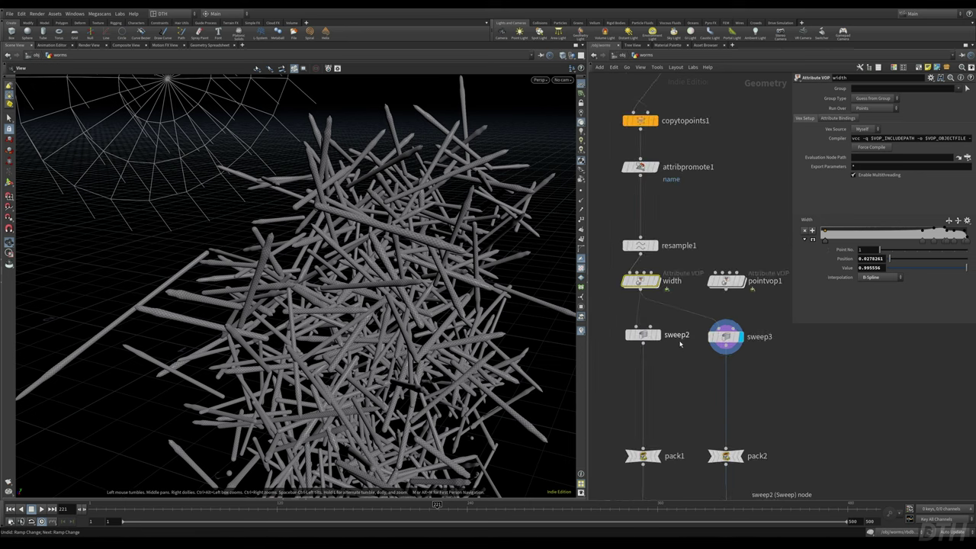
pyautogui.moveTo(800, 403); pyautogui.dragTo(797, 327, button='middle')
pyautogui.scroll(-3, 766, 327)
pyautogui.moveTo(767, 379); pyautogui.dragTo(752, 271, button='middle')
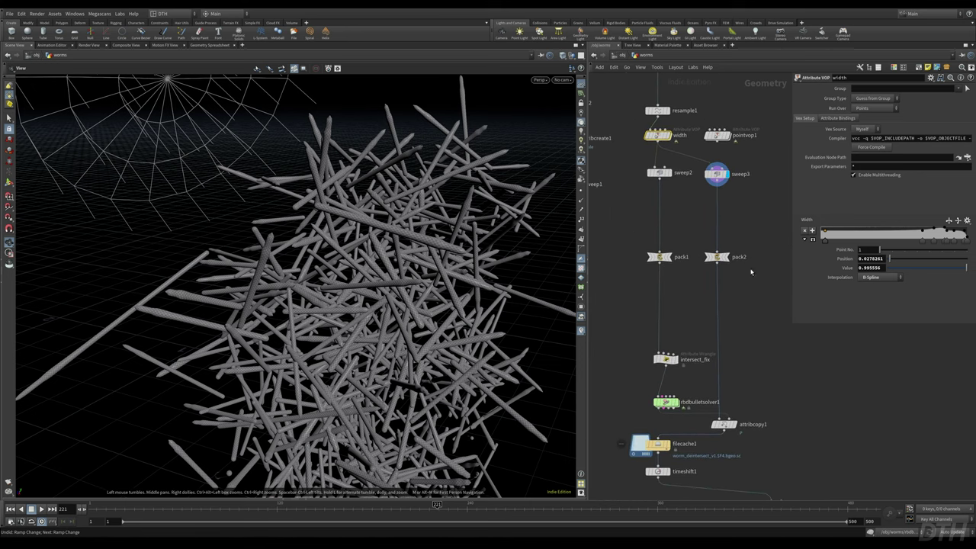
pyautogui.click(689, 170)
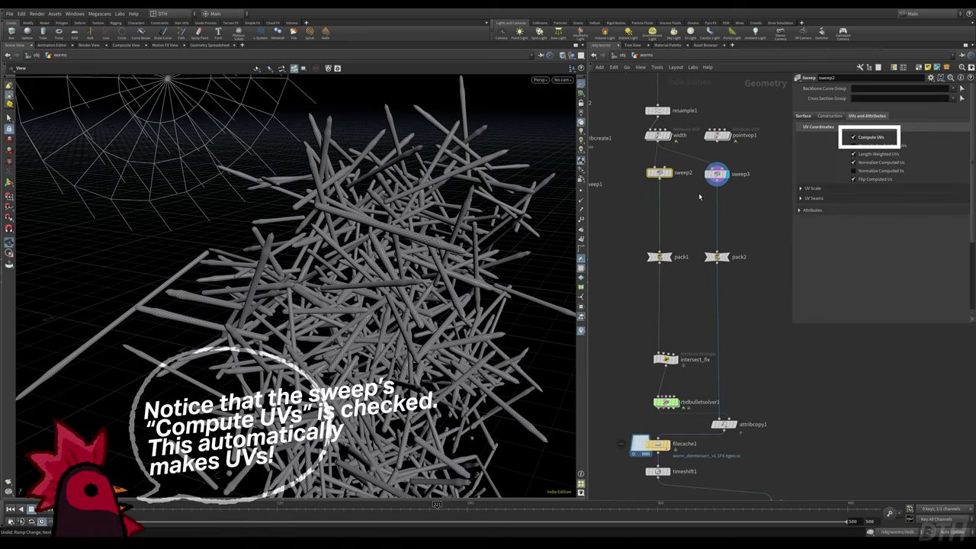
pyautogui.moveTo(630, 163); pyautogui.dragTo(762, 431)
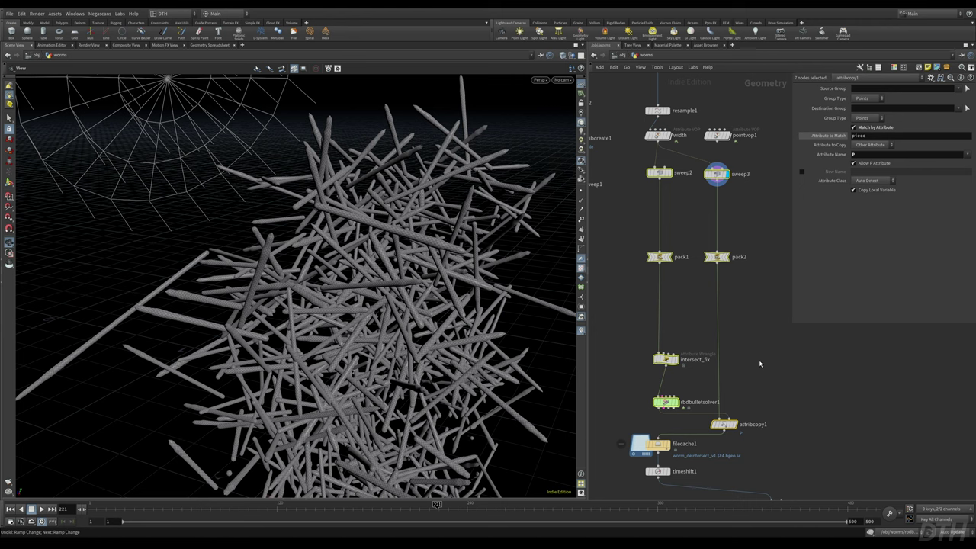
pyautogui.click(660, 257)
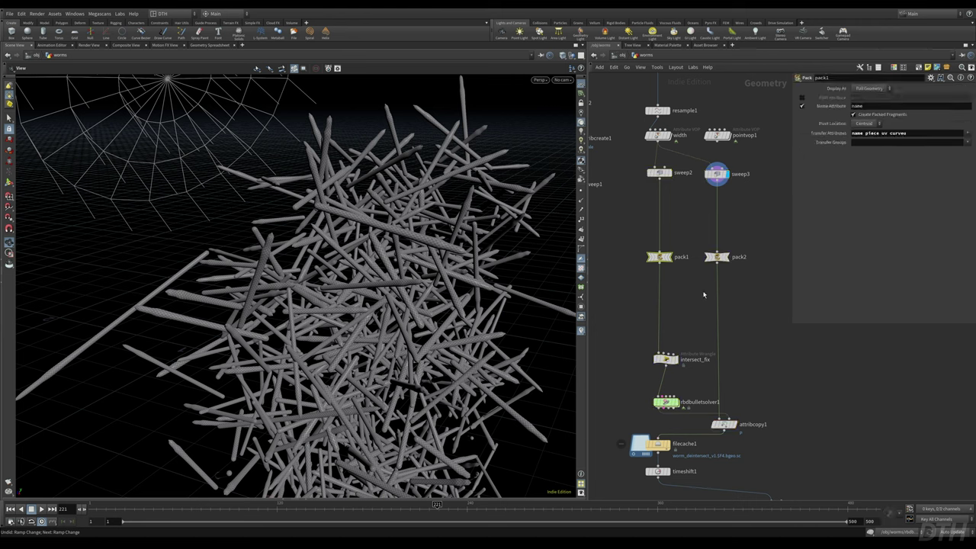
# - Display the sweep2 output in the viewport to view its tubes
pyautogui.moveTo(688, 303); pyautogui.dragTo(717, 337, button='middle')
pyautogui.click(689, 207)
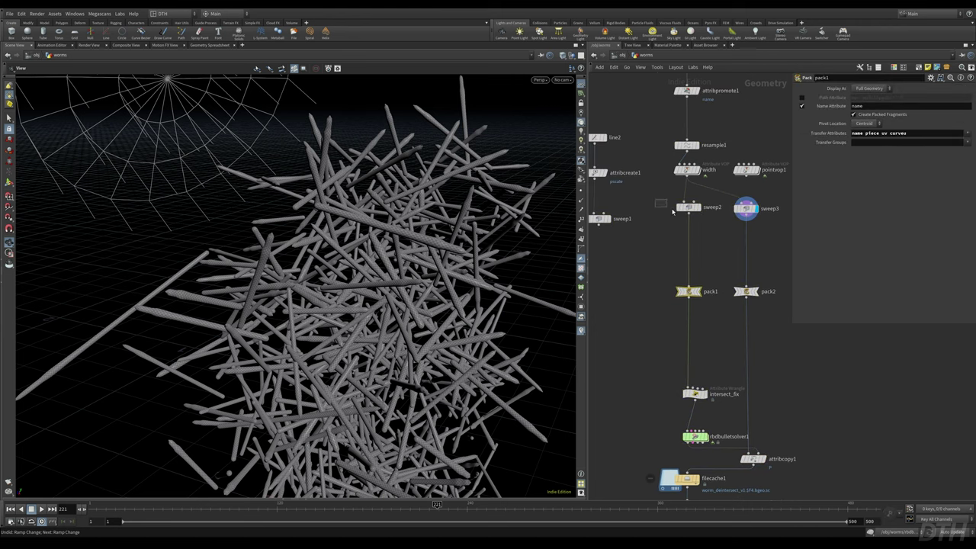
pyautogui.press('r')
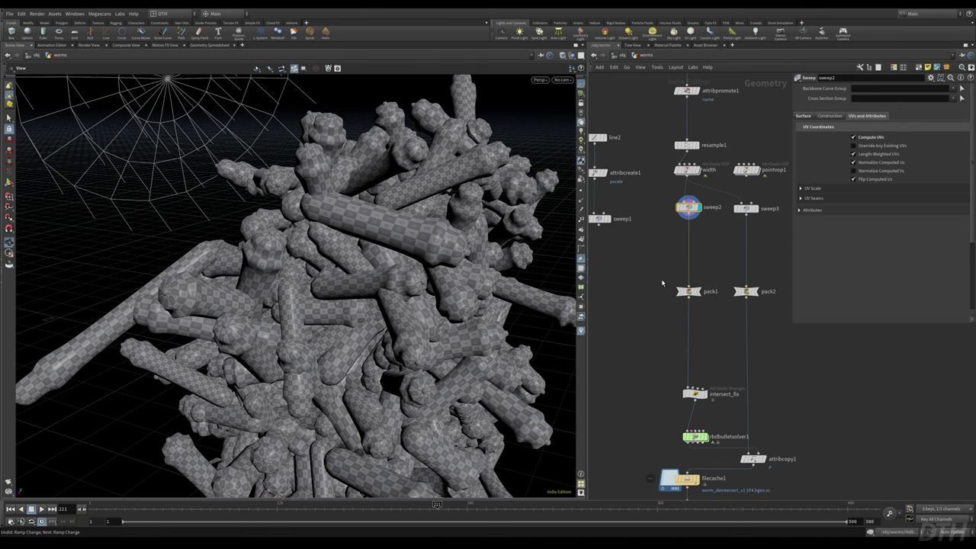
# - Display the intersect_fix wrangle and examine its found_overlap expression in relation to rbdbulletsolver1
pyautogui.click(695, 394)
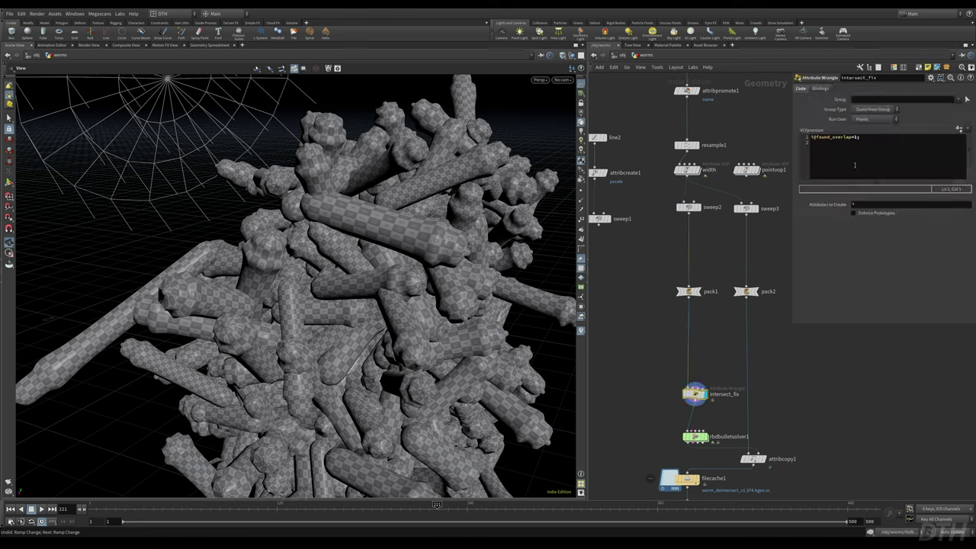
pyautogui.hotkey('ctrl', 'a')
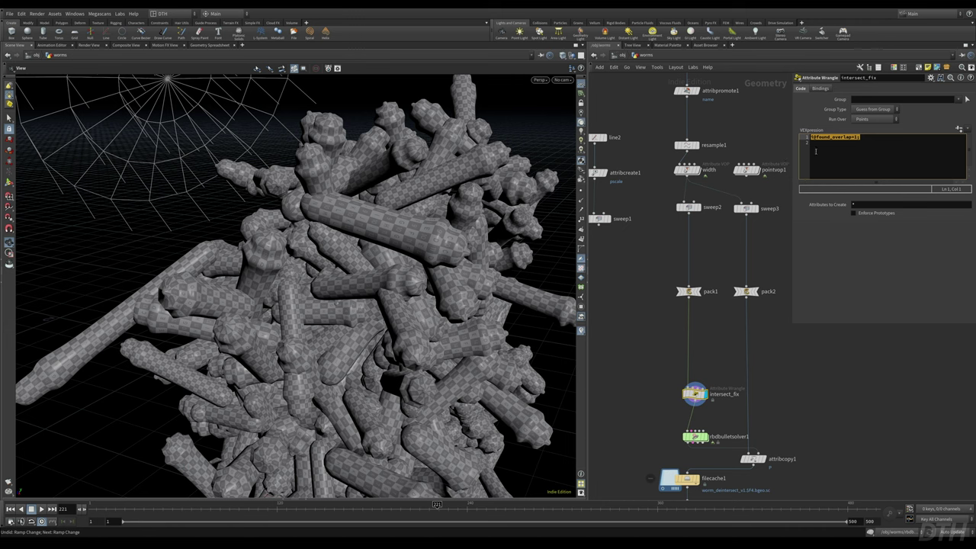
pyautogui.click(694, 437)
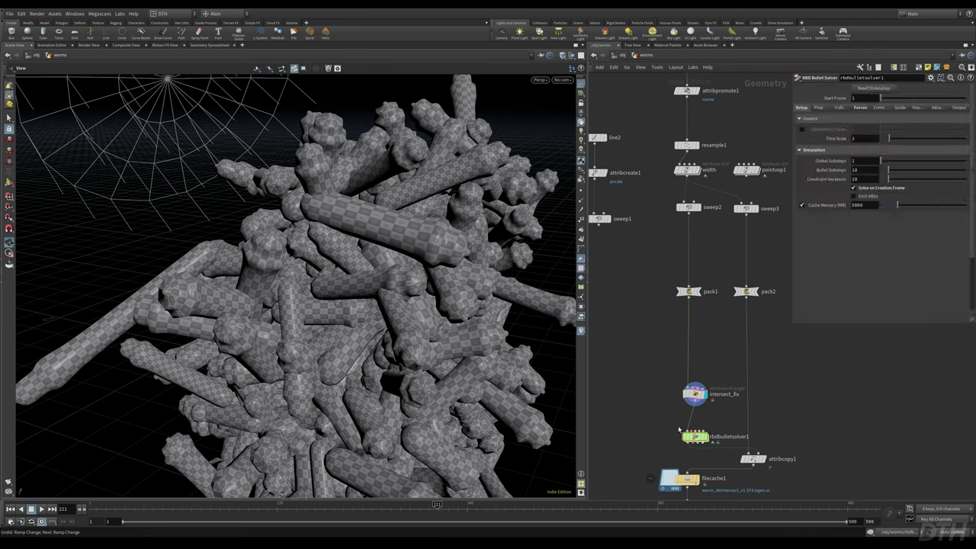
pyautogui.click(694, 393)
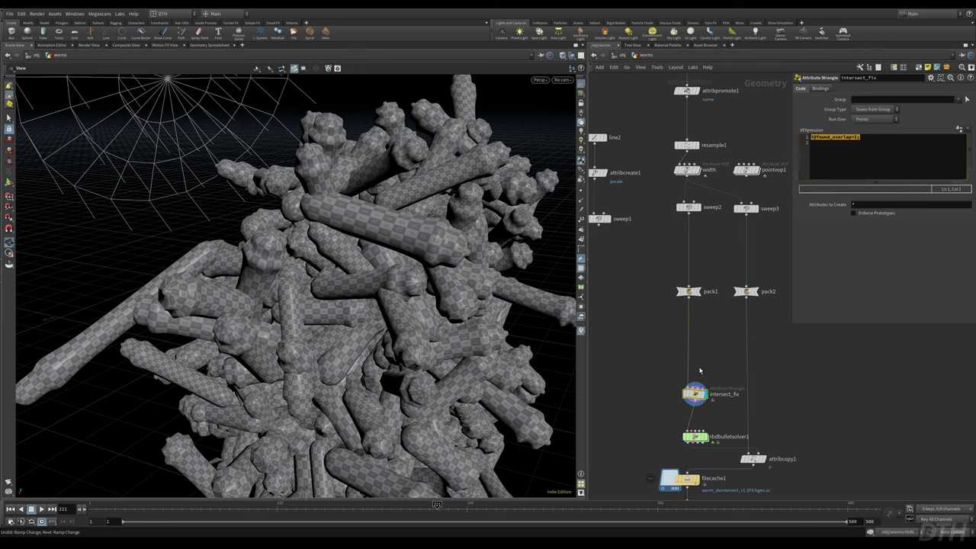
pyautogui.scroll(4, 700, 370)
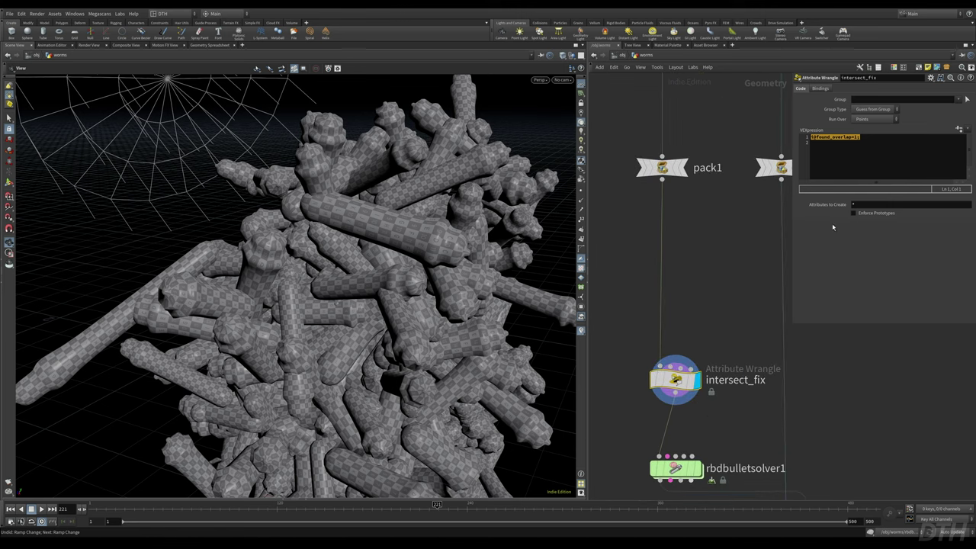
pyautogui.click(870, 139)
pyautogui.moveTo(874, 138); pyautogui.dragTo(801, 137)
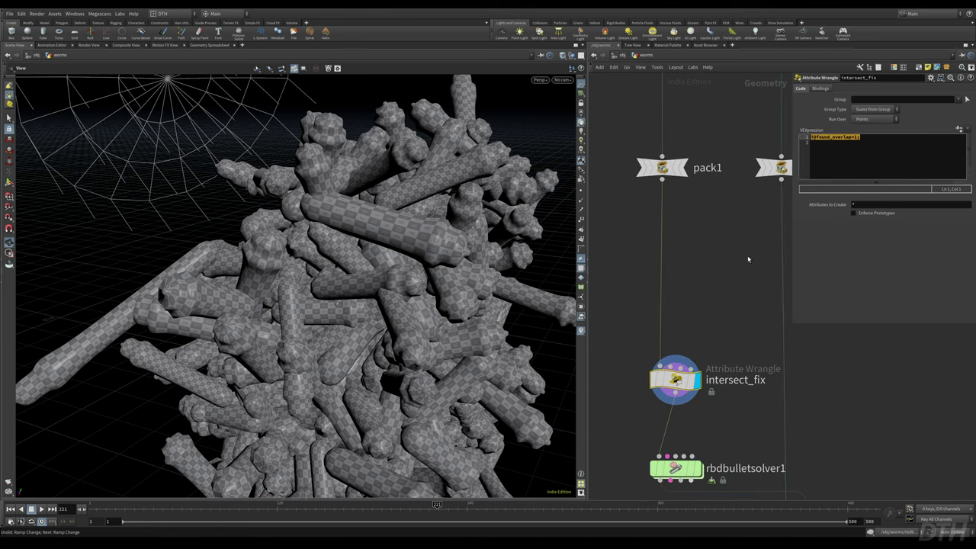
# - Add an RBD Bullet Solver node beside rbdbulletsolver1 and enable Solve on Creation Frame on it
pyautogui.click(711, 442)
pyautogui.moveTo(623, 447); pyautogui.dragTo(677, 415, button='middle')
pyautogui.moveTo(669, 405); pyautogui.dragTo(753, 457)
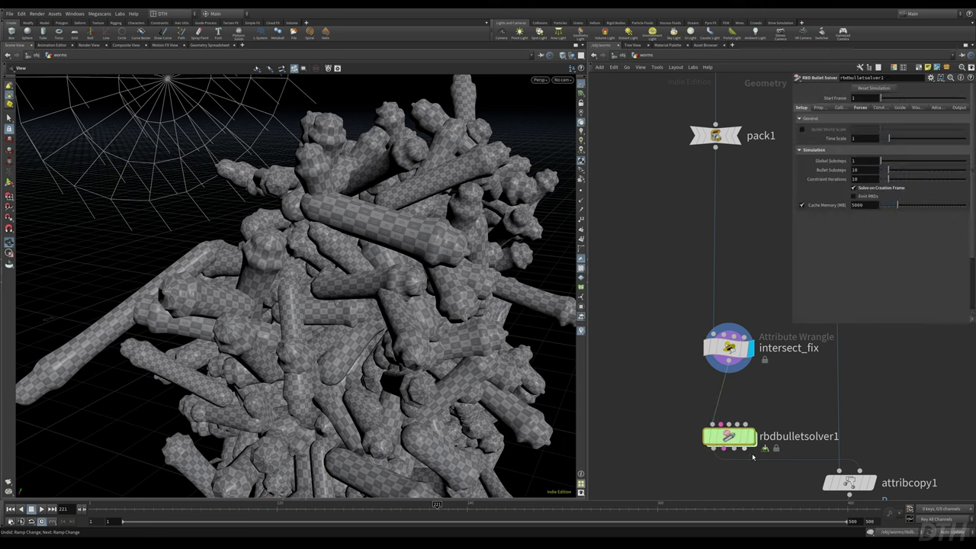
pyautogui.press('Tab')
pyautogui.moveTo(633, 384)
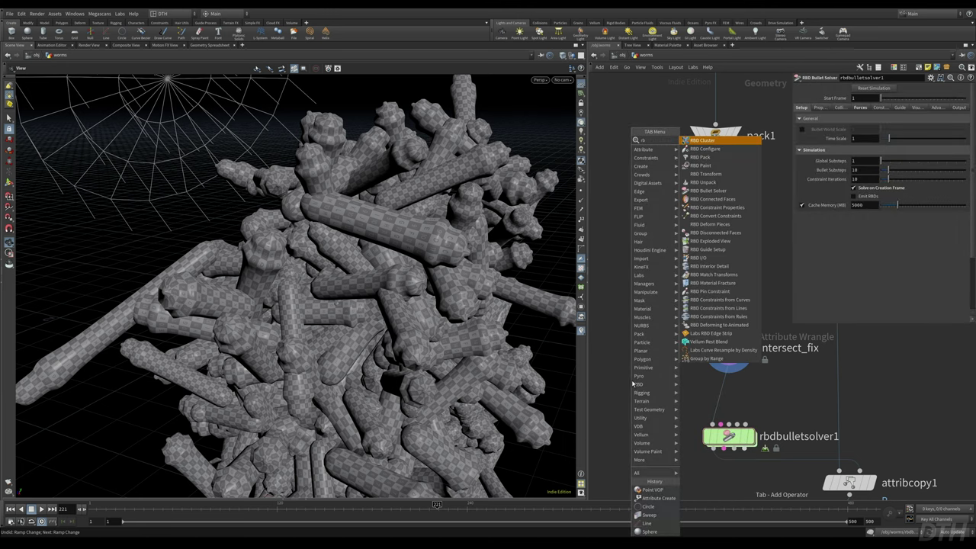
pyautogui.click(708, 190)
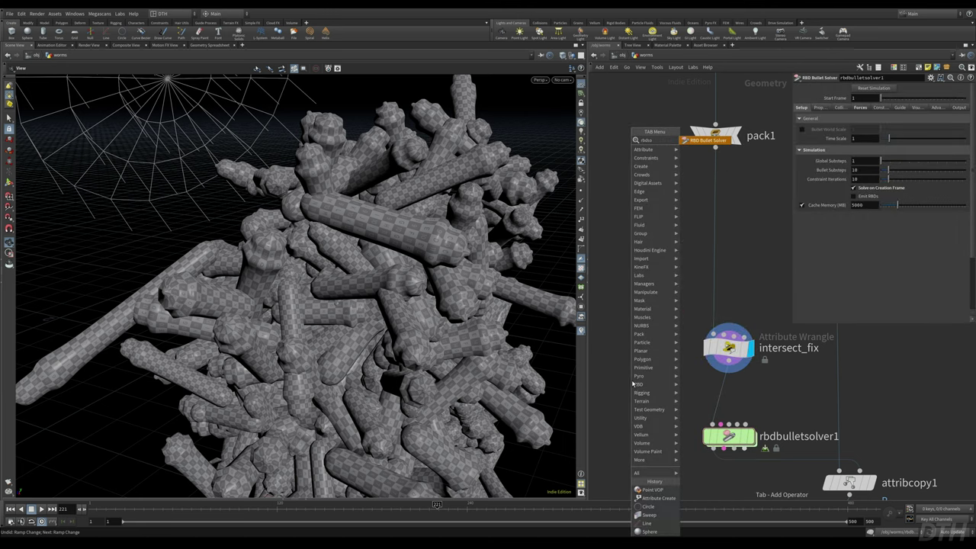
pyautogui.moveTo(632, 380); pyautogui.dragTo(615, 436)
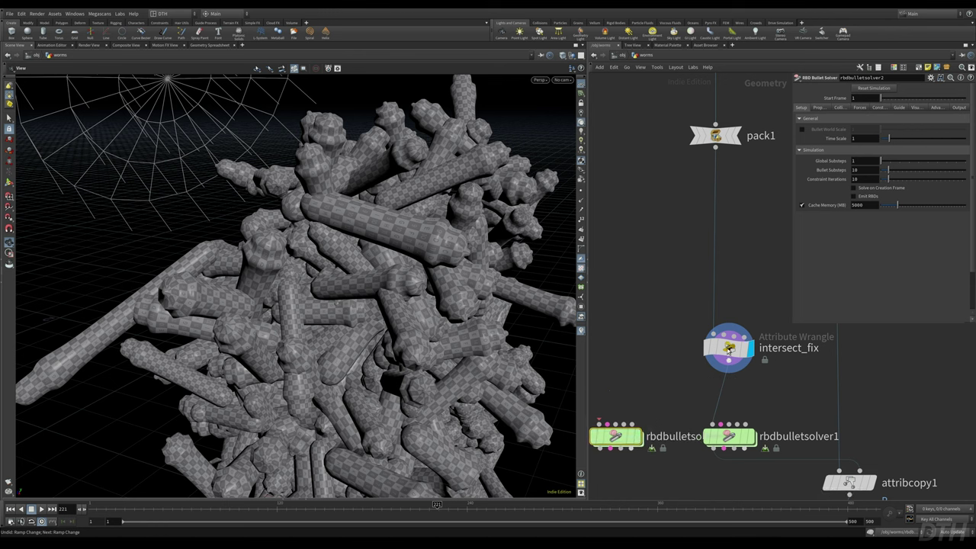
pyautogui.click(868, 189)
pyautogui.moveTo(619, 427)
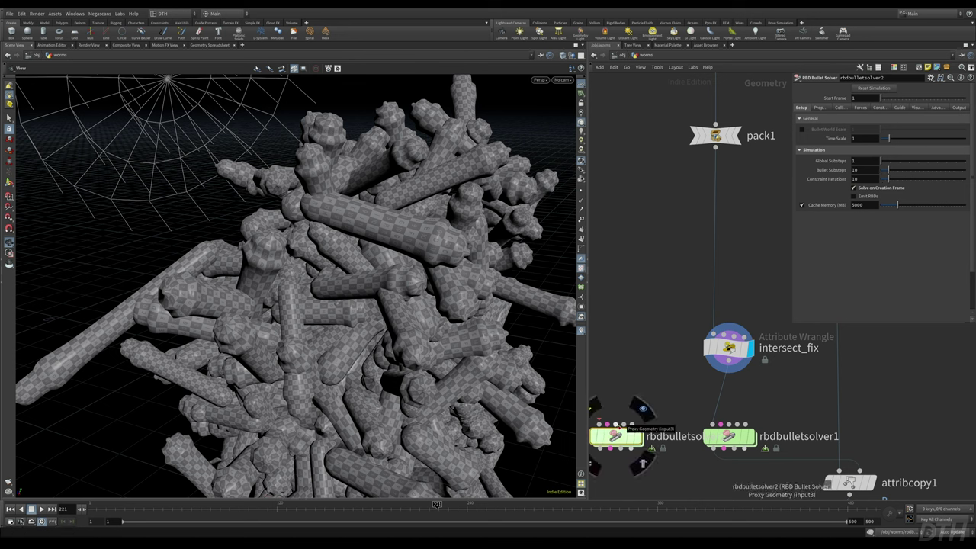
# - Compare the gravity and drag settings of the two bullet solvers, and return to the Setup settings of rbdbulletsolver1
pyautogui.click(729, 437)
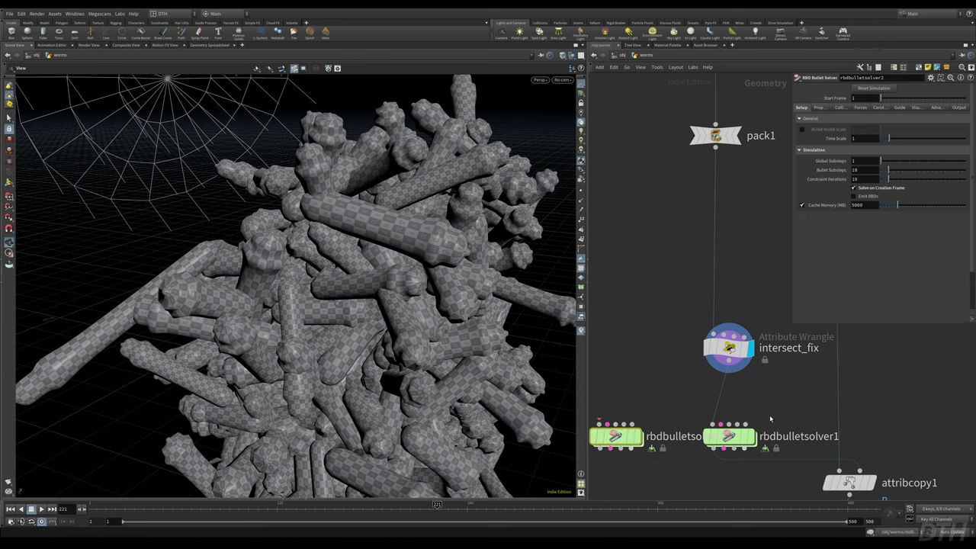
pyautogui.click(860, 108)
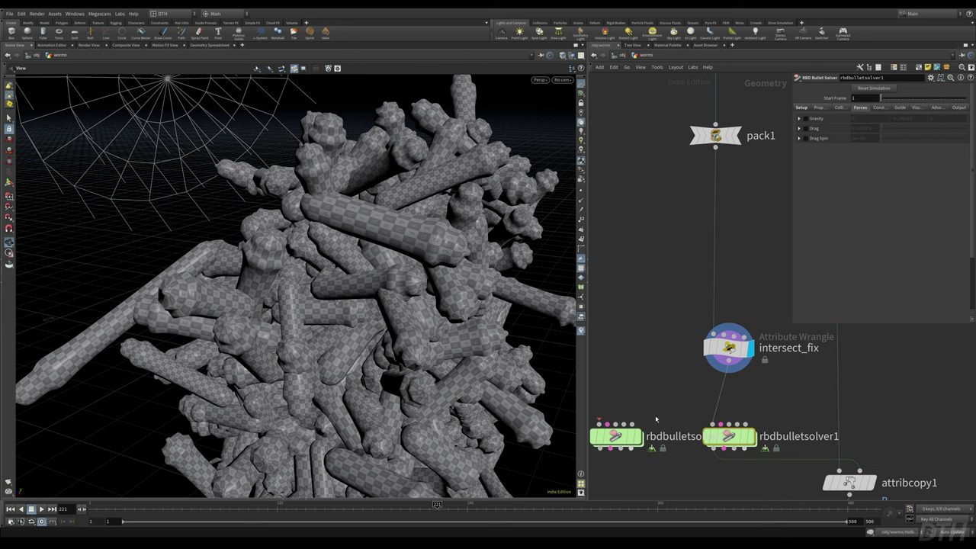
pyautogui.click(627, 434)
pyautogui.click(861, 108)
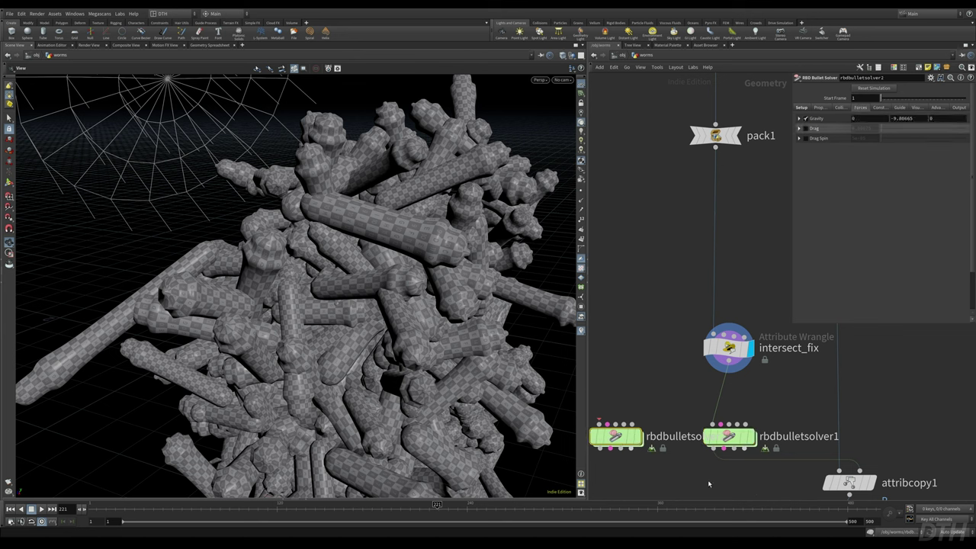
pyautogui.click(730, 436)
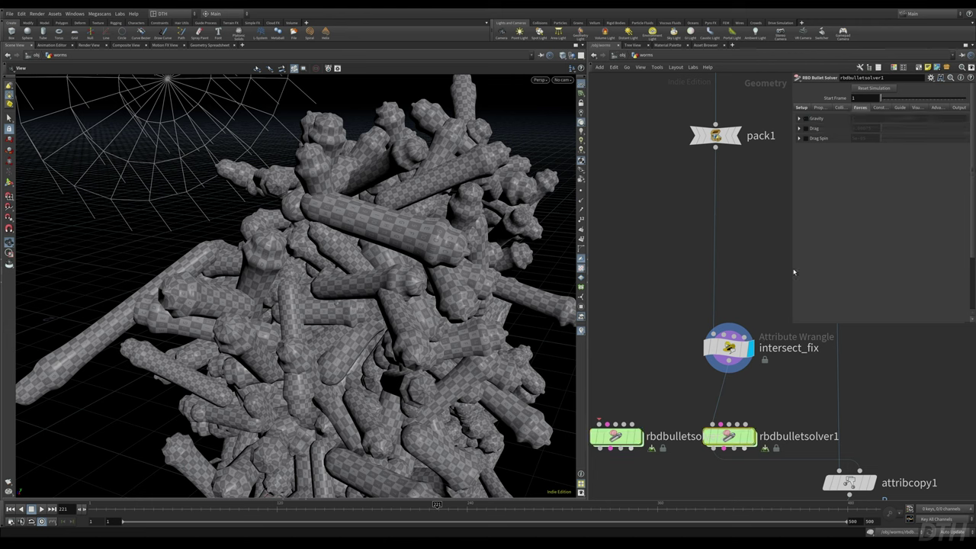
pyautogui.click(801, 108)
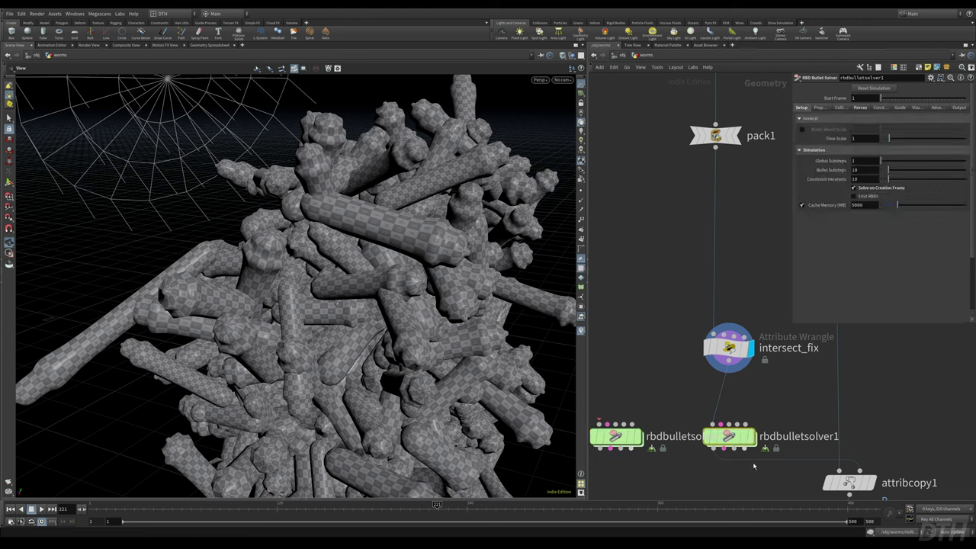
# - Display the rbdbulletsolver1 simulation in the viewport and view the whole spread of worms
pyautogui.press('r')
pyautogui.click(739, 429)
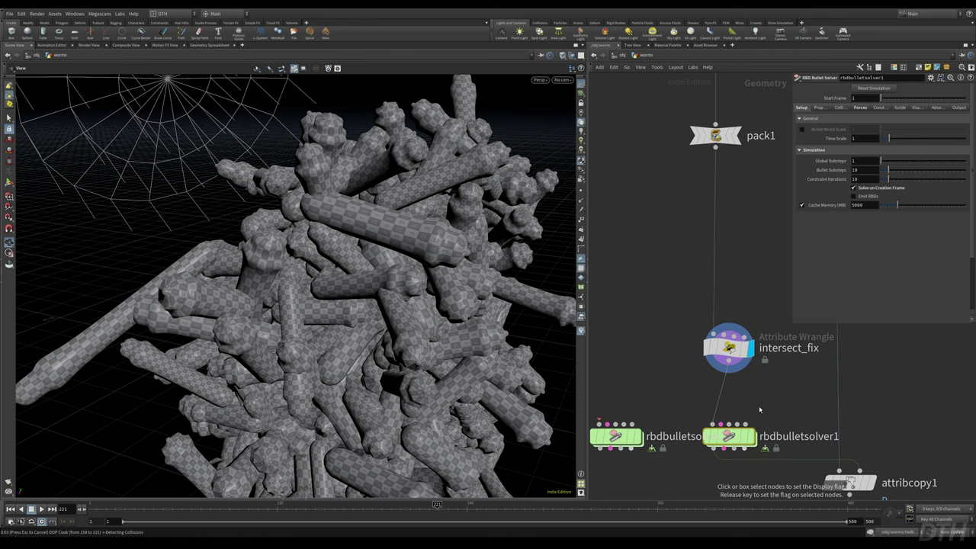
pyautogui.scroll(-10, 412, 229)
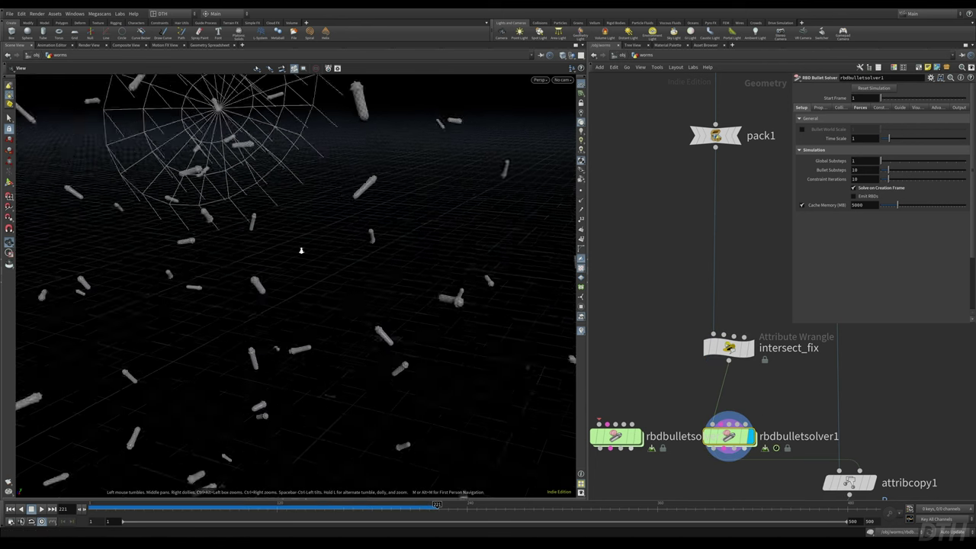
pyautogui.moveTo(371, 242); pyautogui.dragTo(513, 209, button='right')
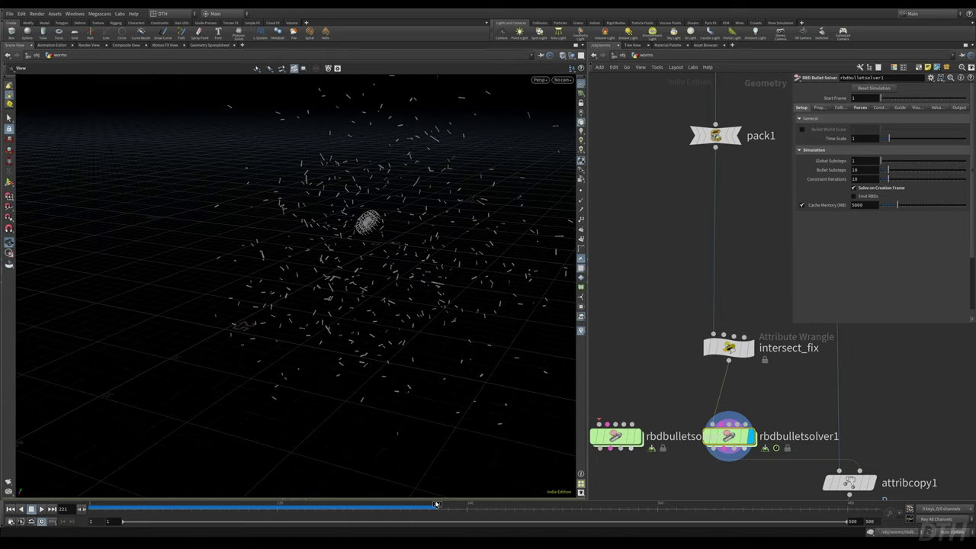
# - Go to frame 1 of the simulation and bring the worm pile up close
pyautogui.click(90, 507)
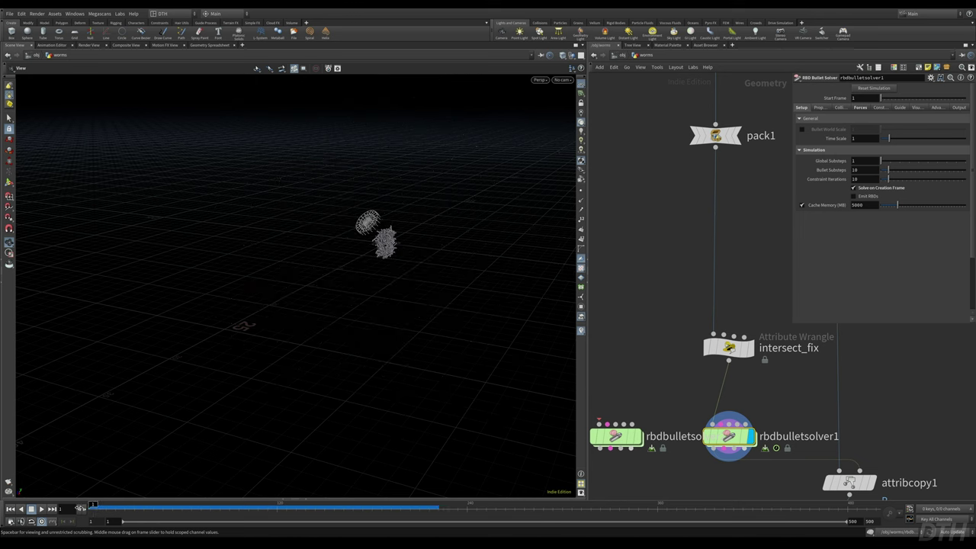
pyautogui.press('f')
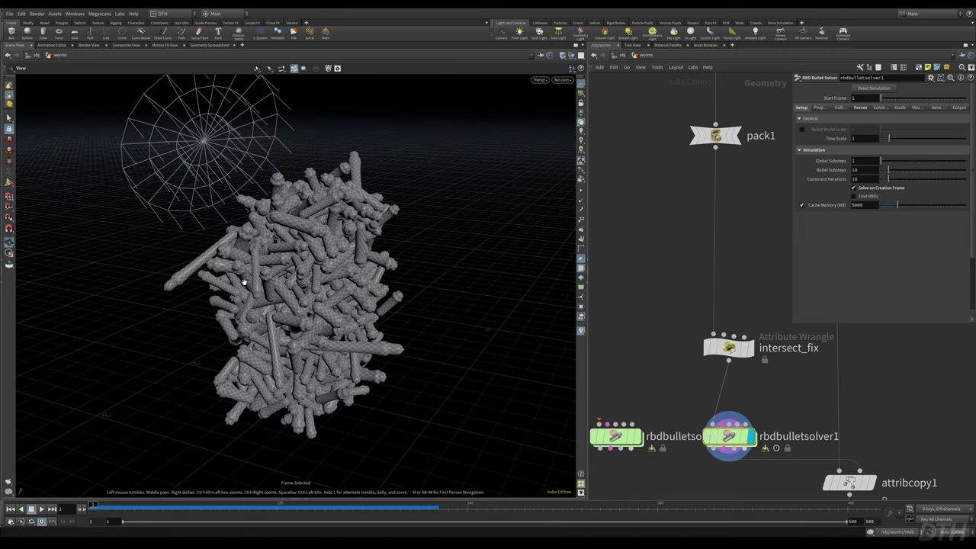
pyautogui.moveTo(244, 282); pyautogui.dragTo(379, 249, button='right')
pyautogui.moveTo(408, 309); pyautogui.dragTo(380, 228, button='middle')
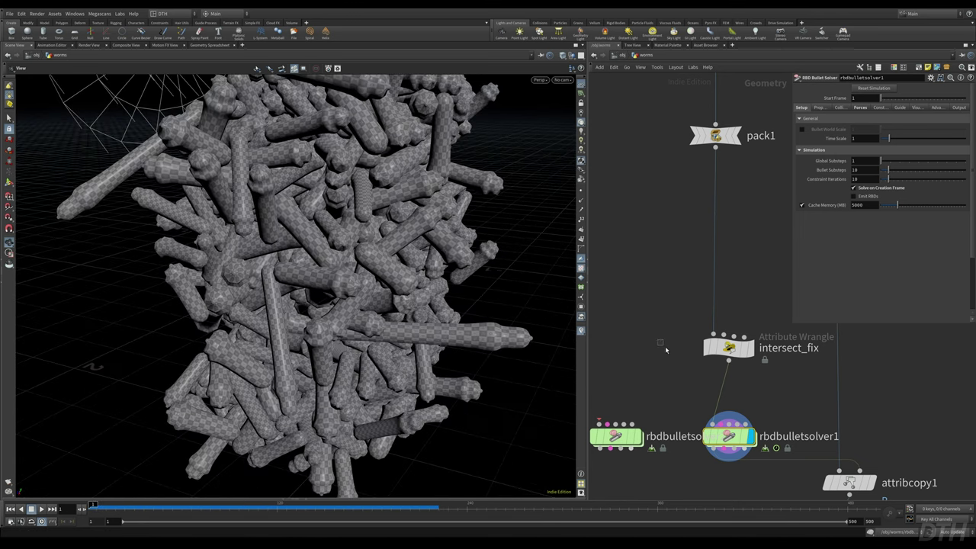
# - Toggle the bypass of rbdbulletsolver1 on and off to compare the worm pile with and without the solve, and examine the separated worms
pyautogui.moveTo(666, 349); pyautogui.dragTo(721, 374)
pyautogui.click(704, 413)
pyautogui.click(707, 416)
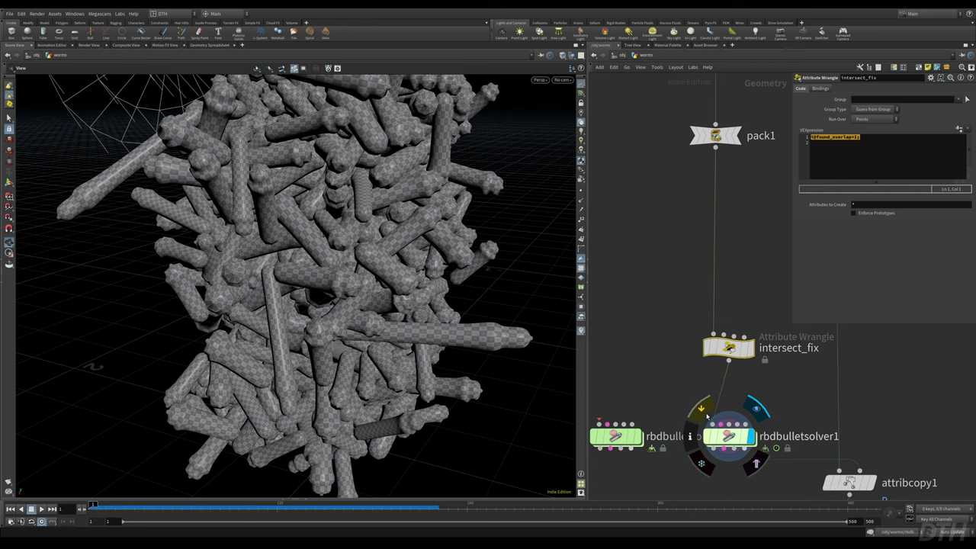
pyautogui.click(707, 415)
pyautogui.click(707, 416)
pyautogui.click(707, 415)
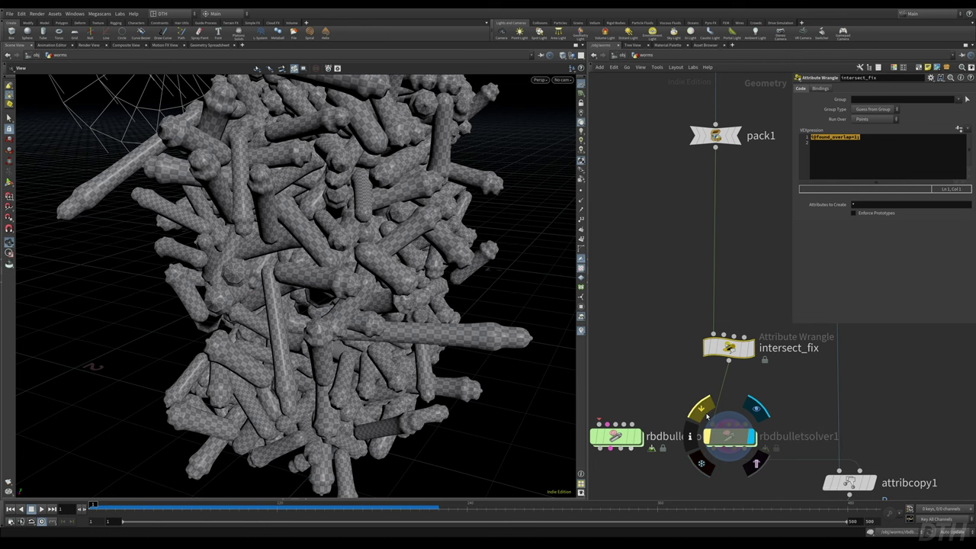
pyautogui.click(707, 416)
pyautogui.moveTo(378, 177)
pyautogui.mouseDown()
pyautogui.moveTo(260, 180)
pyautogui.moveTo(366, 177)
pyautogui.mouseUp()
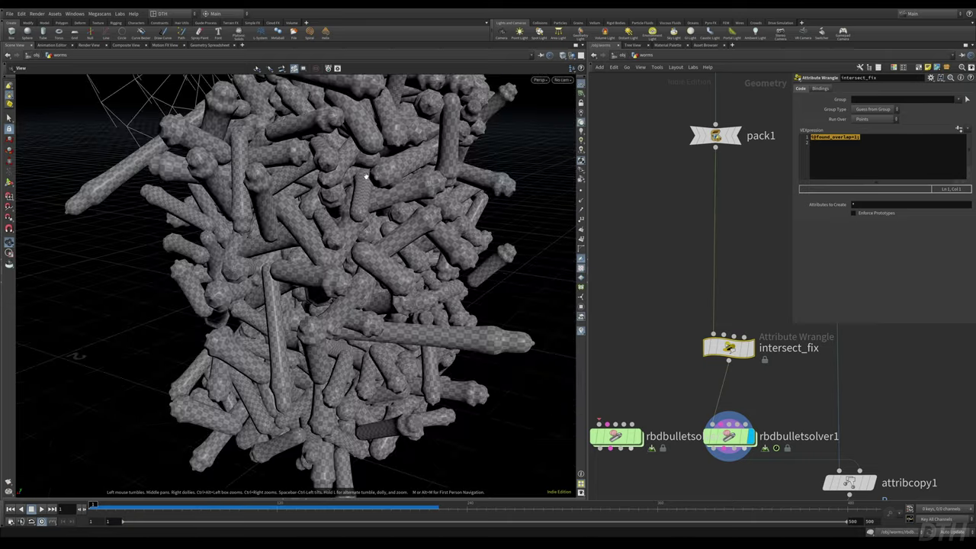
pyautogui.moveTo(431, 197); pyautogui.dragTo(246, 304, button='right')
pyautogui.moveTo(94, 507); pyautogui.dragTo(66, 526)
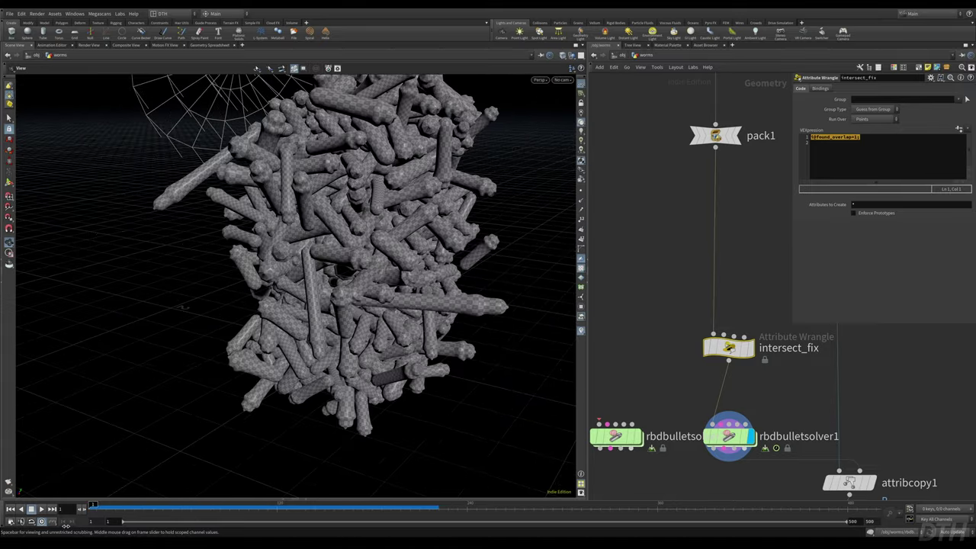
# - Display sweep3 in the viewport and examine the thin version of the worms from another angle
pyautogui.scroll(-2, 616, 343)
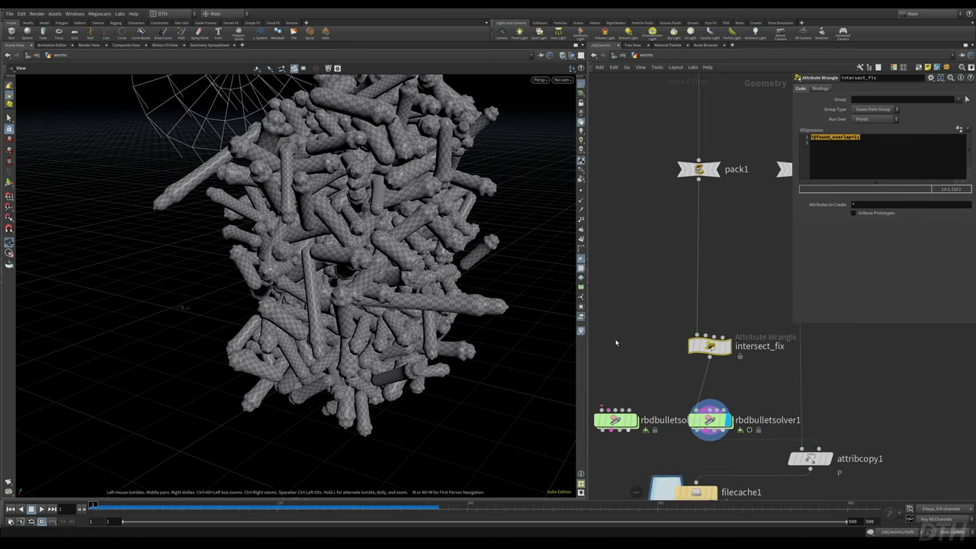
pyautogui.scroll(-2, 617, 342)
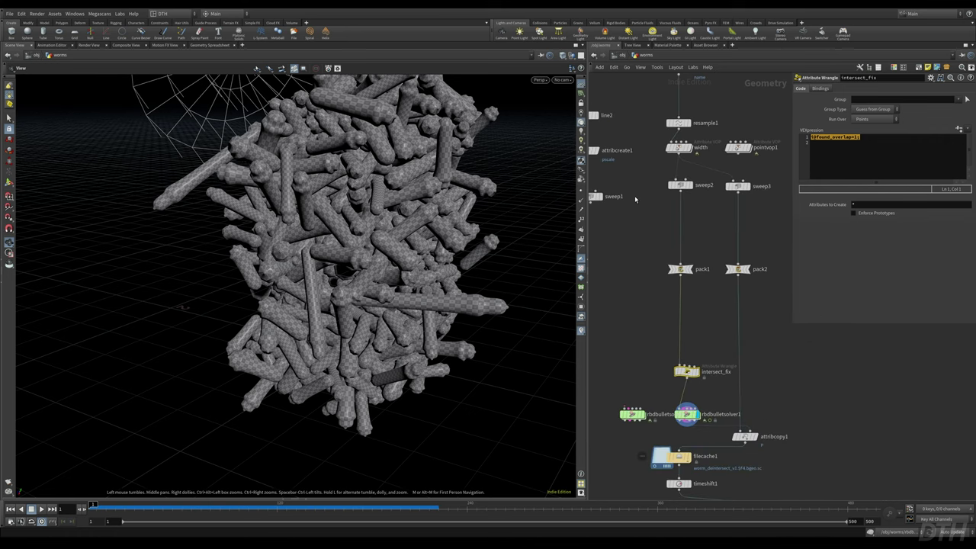
pyautogui.click(680, 185)
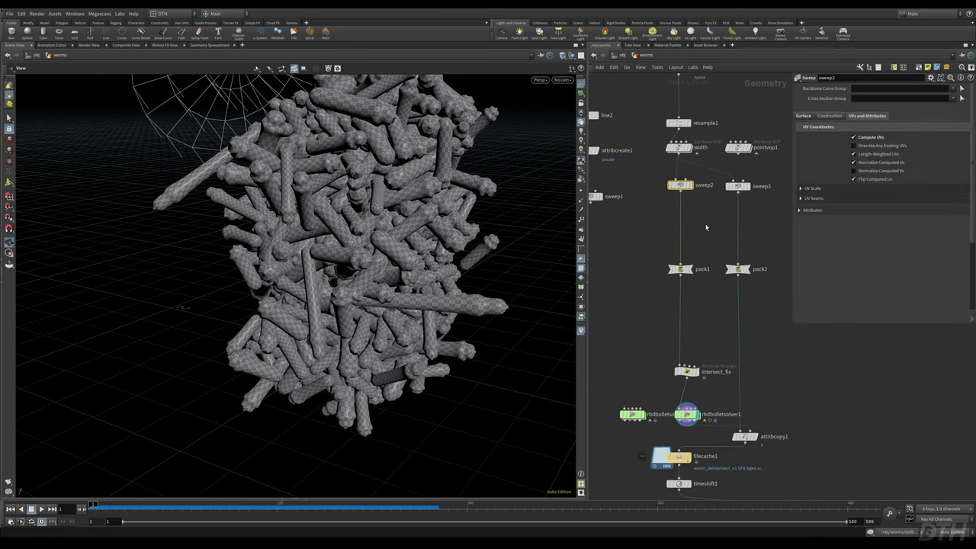
pyautogui.click(728, 187)
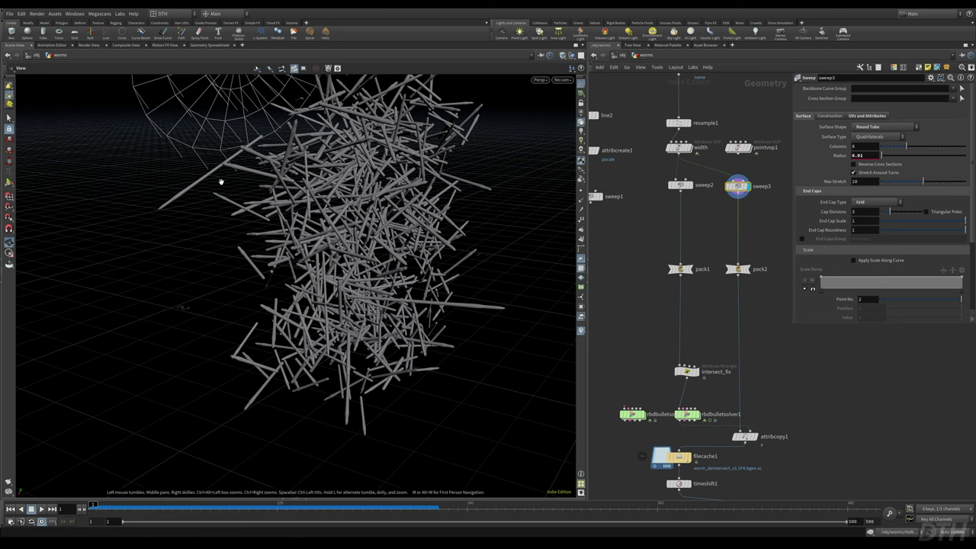
pyautogui.moveTo(425, 252); pyautogui.dragTo(391, 272)
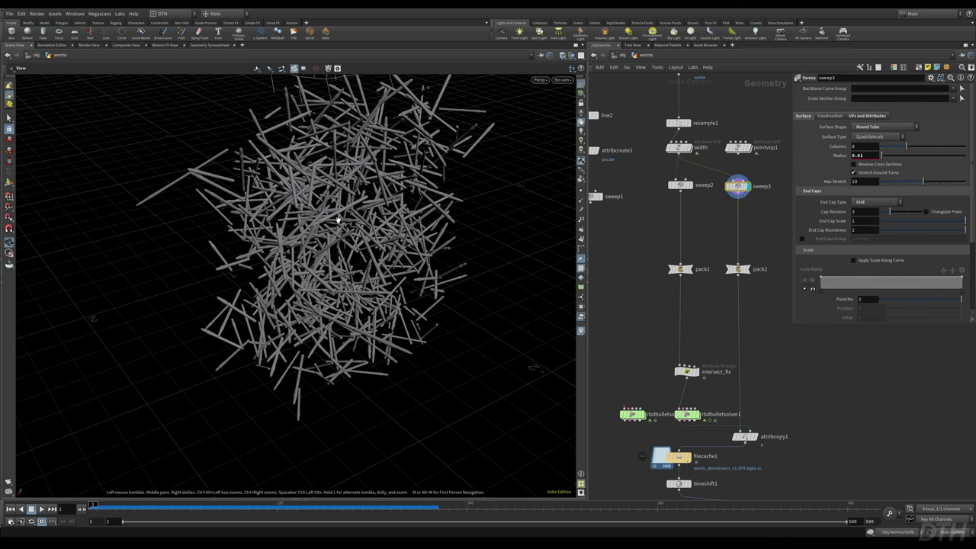
# - Display sweep2 in the viewport and inspect the thick, intersecting worms up close
pyautogui.click(679, 185)
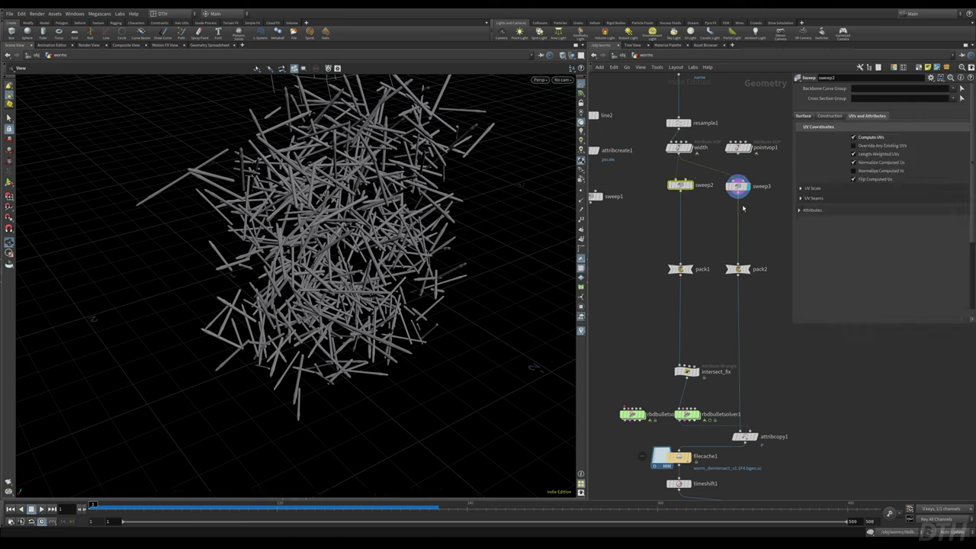
pyautogui.press('r')
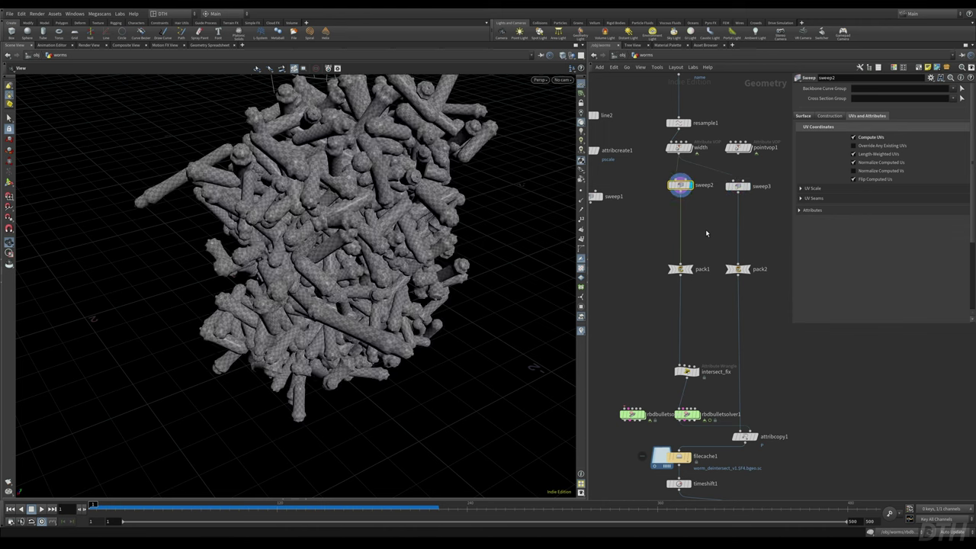
pyautogui.moveTo(354, 128); pyautogui.dragTo(516, 112, button='right')
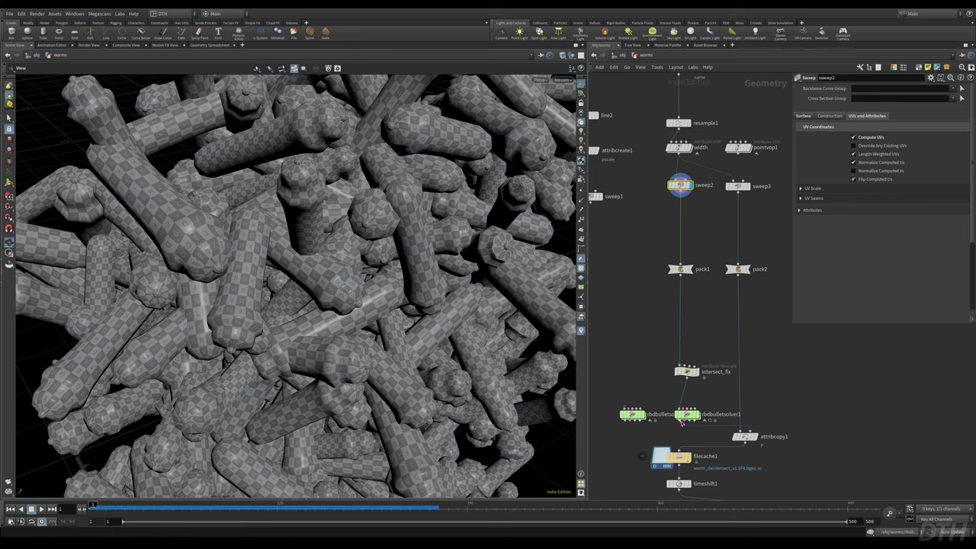
# - Display sweep3 again and check the Radius of its round tubes
pyautogui.click(747, 185)
pyautogui.moveTo(739, 206); pyautogui.dragTo(710, 247, button='middle')
pyautogui.scroll(3, 709, 247)
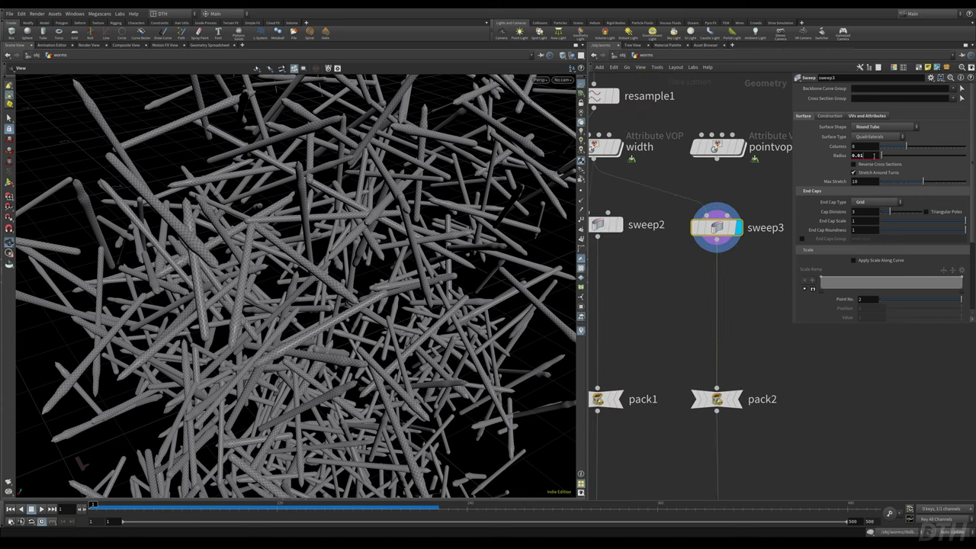
pyautogui.doubleClick(859, 156)
# - Show the Surface settings of sweep2 to check its Radius, and display its thick worms as a whole pile
pyautogui.moveTo(676, 293); pyautogui.dragTo(758, 301, button='middle')
pyautogui.click(684, 232)
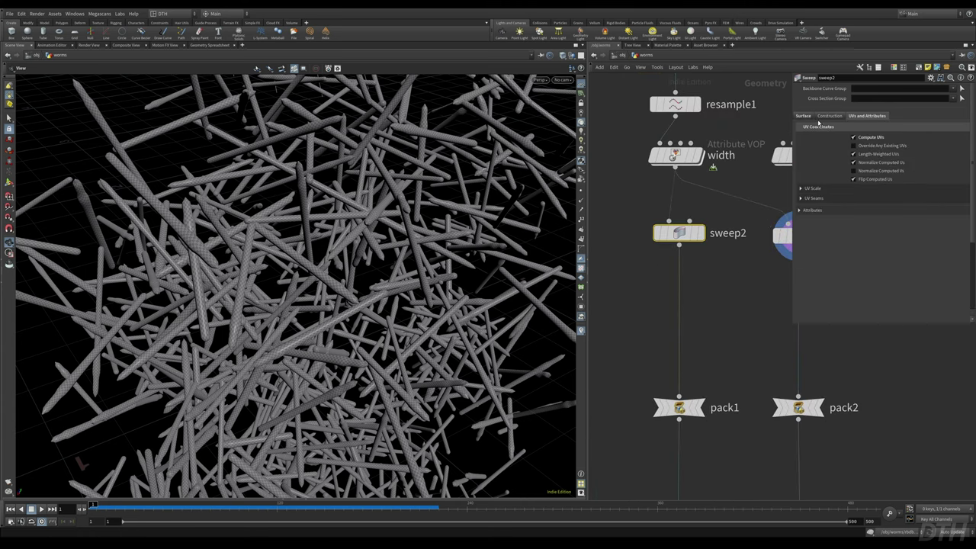
pyautogui.click(803, 116)
pyautogui.press('r')
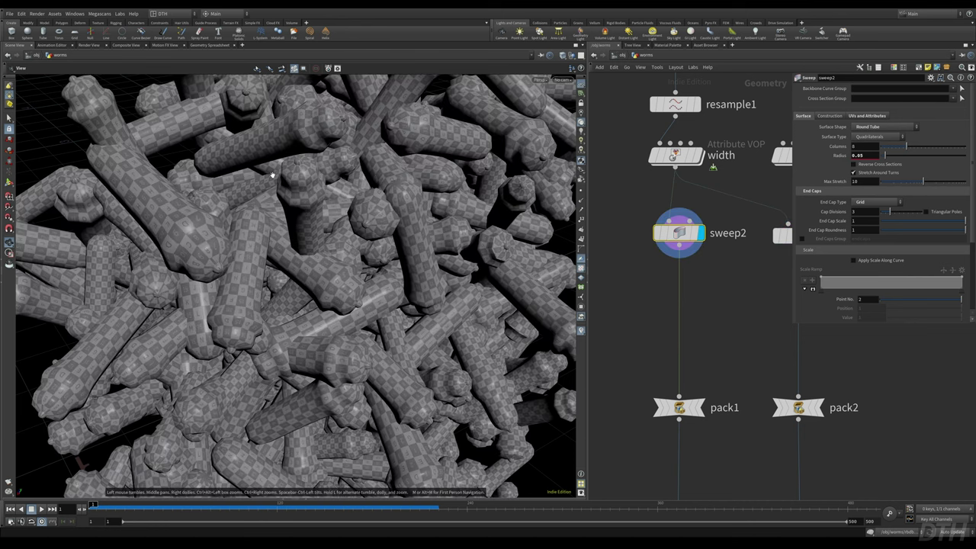
pyautogui.moveTo(328, 184); pyautogui.dragTo(192, 190, button='right')
pyautogui.moveTo(192, 190); pyautogui.dragTo(265, 145)
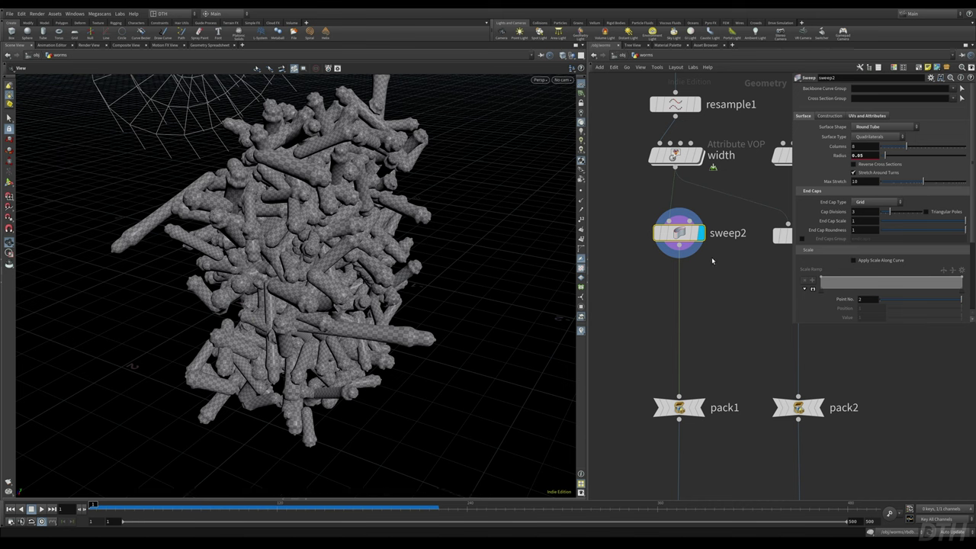
# - Display pack1 in the viewport and show its packing settings
pyautogui.click(679, 407)
pyautogui.moveTo(682, 425); pyautogui.dragTo(730, 359, button='middle')
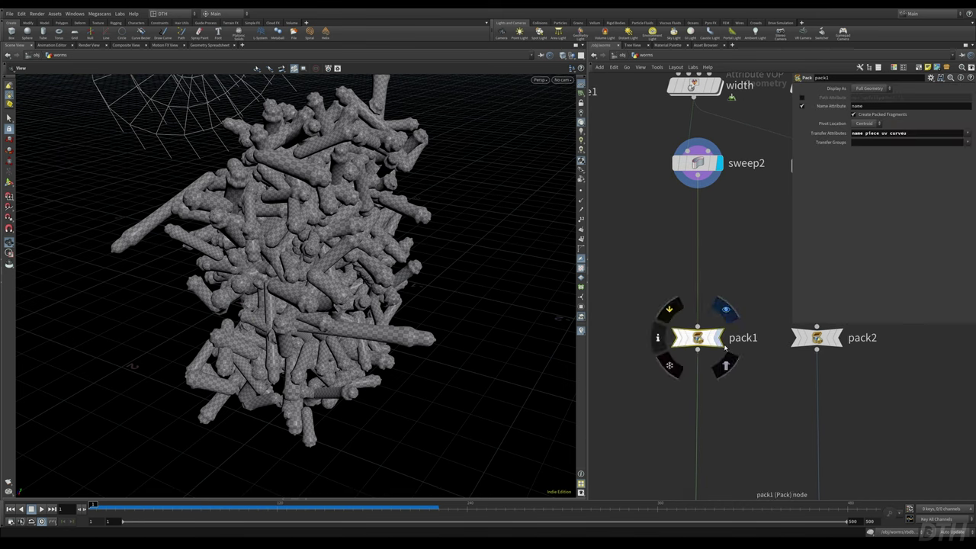
pyautogui.click(721, 341)
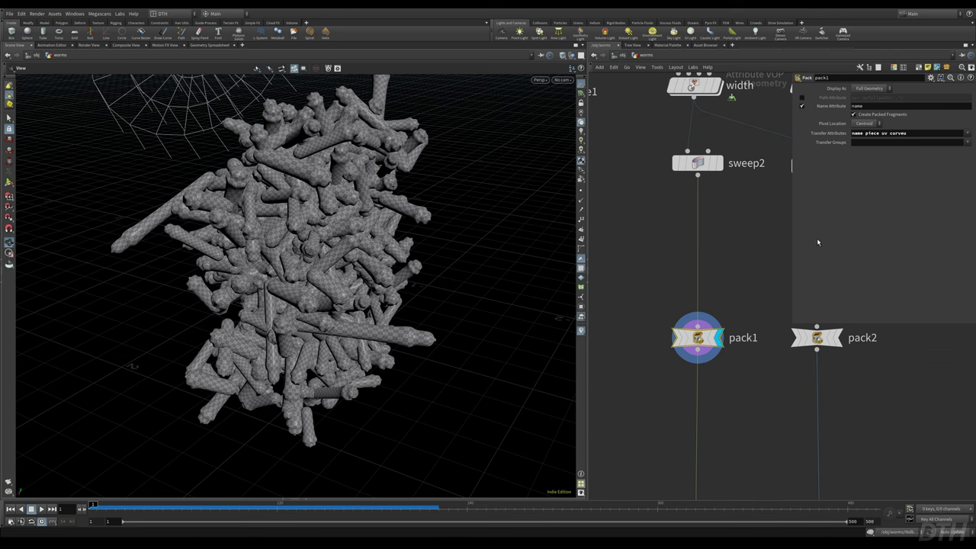
# - Add a Pack node beside pack1 and connect the output of sweep2 to its input
pyautogui.press('Tab')
pyautogui.write('pack')
pyautogui.press('Return')
pyautogui.click(630, 300)
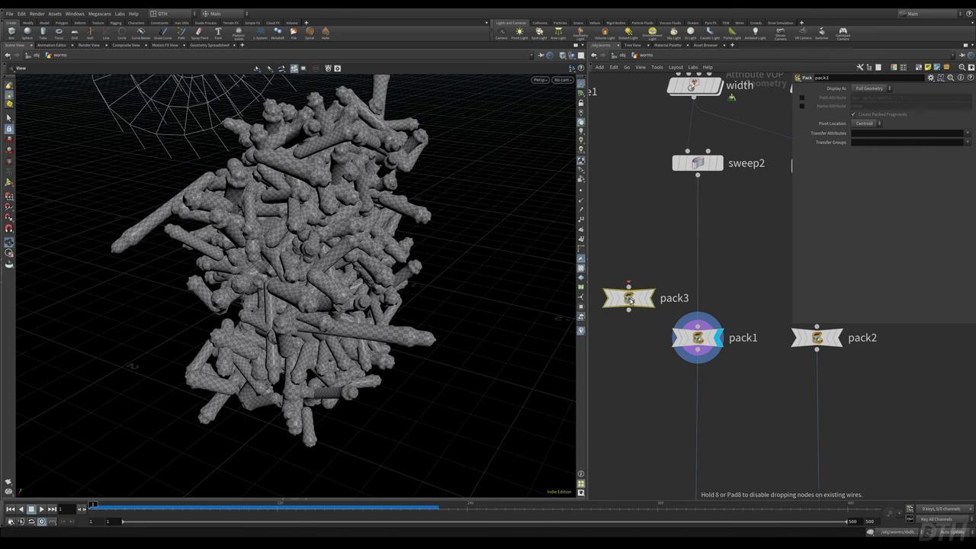
pyautogui.moveTo(637, 307); pyautogui.dragTo(619, 335)
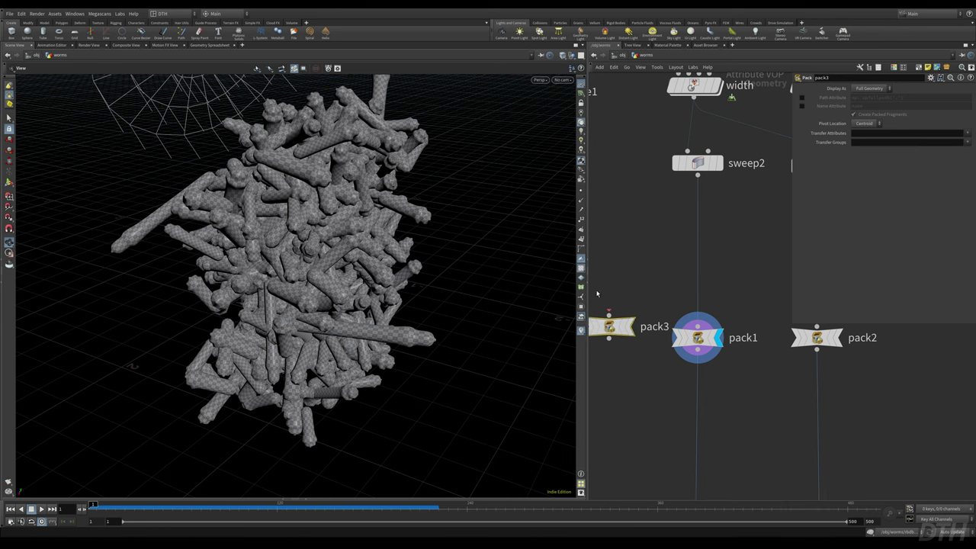
pyautogui.moveTo(697, 177); pyautogui.dragTo(609, 315)
# - Set the new Pack node's Transfer Attributes to curveu, name and tag
pyautogui.click(967, 133)
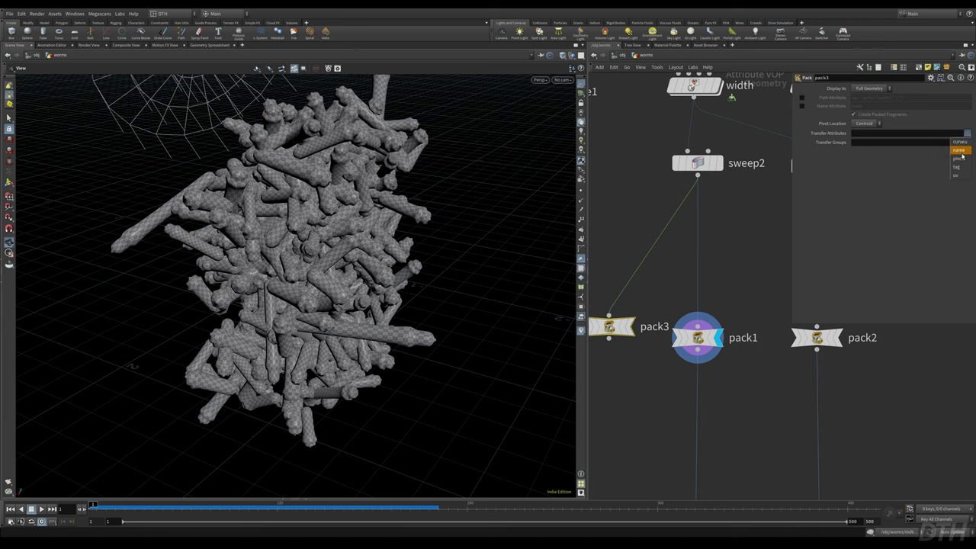
pyautogui.click(960, 142)
pyautogui.click(967, 134)
pyautogui.click(959, 150)
pyautogui.click(968, 133)
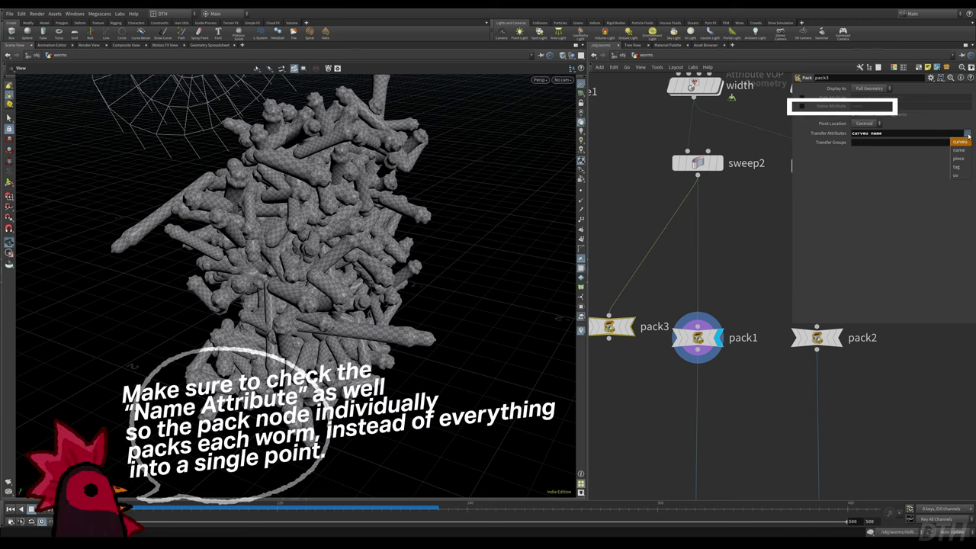
pyautogui.click(957, 167)
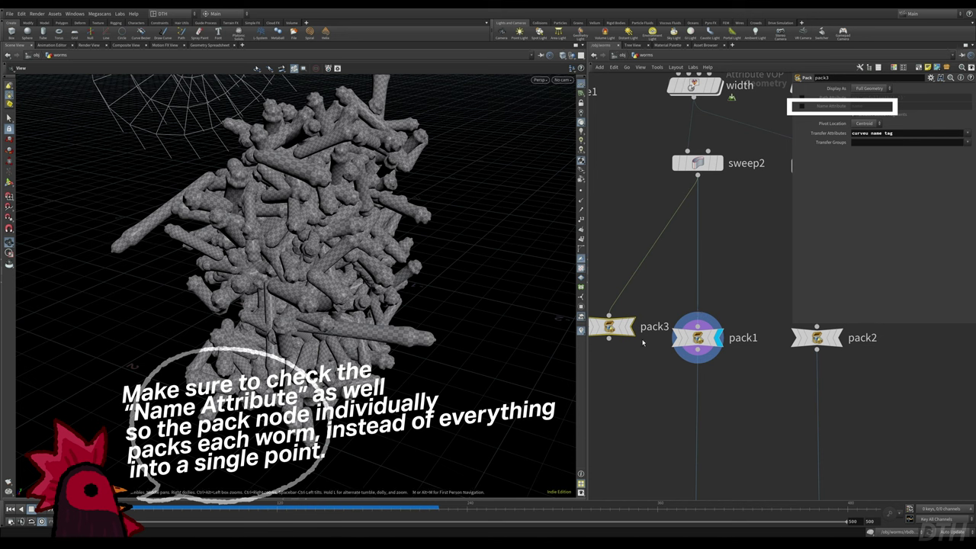
# - Review the attribute settings of pack1 and delete the extra Pack node beside it
pyautogui.click(698, 338)
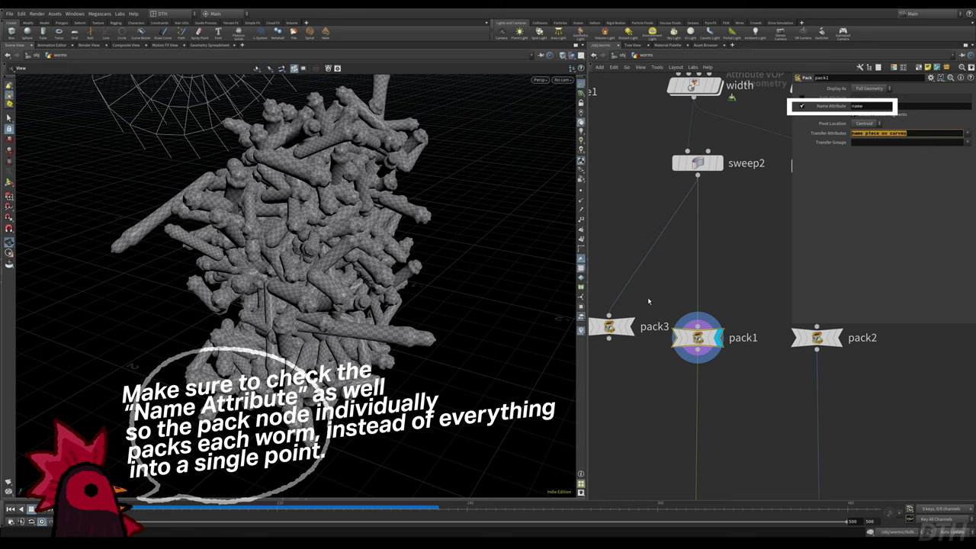
pyautogui.moveTo(640, 386); pyautogui.dragTo(676, 305, button='middle')
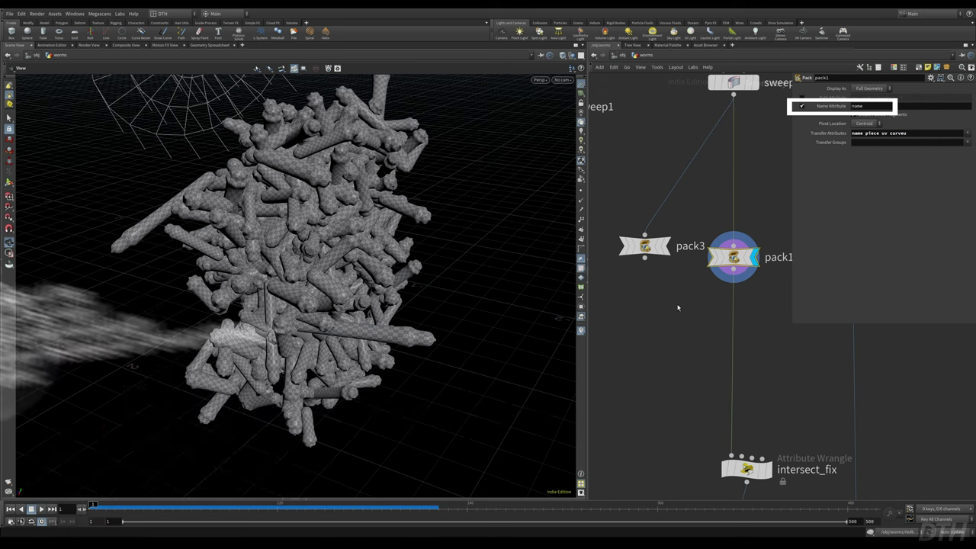
pyautogui.click(640, 238)
pyautogui.moveTo(659, 324); pyautogui.dragTo(717, 259)
pyautogui.click(638, 242)
pyautogui.press('Delete')
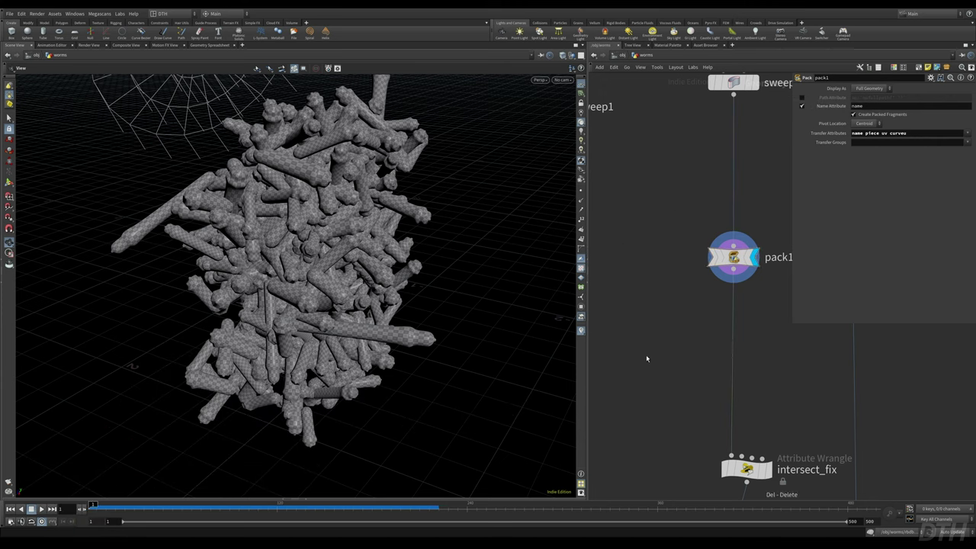
# - Display the intersect_fix wrangle and the rbdbulletsolver1 node in turn to compare the worms before and after the solve
pyautogui.moveTo(646, 354); pyautogui.dragTo(594, 295, button='middle')
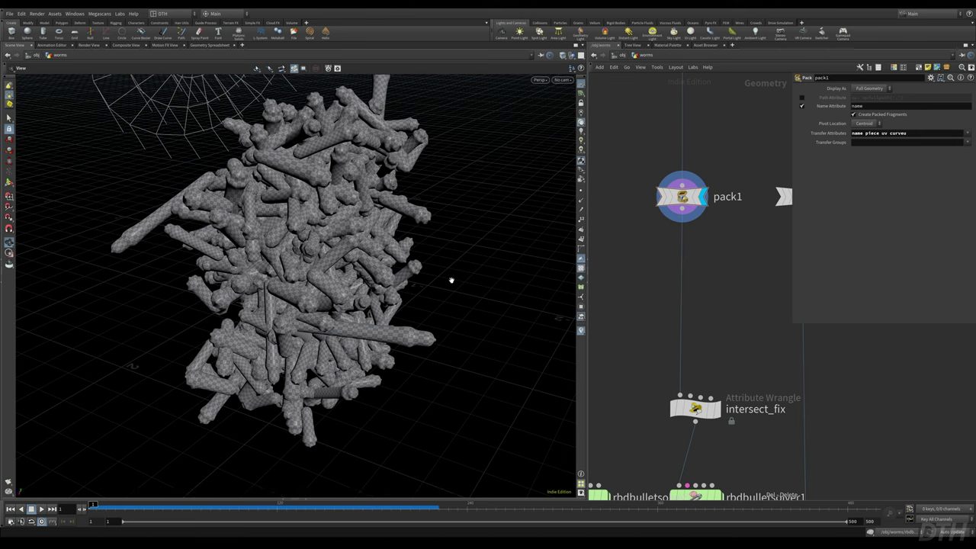
pyautogui.moveTo(695, 378); pyautogui.dragTo(673, 288, button='middle')
pyautogui.click(681, 328)
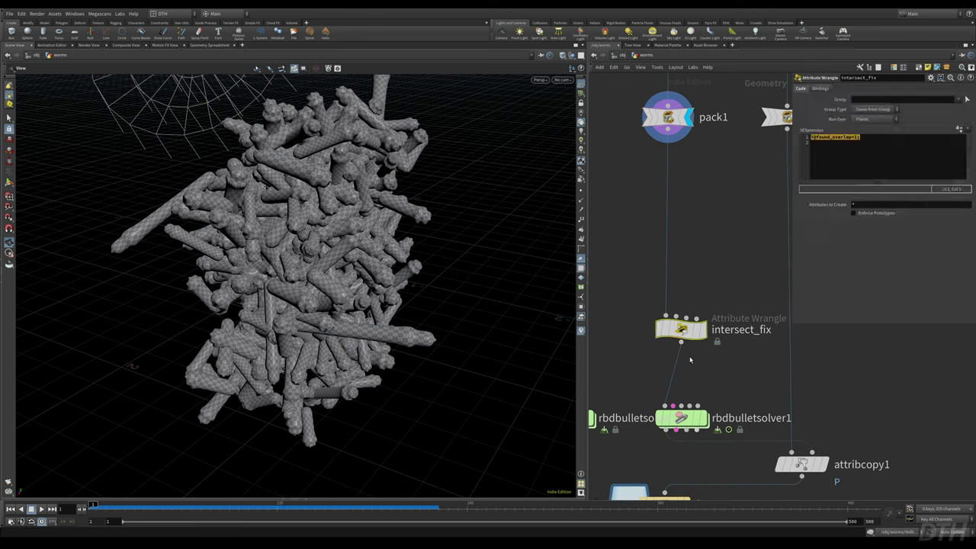
pyautogui.press('r')
pyautogui.click(690, 418)
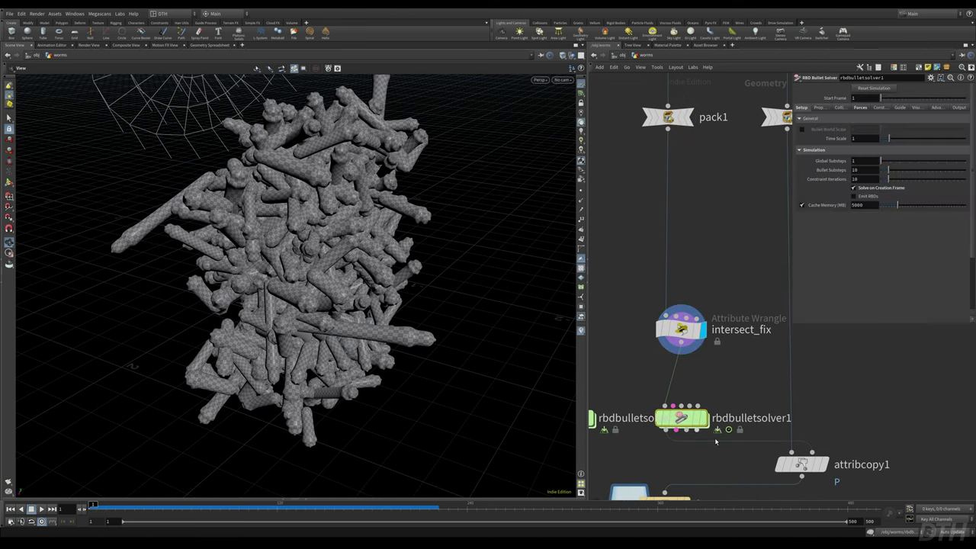
pyautogui.press('r')
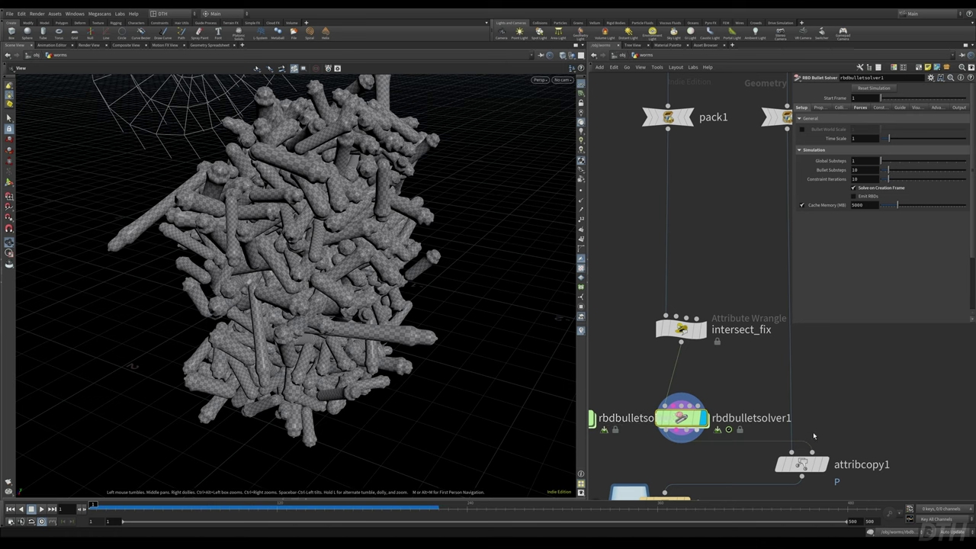
# - Display attribcopy1, which copies P by matching piece, and examine the thin worms at their separated positions
pyautogui.moveTo(810, 434); pyautogui.dragTo(740, 354, button='middle')
pyautogui.moveTo(729, 399)
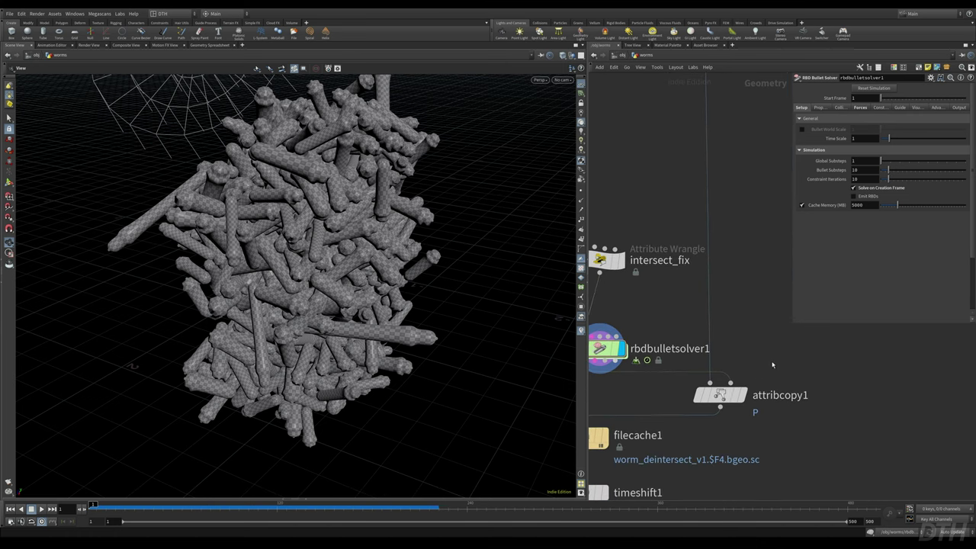
pyautogui.scroll(-3, 773, 363)
pyautogui.click(748, 387)
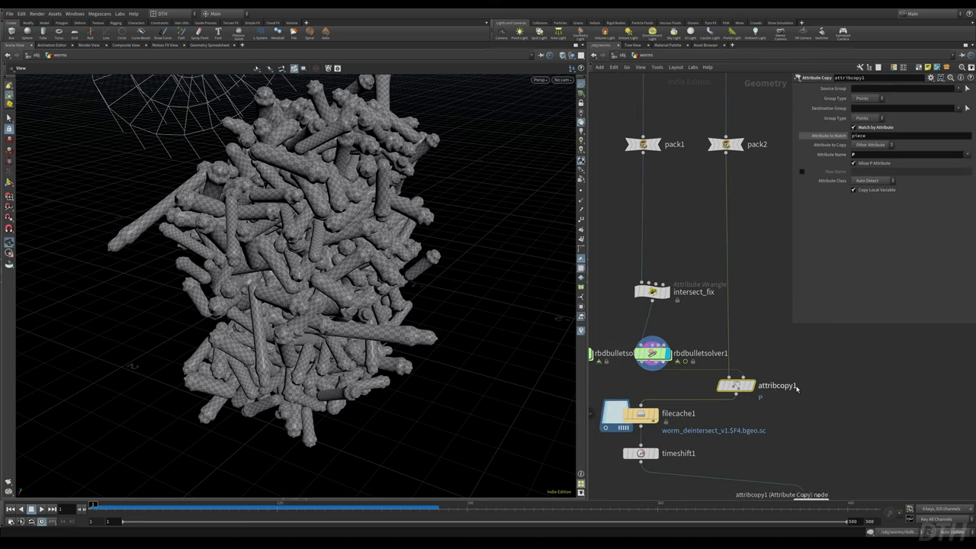
pyautogui.click(751, 386)
pyautogui.moveTo(321, 248); pyautogui.dragTo(249, 232)
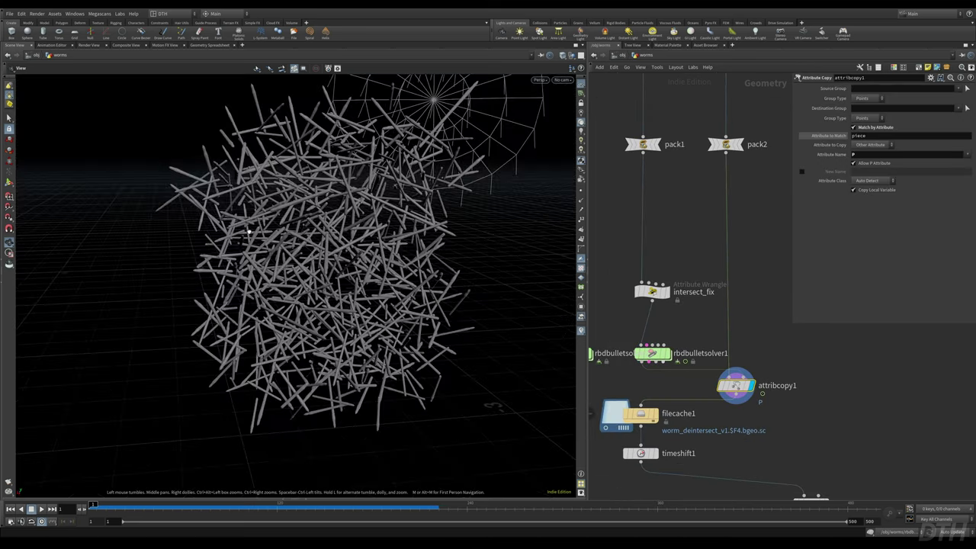
pyautogui.moveTo(263, 175); pyautogui.dragTo(325, 169, button='right')
pyautogui.moveTo(315, 170); pyautogui.dragTo(508, 184)
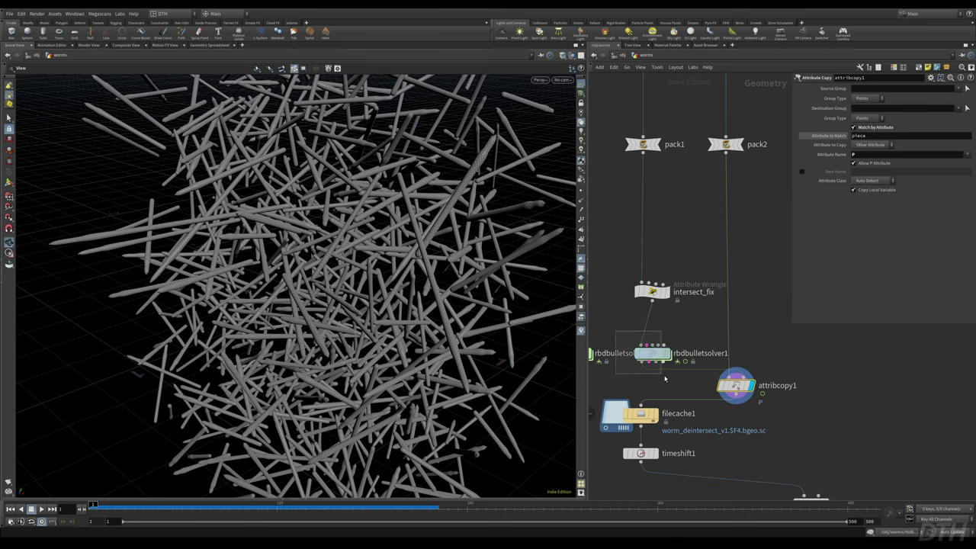
# - Display the rbdbulletsolver1 result again for comparison and show the settings of pack2
pyautogui.click(667, 353)
pyautogui.moveTo(652, 292)
pyautogui.mouseDown()
pyautogui.moveTo(645, 201)
pyautogui.moveTo(646, 304)
pyautogui.mouseUp()
pyautogui.click(726, 144)
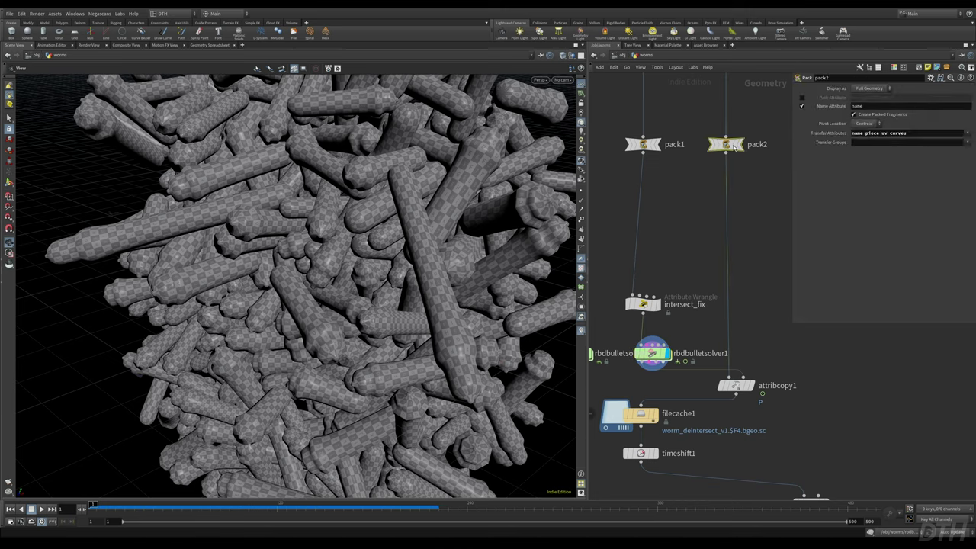
# - Feed the thin worms from pack2 into intersect_fix in place of pack1 and display the rbdbulletsolver1 result
pyautogui.click(741, 145)
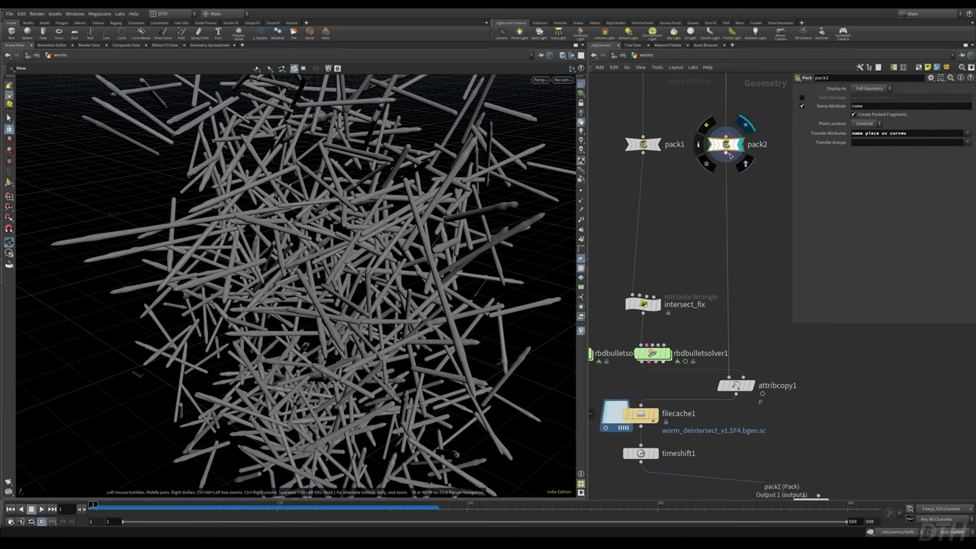
pyautogui.moveTo(726, 158); pyautogui.dragTo(643, 294)
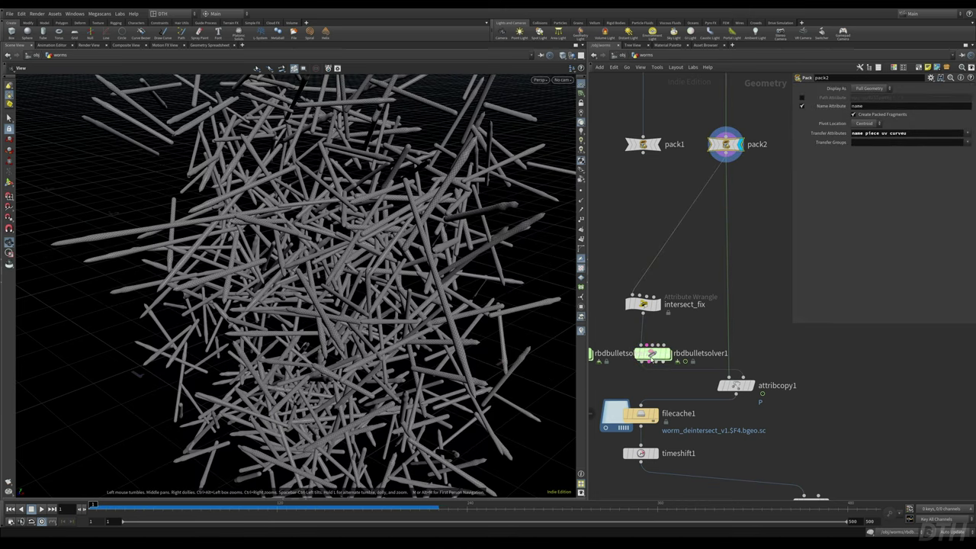
pyautogui.click(668, 353)
pyautogui.click(652, 353)
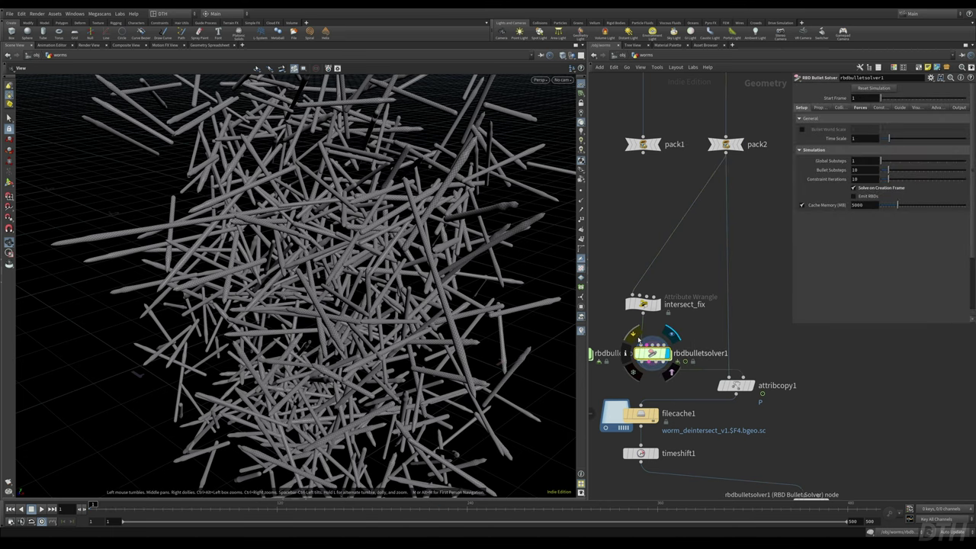
# - Bypass rbdbulletsolver1, inspect the intersecting thin worms up close, and re-enable the solver for comparison
pyautogui.click(639, 341)
pyautogui.click(639, 341)
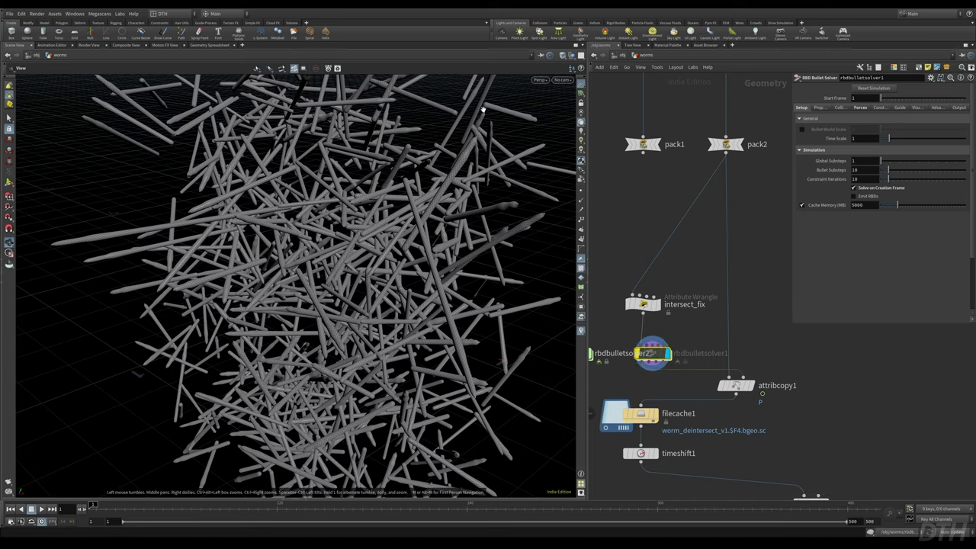
pyautogui.moveTo(465, 96); pyautogui.dragTo(525, 177, button='right')
pyautogui.scroll(6, 377, 218)
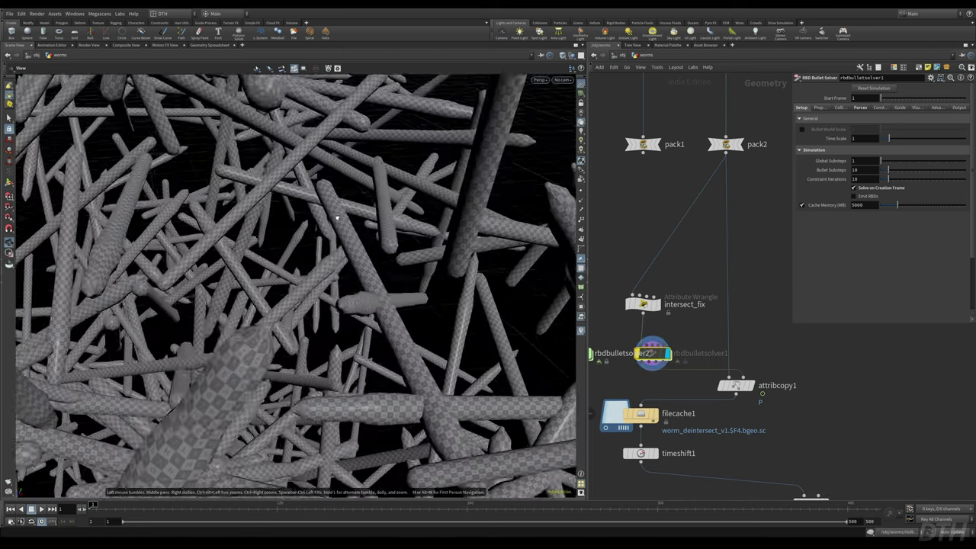
pyautogui.moveTo(338, 216); pyautogui.dragTo(386, 292, button='right')
pyautogui.scroll(5, 386, 290)
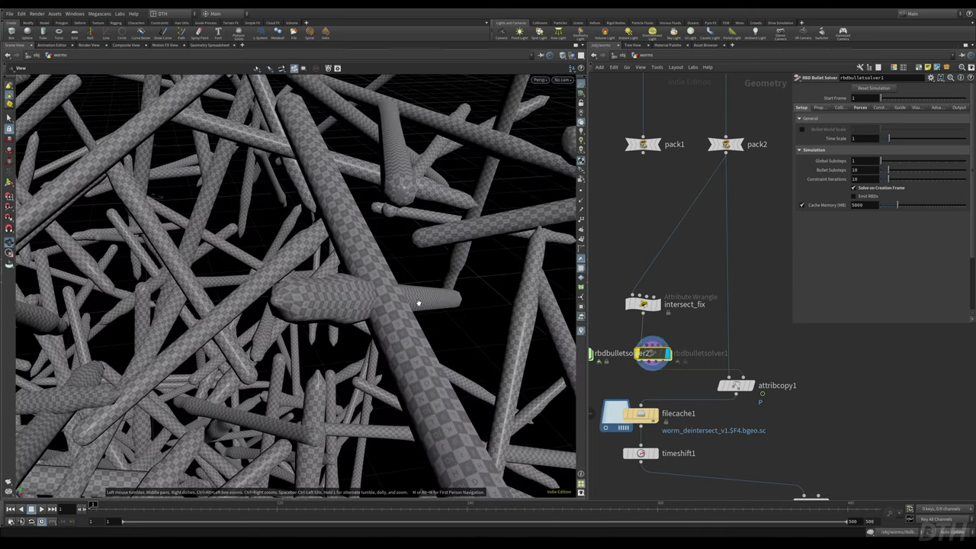
pyautogui.click(638, 337)
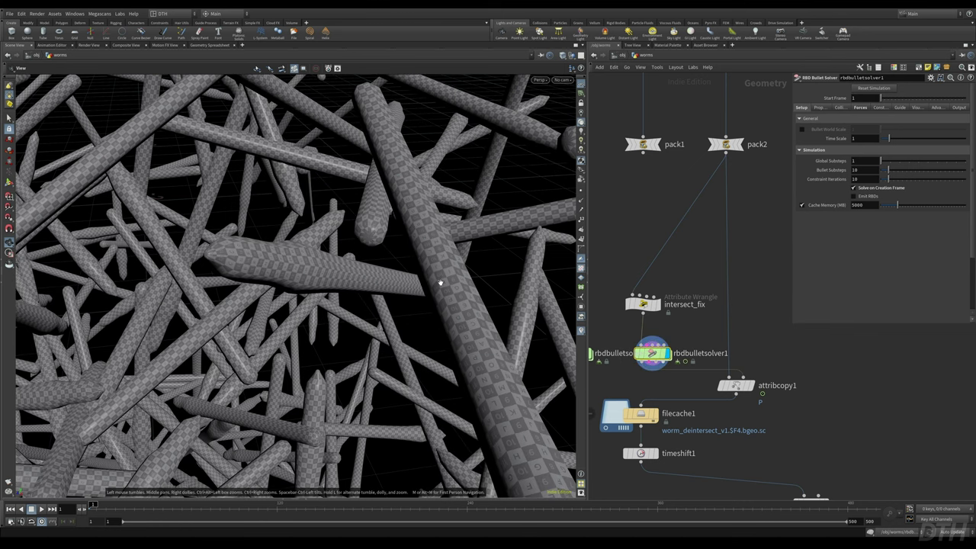
# - Examine the solved thin worms from several angles to judge how well they are separated
pyautogui.moveTo(440, 283); pyautogui.dragTo(511, 389)
pyautogui.moveTo(263, 381); pyautogui.dragTo(257, 362)
pyautogui.moveTo(412, 342); pyautogui.dragTo(198, 350, button='right')
pyautogui.moveTo(338, 360); pyautogui.dragTo(405, 296)
pyautogui.scroll(10, 405, 298)
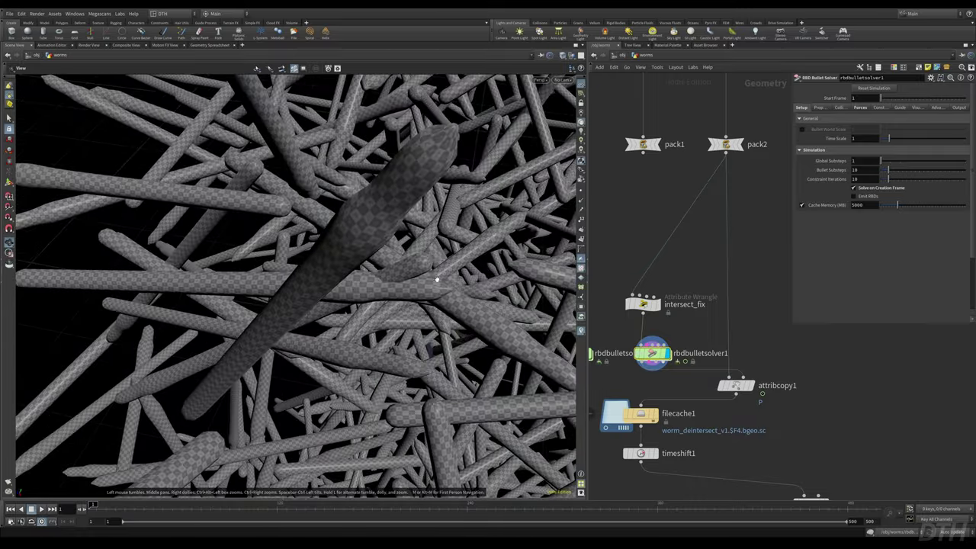
pyautogui.moveTo(437, 279); pyautogui.dragTo(338, 295, button='right')
pyautogui.moveTo(338, 294); pyautogui.dragTo(430, 296)
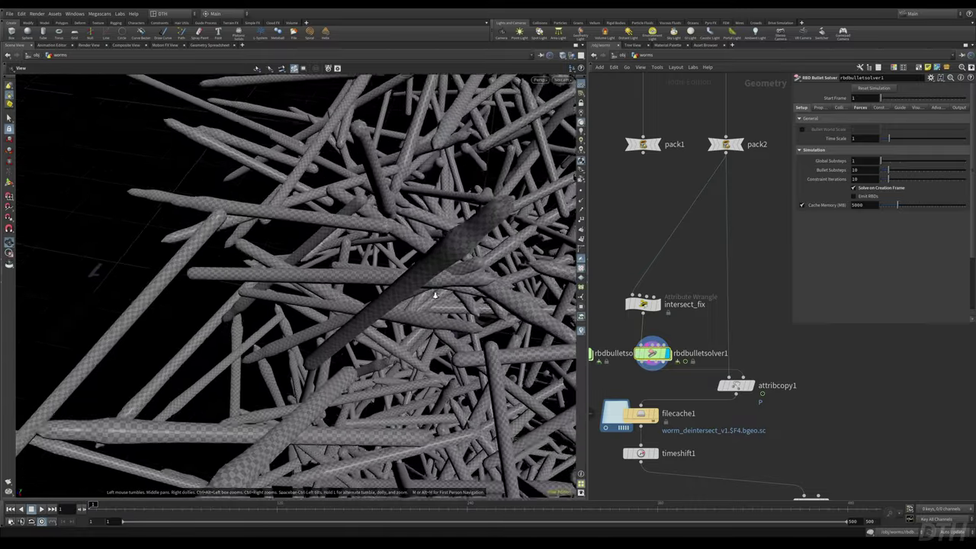
pyautogui.moveTo(430, 296); pyautogui.dragTo(222, 296, button='right')
pyautogui.moveTo(222, 297); pyautogui.dragTo(398, 297)
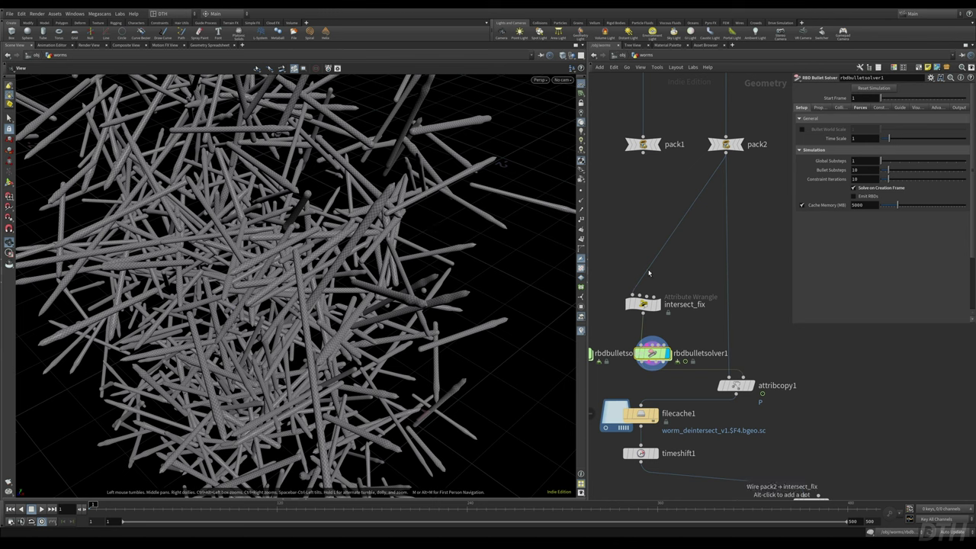
# - Reconnect pack1 to the intersect_fix wrangle and display the attribcopy1 result
pyautogui.moveTo(632, 295); pyautogui.dragTo(643, 152)
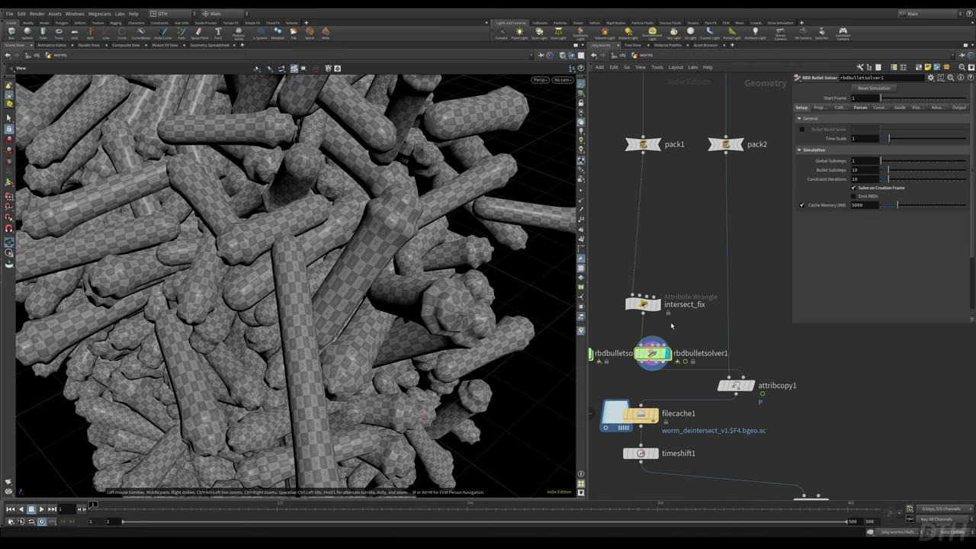
pyautogui.click(750, 385)
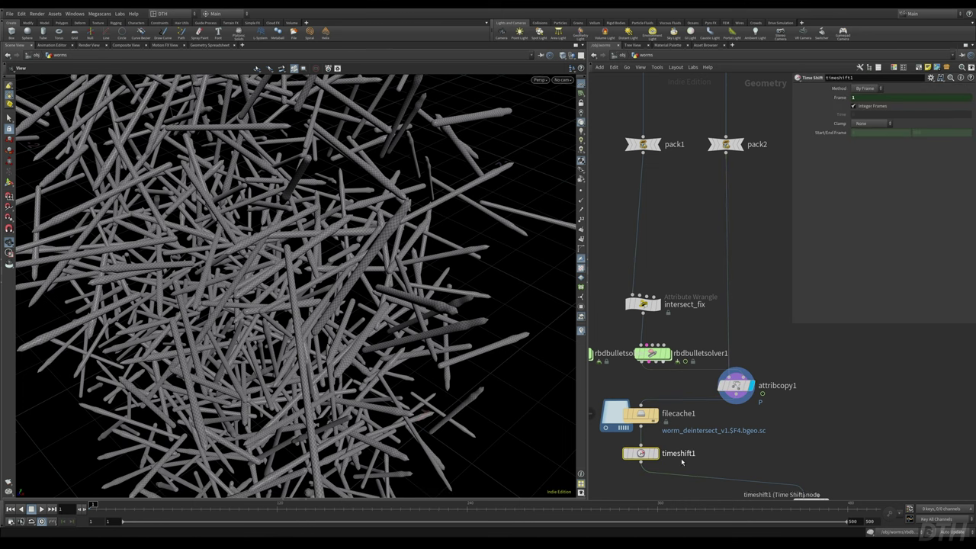
# - Display timeshift1 and move the timeline to frame 49 to inspect the worms held at a single frame
pyautogui.click(655, 453)
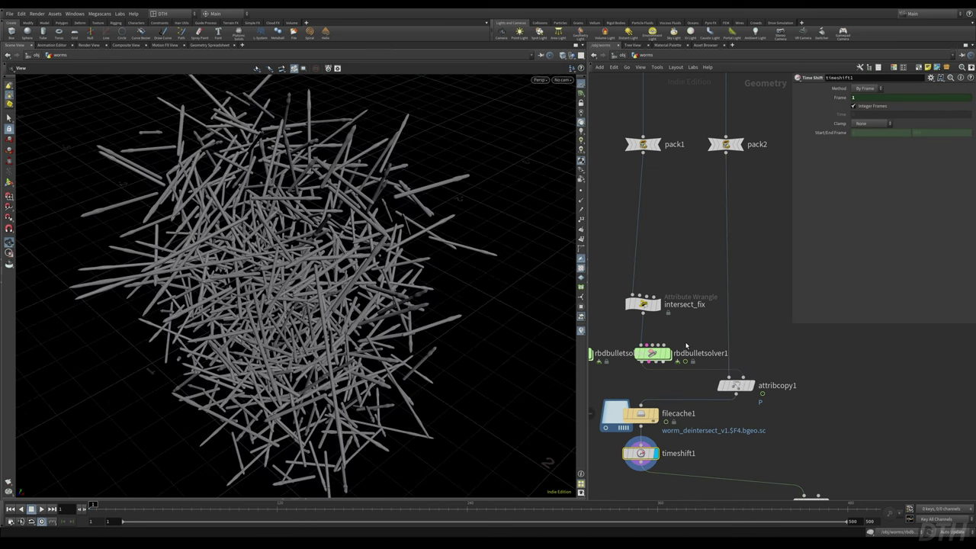
pyautogui.click(653, 353)
pyautogui.scroll(-5, 691, 366)
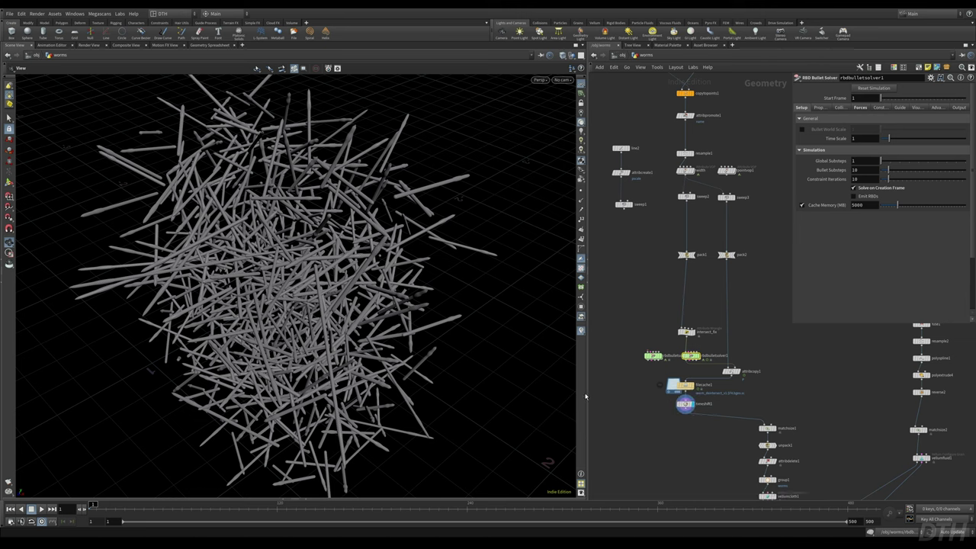
pyautogui.scroll(-3, 710, 270)
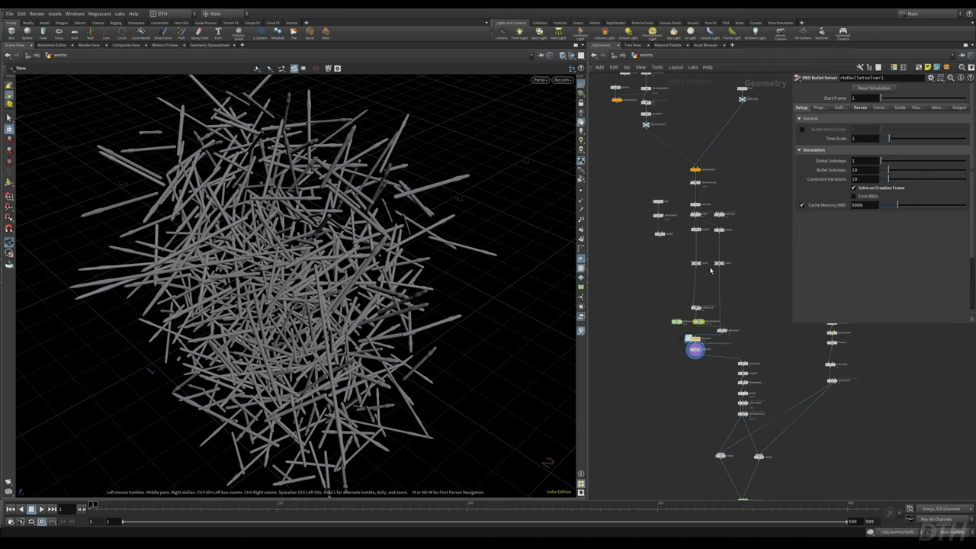
pyautogui.scroll(4, 682, 355)
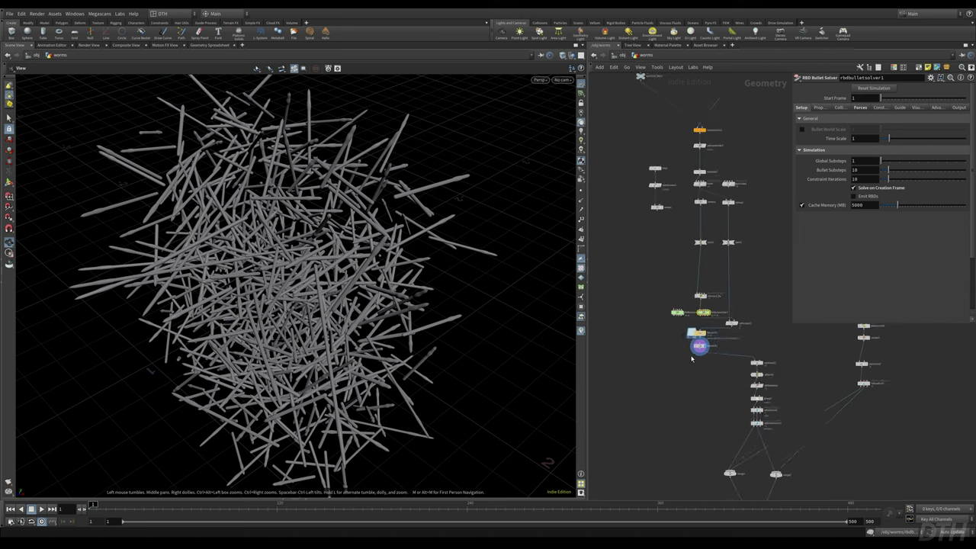
pyautogui.moveTo(104, 507); pyautogui.dragTo(164, 505)
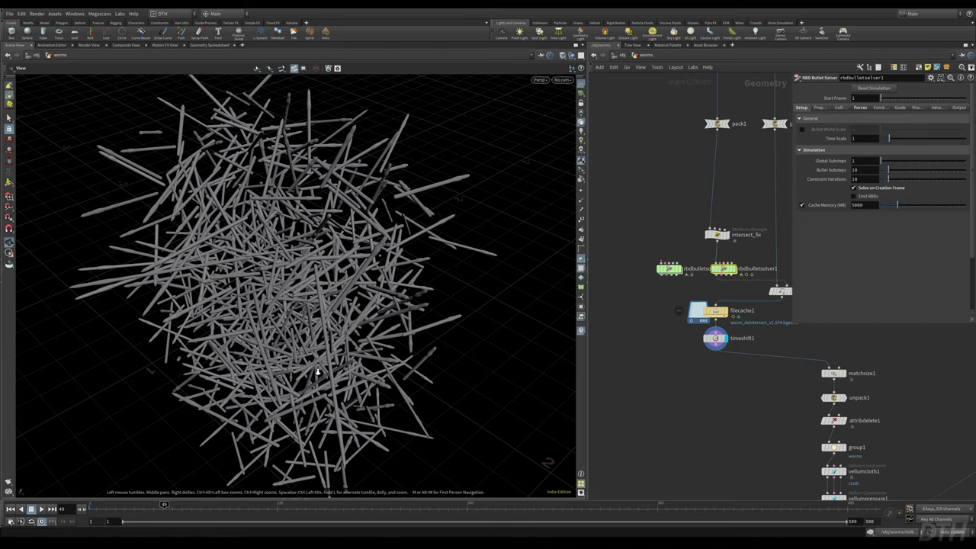
pyautogui.moveTo(376, 306); pyautogui.dragTo(626, 320)
pyautogui.moveTo(100, 306); pyautogui.dragTo(196, 259, button='right')
pyautogui.moveTo(702, 374); pyautogui.dragTo(655, 300, button='middle')
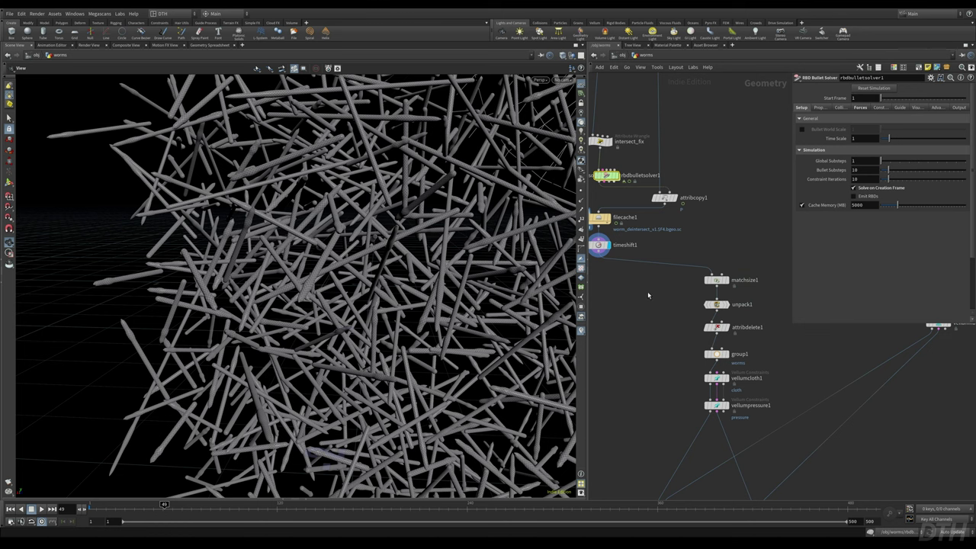
# - Display matchsize1 and review its Justify Y settings against the worms' position above the ground
pyautogui.moveTo(649, 294); pyautogui.dragTo(648, 262, button='middle')
pyautogui.click(682, 236)
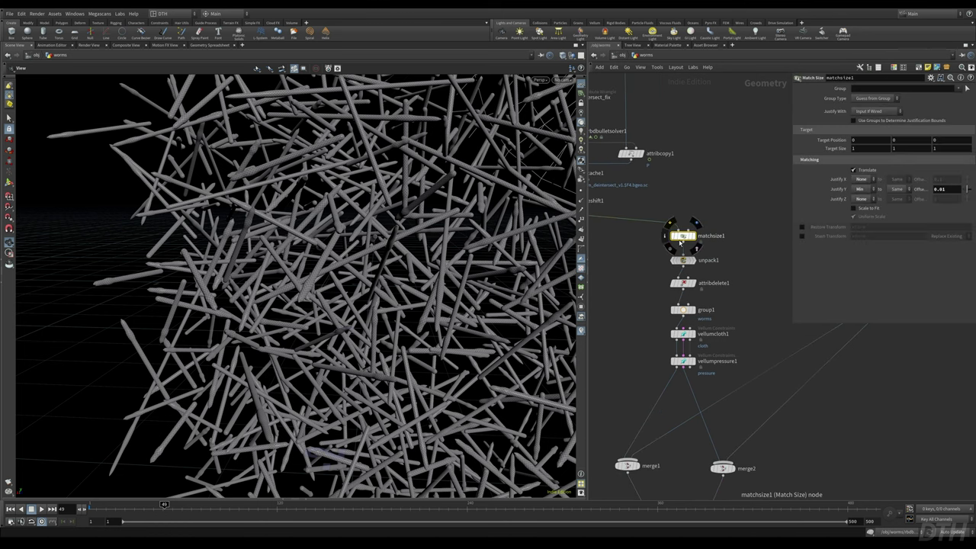
pyautogui.click(694, 236)
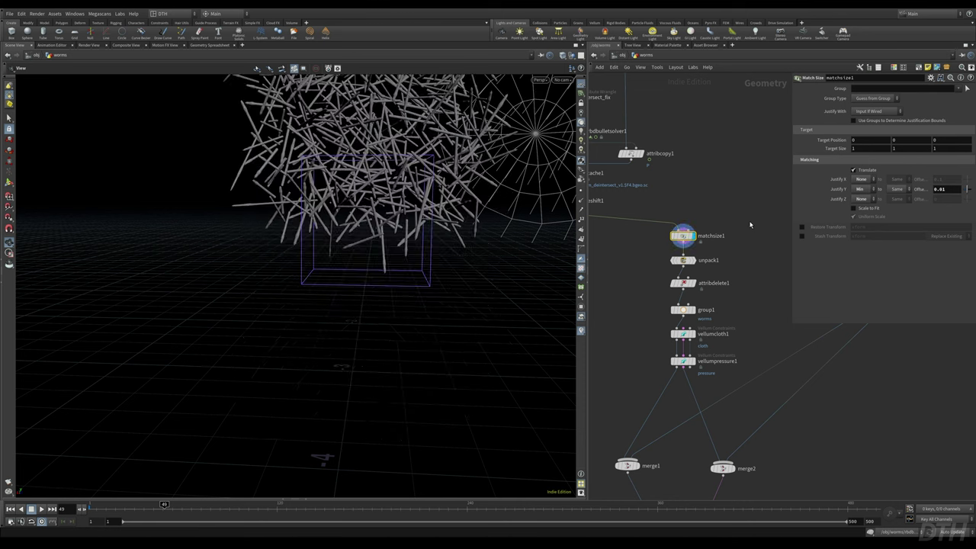
pyautogui.moveTo(376, 268); pyautogui.dragTo(405, 263)
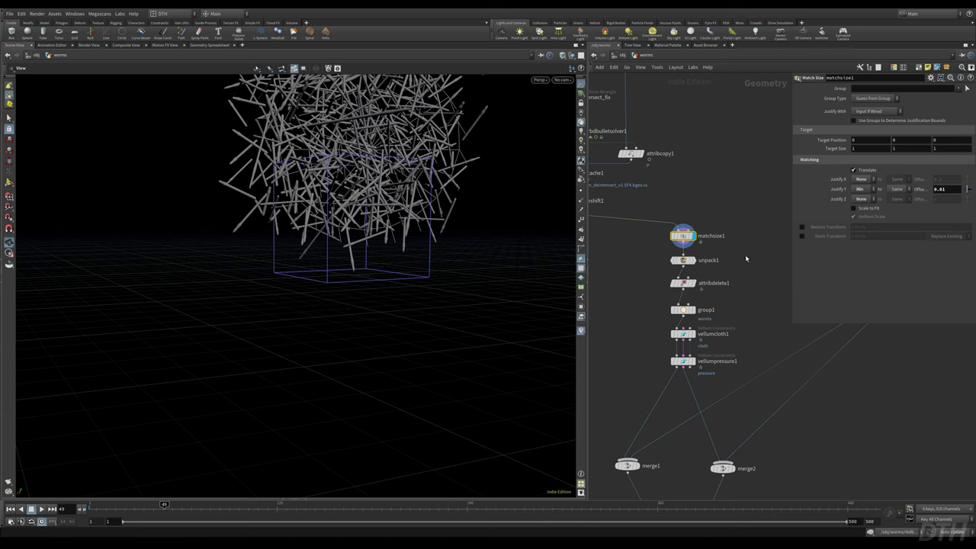
pyautogui.moveTo(719, 252); pyautogui.dragTo(721, 277, button='middle')
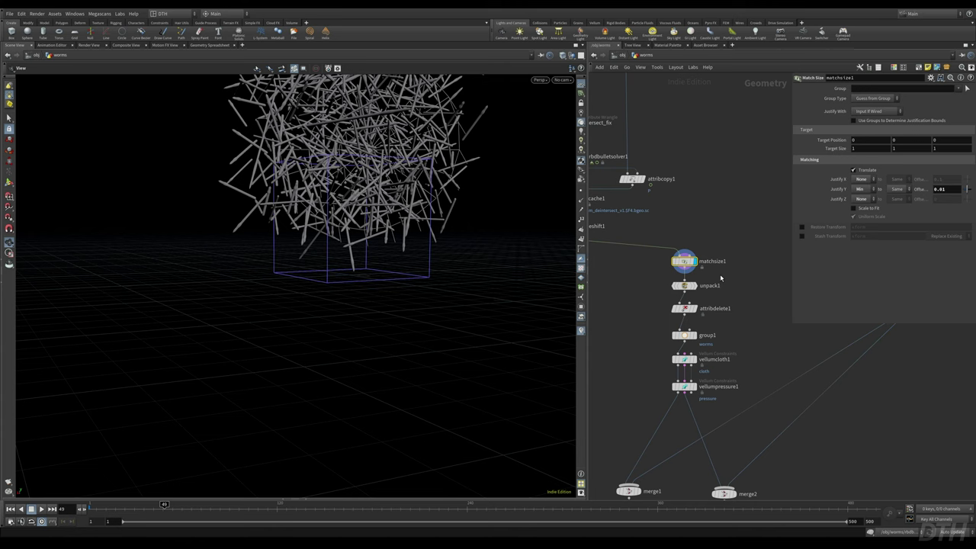
pyautogui.moveTo(663, 291); pyautogui.dragTo(695, 347, button='middle')
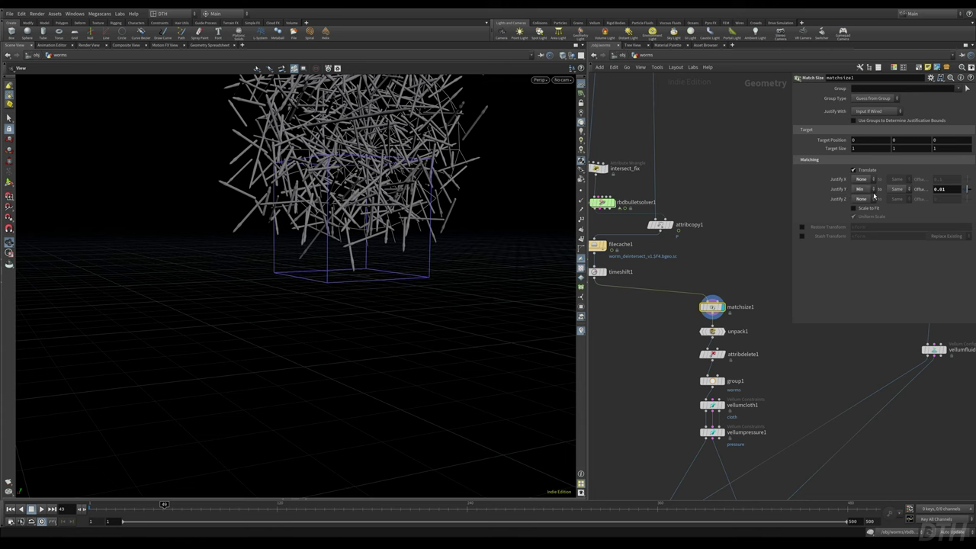
# - Try a Justify Y offset of 1.31 on matchsize1 and undo the change
pyautogui.click(955, 189)
pyautogui.write('0.02')
pyautogui.press('Return')
pyautogui.moveTo(946, 189); pyautogui.dragTo(969, 189, button='middle')
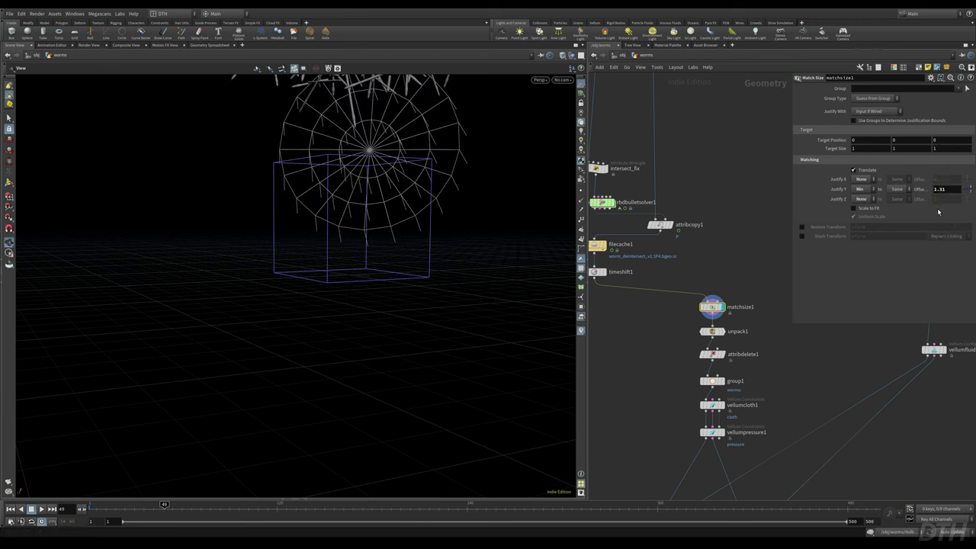
pyautogui.hotkey('ctrl', 'z')
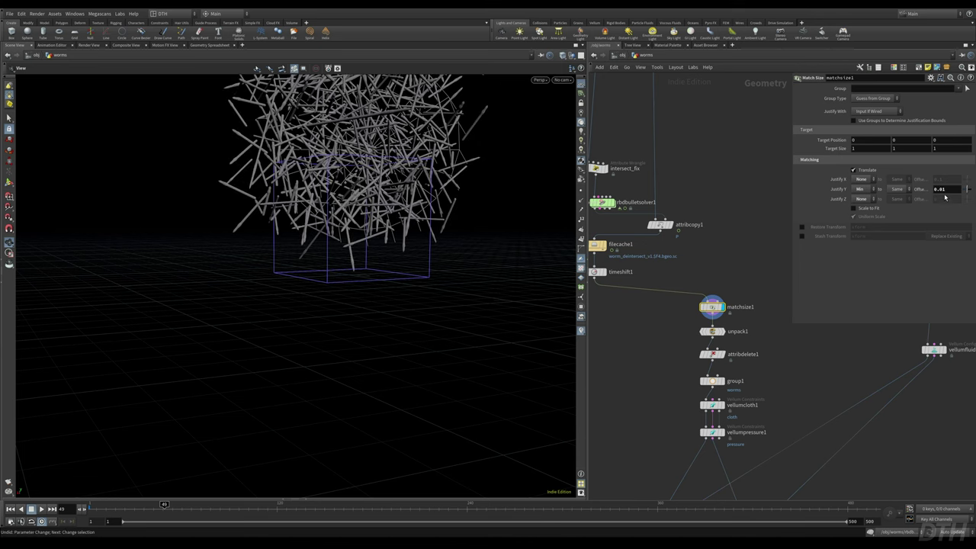
# - Display unpack1 and attribdelete1 in turn and review the tag and name attributes set for deletion
pyautogui.click(711, 331)
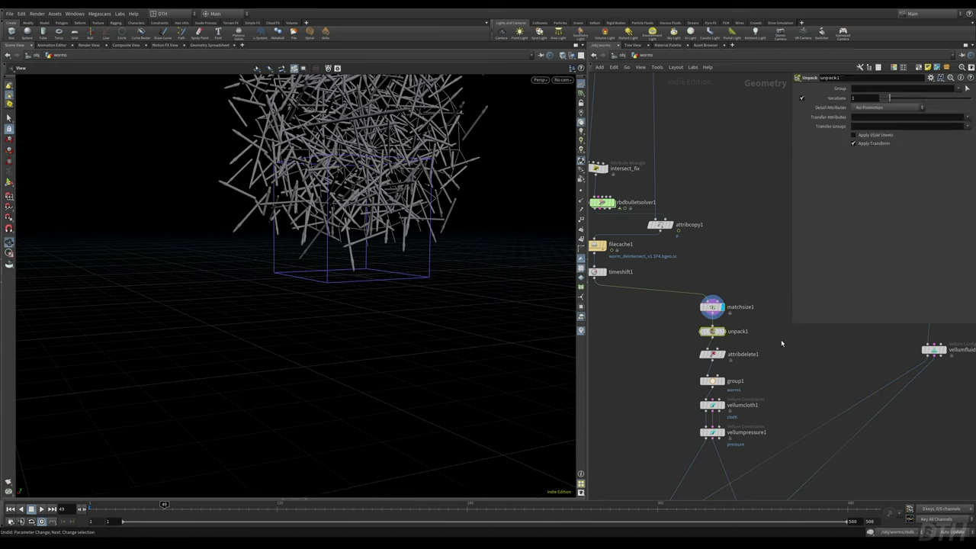
pyautogui.press('r')
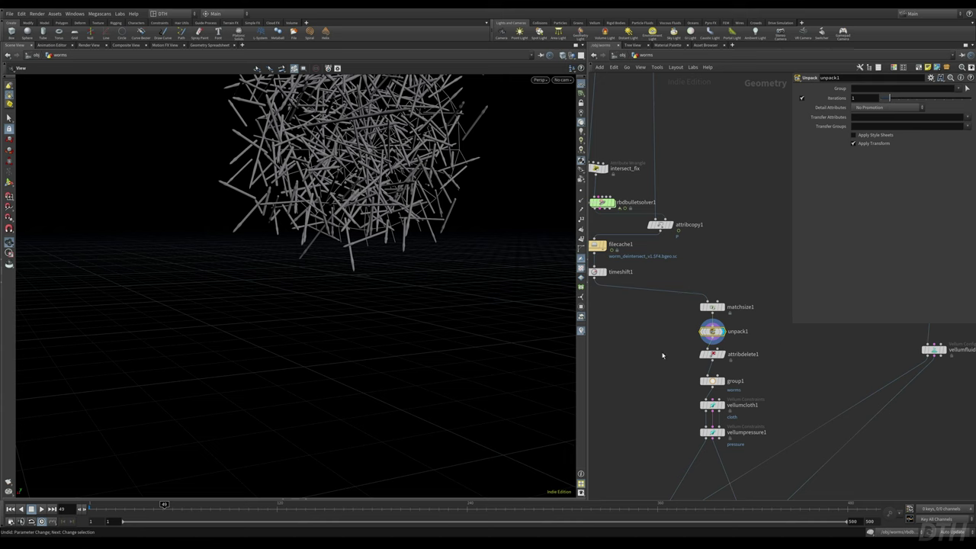
pyautogui.moveTo(665, 349); pyautogui.dragTo(773, 367)
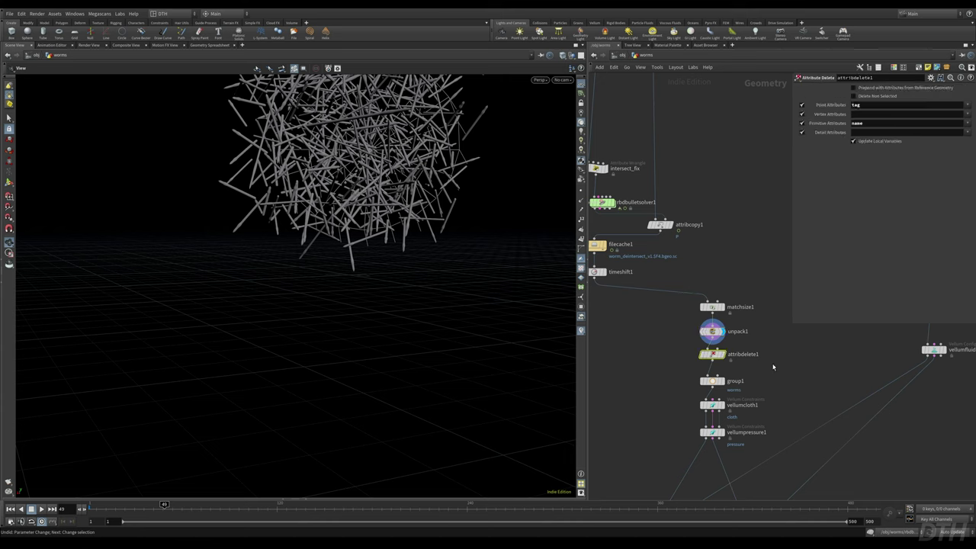
pyautogui.press('r')
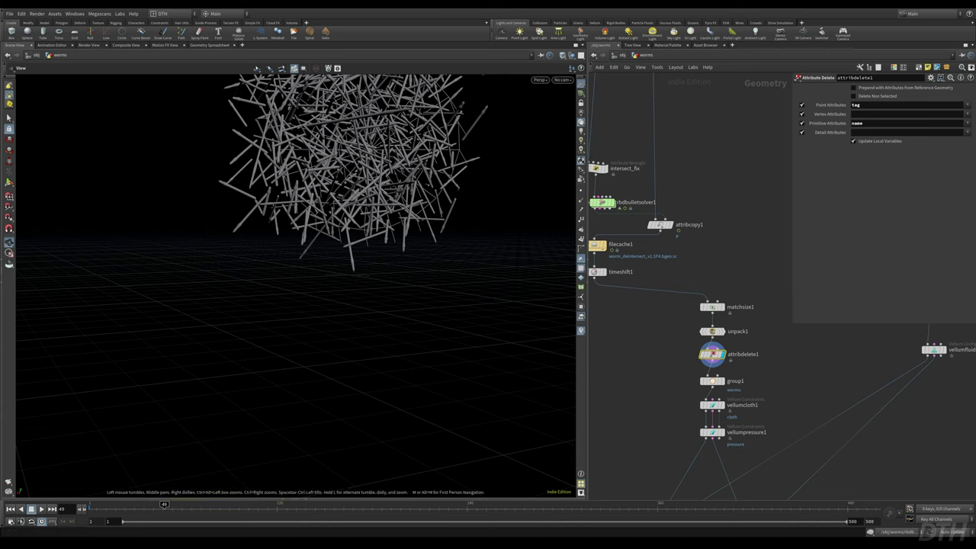
pyautogui.click(873, 107)
pyautogui.click(876, 124)
pyautogui.scroll(-2, 756, 294)
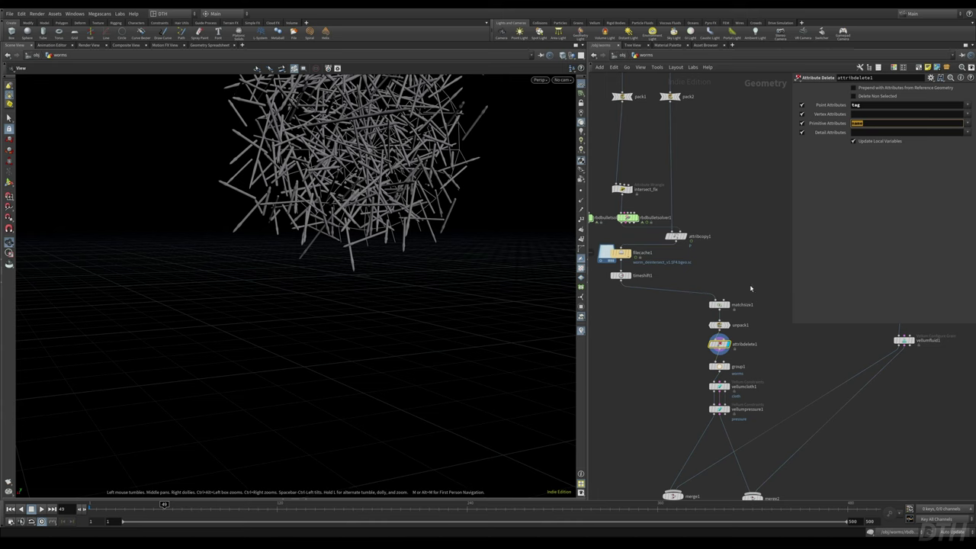
pyautogui.scroll(2, 756, 358)
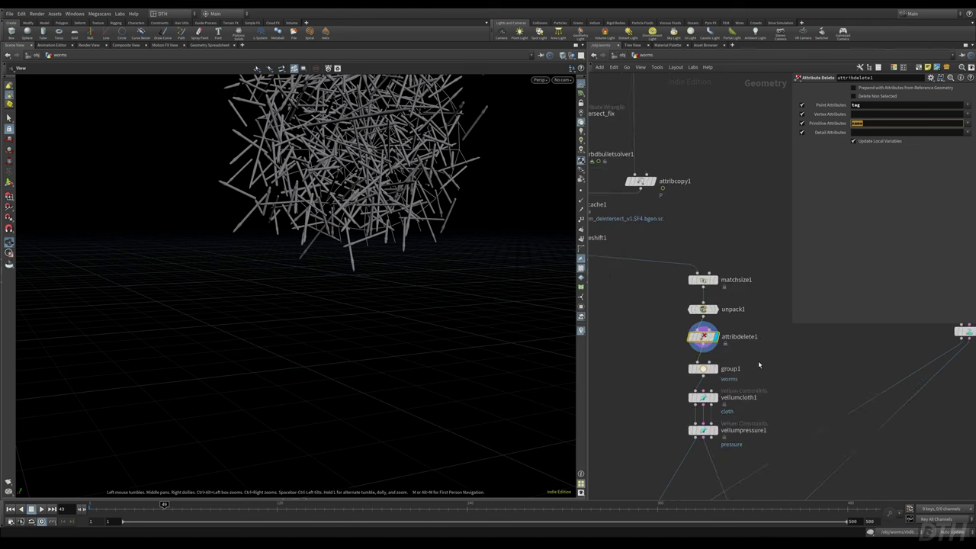
# - Display group1 and review its worms primitive group alongside the vellumcloth1 and vellumpressure1 nodes that follow
pyautogui.click(699, 369)
pyautogui.moveTo(781, 380); pyautogui.dragTo(779, 331, button='middle')
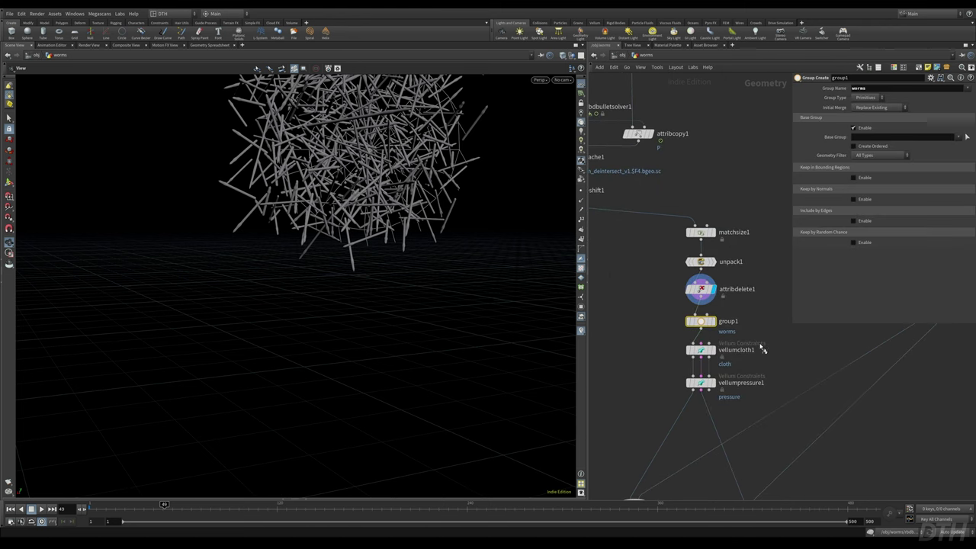
pyautogui.press('r')
pyautogui.moveTo(811, 368); pyautogui.dragTo(717, 379, button='middle')
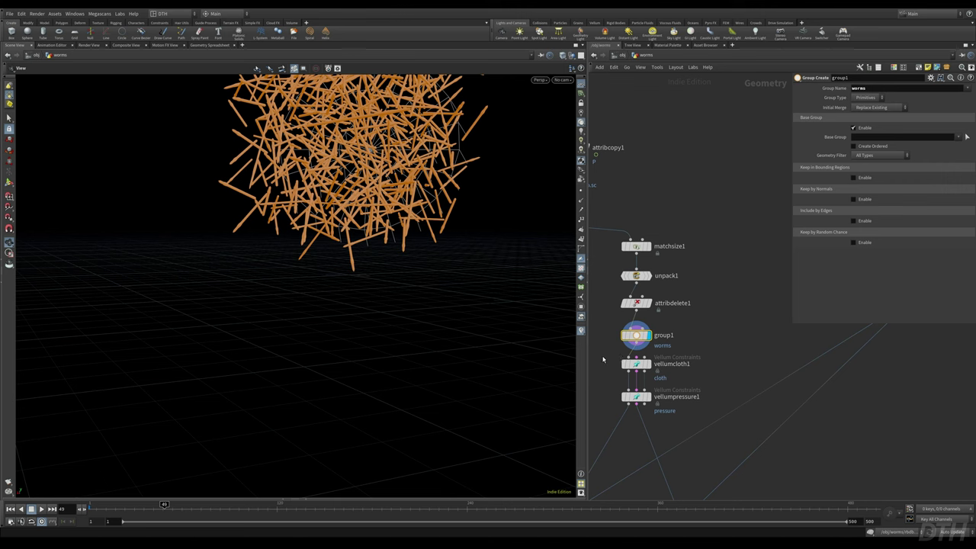
pyautogui.moveTo(603, 358); pyautogui.dragTo(704, 418)
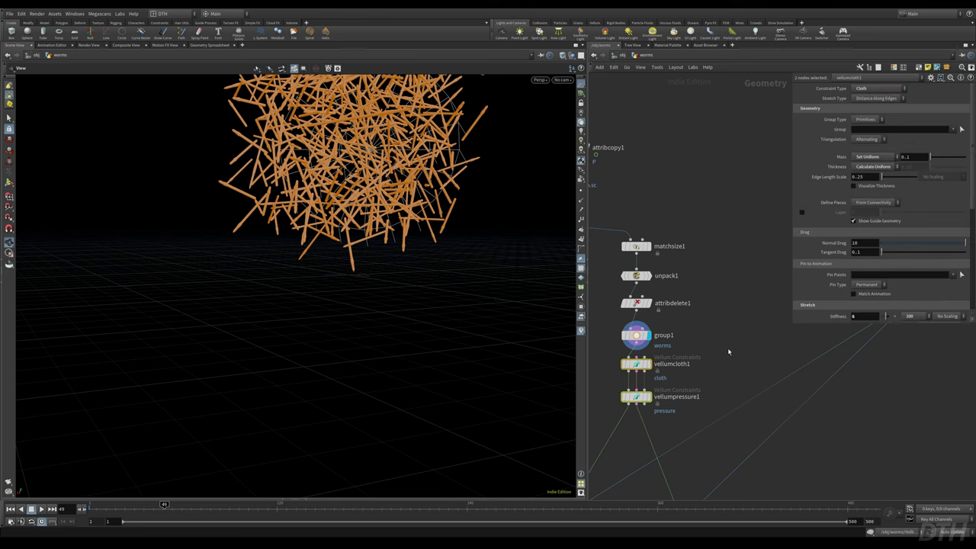
pyautogui.click(662, 339)
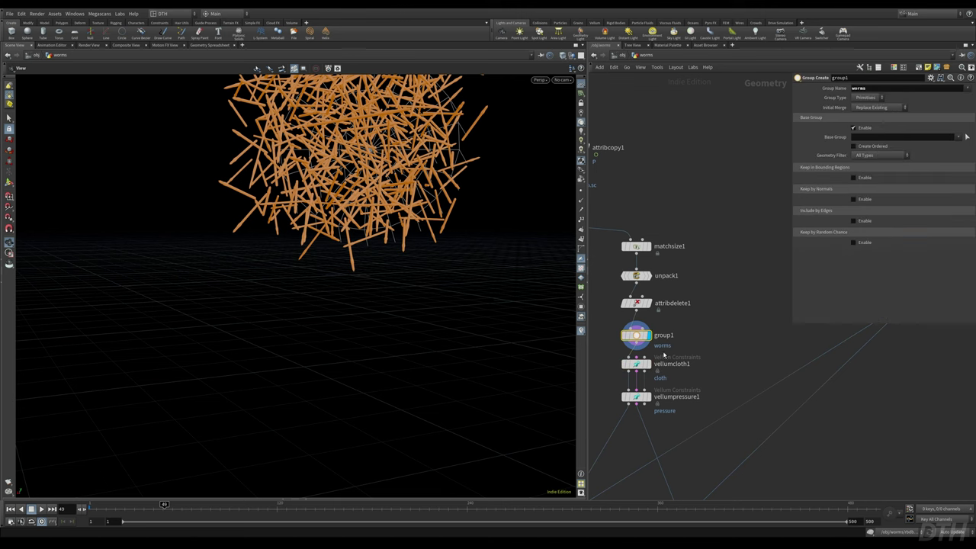
# - Display matchsize2 in the separate drawcurve1 branch beside the worms network
pyautogui.scroll(-5, 678, 420)
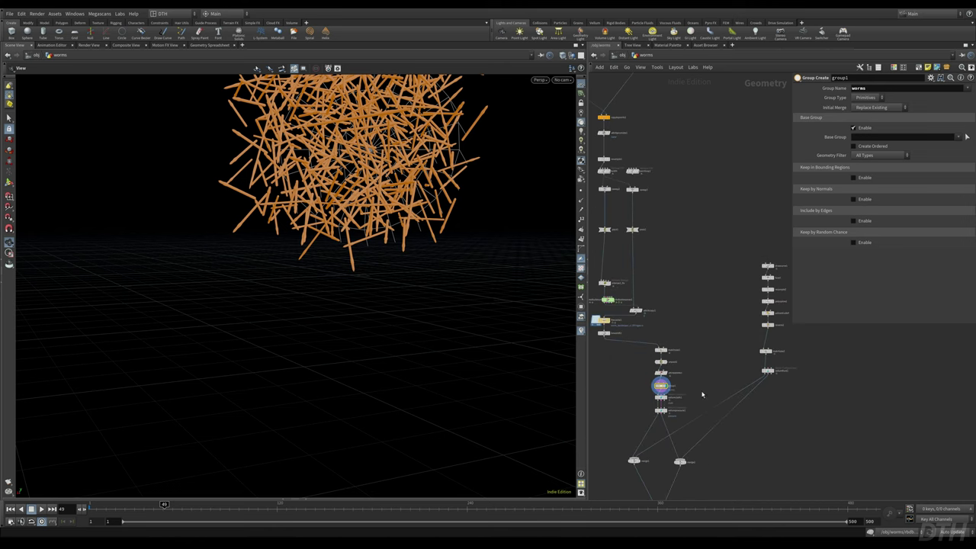
pyautogui.moveTo(720, 372); pyautogui.dragTo(681, 376, button='middle')
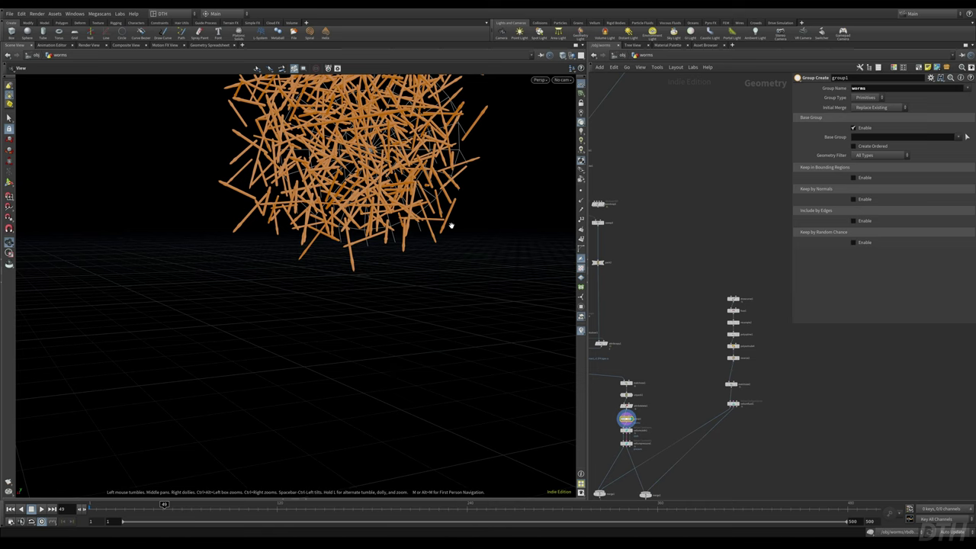
pyautogui.moveTo(451, 226); pyautogui.dragTo(439, 270)
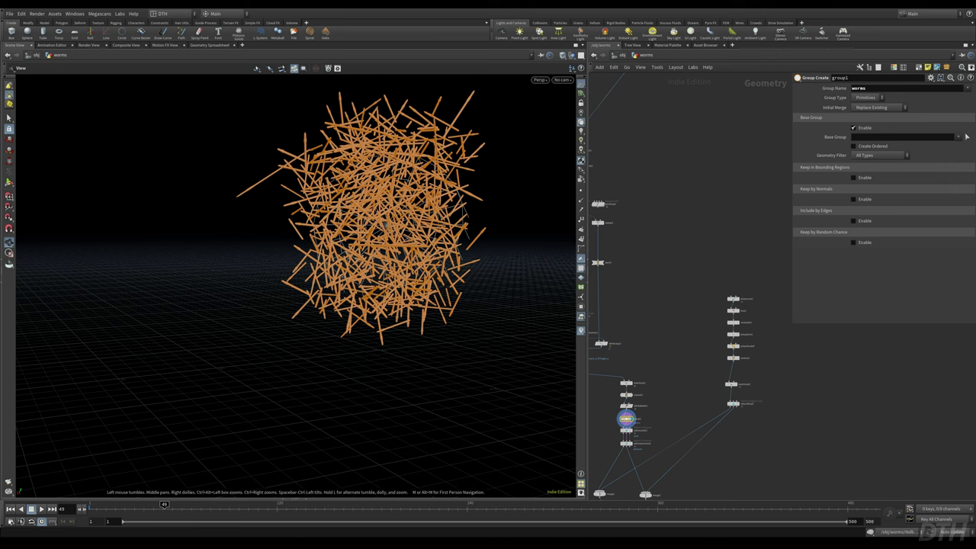
pyautogui.scroll(4, 815, 333)
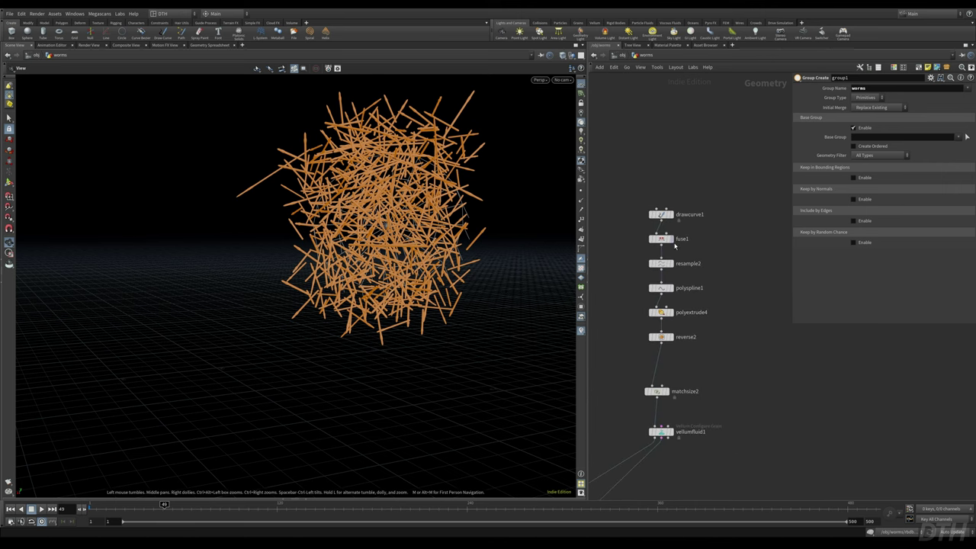
pyautogui.moveTo(734, 399); pyautogui.dragTo(645, 376)
pyautogui.click(667, 392)
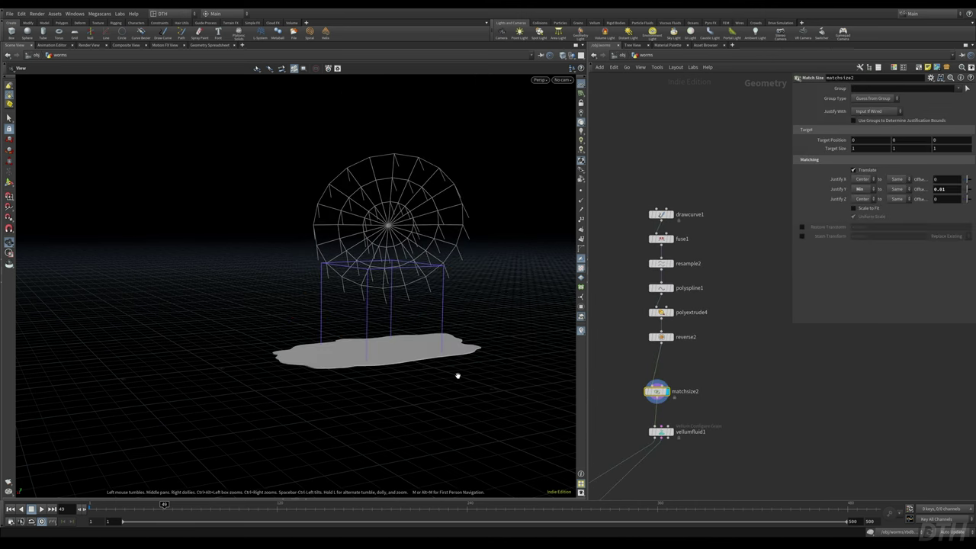
# - Frame the flat puddle shape and examine its outline from above
pyautogui.hotkey('space', 'f')
pyautogui.scroll(8, 384, 292)
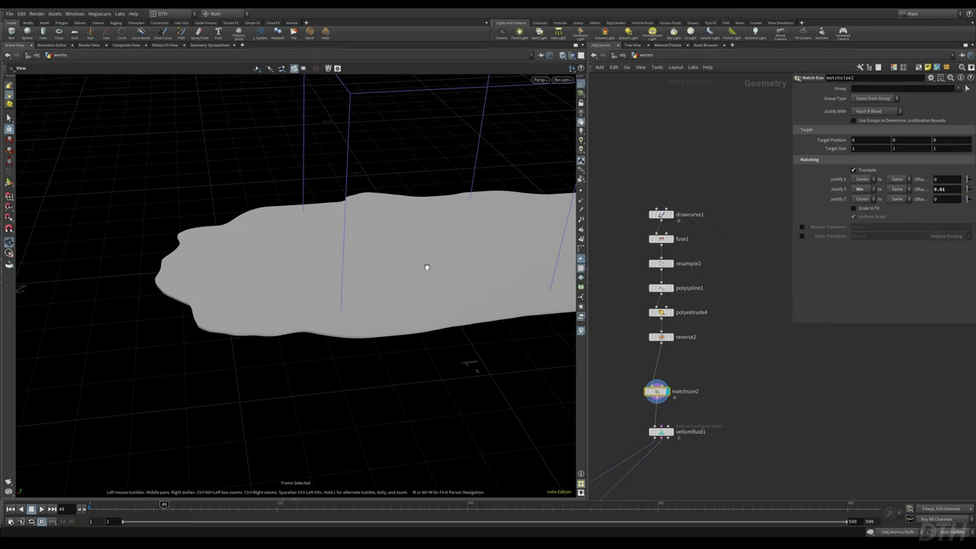
pyautogui.moveTo(272, 289); pyautogui.dragTo(369, 291)
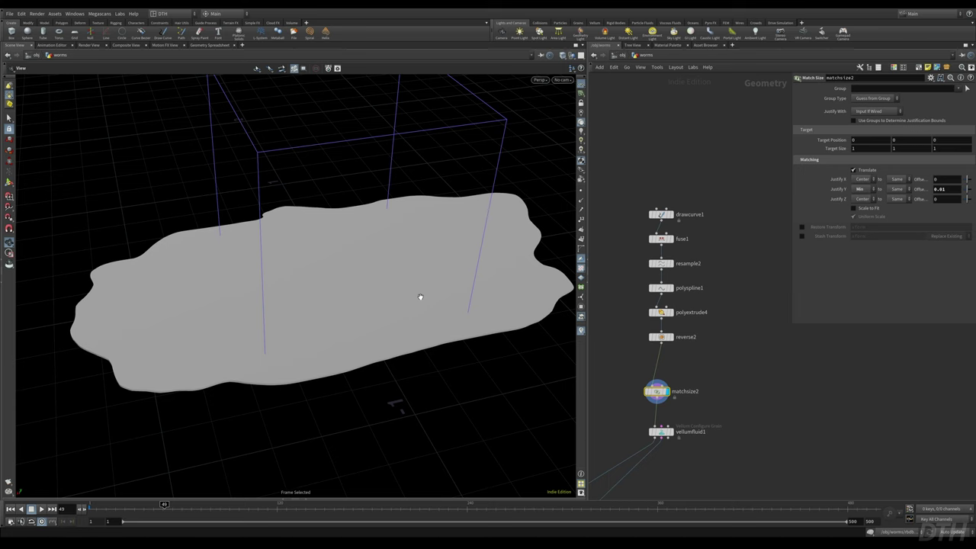
pyautogui.moveTo(492, 234); pyautogui.dragTo(464, 311)
pyautogui.moveTo(446, 236); pyautogui.dragTo(451, 254, button='middle')
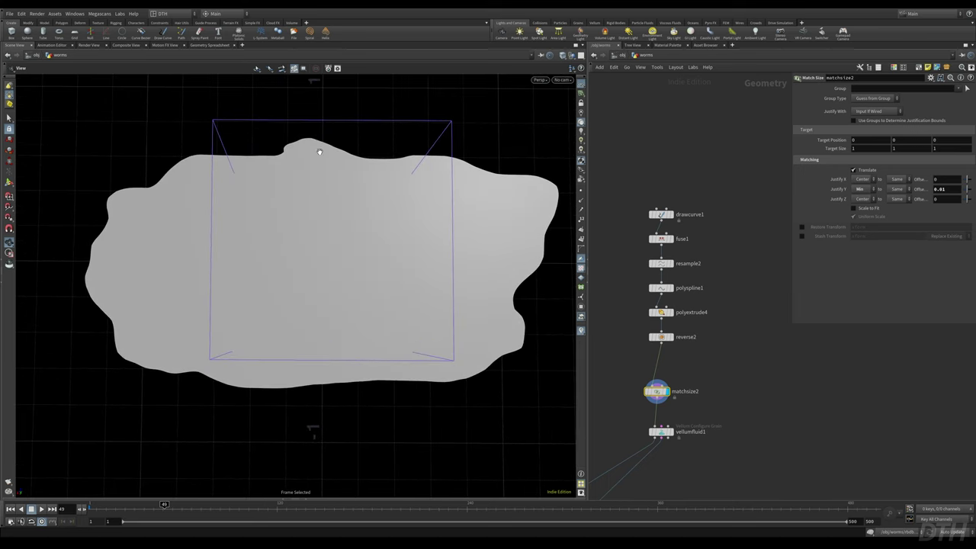
pyautogui.keyDown('alt'); pyautogui.moveTo(483, 382); pyautogui.dragTo(464, 376, button='middle'); pyautogui.keyUp('alt')
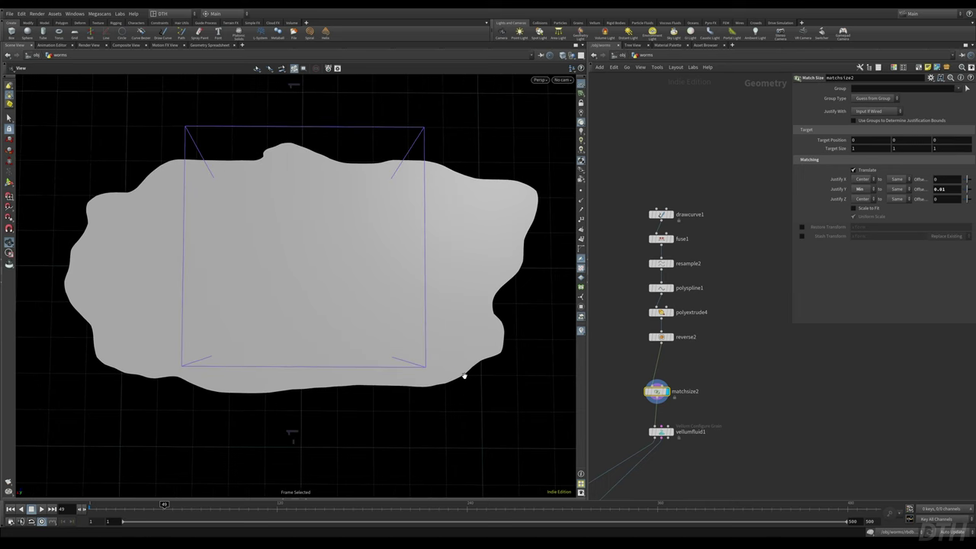
pyautogui.keyDown('alt'); pyautogui.moveTo(462, 355); pyautogui.dragTo(403, 318, button='right'); pyautogui.keyUp('alt')
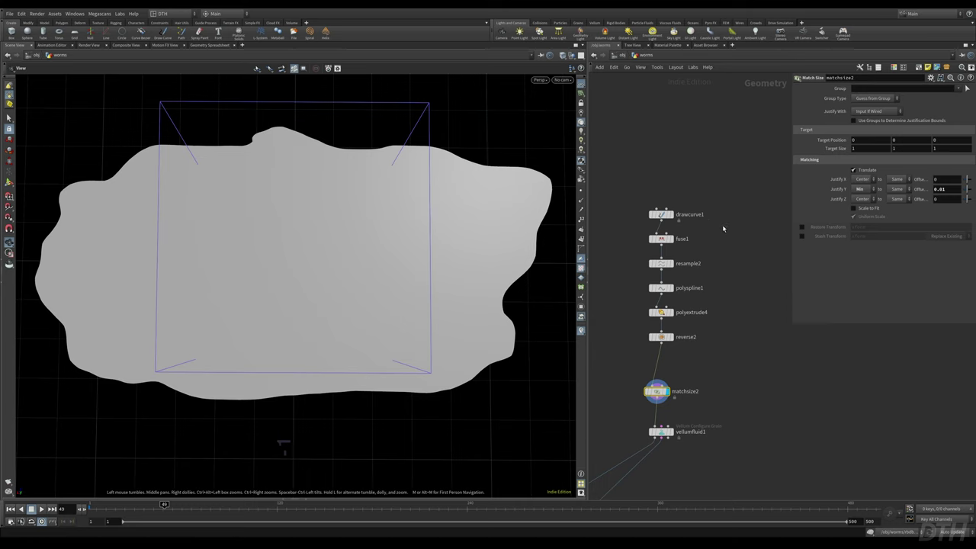
# - Display drawcurve1 and review the puddle outline together with its Projection plane setting
pyautogui.click(662, 215)
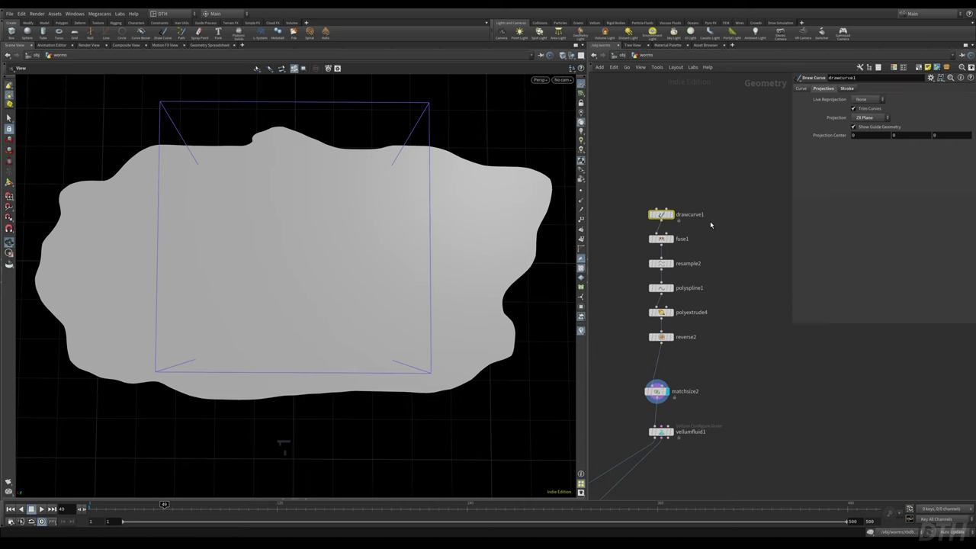
pyautogui.press('r')
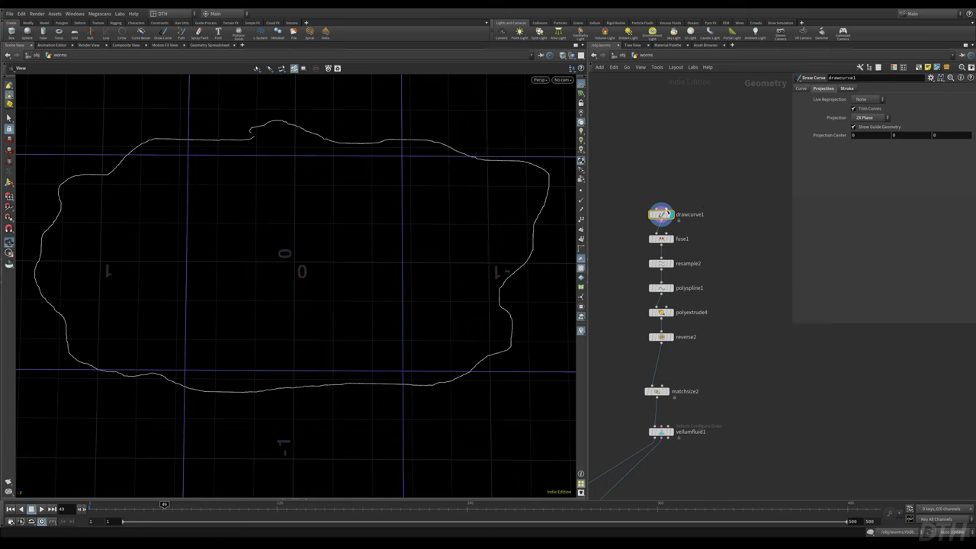
pyautogui.click(735, 217)
pyautogui.moveTo(700, 200); pyautogui.dragTo(639, 229)
pyautogui.click(872, 117)
pyautogui.click(874, 118)
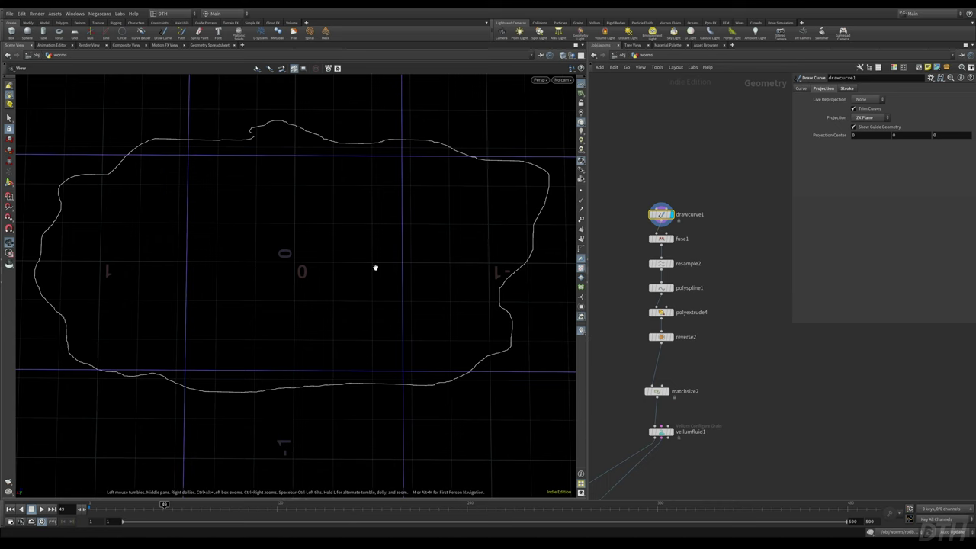
# - Try a freehand curve inside the existing drawcurve1 outline and undo the stroke
pyautogui.press('Return')
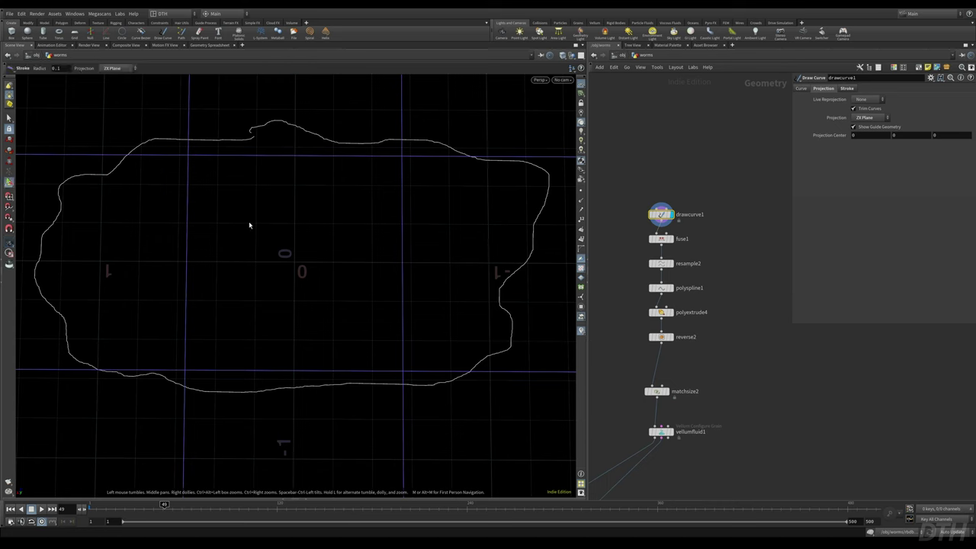
pyautogui.moveTo(307, 246)
pyautogui.mouseDown()
pyautogui.moveTo(429, 277)
pyautogui.moveTo(451, 262)
pyautogui.moveTo(281, 320)
pyautogui.mouseUp()
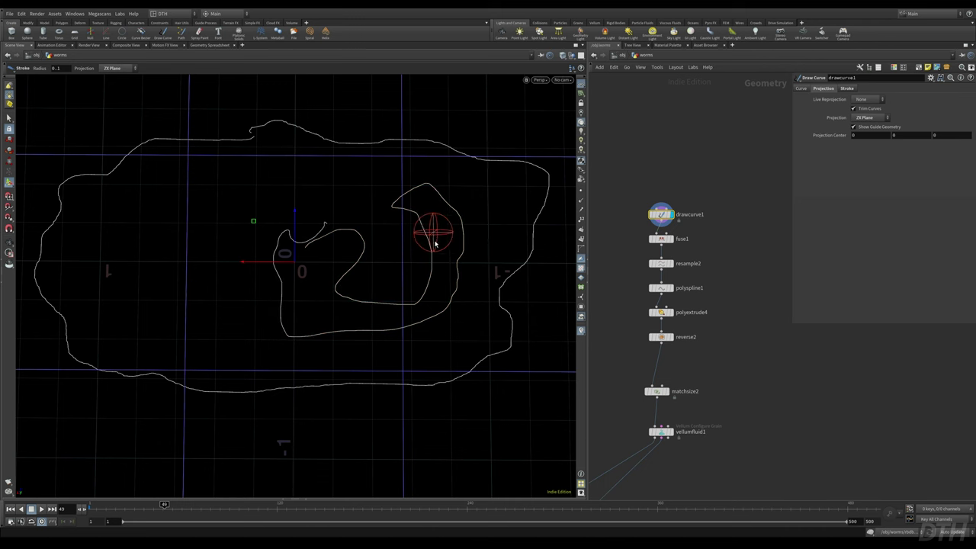
pyautogui.hotkey('ctrl', 'z')
pyautogui.keyDown('alt'); pyautogui.moveTo(402, 246); pyautogui.dragTo(203, 257, button='right'); pyautogui.keyUp('alt')
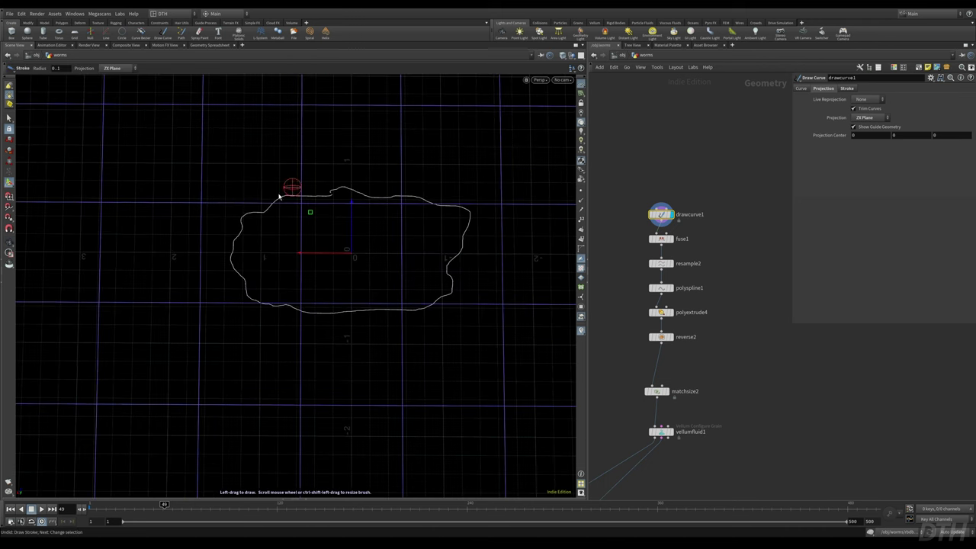
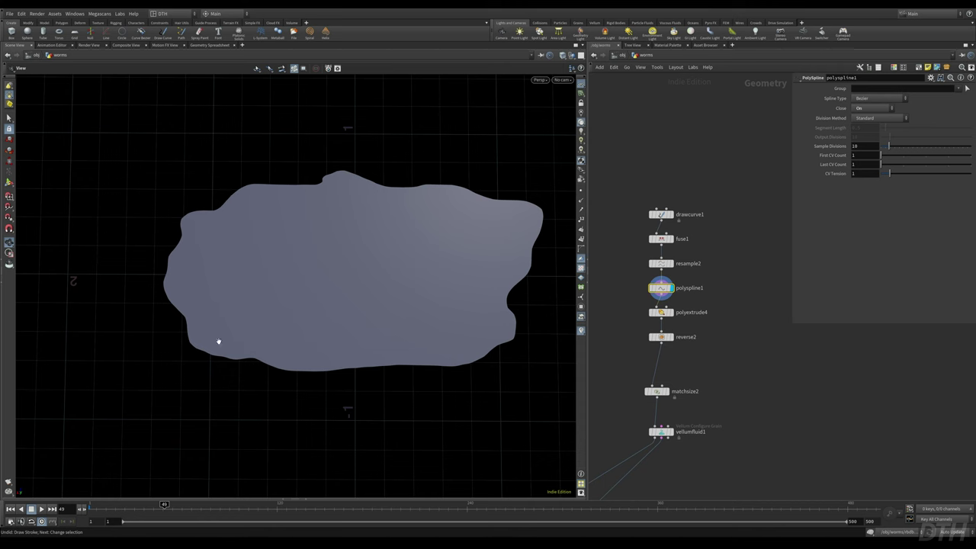
# - Display polyextrude4 and examine the puddle's thin edge alongside the Translate Y value of its extrusion
pyautogui.moveTo(287, 301); pyautogui.dragTo(323, 183)
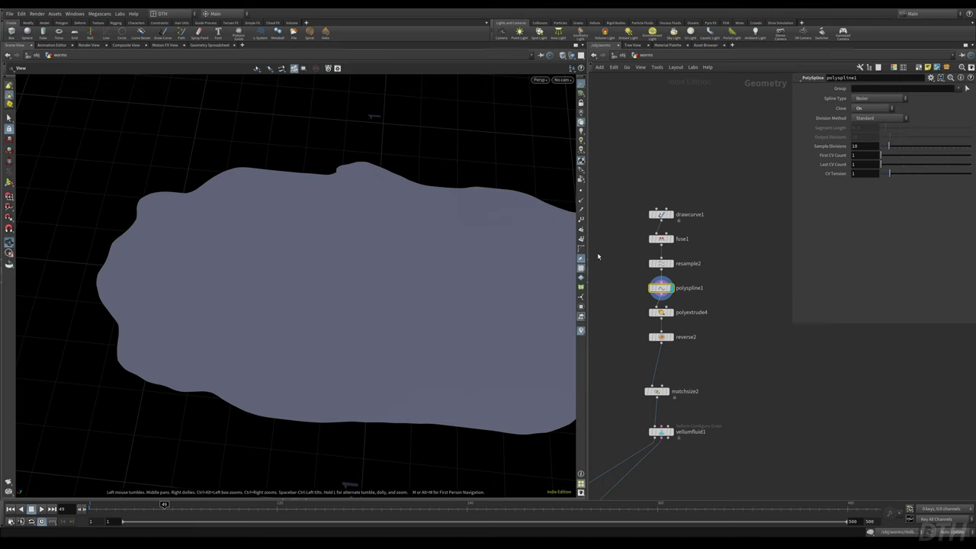
pyautogui.click(662, 312)
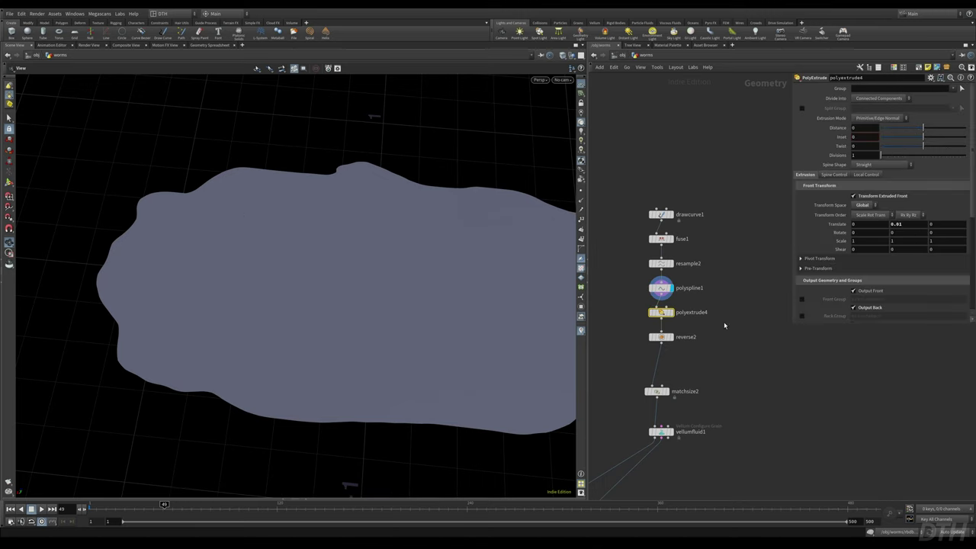
pyautogui.press('r')
pyautogui.moveTo(267, 338); pyautogui.dragTo(205, 428)
pyautogui.moveTo(266, 404); pyautogui.dragTo(420, 347, button='right')
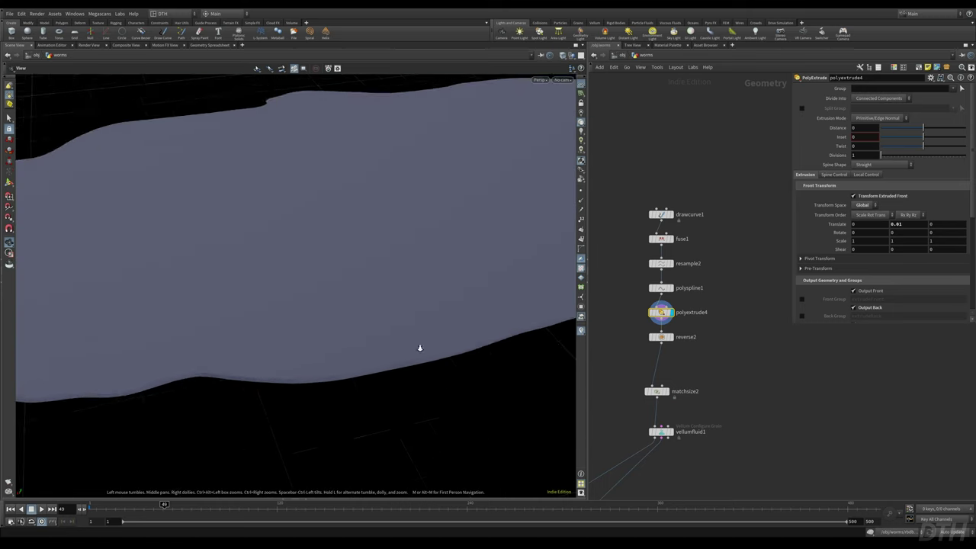
pyautogui.moveTo(420, 348); pyautogui.dragTo(573, 327)
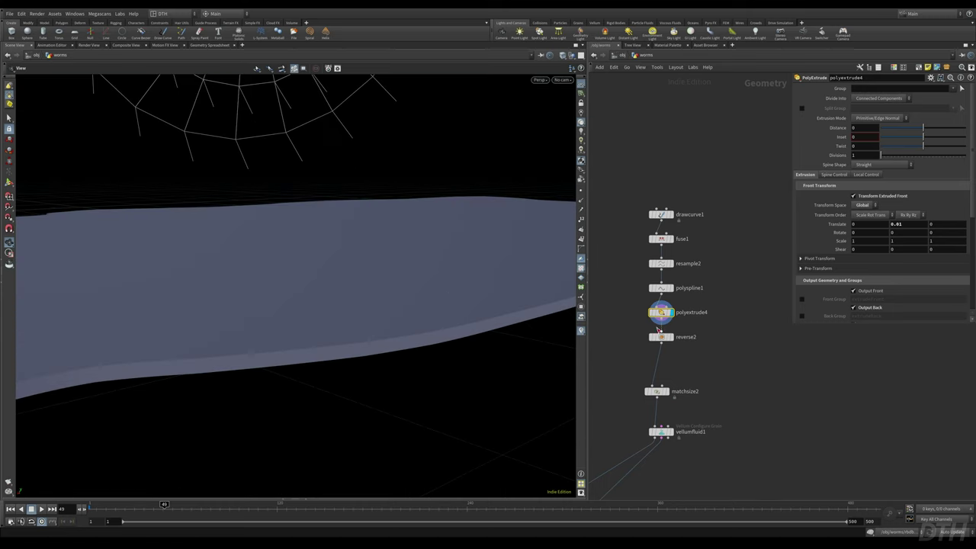
pyautogui.click(909, 224)
# - Display reverse2 and polyextrude4 alternately to compare the direction of the puddle's surface normals
pyautogui.click(661, 337)
pyautogui.press('r')
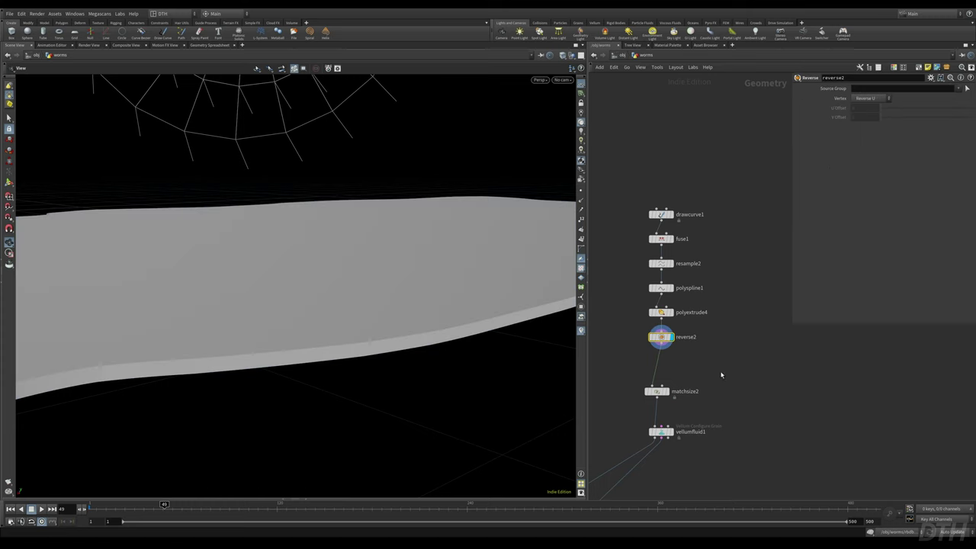
pyautogui.moveTo(320, 327); pyautogui.dragTo(340, 331)
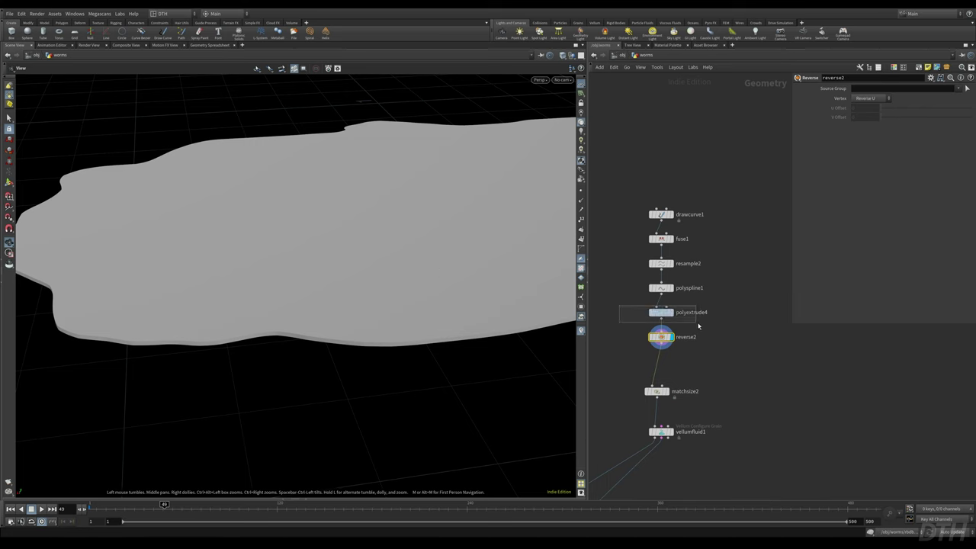
pyautogui.click(662, 313)
pyautogui.press('r')
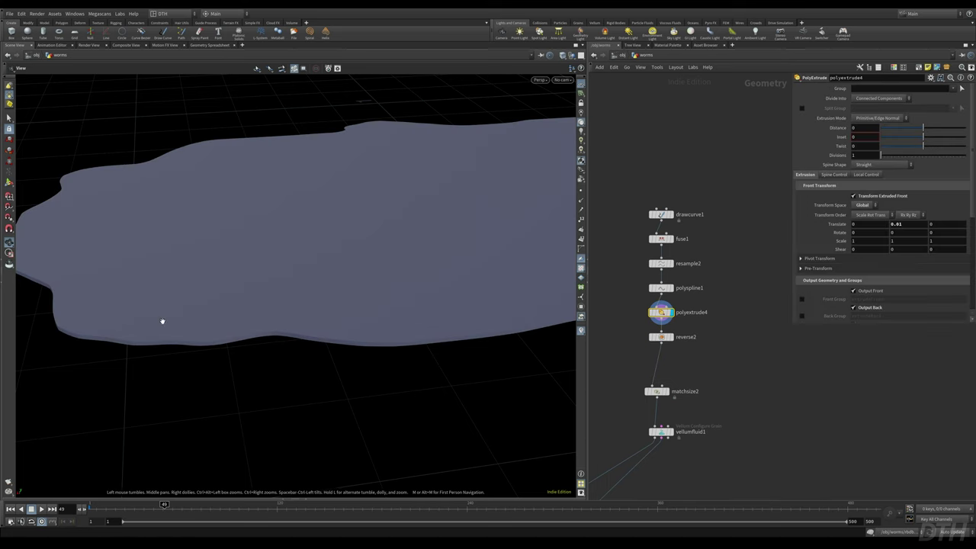
pyautogui.click(661, 337)
pyautogui.press('r')
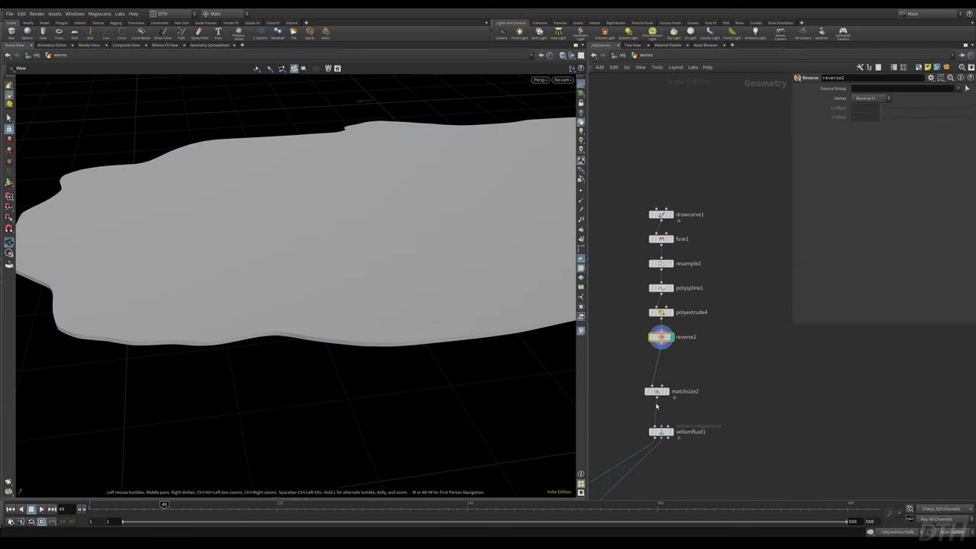
# - Display matchsize2 and examine the puddle's height above the ground plane against its Justify Y offset
pyautogui.click(657, 391)
pyautogui.moveTo(339, 341); pyautogui.dragTo(383, 303)
pyautogui.press('r')
pyautogui.keyDown('alt'); pyautogui.moveTo(290, 352); pyautogui.dragTo(383, 381); pyautogui.keyUp('alt')
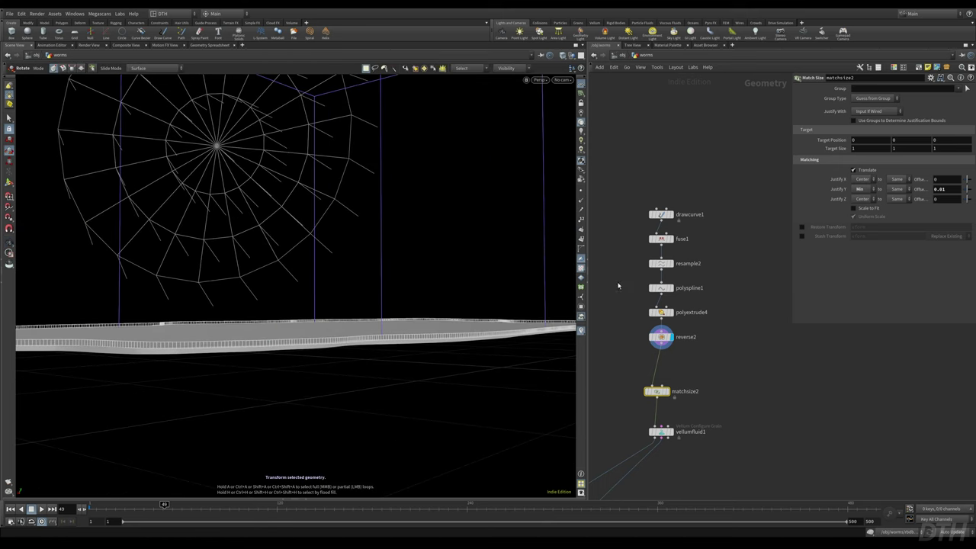
pyautogui.click(667, 391)
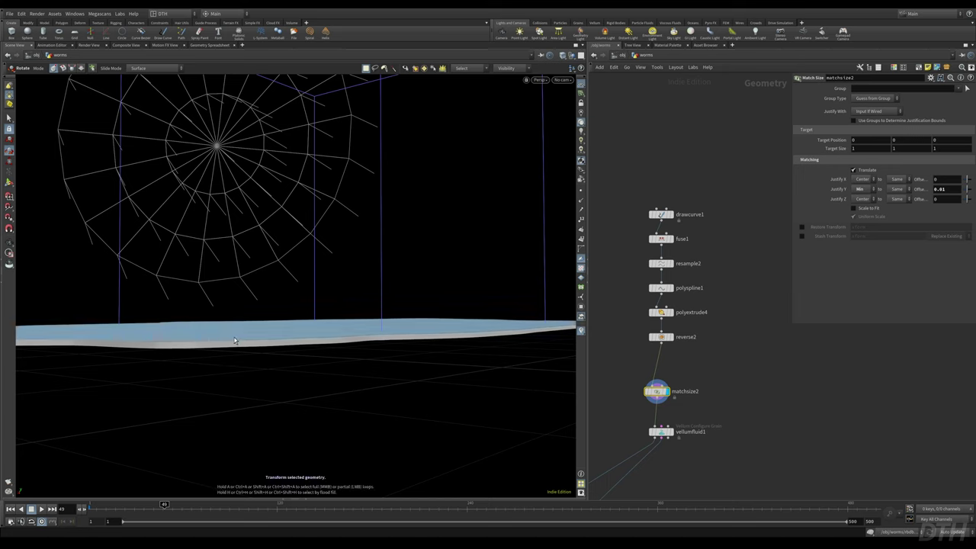
pyautogui.keyDown('alt'); pyautogui.moveTo(235, 343); pyautogui.dragTo(206, 325); pyautogui.keyUp('alt')
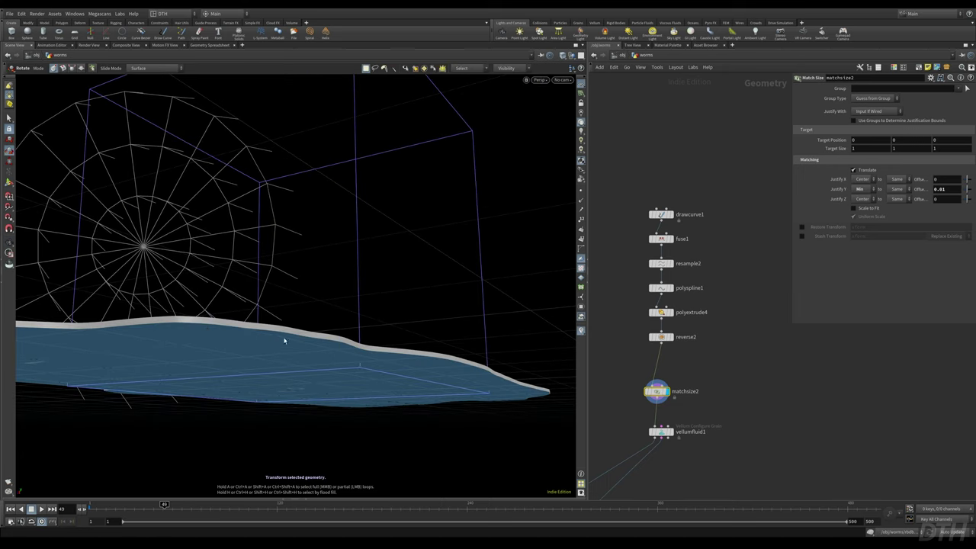
pyautogui.moveTo(285, 341); pyautogui.dragTo(409, 337)
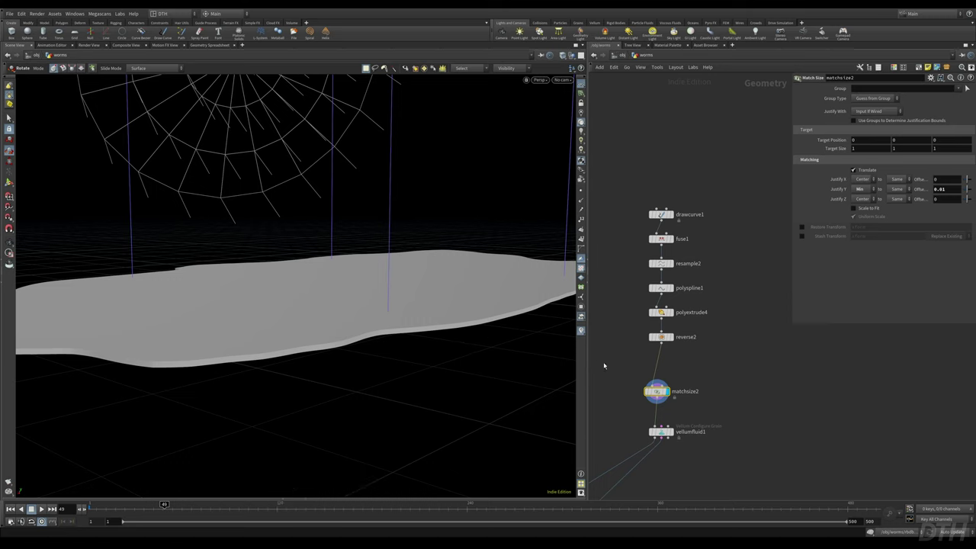
# - Show group1 as a template to compare the worms' position with the puddle below, and turn the template off again
pyautogui.moveTo(658, 392); pyautogui.dragTo(665, 382)
pyautogui.scroll(-5, 762, 384)
pyautogui.press('f')
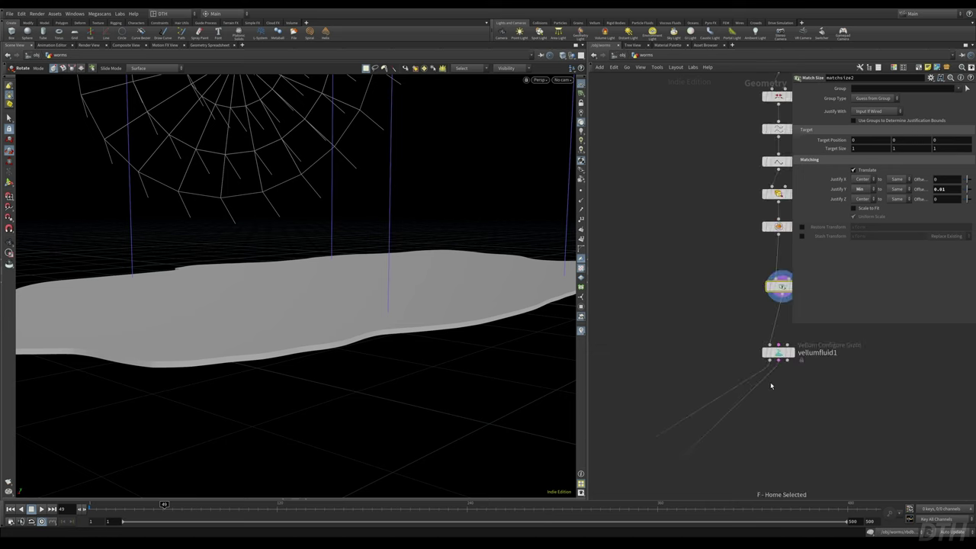
pyautogui.moveTo(799, 390); pyautogui.dragTo(771, 383, button='right')
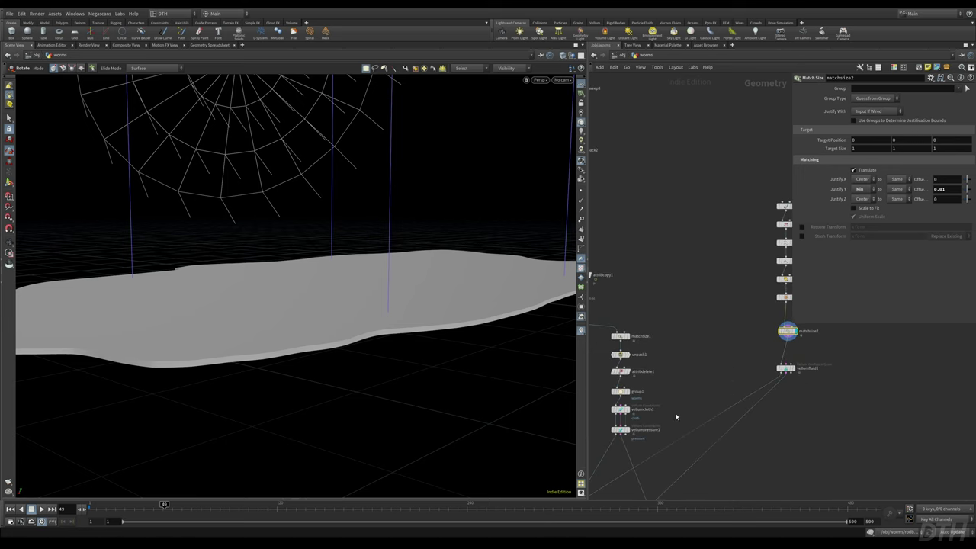
pyautogui.moveTo(661, 421); pyautogui.dragTo(684, 401, button='middle')
pyautogui.moveTo(656, 384)
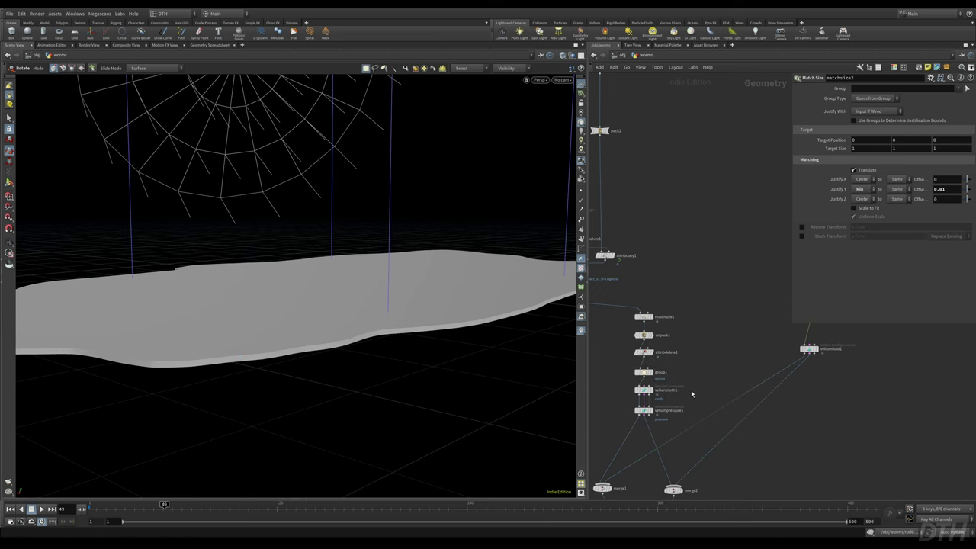
pyautogui.click(654, 383)
pyautogui.keyDown('alt'); pyautogui.moveTo(396, 321); pyautogui.dragTo(249, 320, button='right'); pyautogui.keyUp('alt')
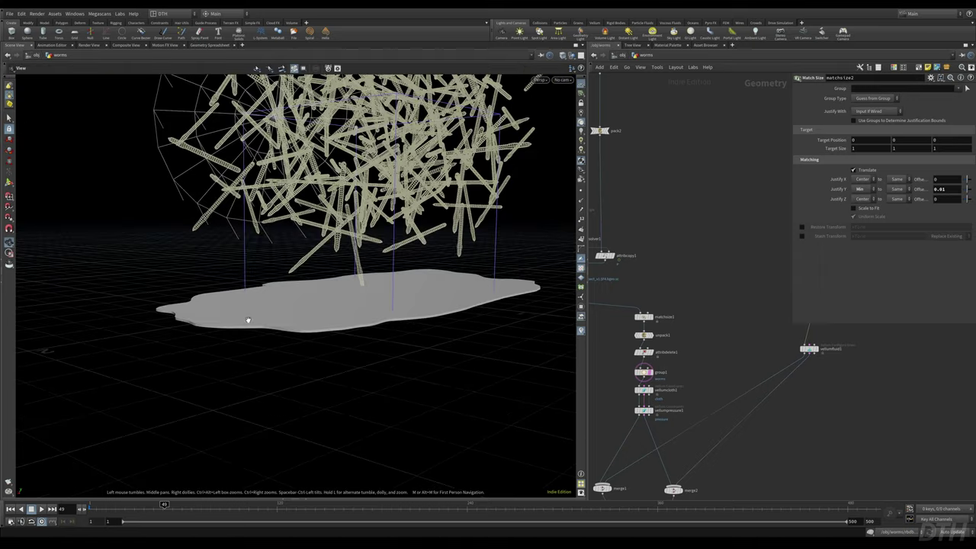
pyautogui.keyDown('alt'); pyautogui.moveTo(432, 274); pyautogui.dragTo(419, 335, button='middle'); pyautogui.keyUp('alt')
pyautogui.moveTo(418, 336); pyautogui.dragTo(379, 359)
pyautogui.press('r')
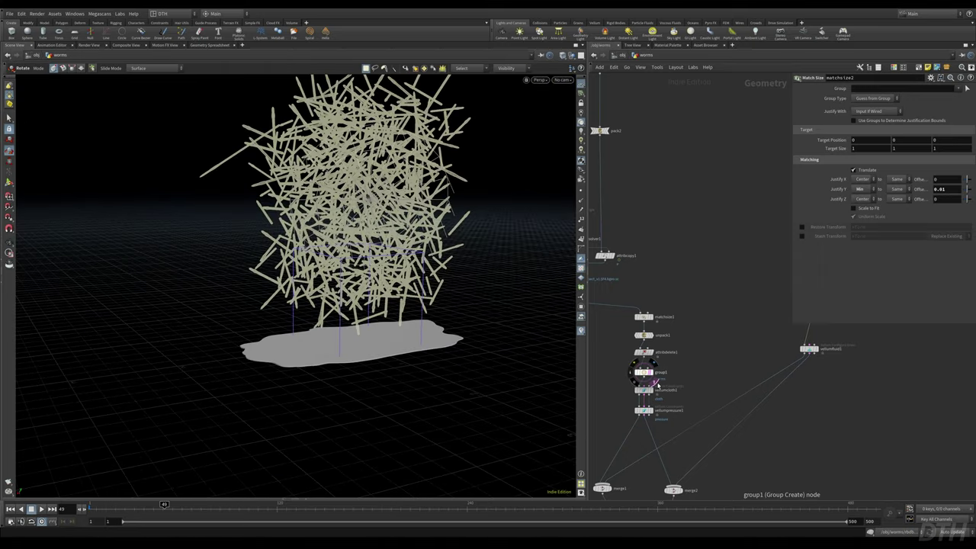
pyautogui.click(658, 383)
pyautogui.moveTo(721, 374); pyautogui.dragTo(621, 407, button='middle')
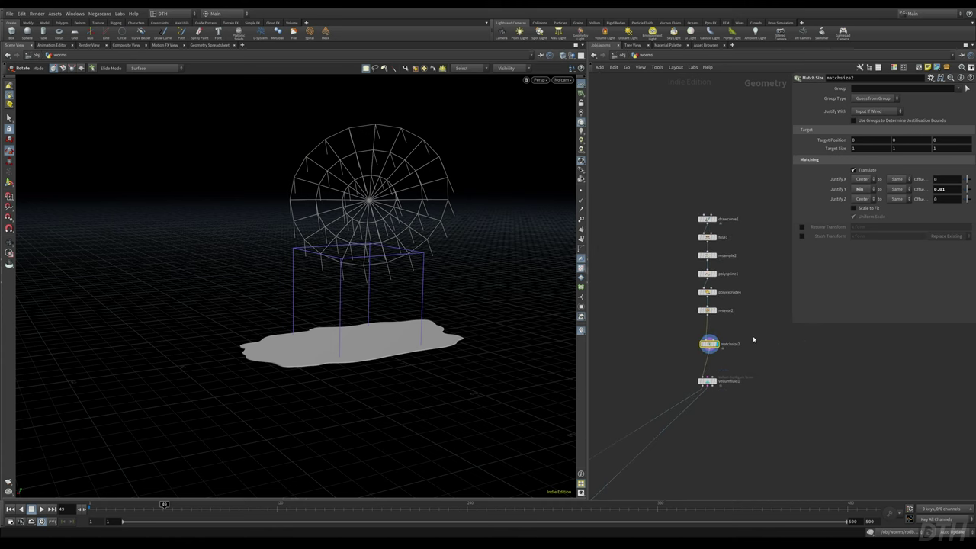
# - Examine the puddle's outline and flat surface up close from above, with matchsize2 and vellumfluid1 in view in the network
pyautogui.scroll(5, 763, 363)
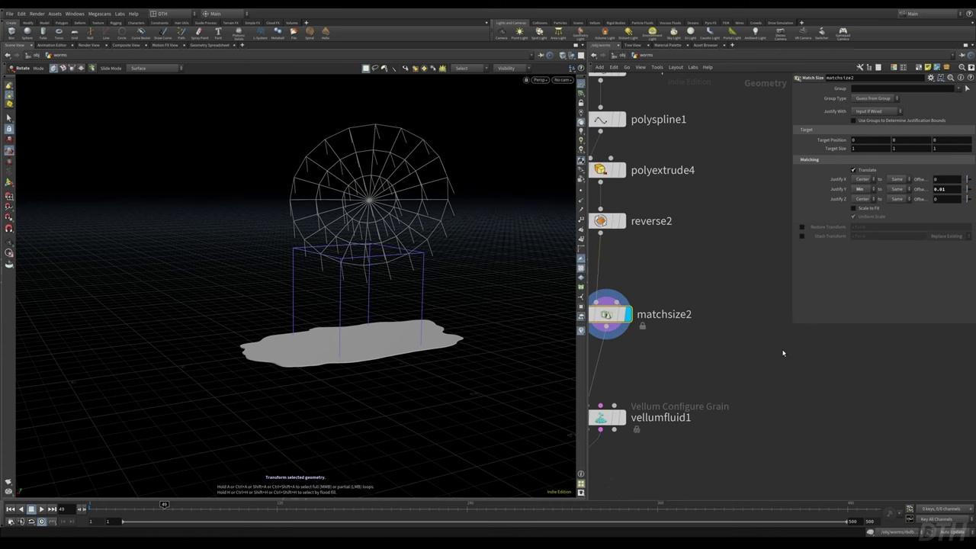
pyautogui.moveTo(701, 389); pyautogui.dragTo(781, 367, button='middle')
pyautogui.scroll(2, 439, 340)
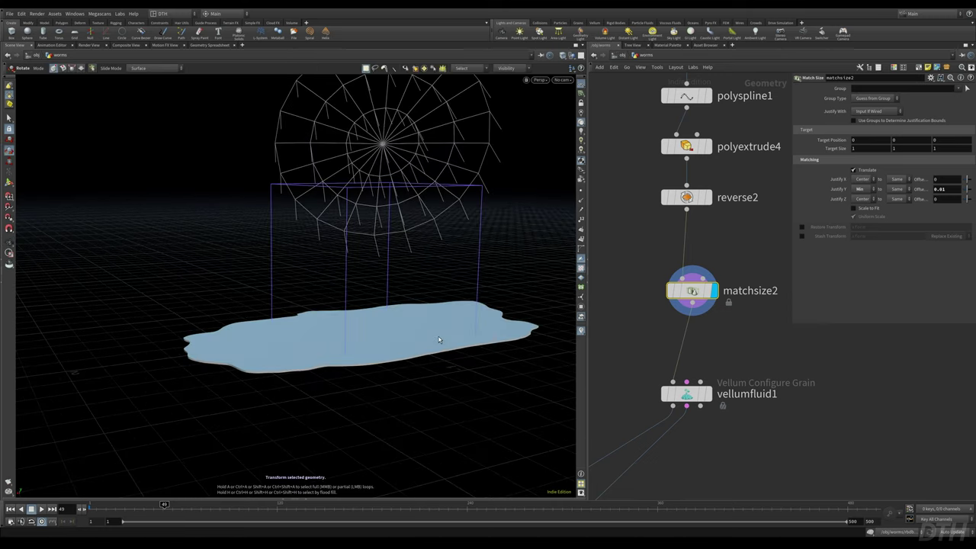
pyautogui.press('Escape')
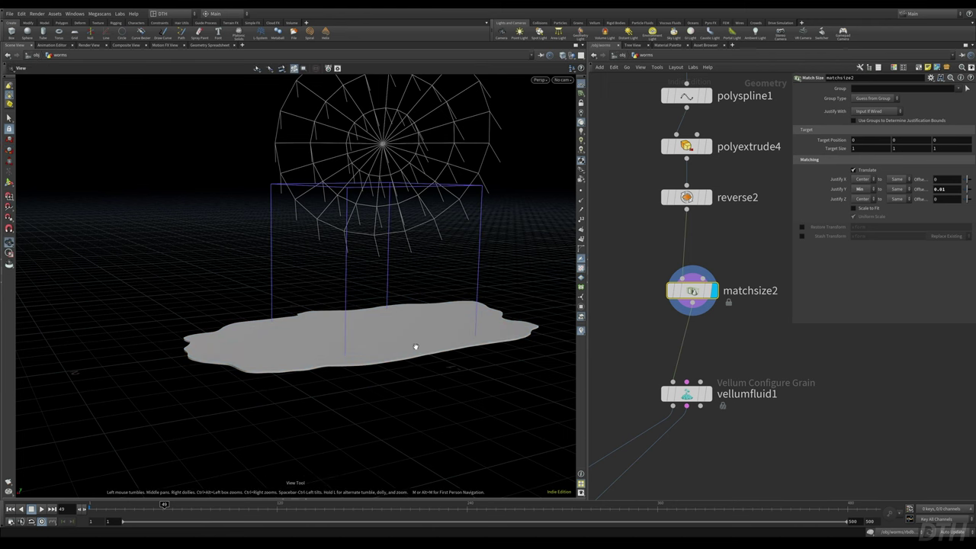
pyautogui.moveTo(266, 354); pyautogui.dragTo(315, 374)
pyautogui.moveTo(267, 381); pyautogui.dragTo(386, 360, button='right')
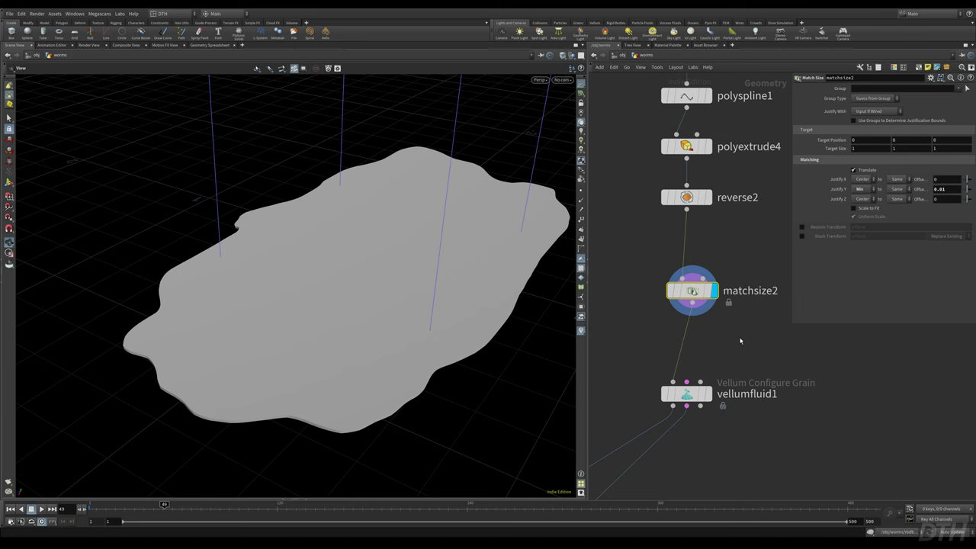
# - Show the parameters of the vellumfluid1 grain configuration node and align the node directly beneath matchsize2
pyautogui.click(687, 393)
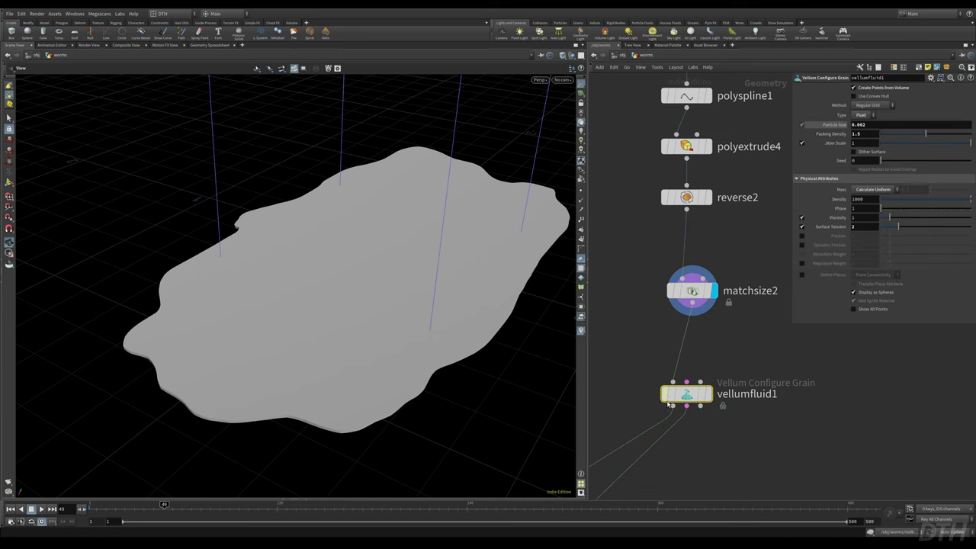
pyautogui.moveTo(686, 394); pyautogui.dragTo(692, 388)
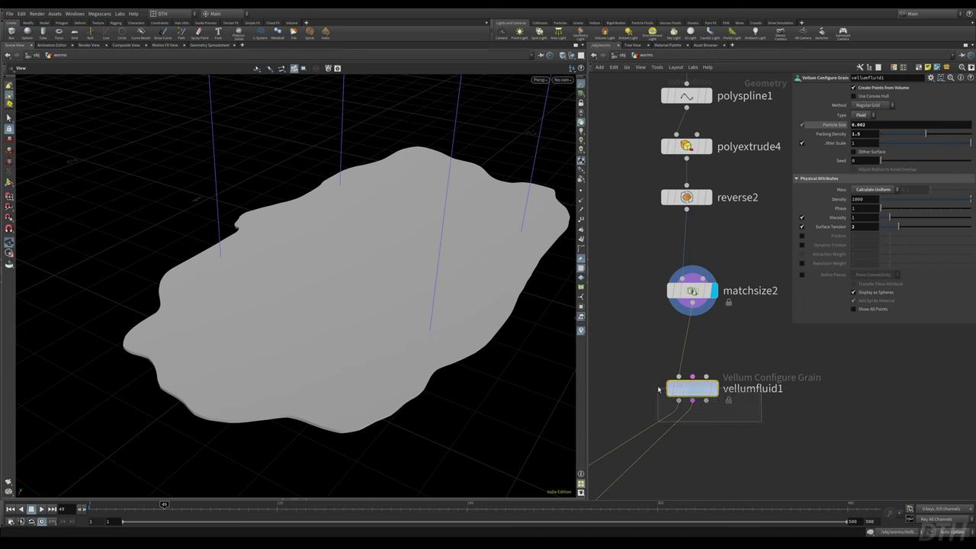
# - Display the vellumfluid1 output and examine the generated fluid particles close up along the puddle's edge
pyautogui.press('r')
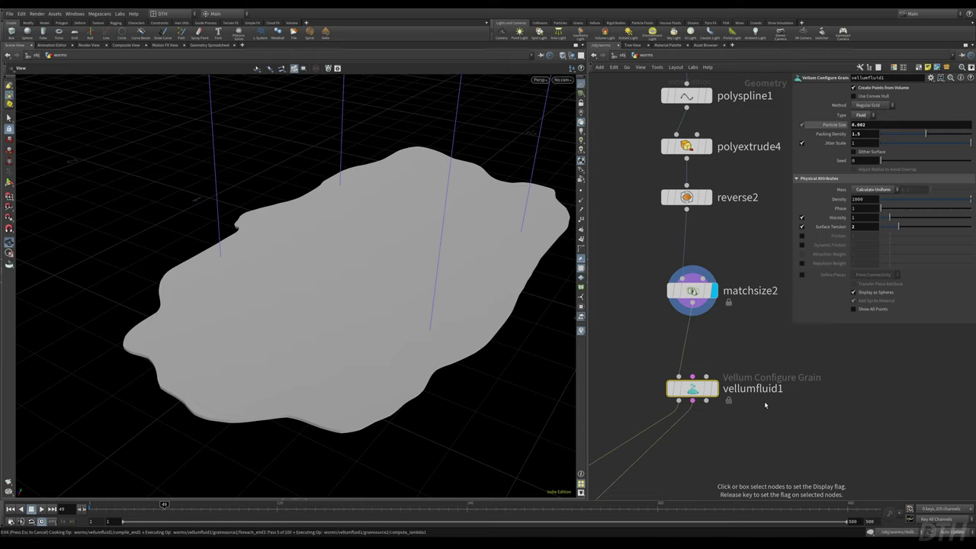
pyautogui.scroll(10, 338, 390)
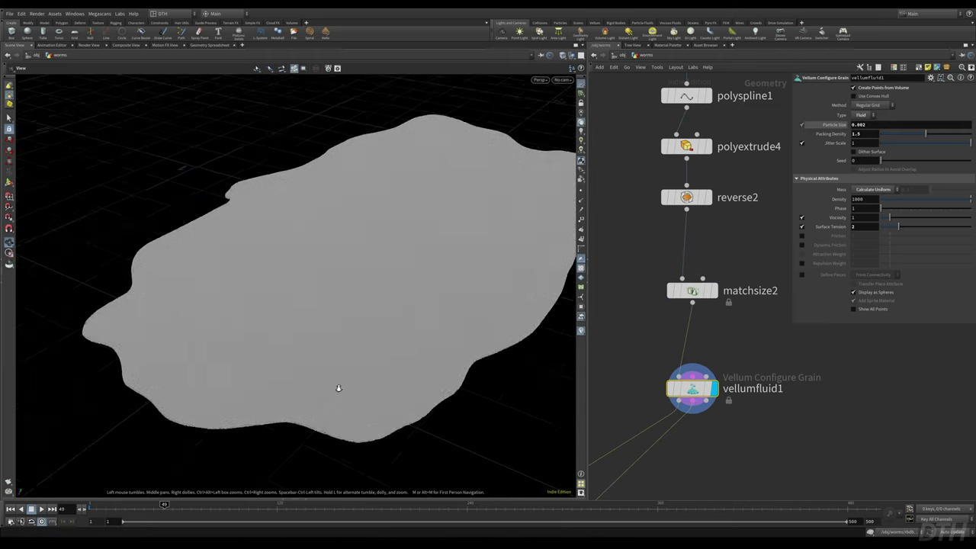
pyautogui.moveTo(351, 389); pyautogui.dragTo(391, 296, button='middle')
pyautogui.moveTo(235, 381); pyautogui.dragTo(300, 349, button='right')
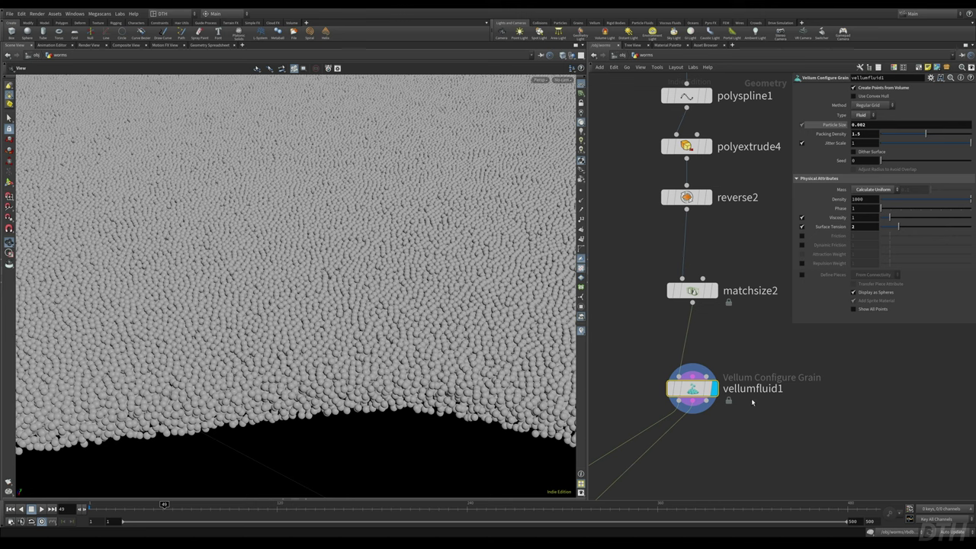
# - Try a particle size of 0.01 on vellumfluid1, view the whole puddle, and undo the change
pyautogui.click(874, 125)
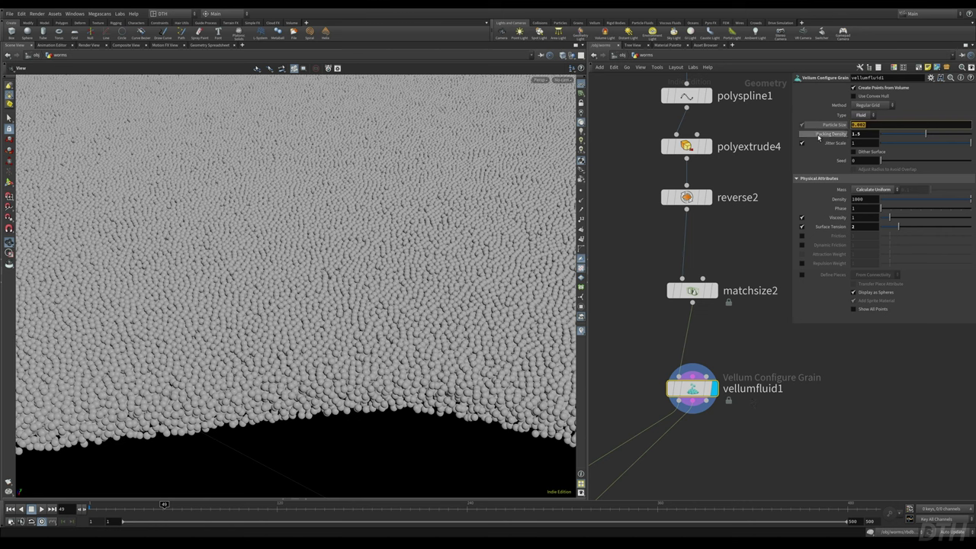
pyautogui.moveTo(397, 260)
pyautogui.mouseDown(button='right')
pyautogui.moveTo(203, 275)
pyautogui.moveTo(268, 340)
pyautogui.moveTo(305, 340)
pyautogui.moveTo(281, 348)
pyautogui.mouseUp(button='right')
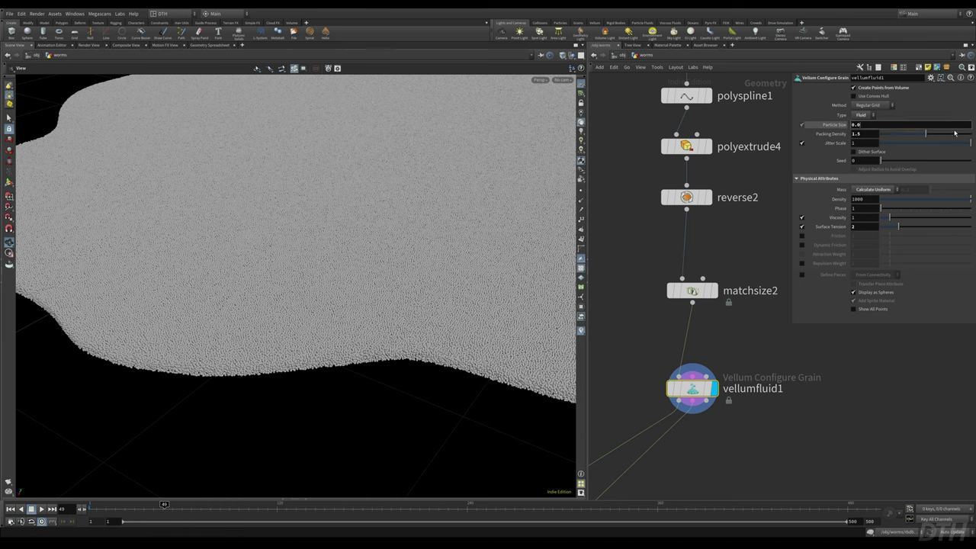
pyautogui.press('Return')
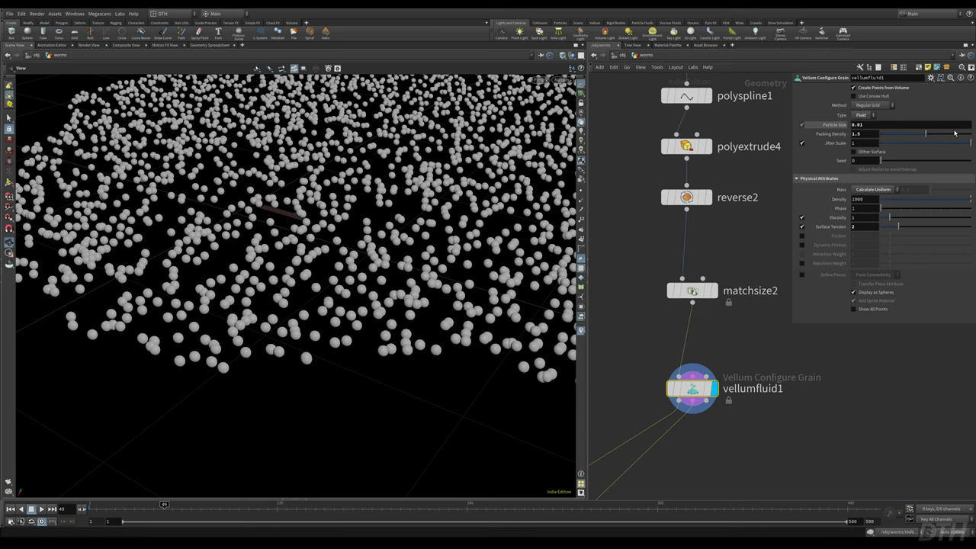
pyautogui.moveTo(381, 244); pyautogui.dragTo(207, 264, button='right')
pyautogui.moveTo(470, 168); pyautogui.dragTo(399, 222, button='middle')
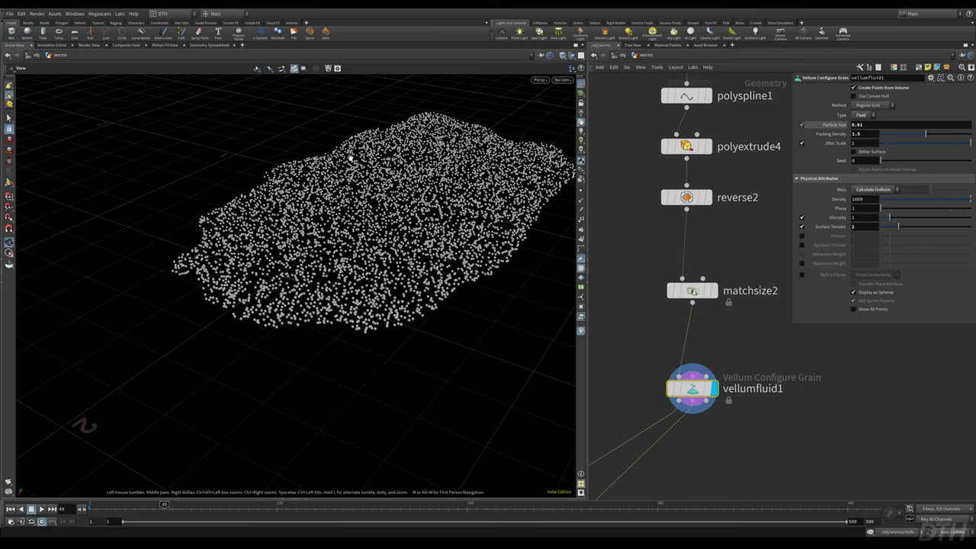
pyautogui.hotkey('ctrl', 'z')
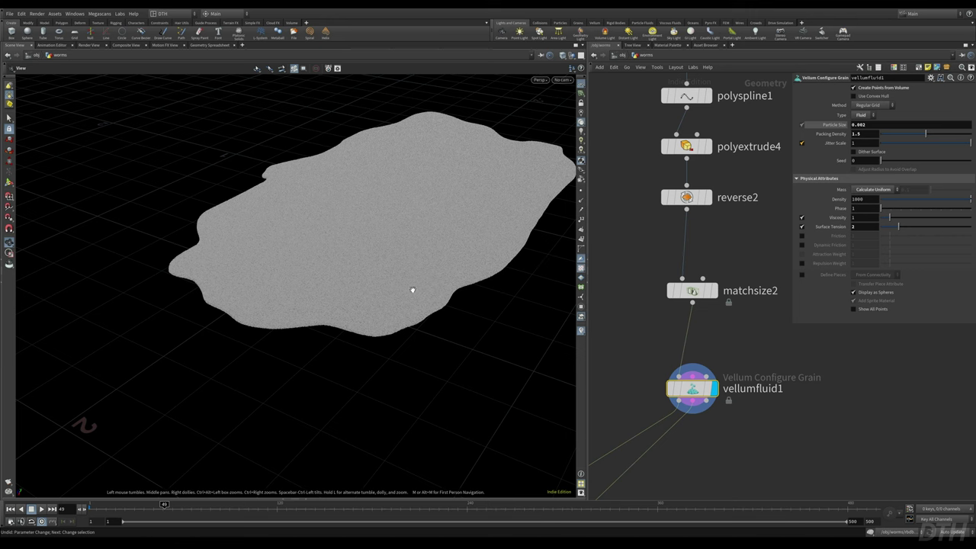
# - Try a jitter scale of 0.214 on vellumfluid1, inspect the particle layout, and restore the scale to 1
pyautogui.moveTo(267, 298); pyautogui.dragTo(475, 274, button='right')
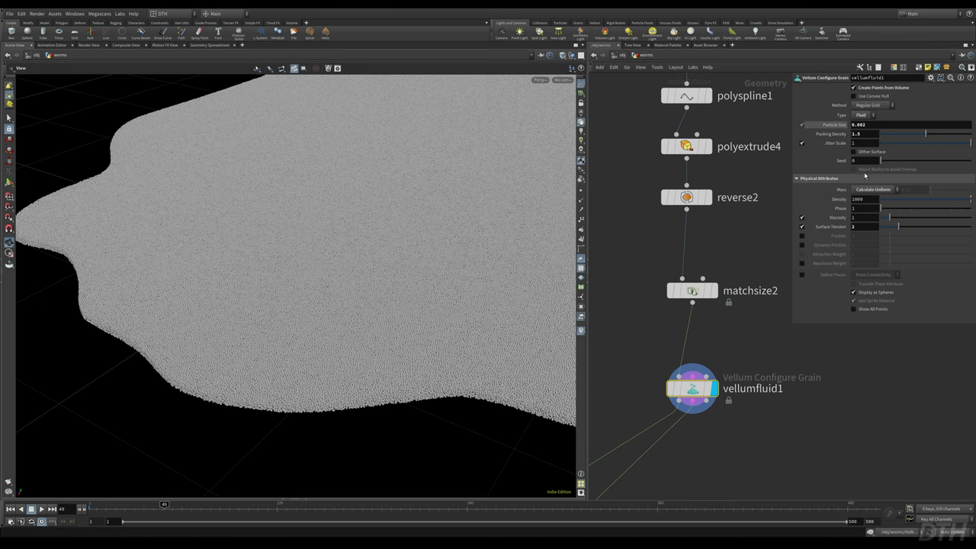
pyautogui.moveTo(906, 145); pyautogui.dragTo(902, 145)
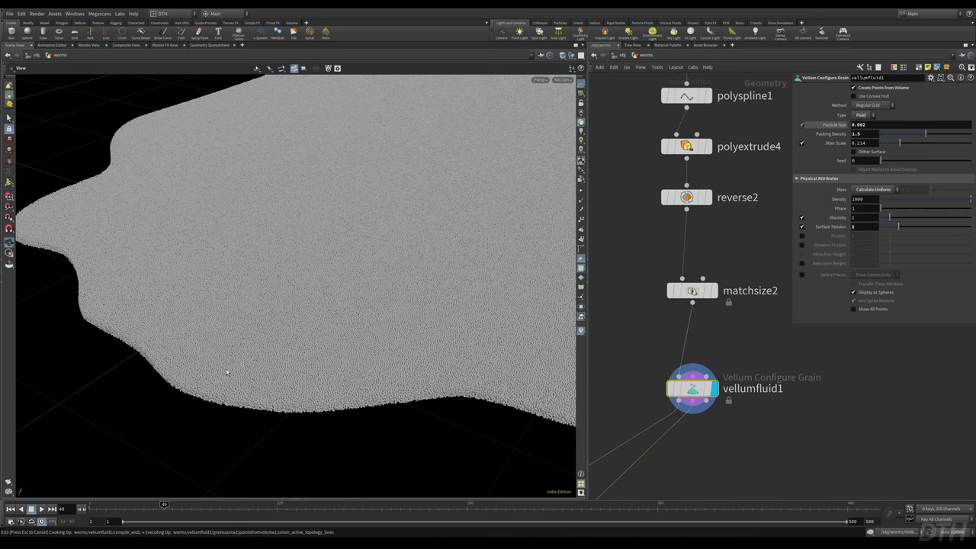
pyautogui.moveTo(247, 396); pyautogui.dragTo(335, 364, button='right')
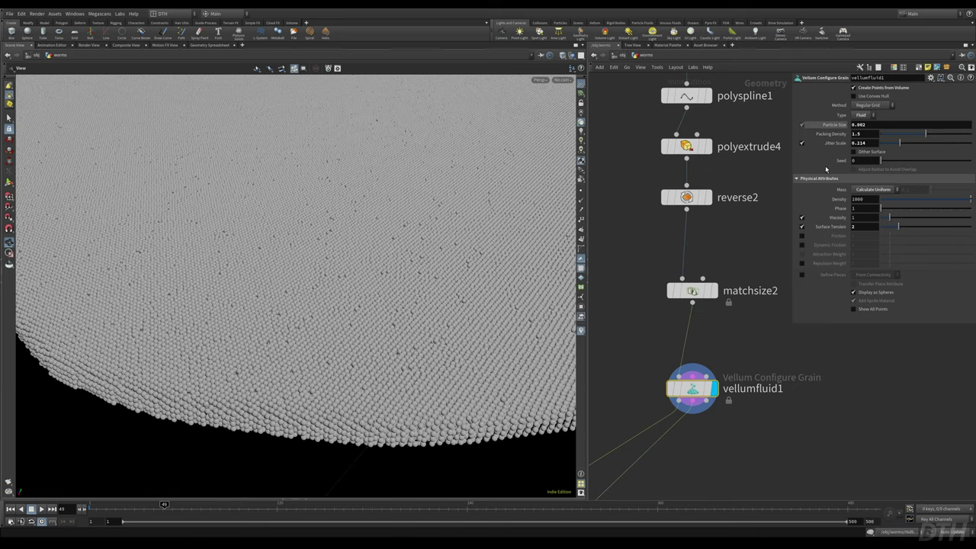
pyautogui.moveTo(868, 143); pyautogui.dragTo(794, 155)
pyautogui.write('1')
pyautogui.press('Return')
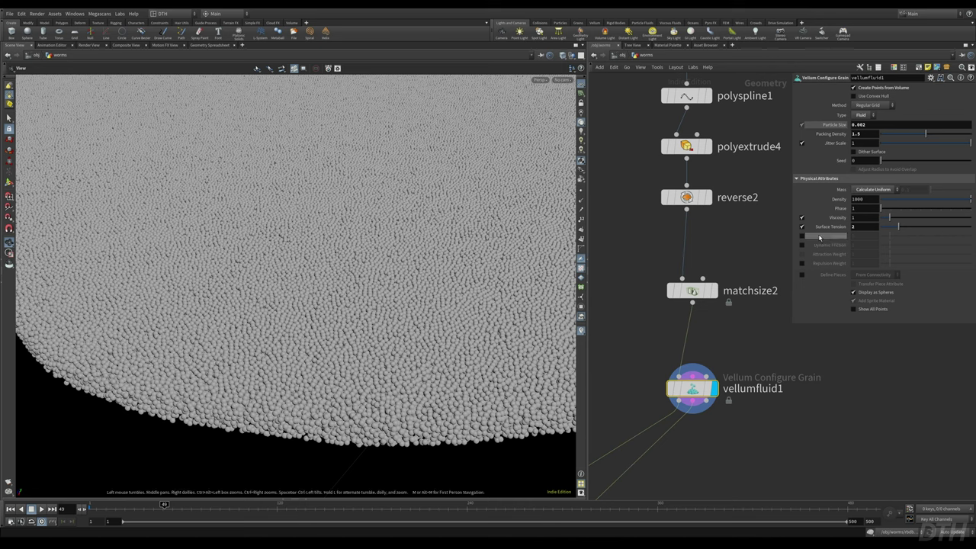
# - Review the Physical Attributes of vellumfluid1, including the description of its Surface Tension parameter
pyautogui.click(799, 180)
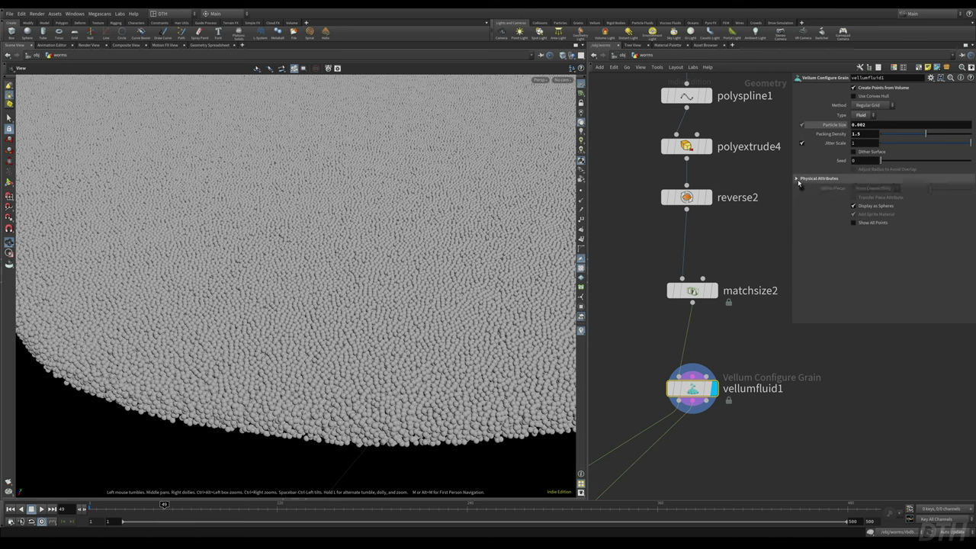
pyautogui.click(800, 179)
pyautogui.click(807, 180)
pyautogui.click(807, 180)
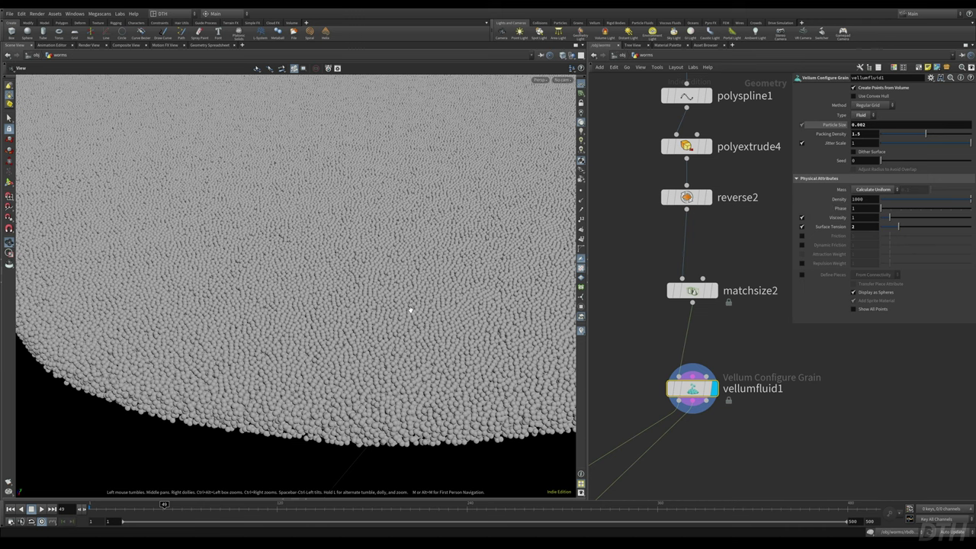
pyautogui.moveTo(357, 309); pyautogui.dragTo(199, 316, button='right')
pyautogui.moveTo(429, 307); pyautogui.dragTo(331, 337)
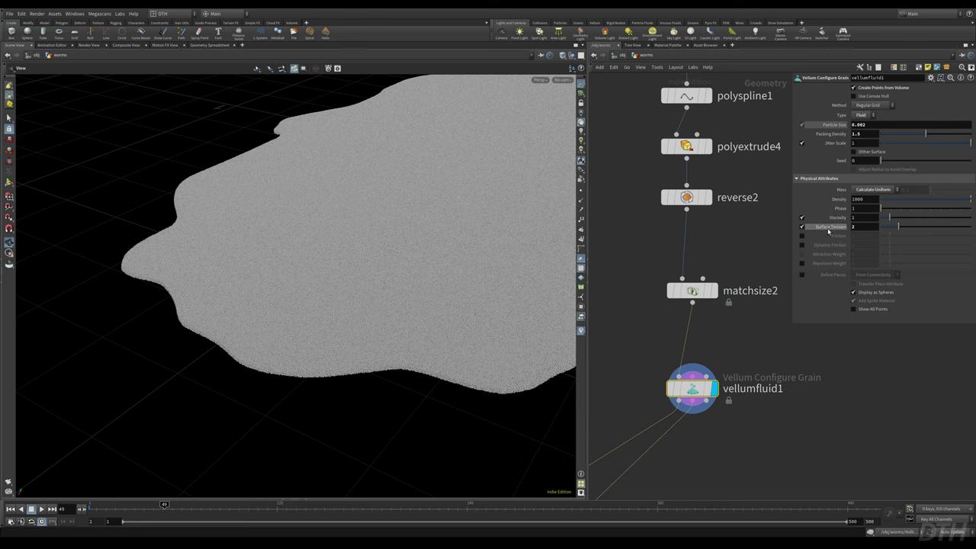
pyautogui.moveTo(826, 230)
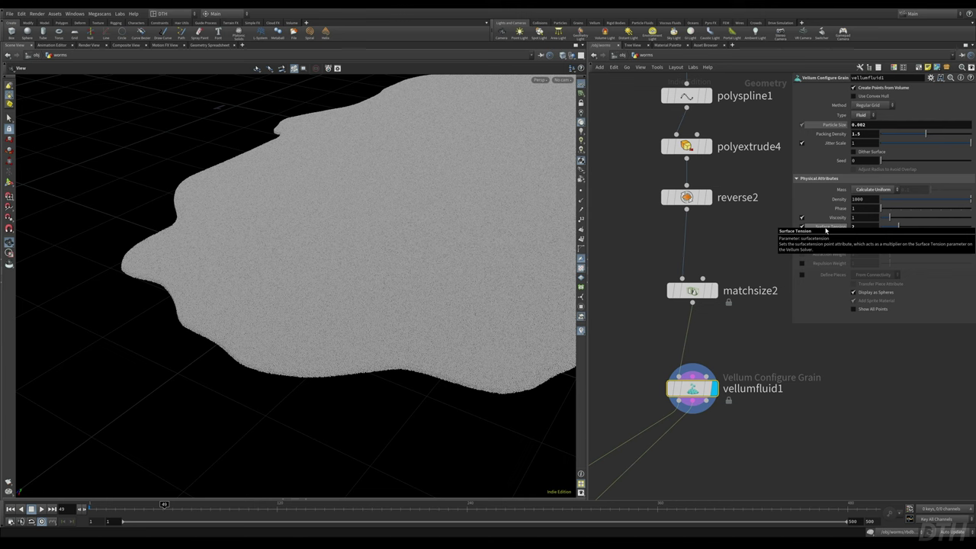
pyautogui.moveTo(845, 282)
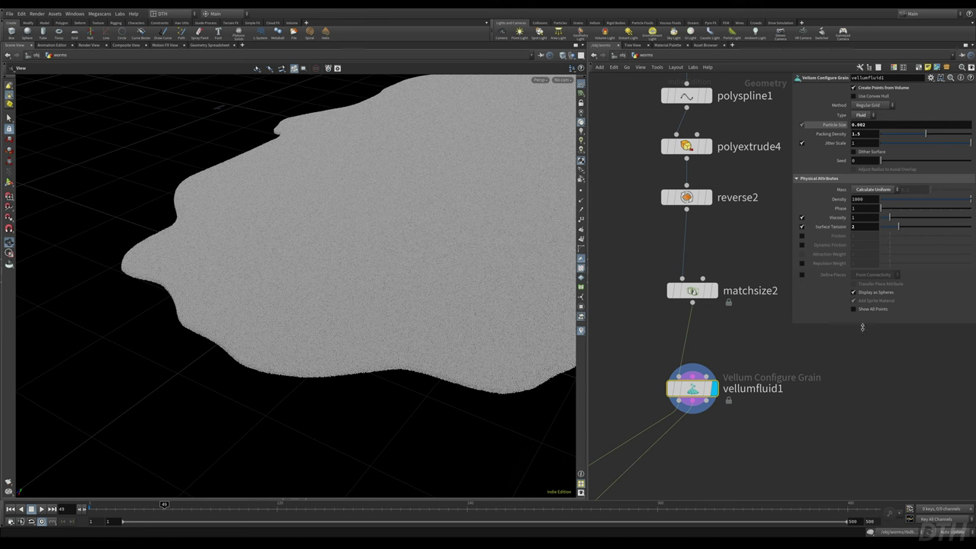
# - Display the group1 node of the worms branch and frame its geometry in the viewport
pyautogui.scroll(-6, 833, 390)
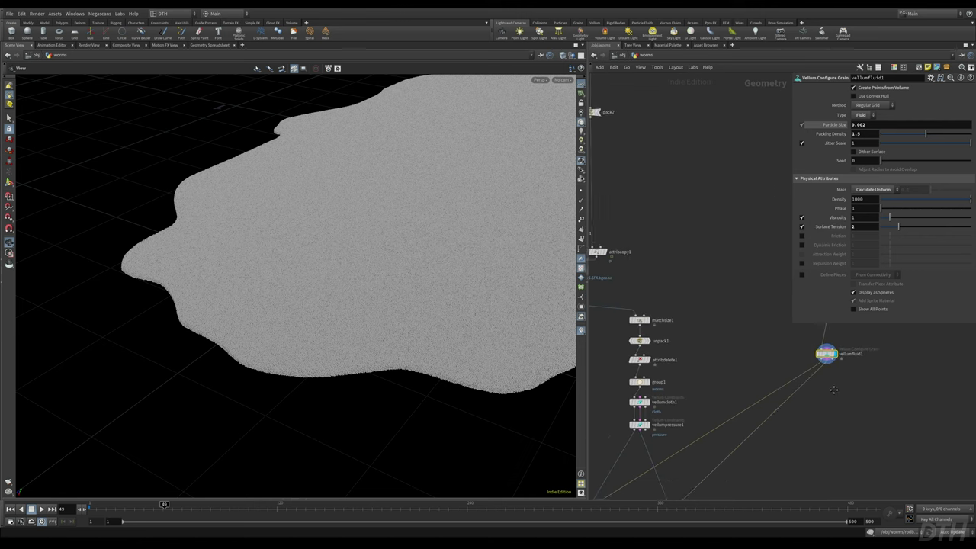
pyautogui.moveTo(834, 390); pyautogui.dragTo(841, 350, button='middle')
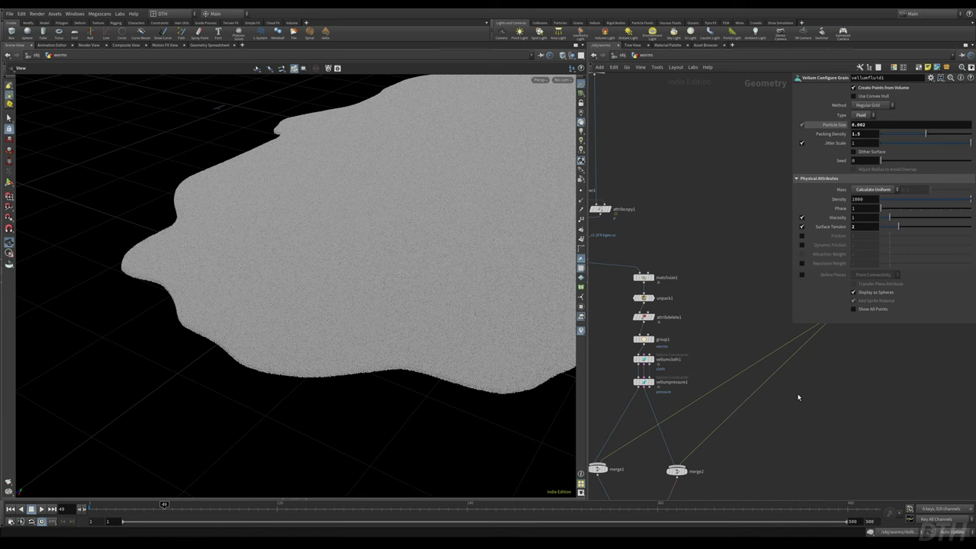
pyautogui.moveTo(724, 445); pyautogui.dragTo(736, 463, button='middle')
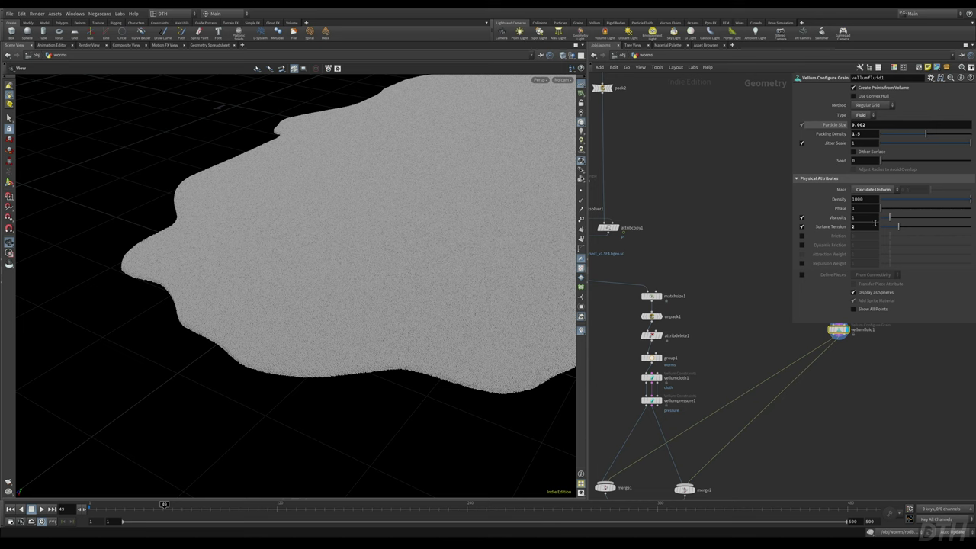
pyautogui.scroll(3, 730, 396)
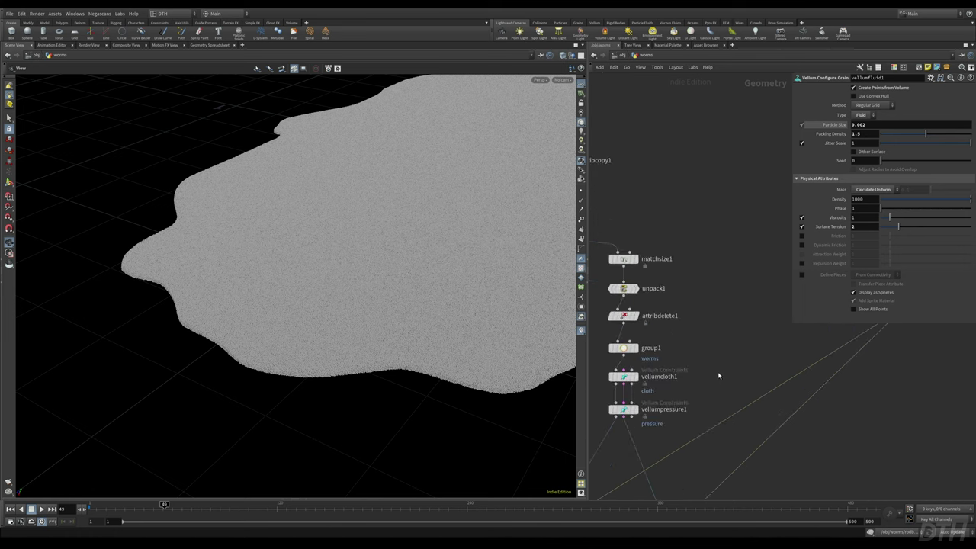
pyautogui.moveTo(759, 333); pyautogui.dragTo(765, 313, button='middle')
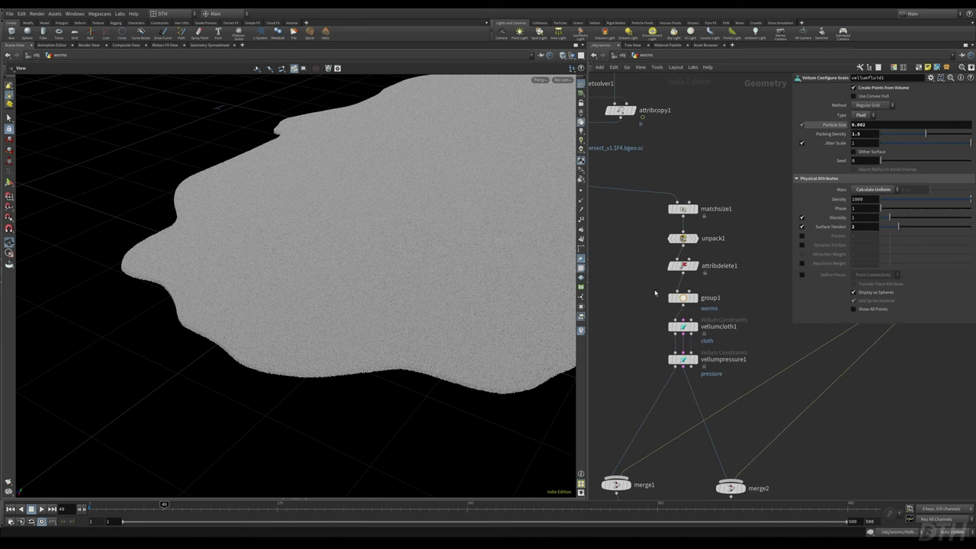
pyautogui.click(678, 298)
pyautogui.press('r')
pyautogui.press('f')
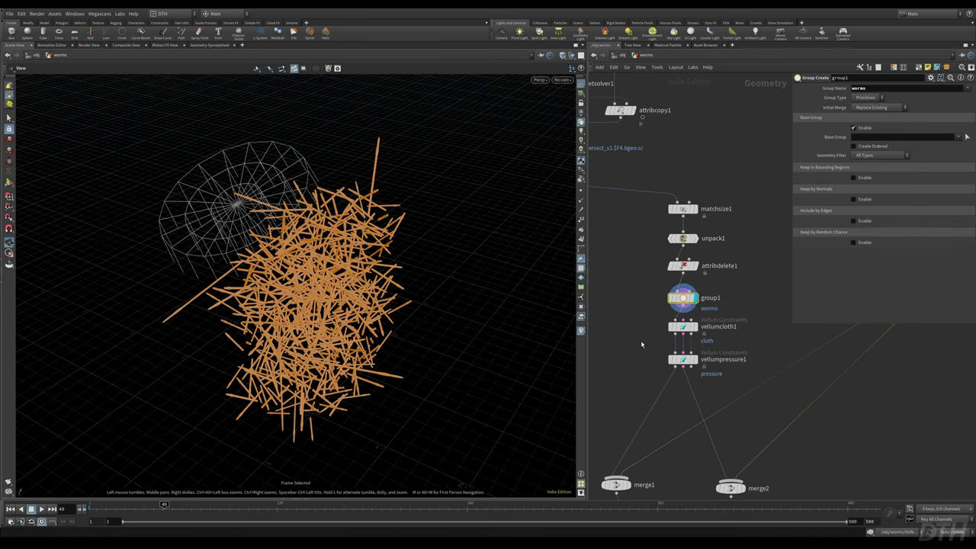
# - Check the vellumfluid1 settings, and select and display vellumcloth1 in the worms branch
pyautogui.moveTo(781, 356); pyautogui.dragTo(569, 463, button='middle')
pyautogui.click(749, 363)
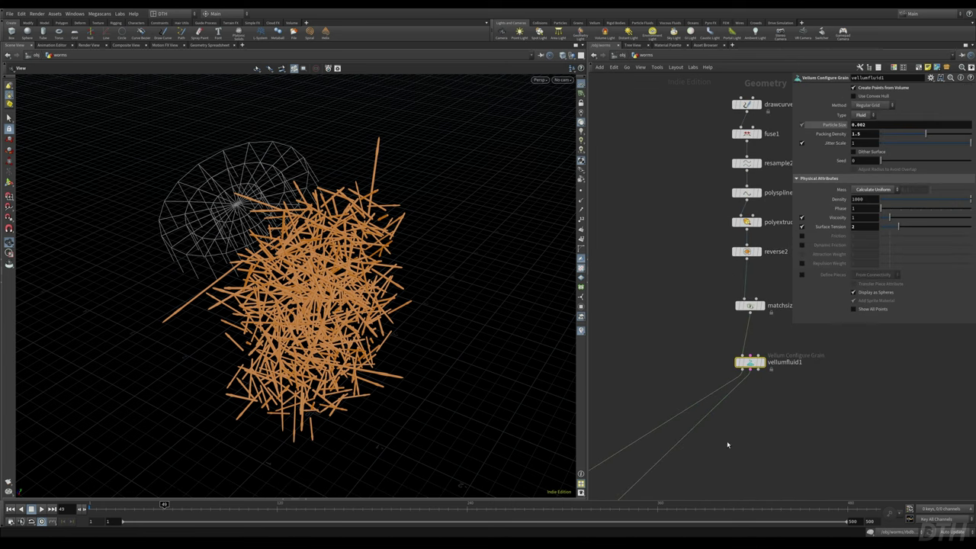
pyautogui.moveTo(727, 444); pyautogui.dragTo(912, 399, button='middle')
pyautogui.click(666, 381)
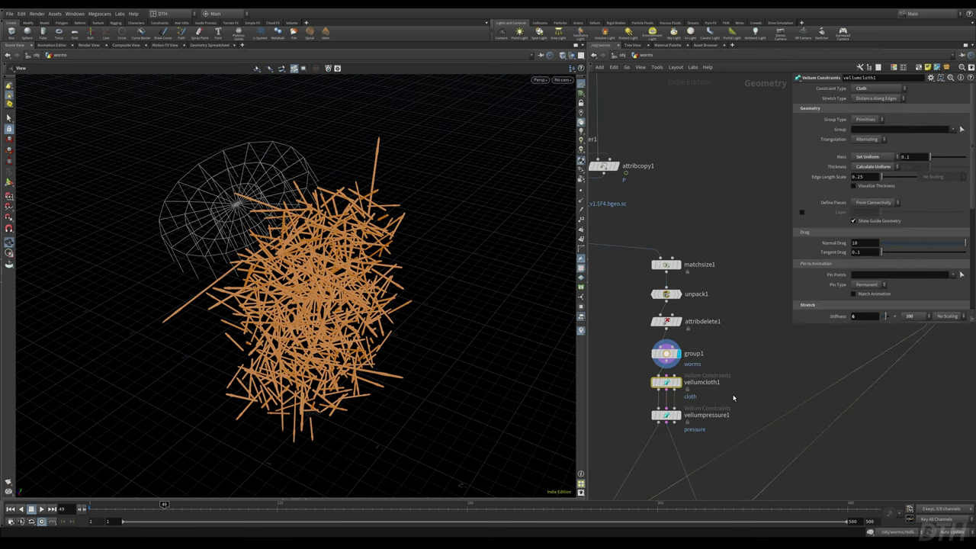
pyautogui.scroll(3, 698, 393)
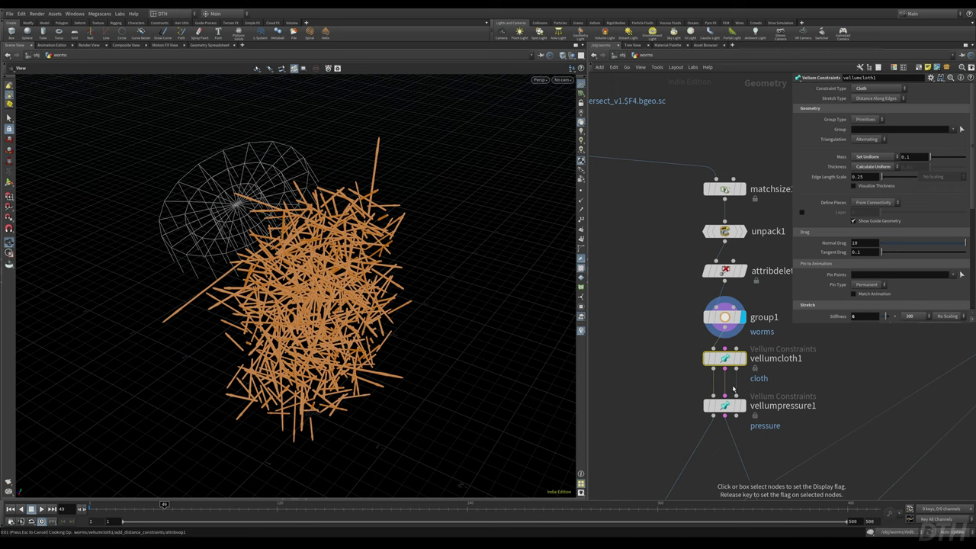
# - Add a Vellum Configure Balloon setup in the empty space beside the existing cloth and pressure constraints
pyautogui.moveTo(655, 368); pyautogui.dragTo(709, 354, button='middle')
pyautogui.press('Tab')
pyautogui.write('vell')
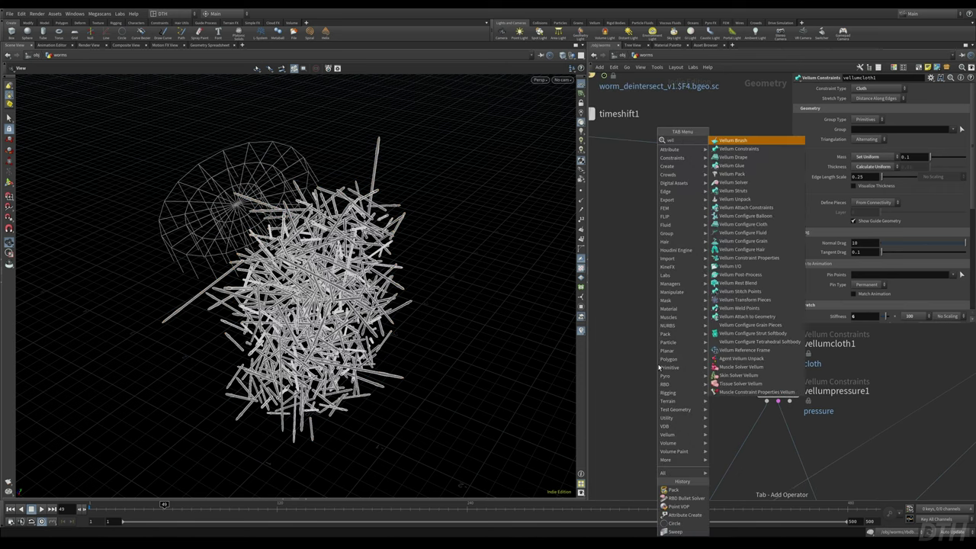
pyautogui.write('umconfig')
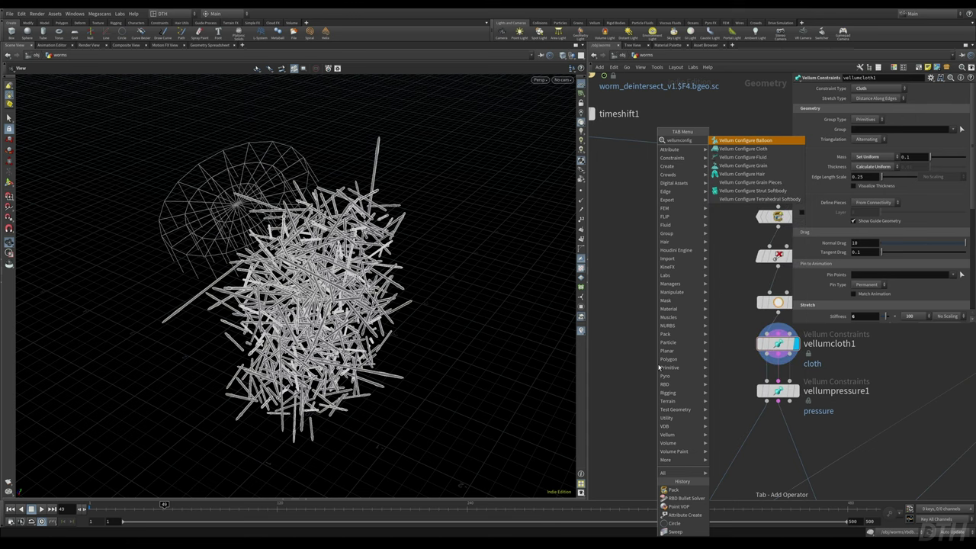
pyautogui.press('Return')
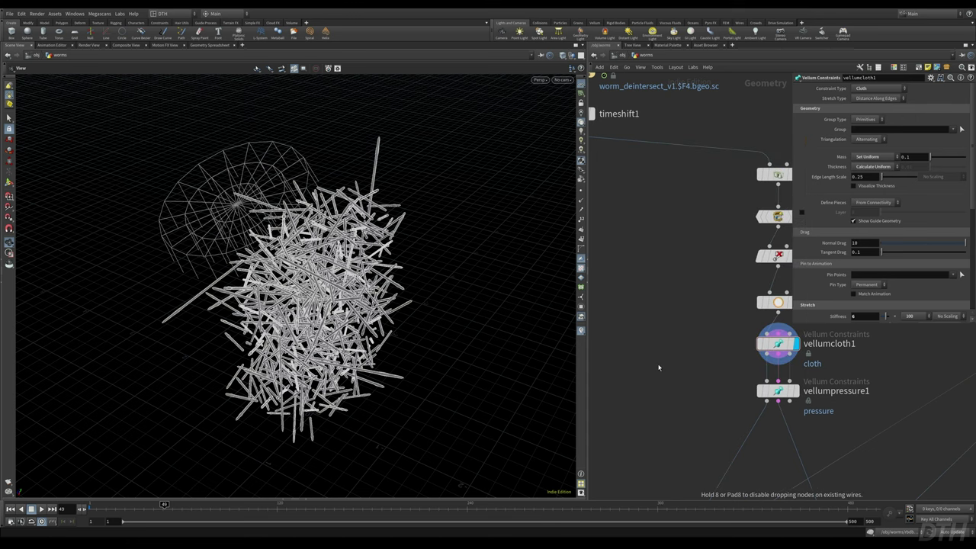
pyautogui.click(660, 364)
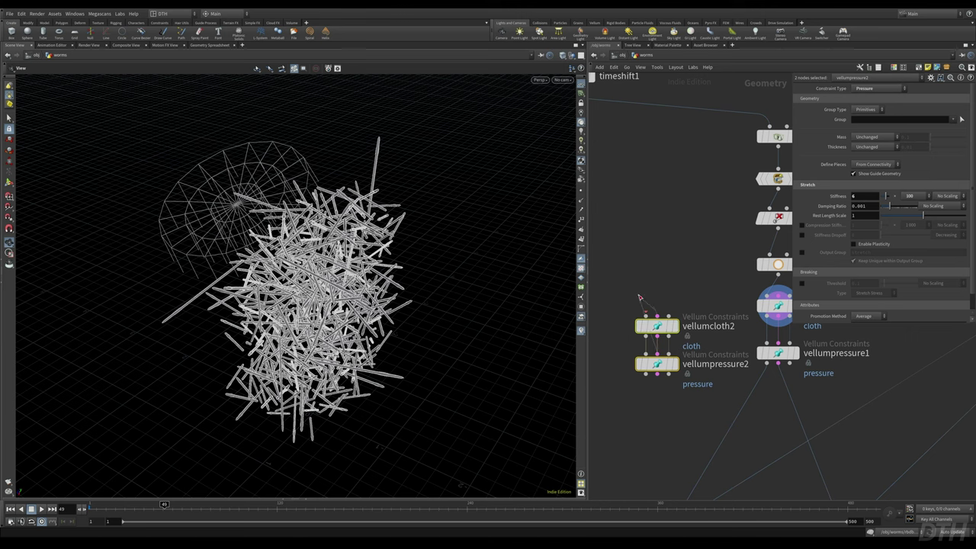
# - Line up vellumcloth2 and vellumpressure2 alongside vellumcloth1 and vellumpressure1 for comparison
pyautogui.click(679, 307)
pyautogui.moveTo(663, 326); pyautogui.dragTo(664, 293)
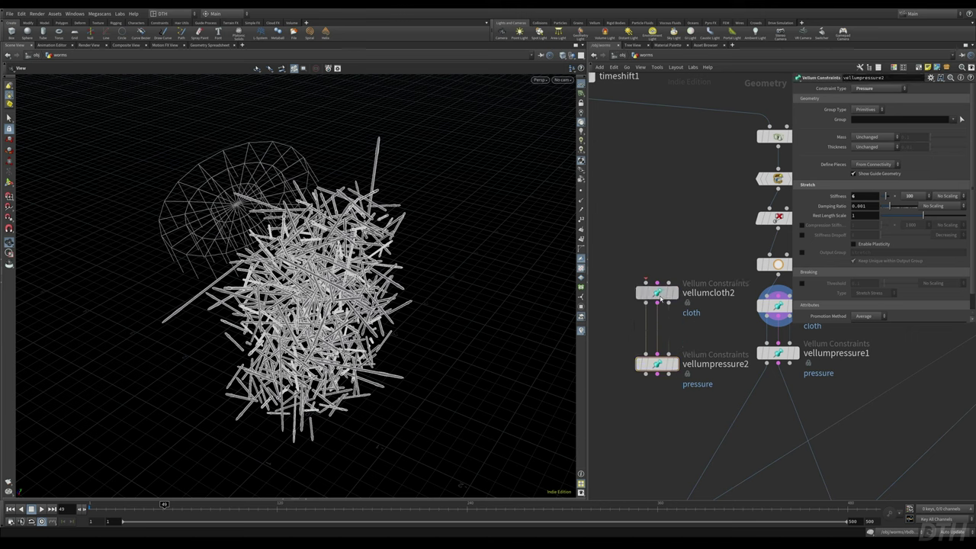
pyautogui.moveTo(686, 250); pyautogui.dragTo(643, 252, button='middle')
pyautogui.moveTo(623, 257); pyautogui.dragTo(660, 319)
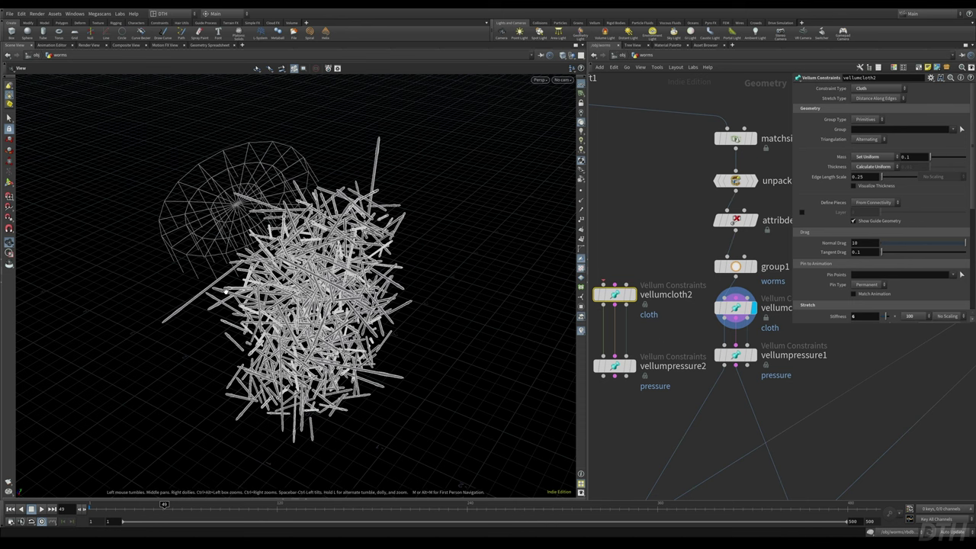
pyautogui.scroll(5, 452, 240)
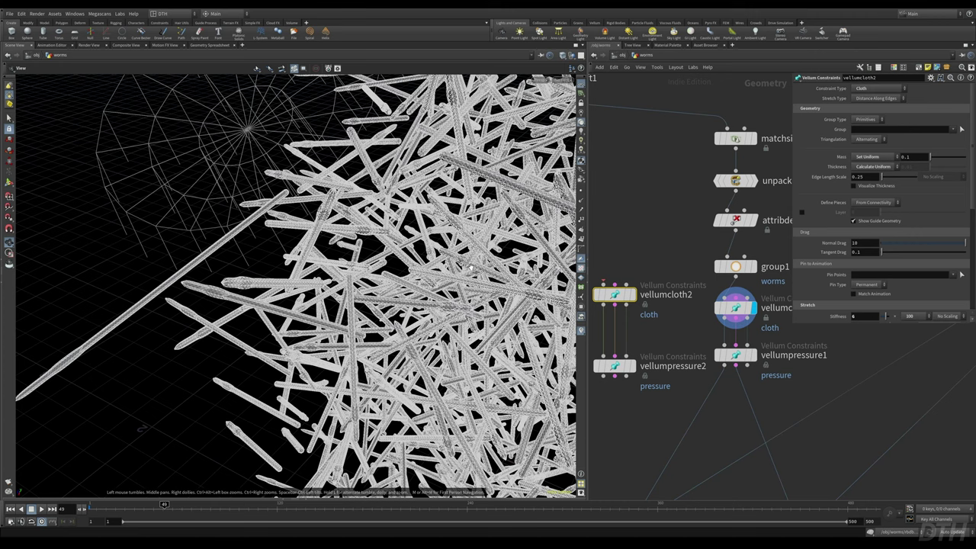
pyautogui.click(619, 366)
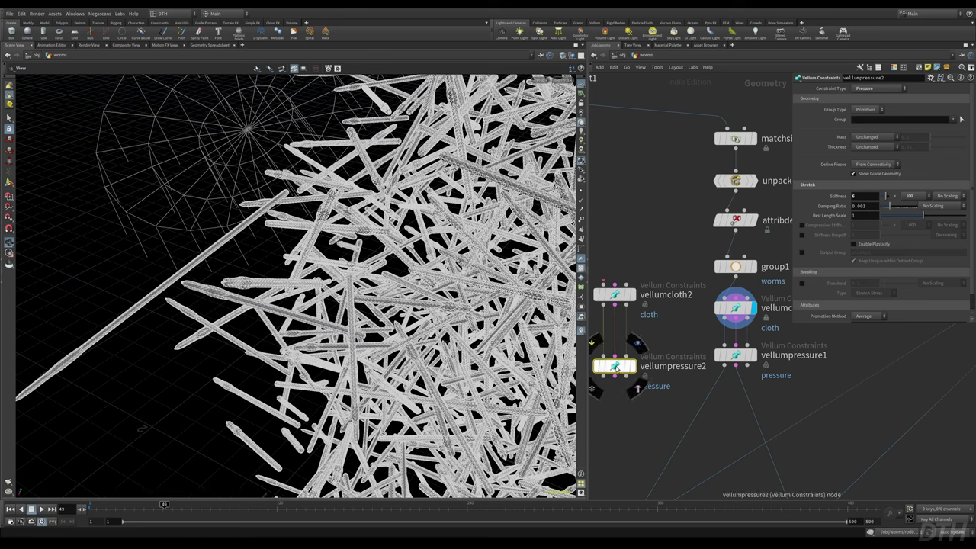
pyautogui.moveTo(615, 367); pyautogui.dragTo(615, 357)
pyautogui.moveTo(617, 295); pyautogui.dragTo(617, 309)
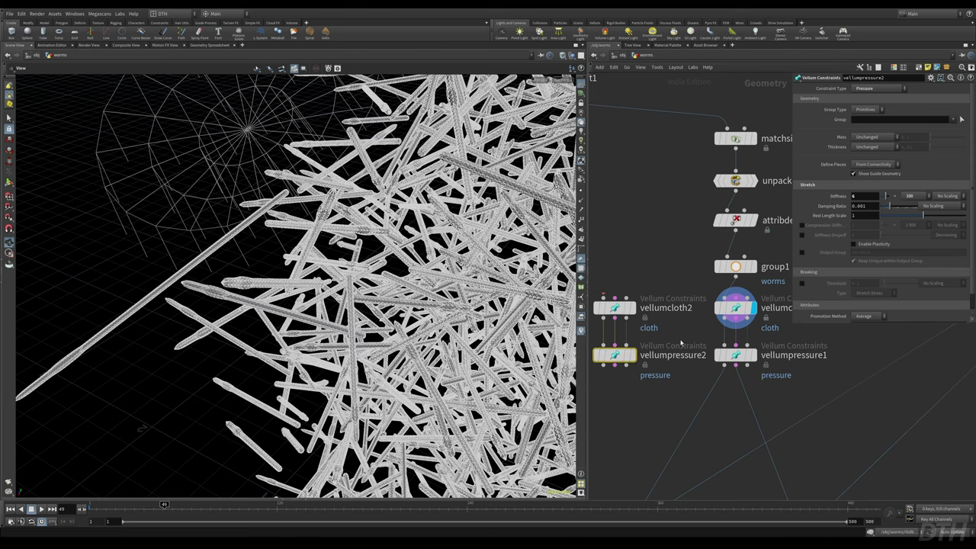
# - Compare the settings of the new and existing cloth and pressure constraints, and delete vellumcloth2 and vellumpressure2
pyautogui.click(617, 308)
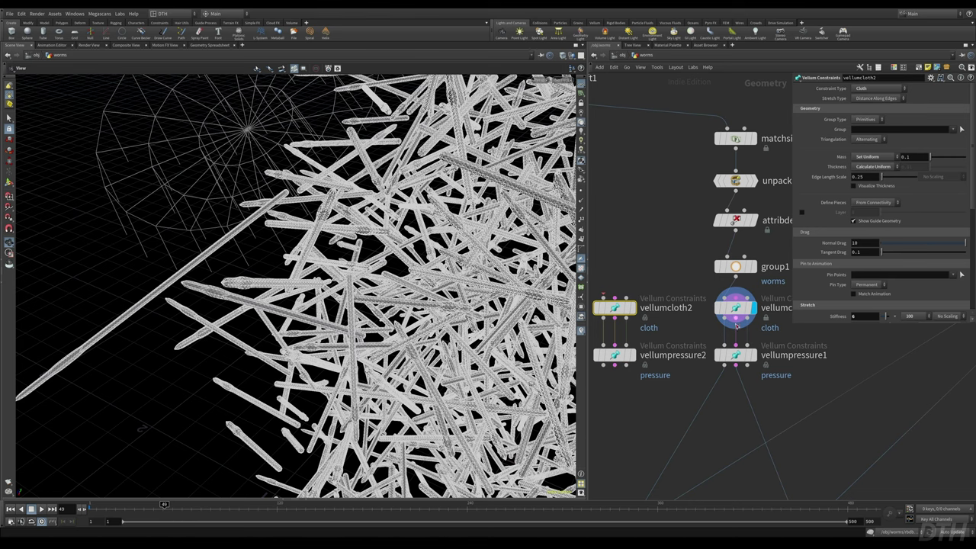
pyautogui.click(736, 309)
pyautogui.click(619, 314)
pyautogui.click(732, 357)
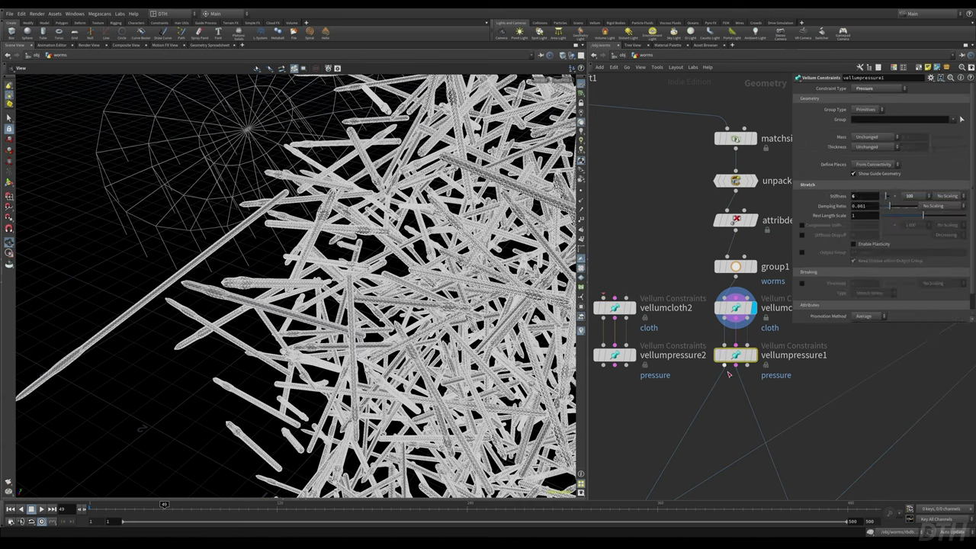
pyautogui.click(615, 355)
pyautogui.moveTo(660, 267); pyautogui.dragTo(582, 373)
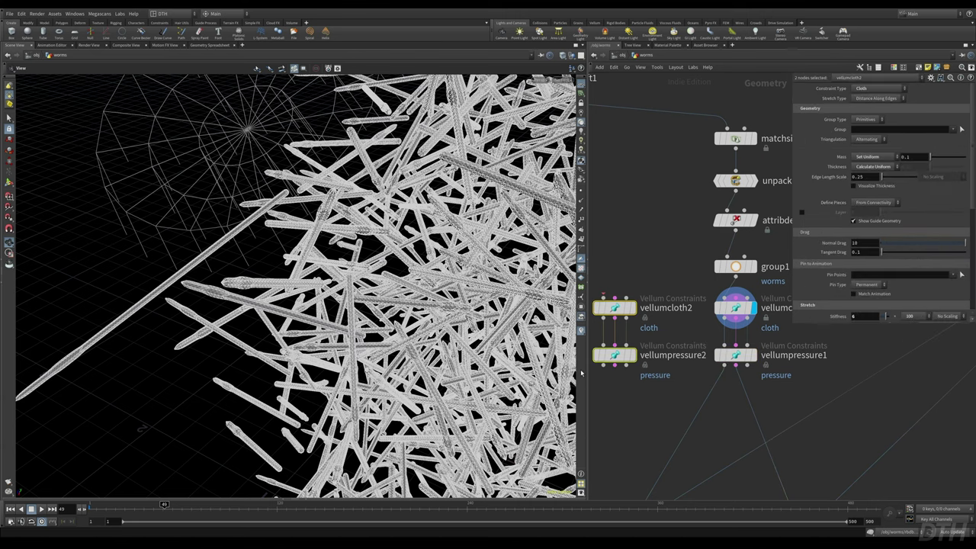
pyautogui.press('Delete')
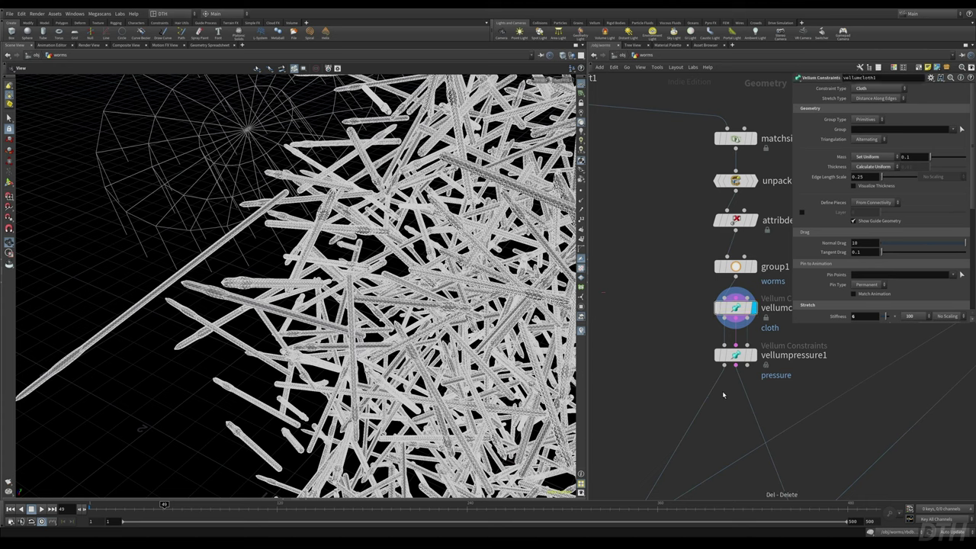
# - Select and display vellumpressure1 in the worms branch, and return the timeline to frame 1
pyautogui.click(735, 355)
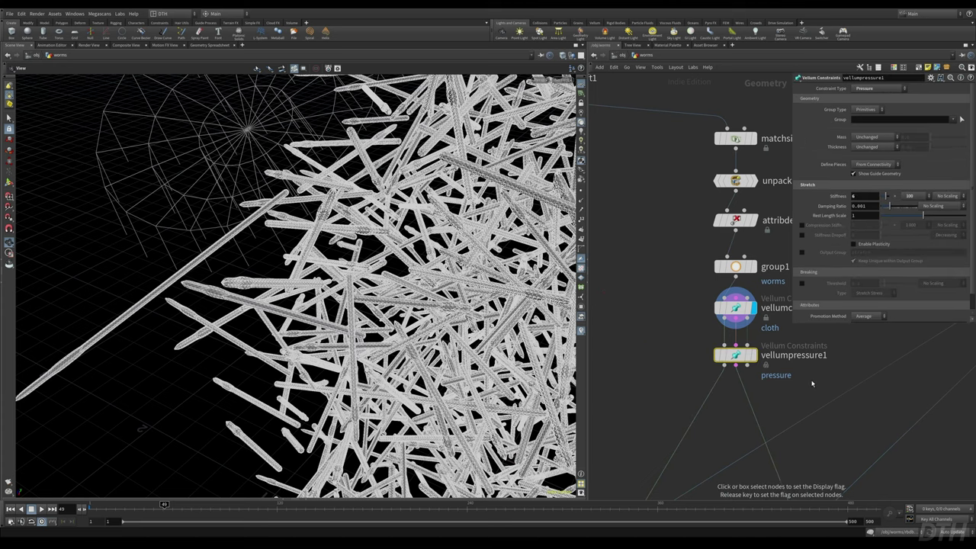
pyautogui.press('r')
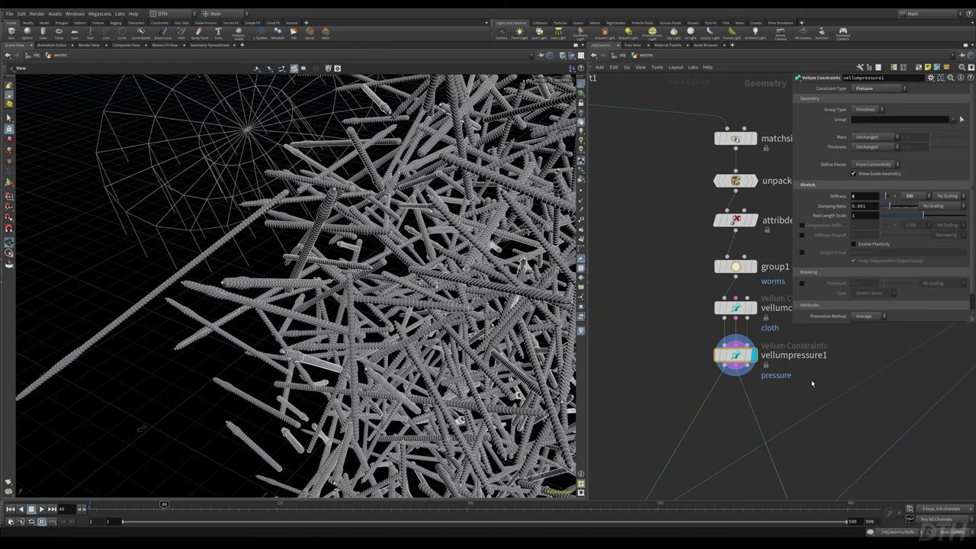
pyautogui.moveTo(449, 355); pyautogui.dragTo(249, 355, button='right')
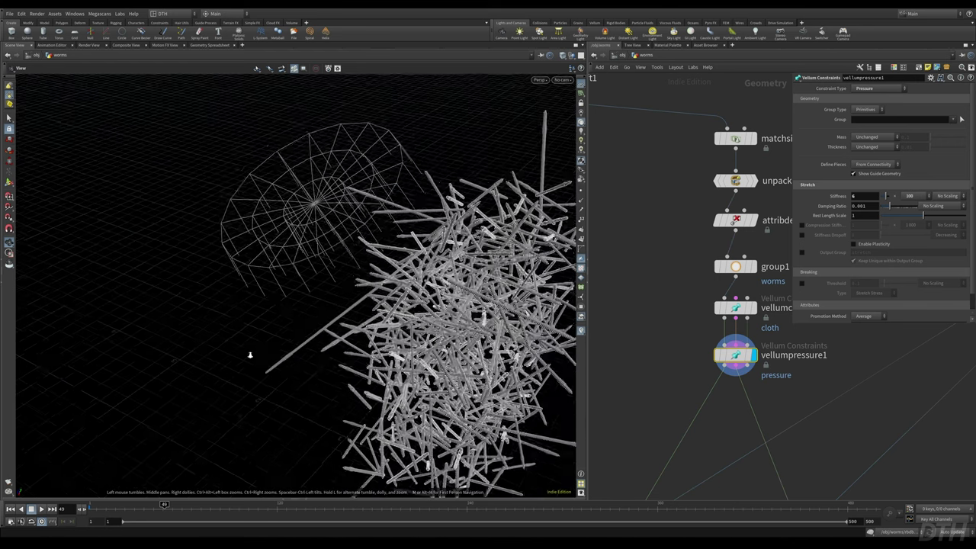
pyautogui.moveTo(387, 392); pyautogui.dragTo(348, 281, button='middle')
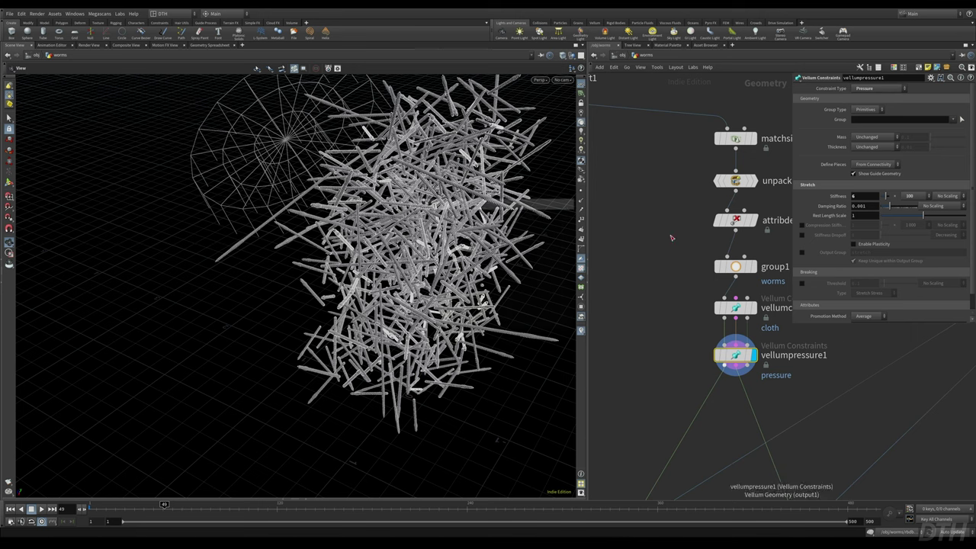
pyautogui.moveTo(662, 261); pyautogui.dragTo(648, 192, button='middle')
pyautogui.click(10, 509)
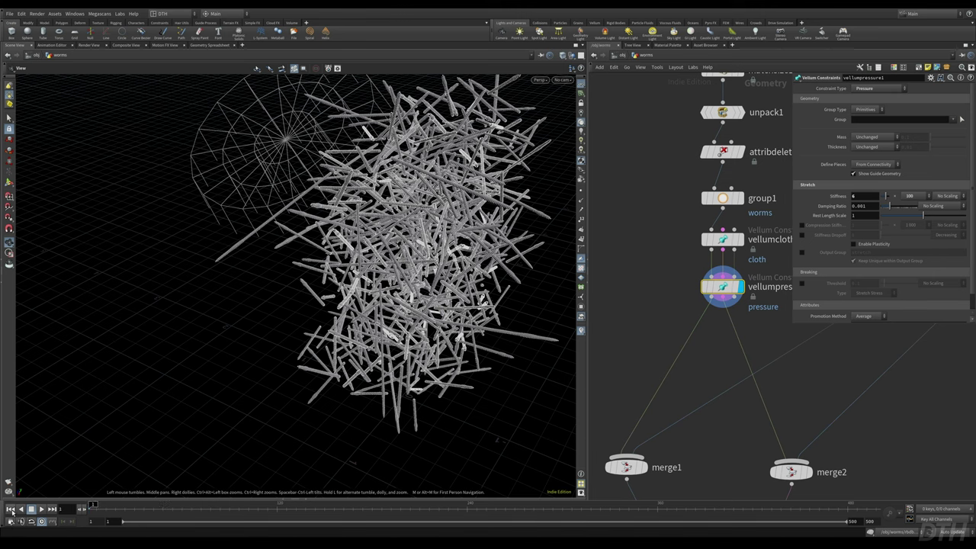
pyautogui.moveTo(663, 321); pyautogui.dragTo(636, 350, button='middle')
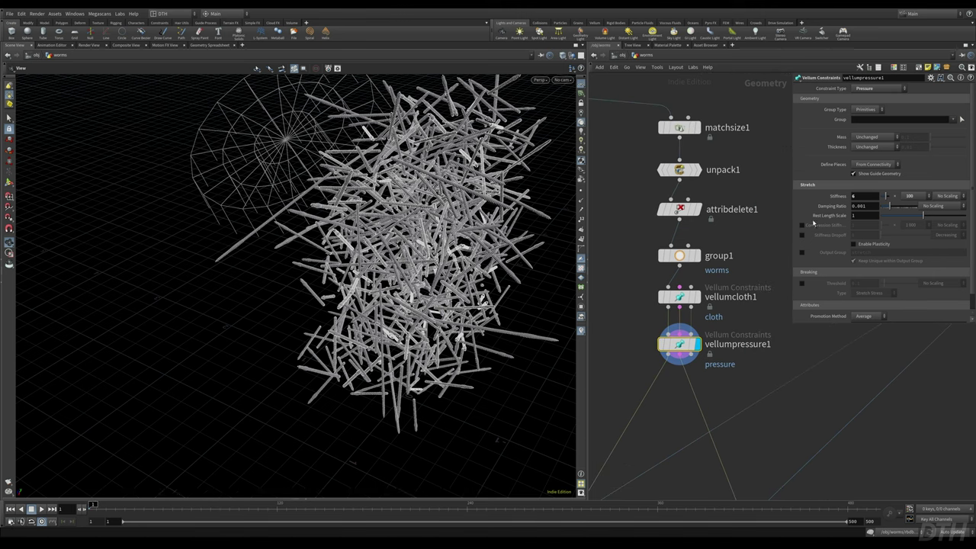
pyautogui.scroll(-1, 909, 240)
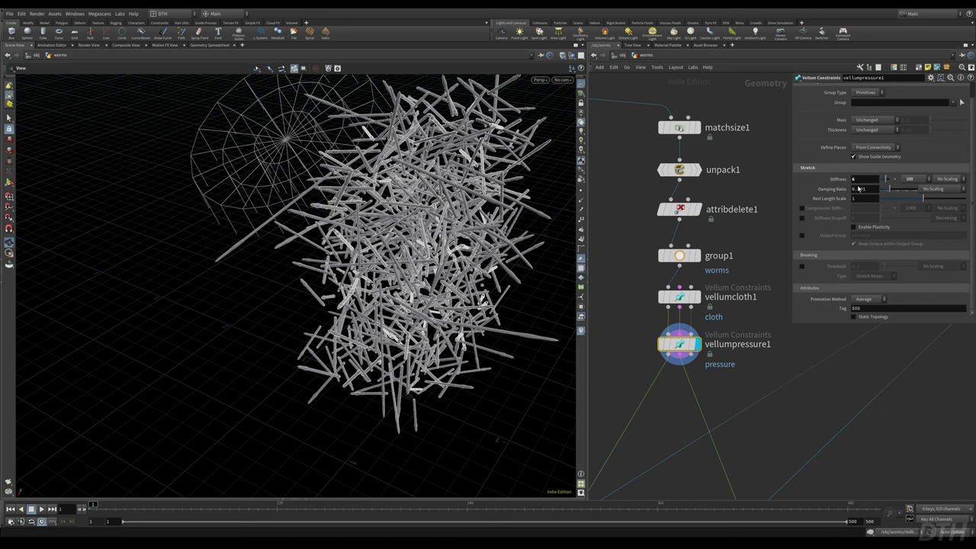
# - Add a Vellum Configure Tetrahedral Softbody setup beside the worms' constraints, and delete its tetconform1 and vellumtetrahedral nodes
pyautogui.press('Tab')
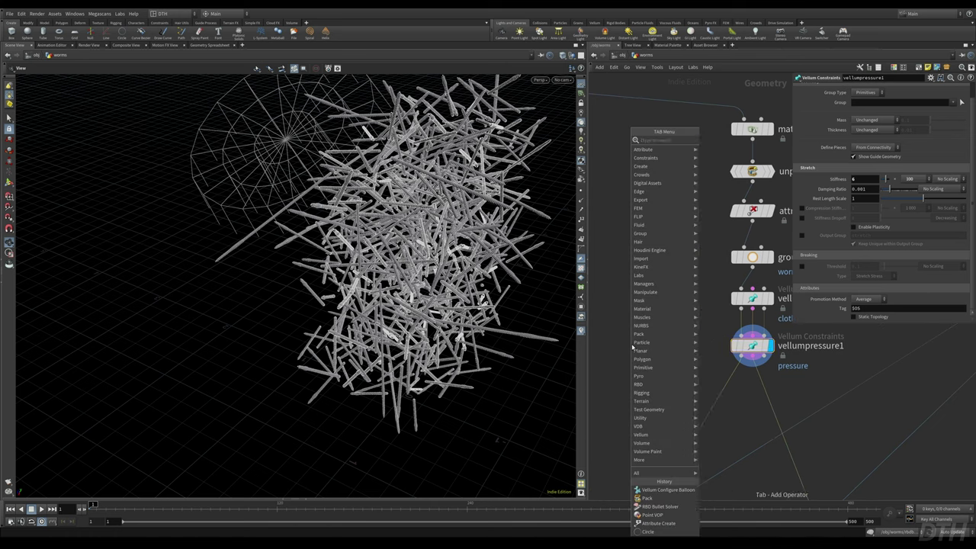
pyautogui.write('tetra')
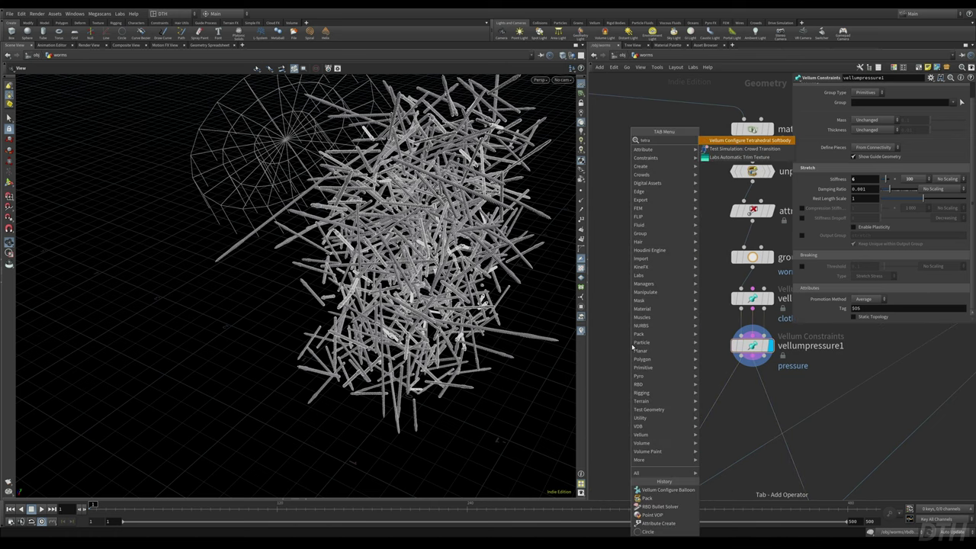
pyautogui.press('Return')
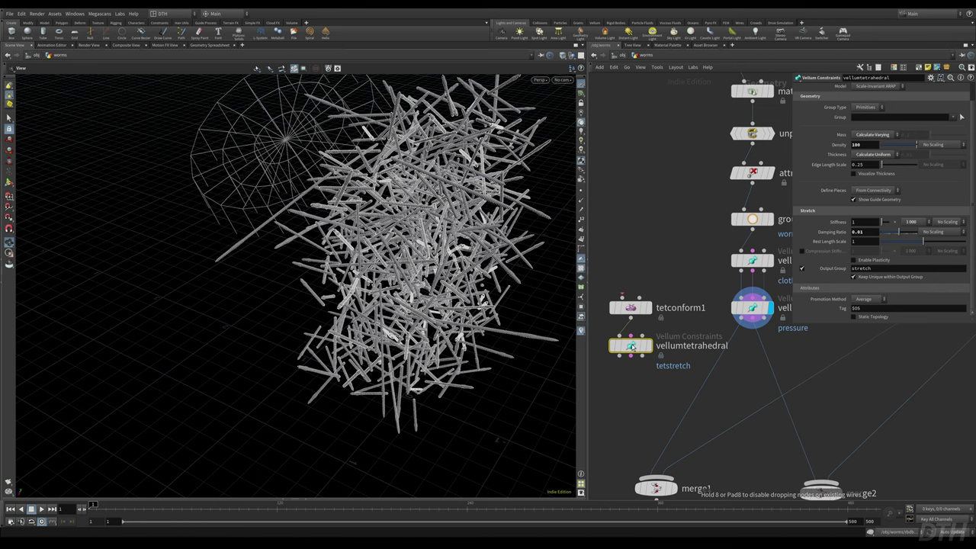
pyautogui.click(631, 347)
pyautogui.moveTo(663, 284); pyautogui.dragTo(652, 335)
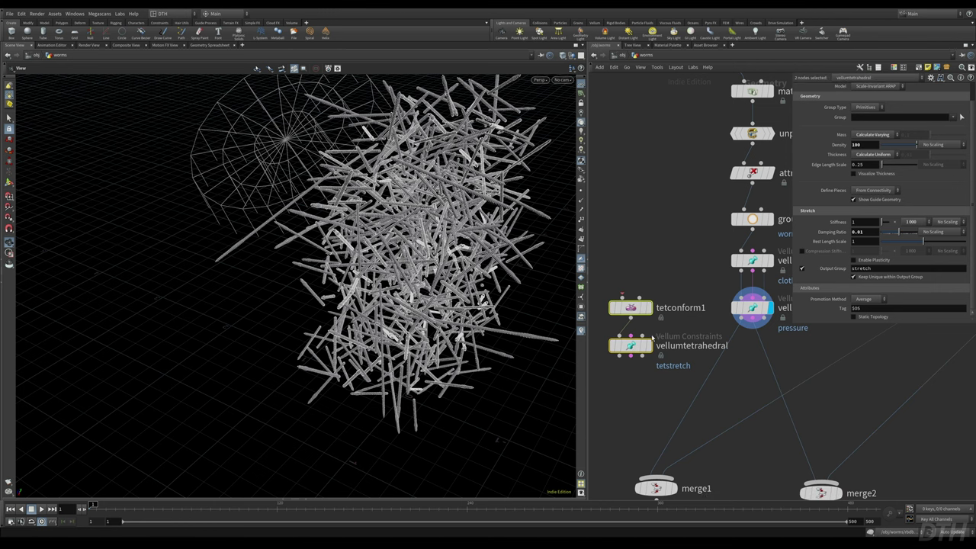
pyautogui.press('Delete')
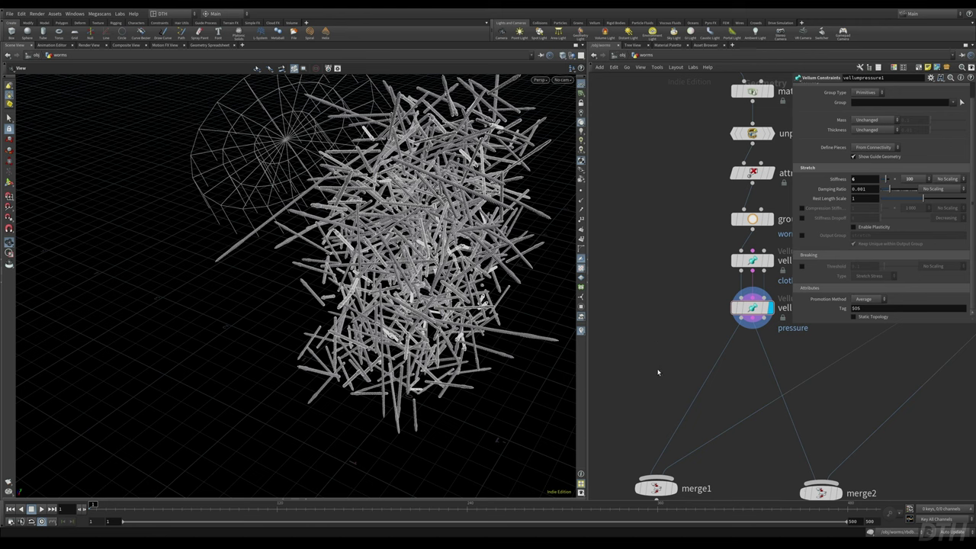
# - Move the whole fluid branch ending in vellumfluid1 closer to the worms branch, next to vellumpressure1
pyautogui.moveTo(785, 361); pyautogui.dragTo(730, 377, button='middle')
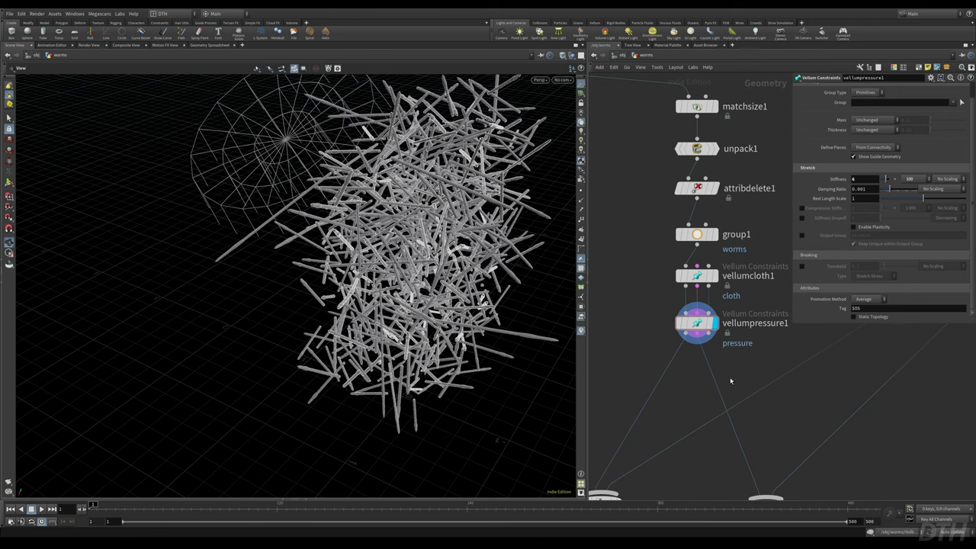
pyautogui.click(694, 324)
pyautogui.scroll(-2, 875, 417)
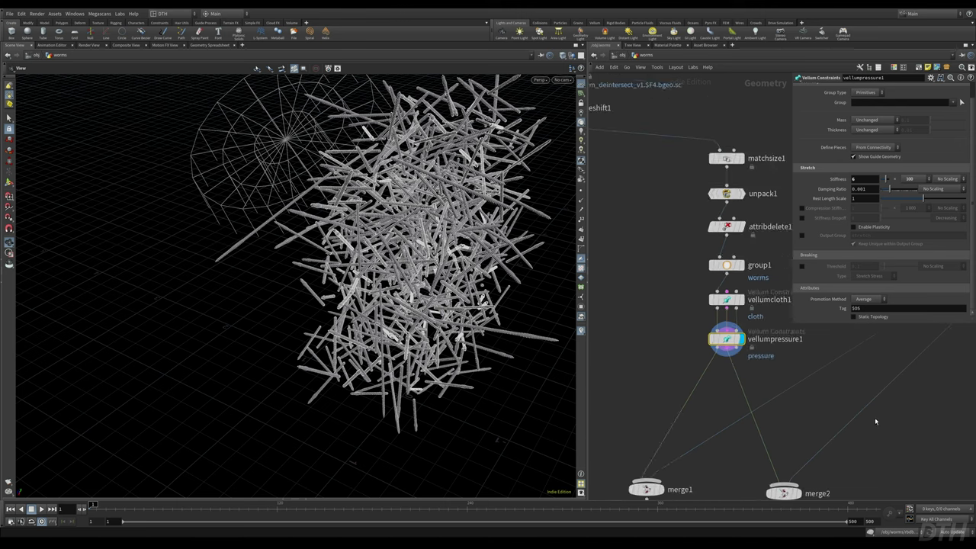
pyautogui.moveTo(875, 417); pyautogui.dragTo(771, 384, button='middle')
pyautogui.scroll(-2, 808, 381)
pyautogui.moveTo(856, 389); pyautogui.dragTo(819, 424, button='middle')
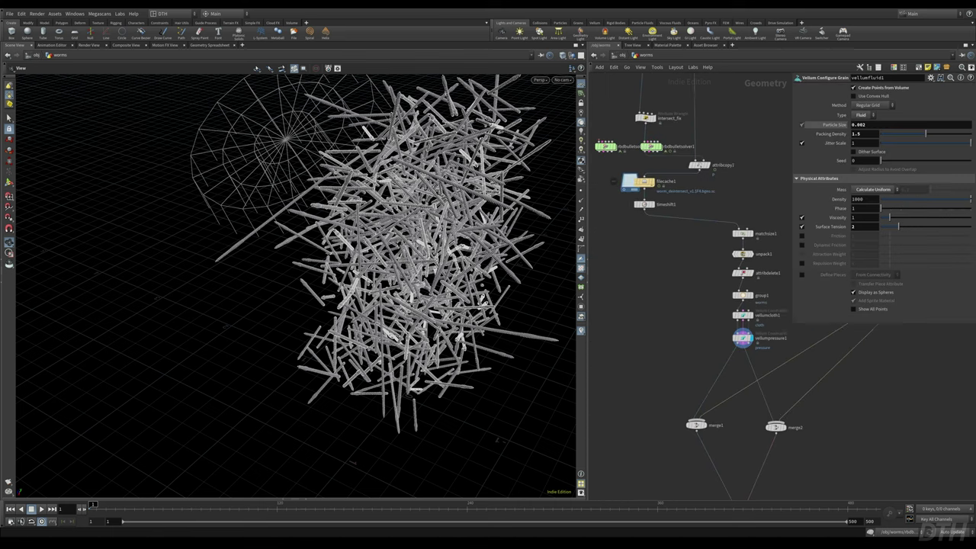
pyautogui.moveTo(847, 423); pyautogui.dragTo(730, 424, button='middle')
pyautogui.scroll(-1, 714, 135)
pyautogui.scroll(-1, 714, 135)
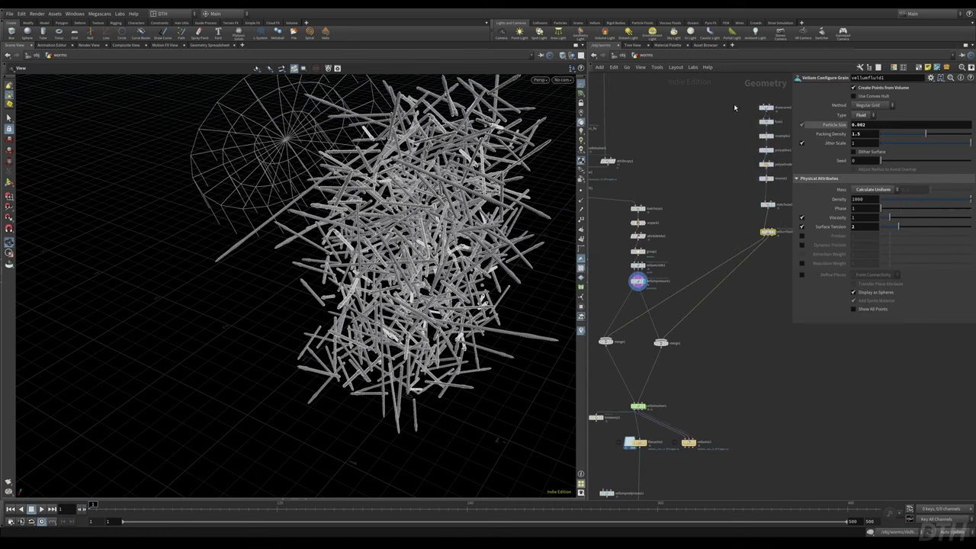
pyautogui.moveTo(735, 105); pyautogui.dragTo(705, 286)
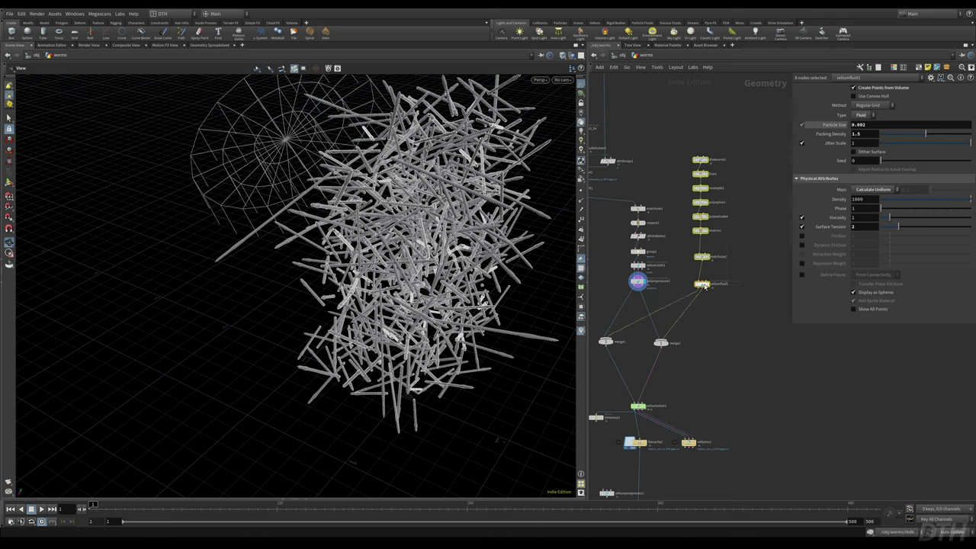
# - Examine how vellumpressure1 and vellumfluid1 connect into merge1 and merge2, displaying each merge node in turn
pyautogui.scroll(2, 651, 271)
pyautogui.click(640, 286)
pyautogui.click(725, 291)
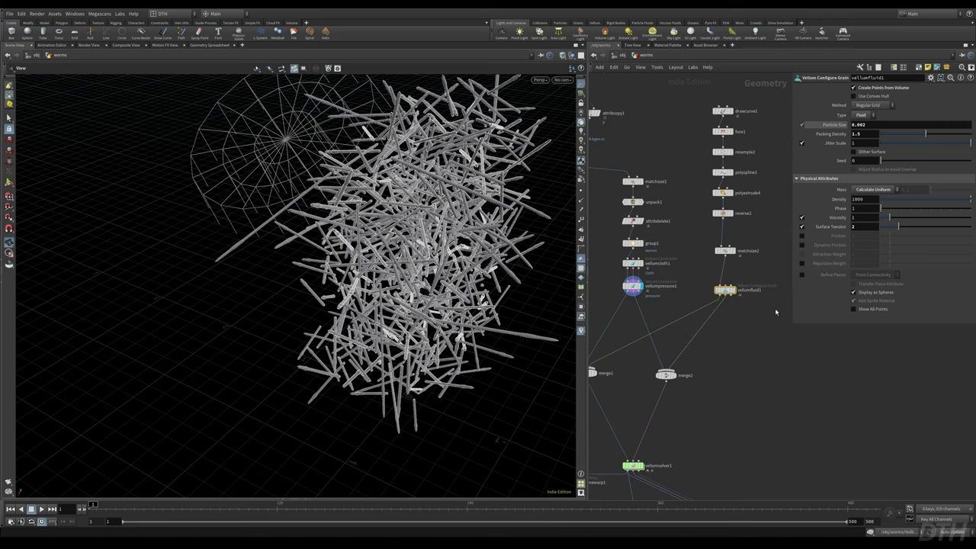
pyautogui.moveTo(736, 353); pyautogui.dragTo(778, 349, button='middle')
pyautogui.scroll(2, 641, 403)
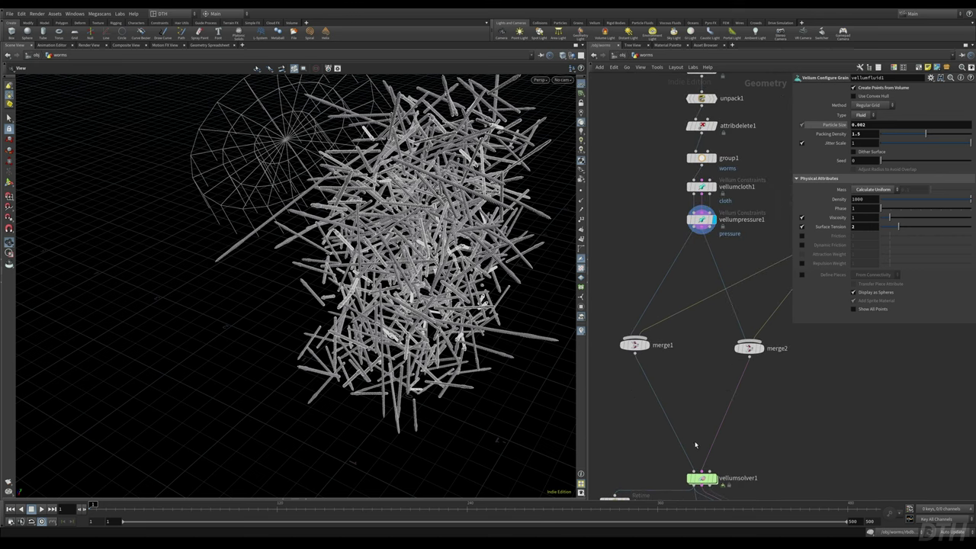
pyautogui.moveTo(691, 440); pyautogui.dragTo(670, 479, button='middle')
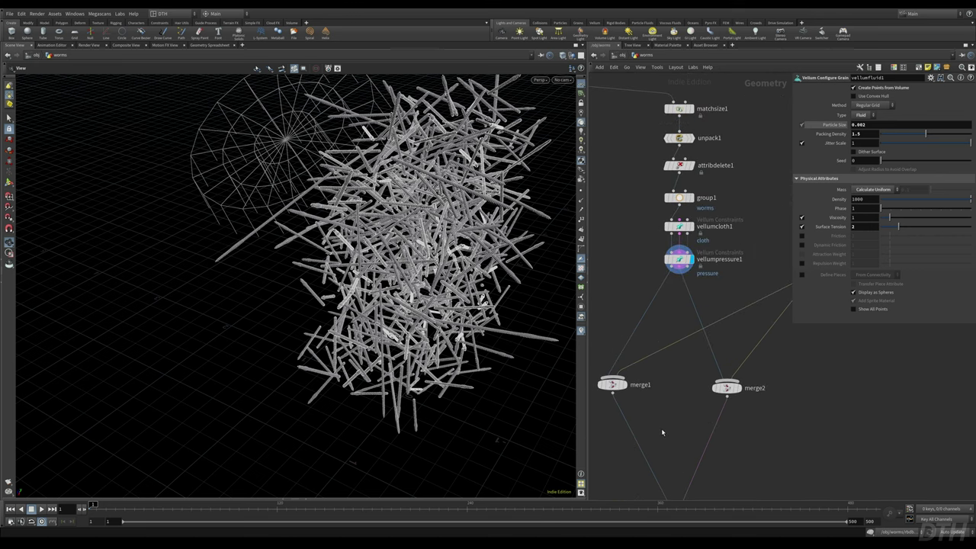
pyautogui.scroll(-2, 661, 409)
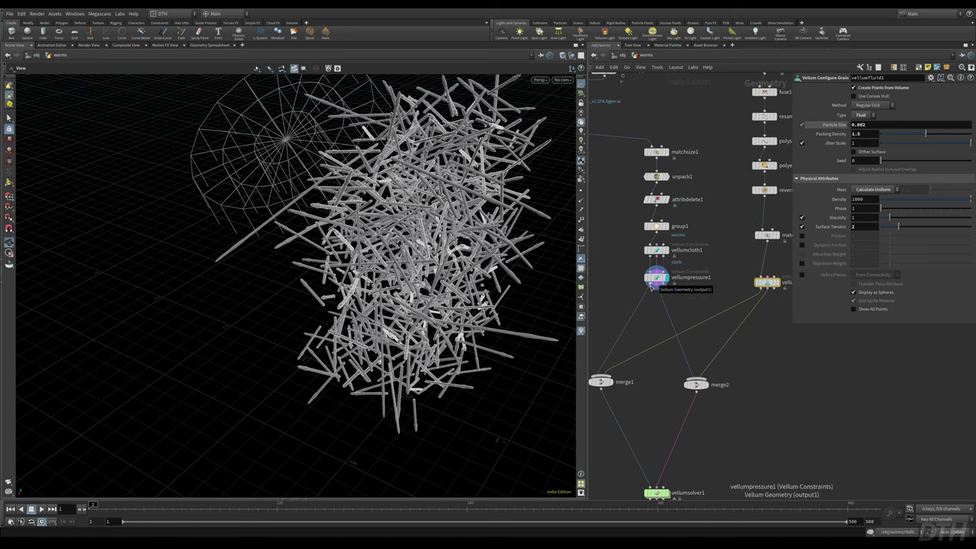
pyautogui.click(601, 381)
pyautogui.click(609, 381)
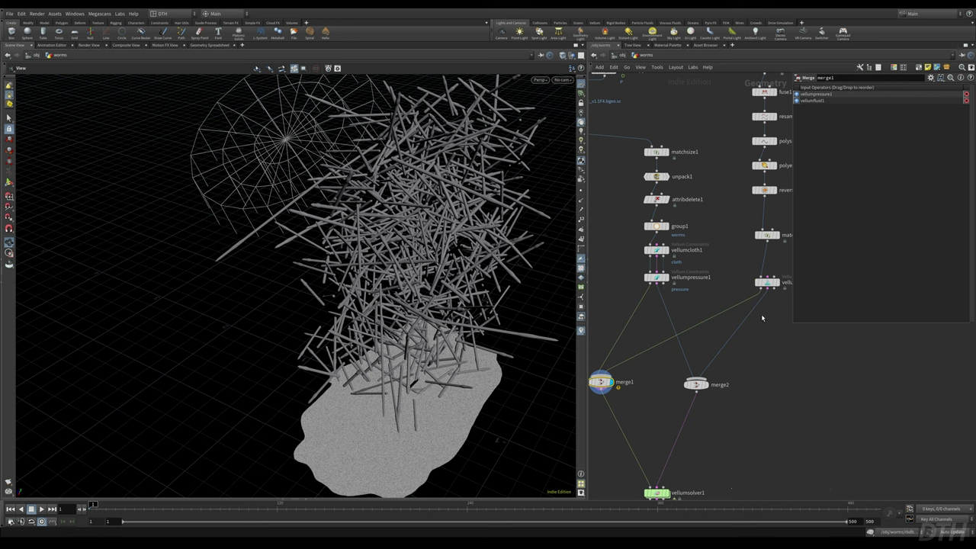
pyautogui.click(707, 385)
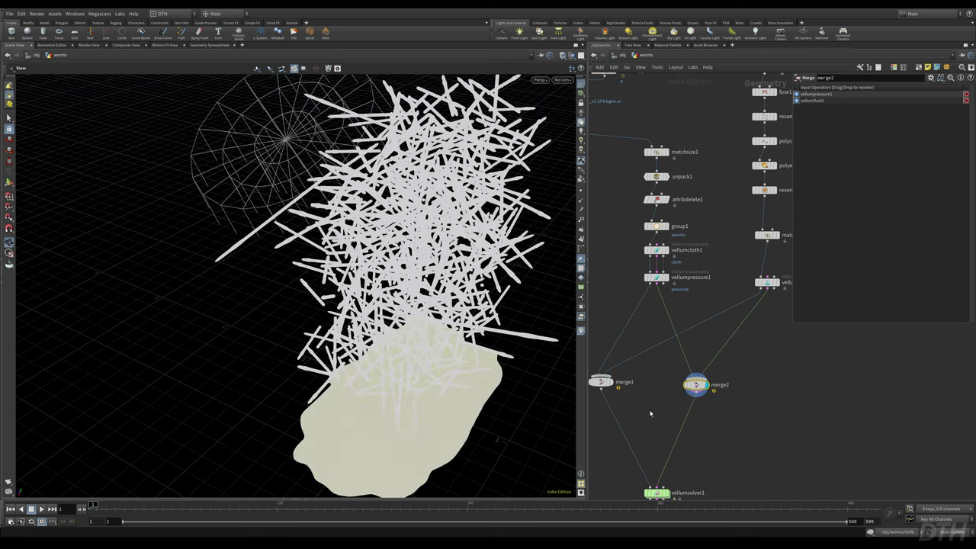
pyautogui.click(611, 382)
# - Select vellumsolver1 below the merge nodes and display it
pyautogui.scroll(5, 649, 423)
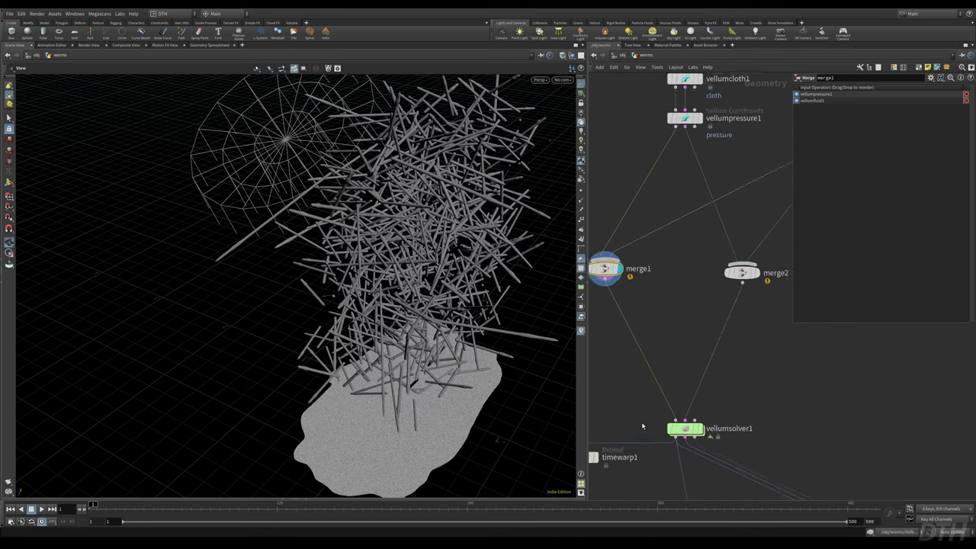
pyautogui.moveTo(646, 423); pyautogui.dragTo(783, 446)
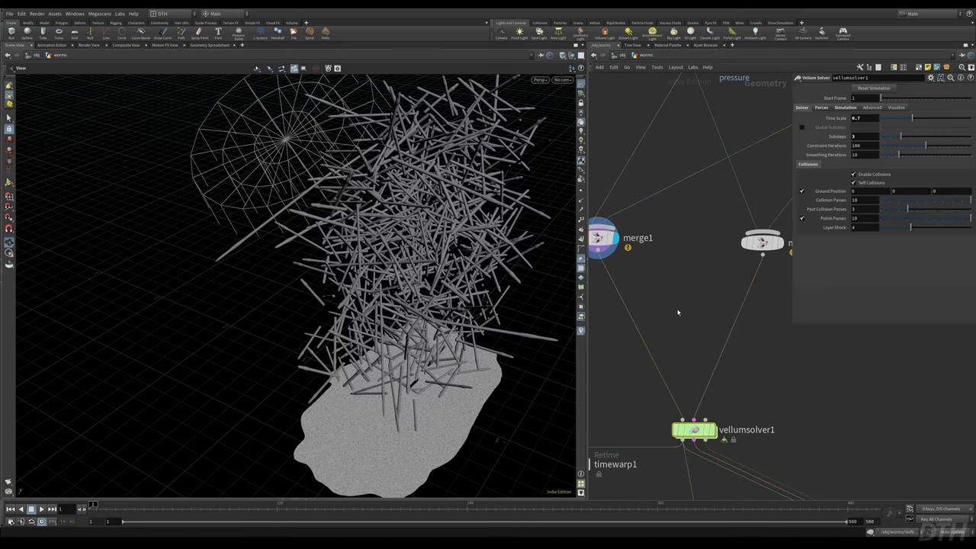
pyautogui.moveTo(684, 424)
pyautogui.moveTo(700, 419); pyautogui.dragTo(695, 327, button='middle')
pyautogui.press('r')
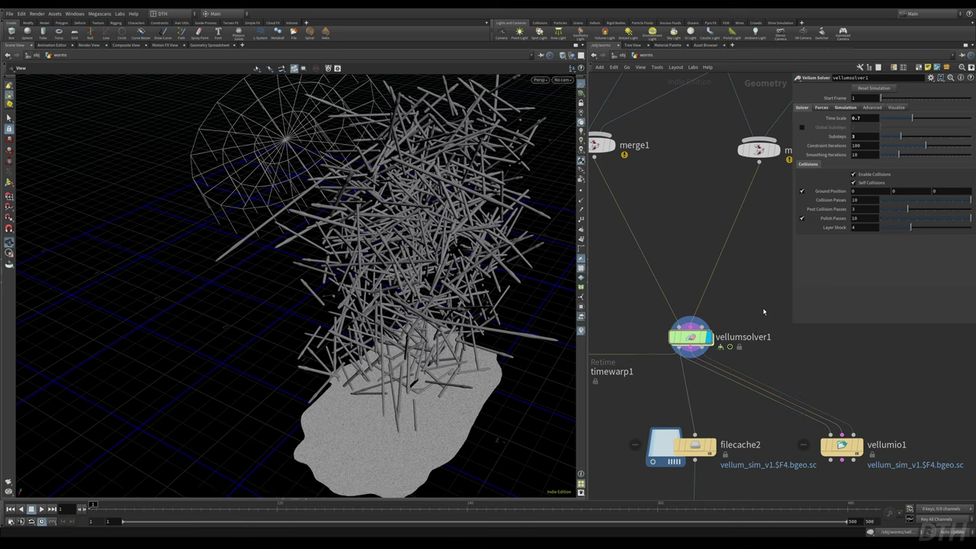
# - Add a second Vellum Solver with default settings and place it beside vellumsolver1 for comparison
pyautogui.press('Tab')
pyautogui.write('vellumso')
pyautogui.press('Return')
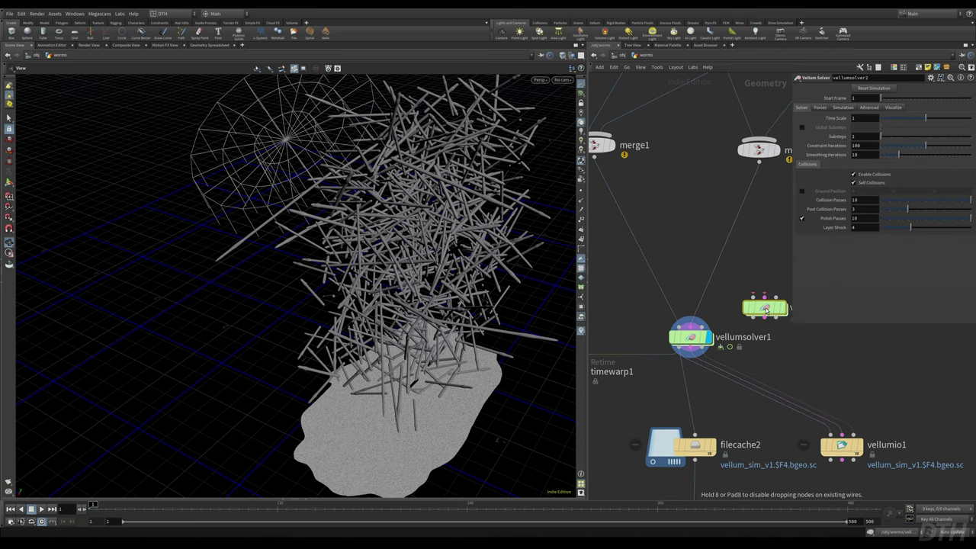
pyautogui.click(798, 343)
# - Review the time scale, substeps and ground position settings of vellumsolver1
pyautogui.click(688, 337)
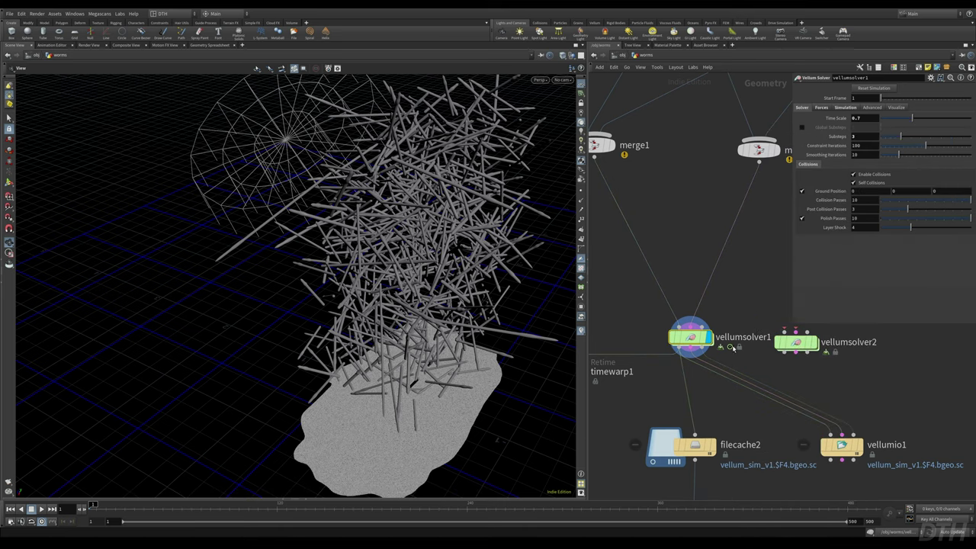
pyautogui.doubleClick(870, 119)
pyautogui.click(801, 190)
pyautogui.press('Tab')
pyautogui.write('2')
pyautogui.write('3')
pyautogui.press('Return')
# - Compare the gravity and other force settings of vellumsolver1 with those of the default vellumsolver2
pyautogui.click(820, 108)
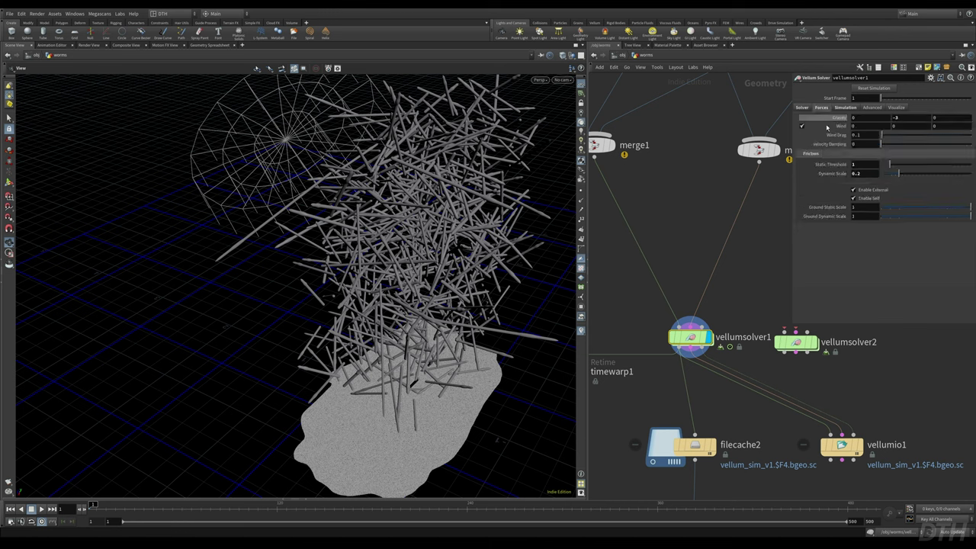
pyautogui.click(917, 118)
pyautogui.click(797, 342)
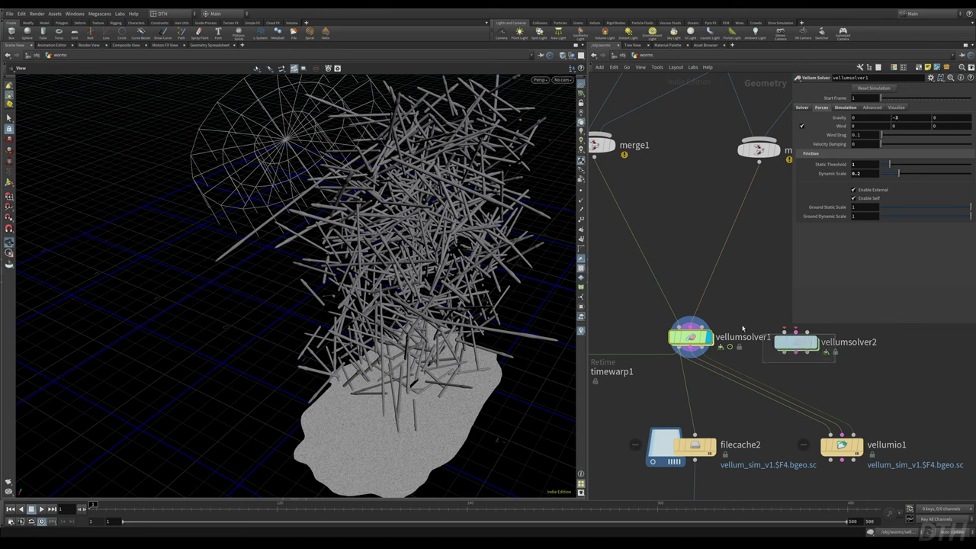
pyautogui.click(820, 107)
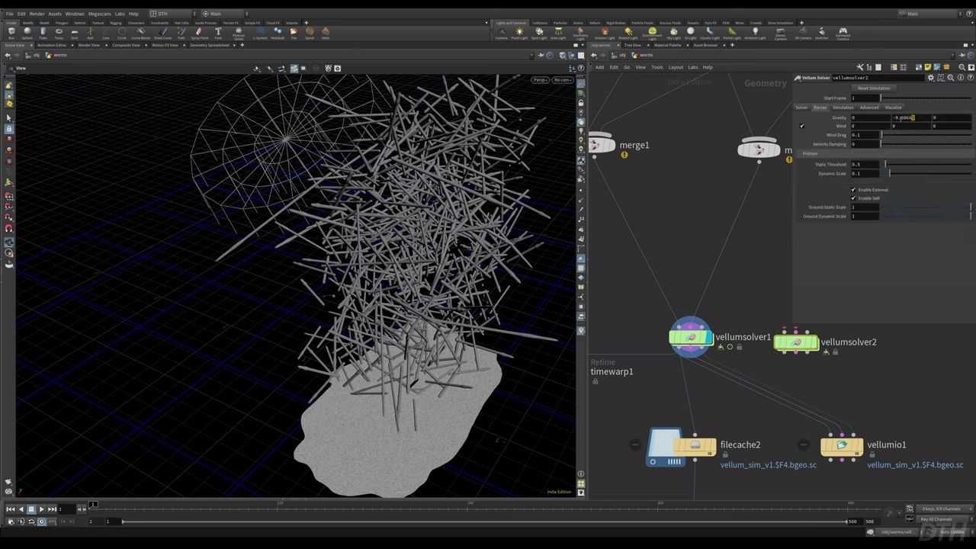
# - Compare the gravity, static threshold and dynamic scale of vellumsolver1 with those of vellumsolver2
pyautogui.click(908, 118)
pyautogui.moveTo(728, 303); pyautogui.dragTo(654, 351)
pyautogui.moveTo(748, 314); pyautogui.dragTo(642, 357)
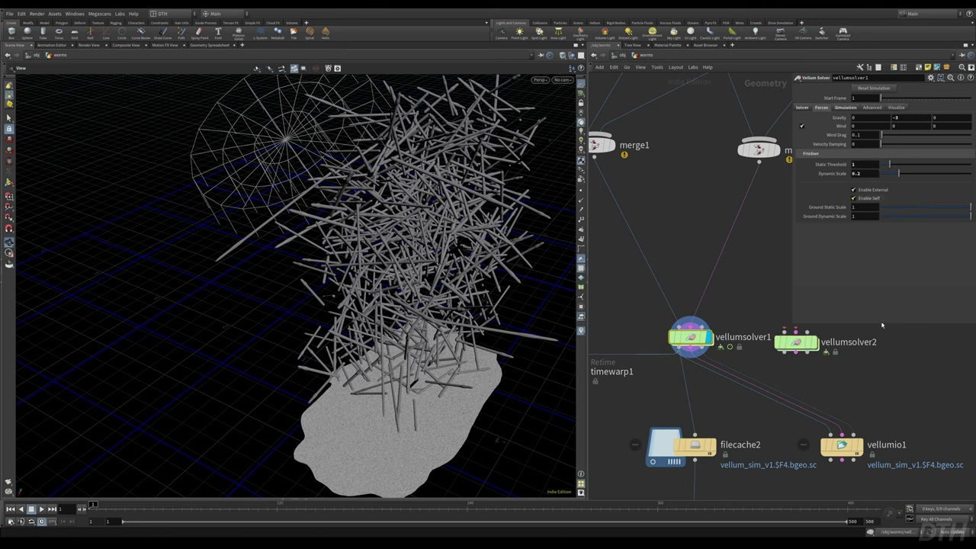
pyautogui.click(797, 343)
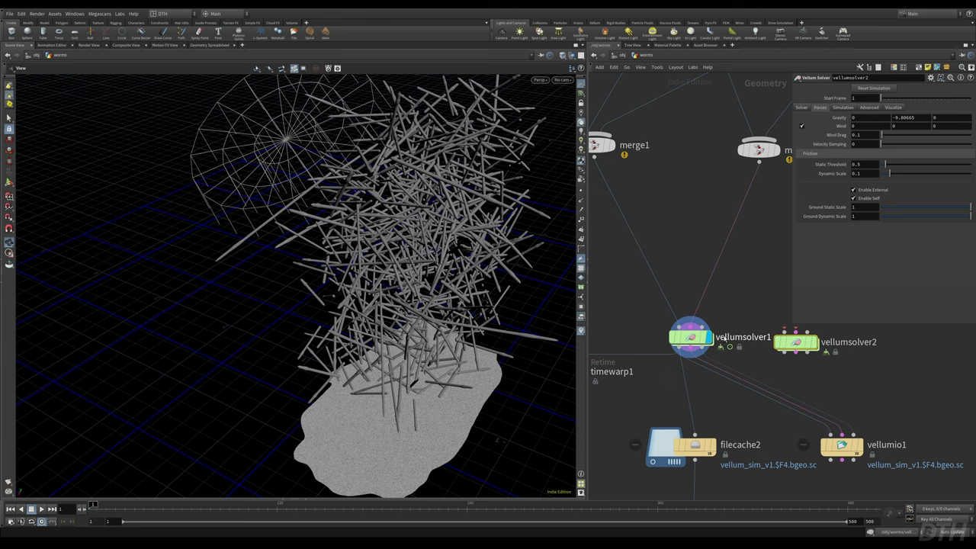
# - Compare the cache memory of both Vellum Solvers and check vellumsolver2's advanced and basic solver settings
pyautogui.click(726, 338)
pyautogui.click(842, 107)
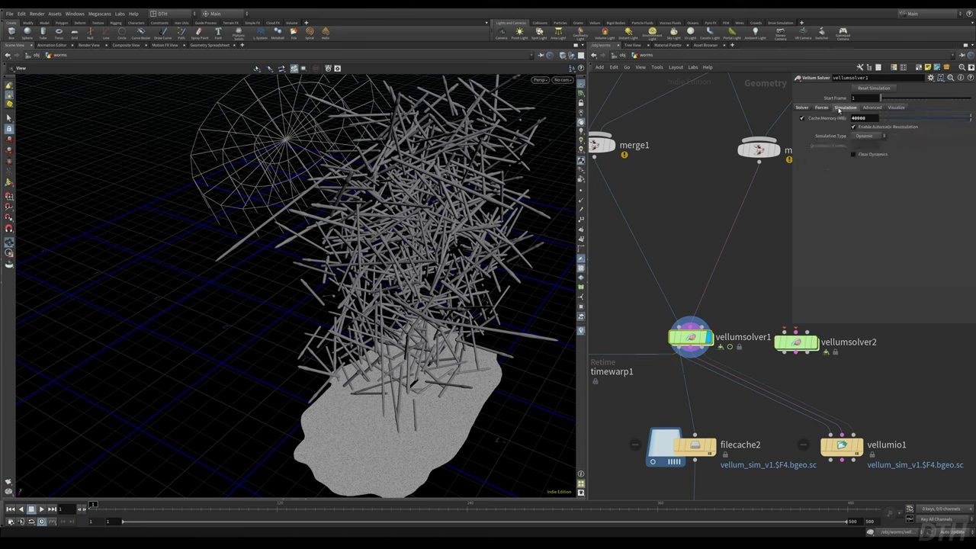
pyautogui.click(872, 107)
pyautogui.click(896, 107)
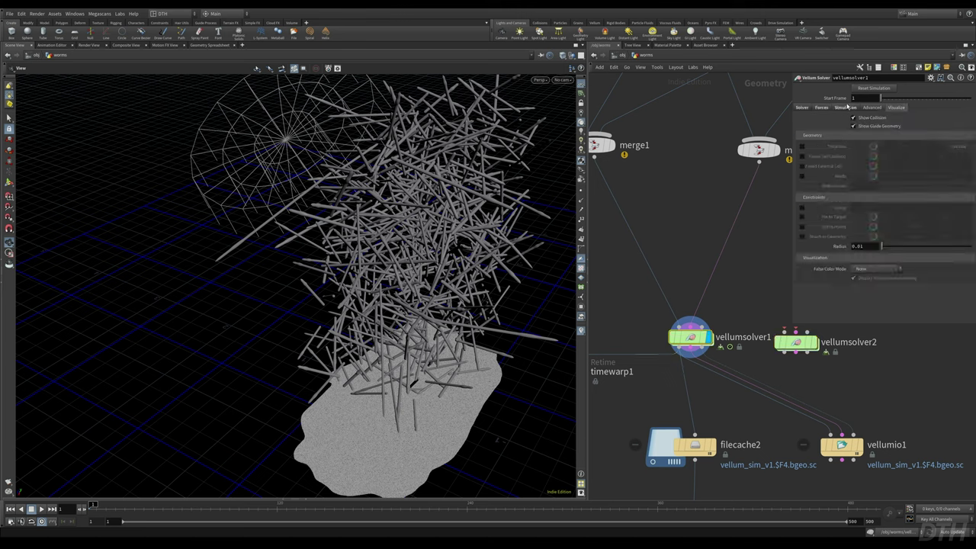
pyautogui.click(849, 107)
pyautogui.click(796, 343)
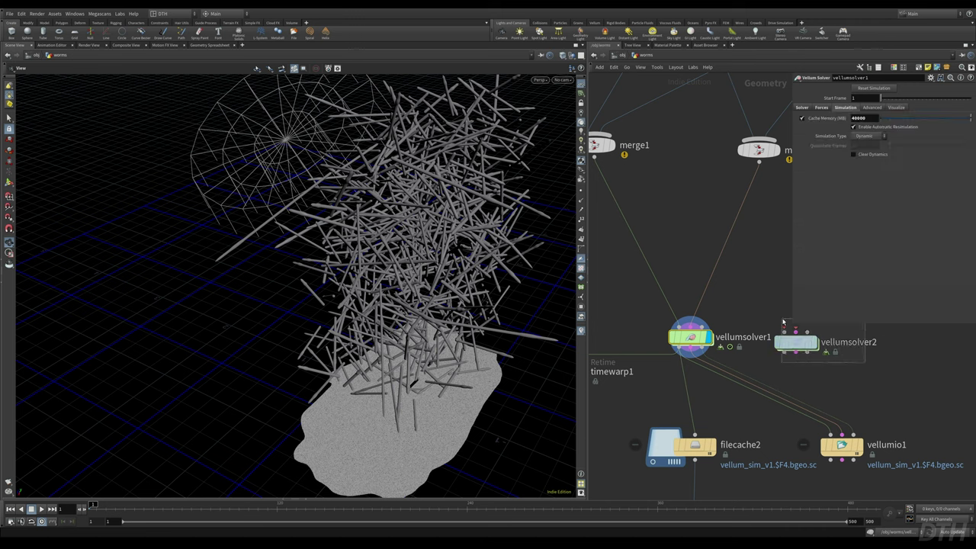
pyautogui.click(842, 107)
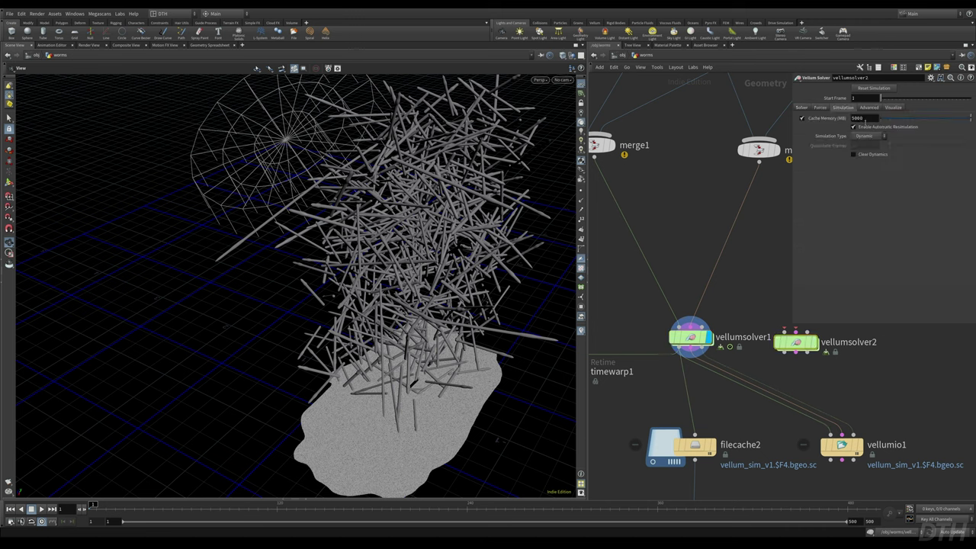
pyautogui.doubleClick(862, 118)
pyautogui.click(877, 109)
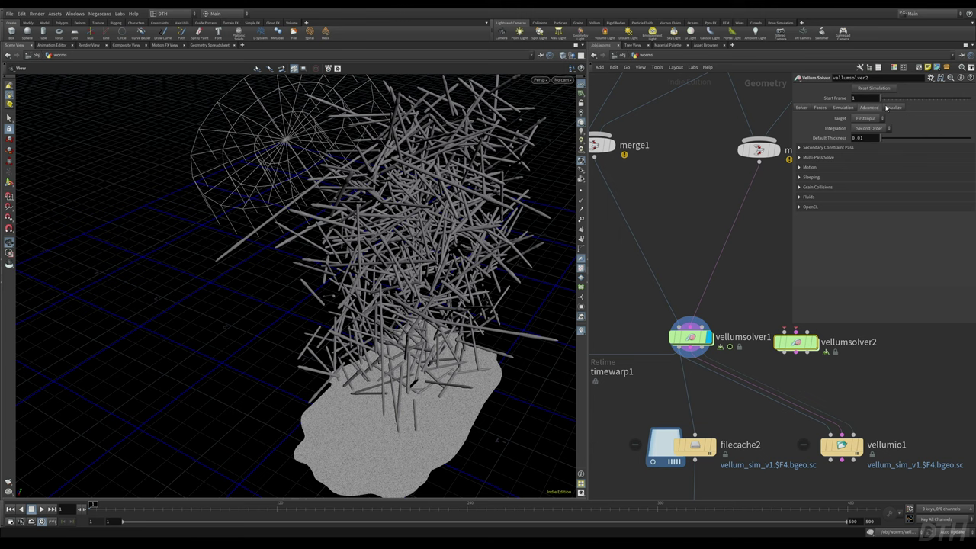
pyautogui.click(802, 107)
# - Enter vellumsolver1's forces network and review the noise settings of popforce1 and popforce2
pyautogui.moveTo(691, 338)
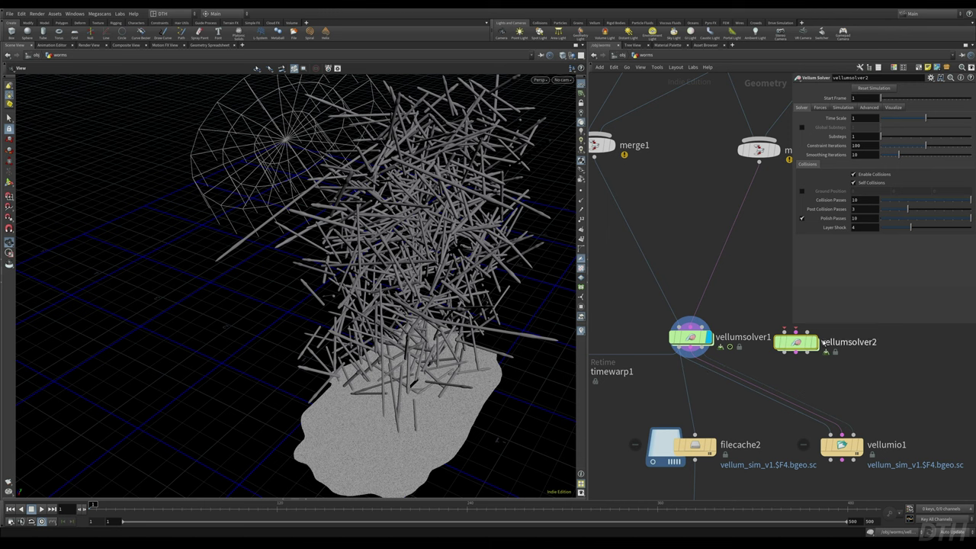
pyautogui.doubleClick(685, 338)
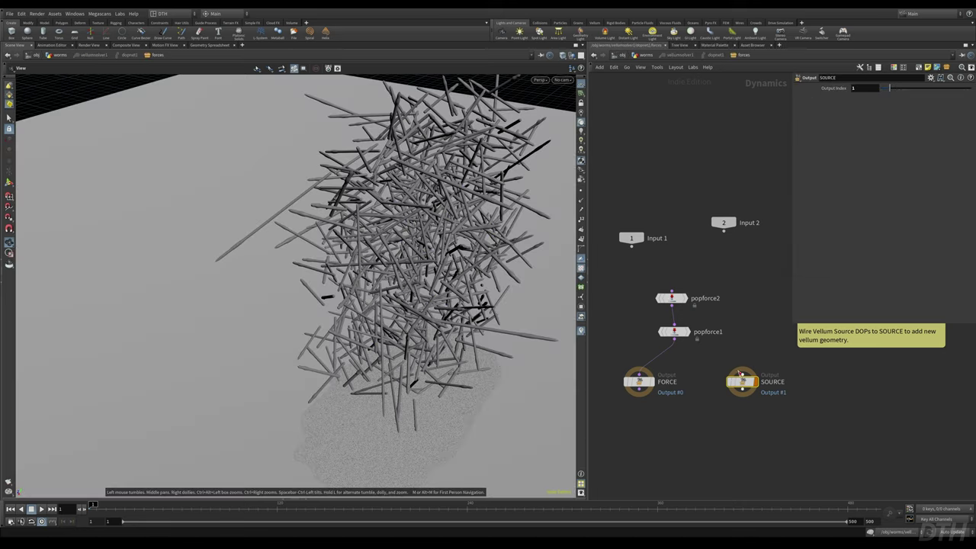
pyautogui.click(671, 298)
pyautogui.click(674, 332)
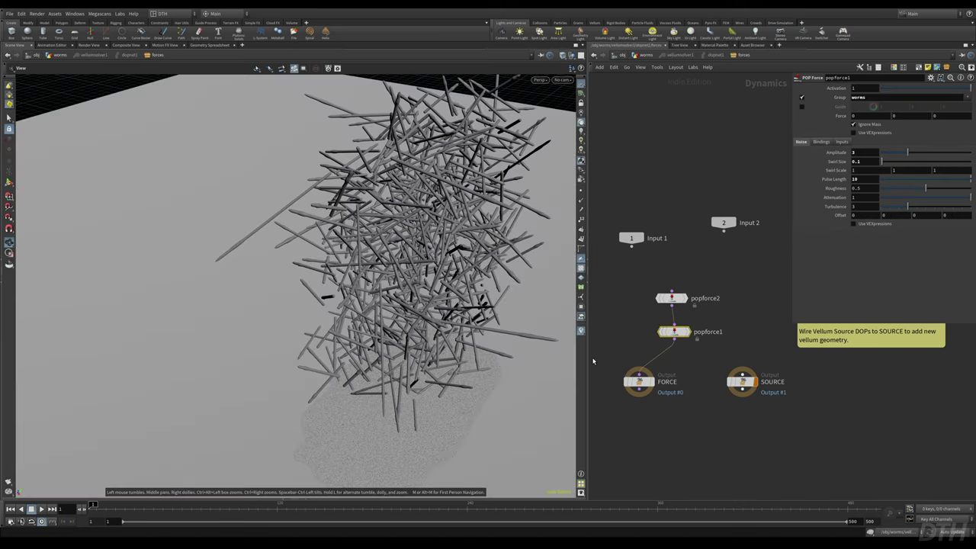
pyautogui.click(671, 298)
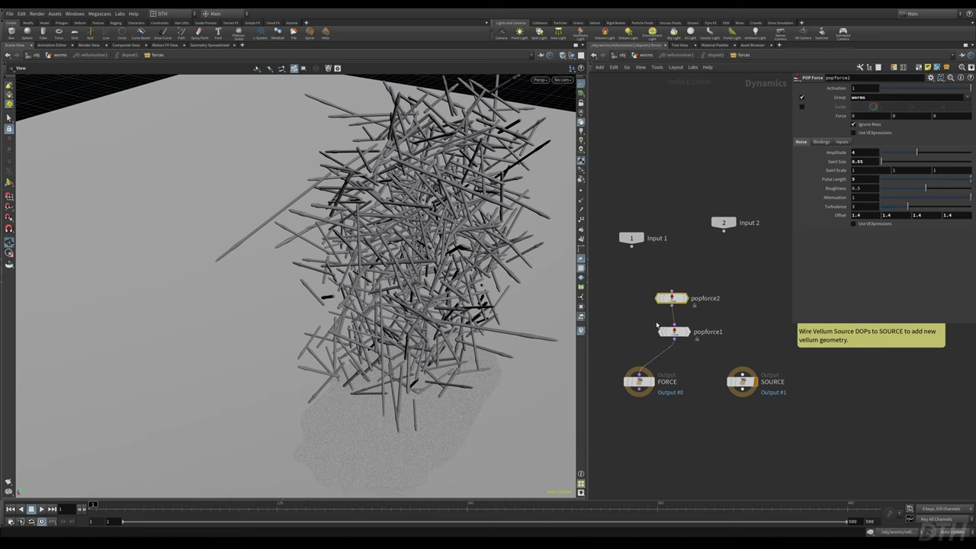
pyautogui.click(674, 332)
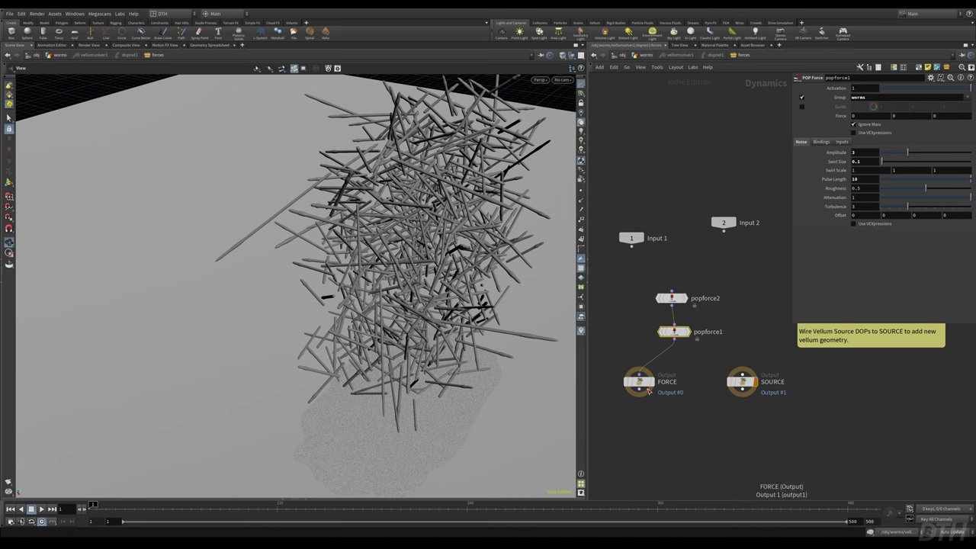
pyautogui.click(671, 299)
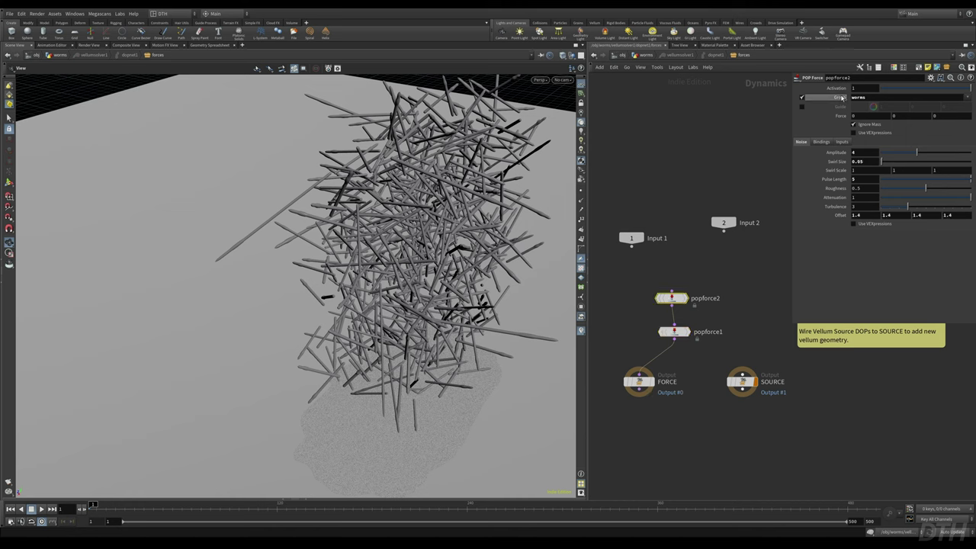
# - Trace the worms group used by the POP forces back to the group1 node in the worms network
pyautogui.doubleClick(860, 97)
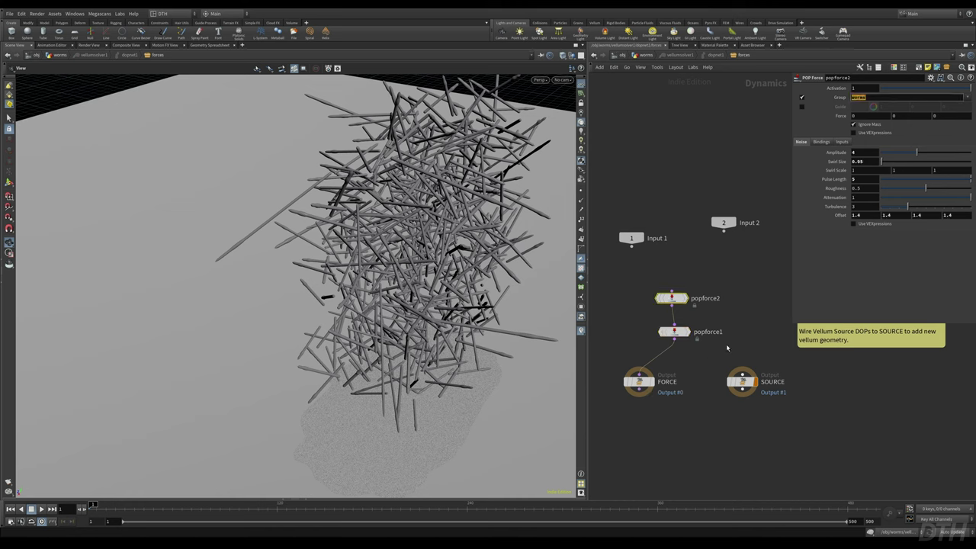
pyautogui.press('Down')
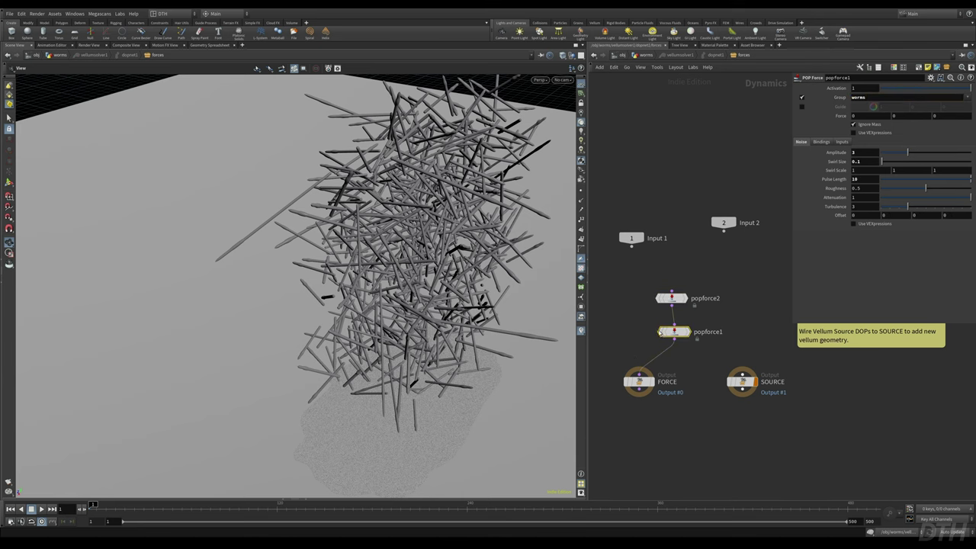
pyautogui.click(647, 56)
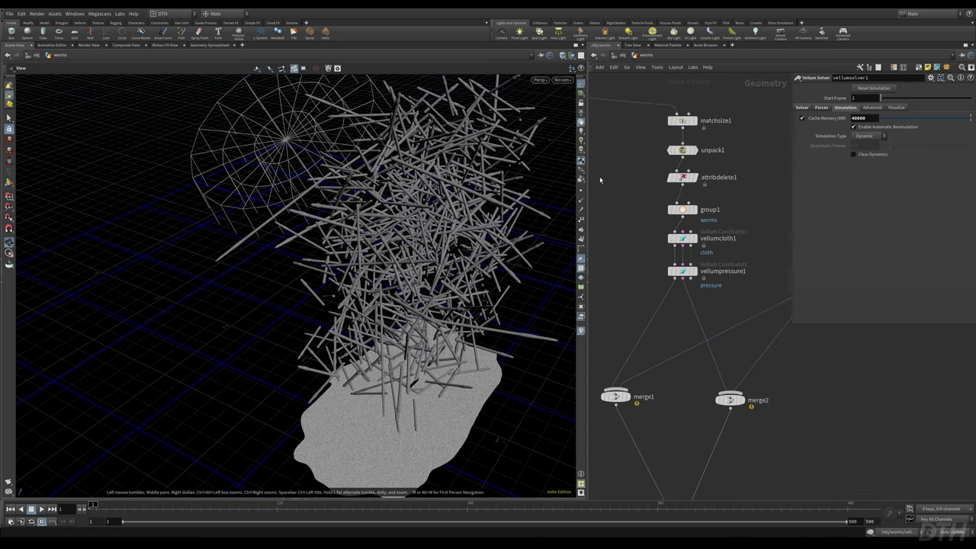
pyautogui.moveTo(654, 188); pyautogui.dragTo(645, 232, button='middle')
pyautogui.click(674, 254)
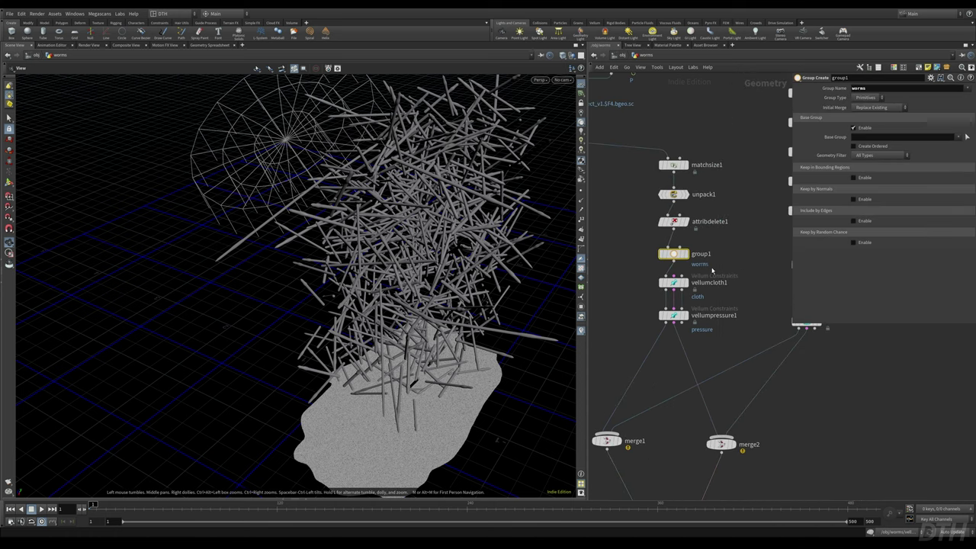
# - Reopen vellumsolver1's forces network and compare the amplitude and swirl size of popforce2 and popforce1
pyautogui.moveTo(713, 269); pyautogui.dragTo(660, 297, button='middle')
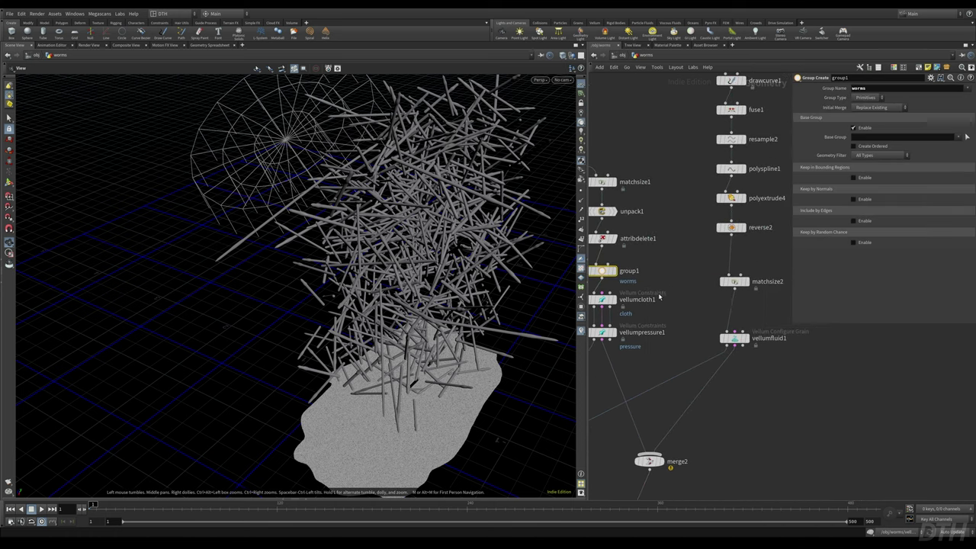
pyautogui.scroll(-2, 751, 420)
pyautogui.moveTo(752, 465); pyautogui.dragTo(817, 272, button='middle')
pyautogui.scroll(3, 687, 352)
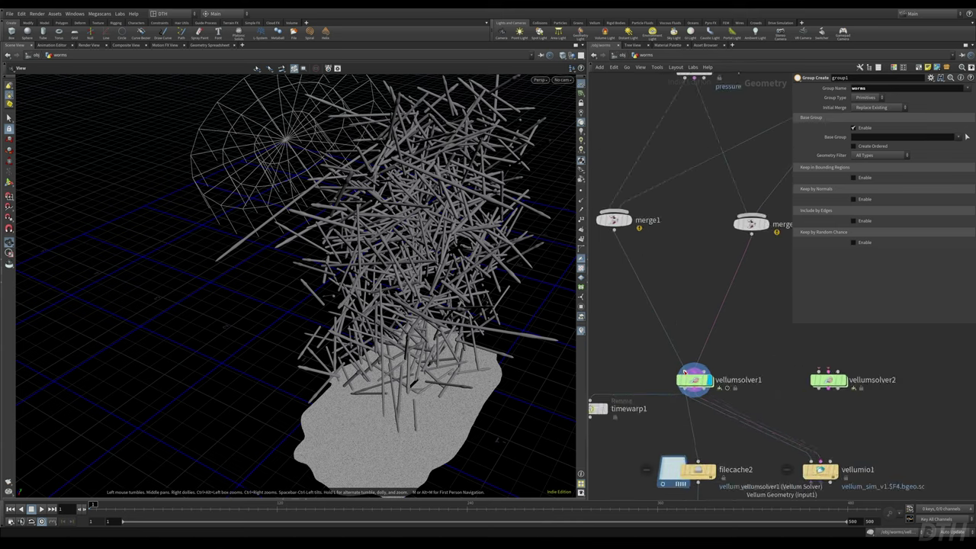
pyautogui.doubleClick(685, 371)
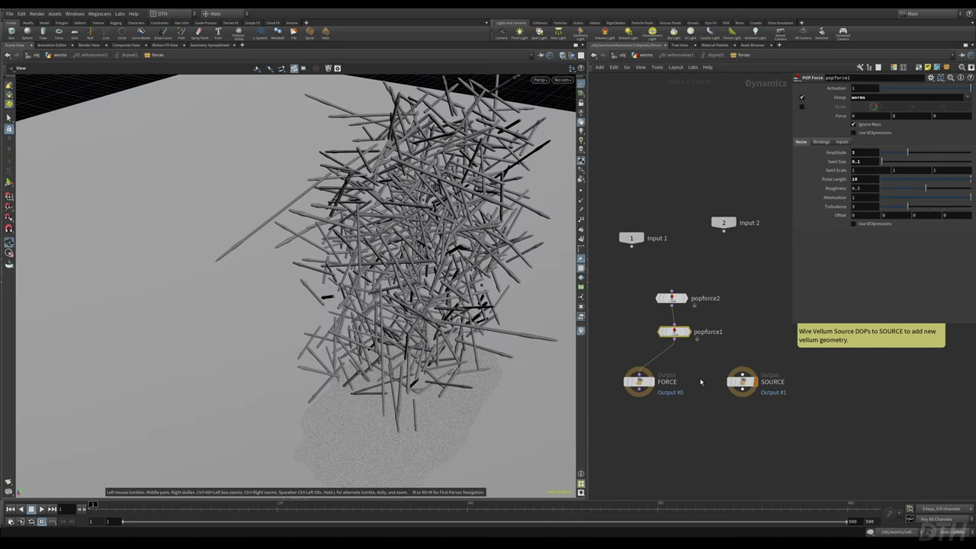
pyautogui.click(654, 305)
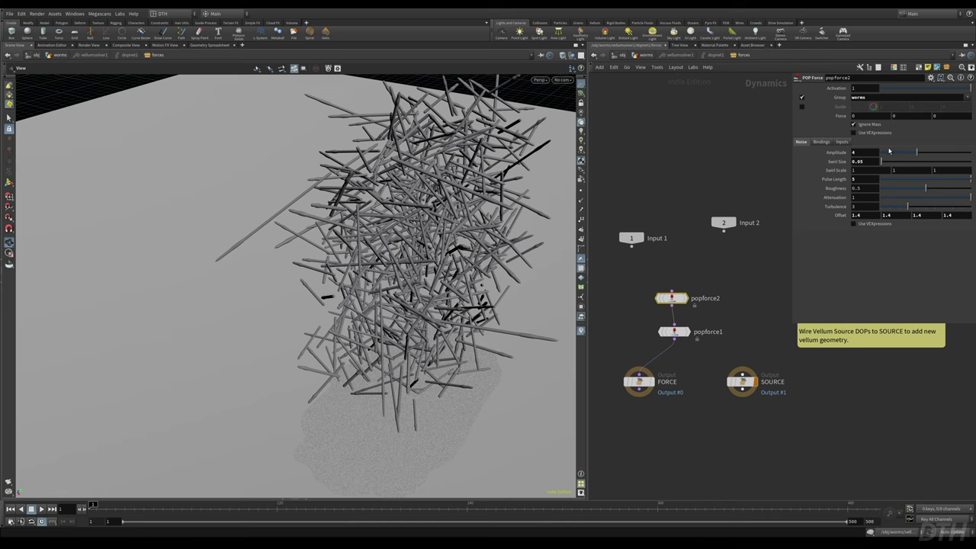
pyautogui.moveTo(865, 162); pyautogui.dragTo(835, 167)
pyautogui.click(672, 332)
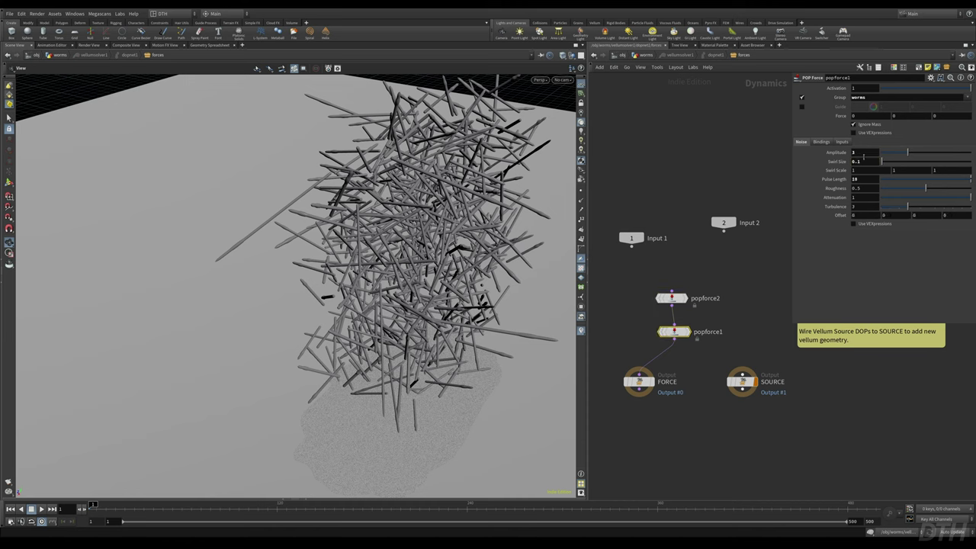
pyautogui.moveTo(860, 153); pyautogui.dragTo(736, 171)
pyautogui.press('Return')
# - Check the group restriction and noise offset on both POP Force nodes
pyautogui.doubleClick(884, 101)
pyautogui.click(671, 297)
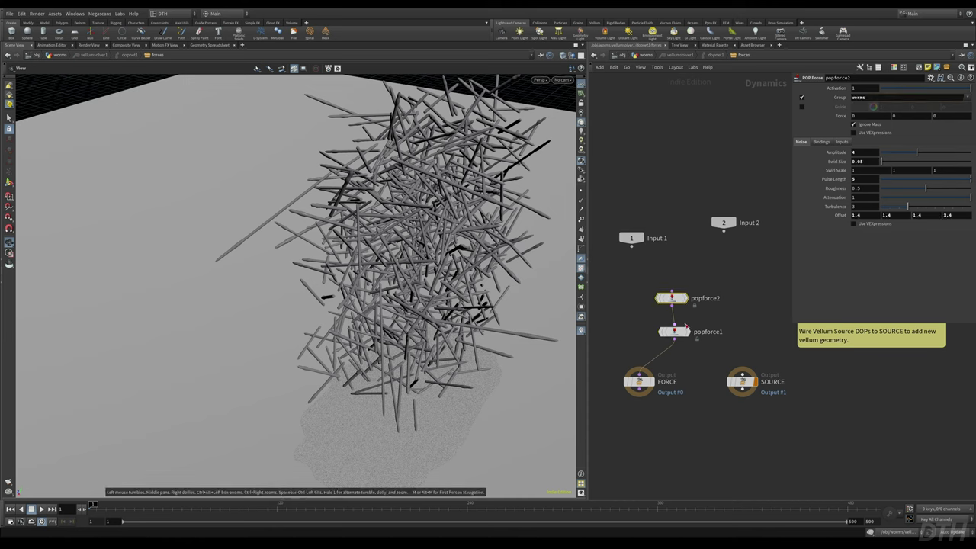
pyautogui.click(674, 332)
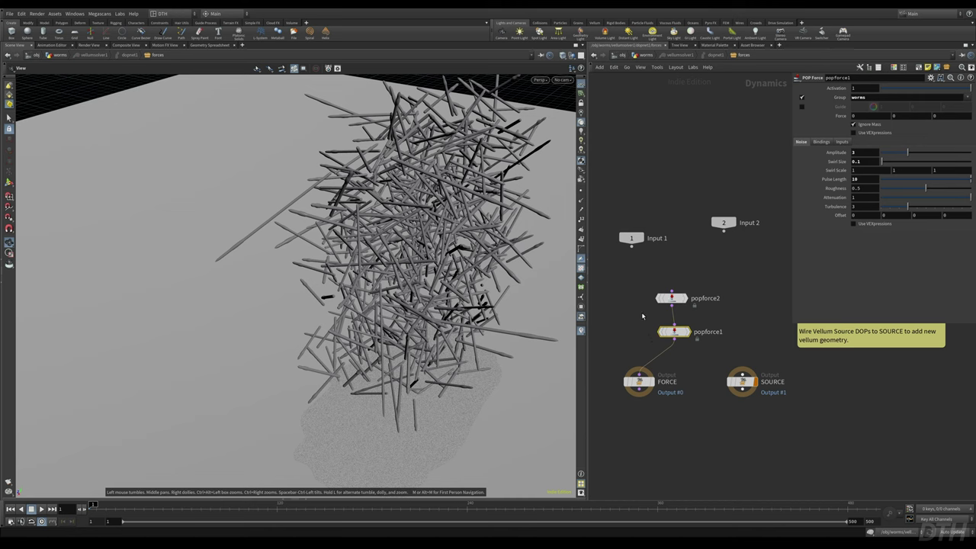
pyautogui.press('Up')
# - Return to the worms network, display filecache2 and play the cached simulation
pyautogui.click(645, 56)
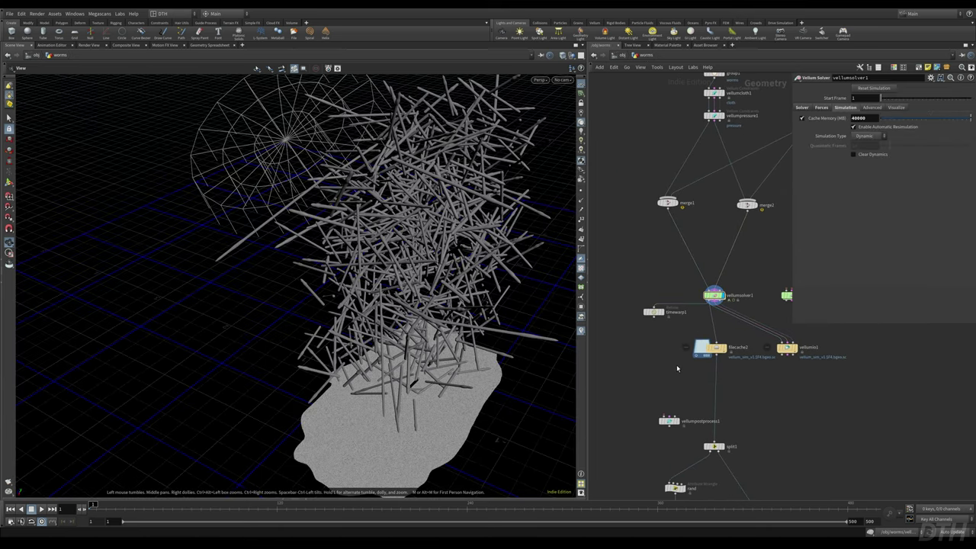
pyautogui.moveTo(744, 291); pyautogui.dragTo(709, 394, button='middle')
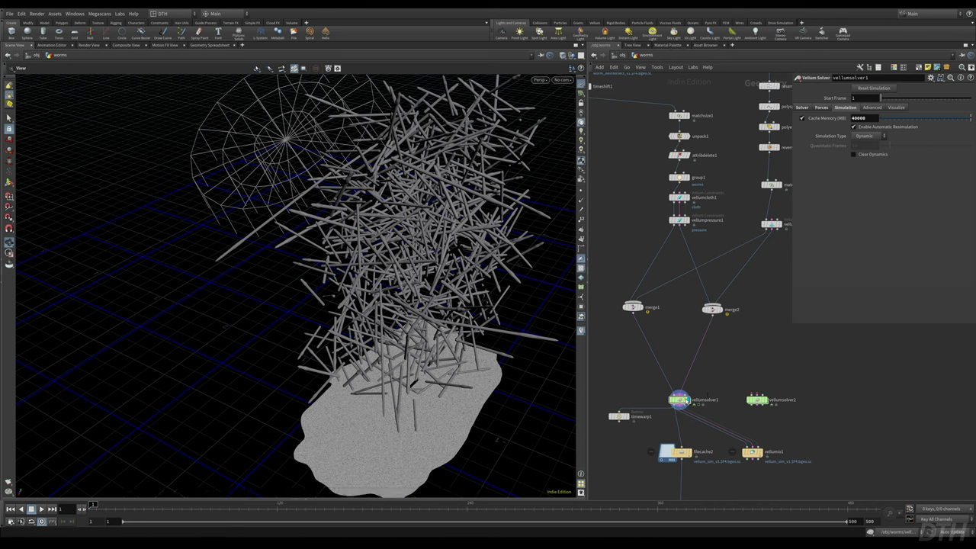
pyautogui.moveTo(627, 439); pyautogui.dragTo(688, 479)
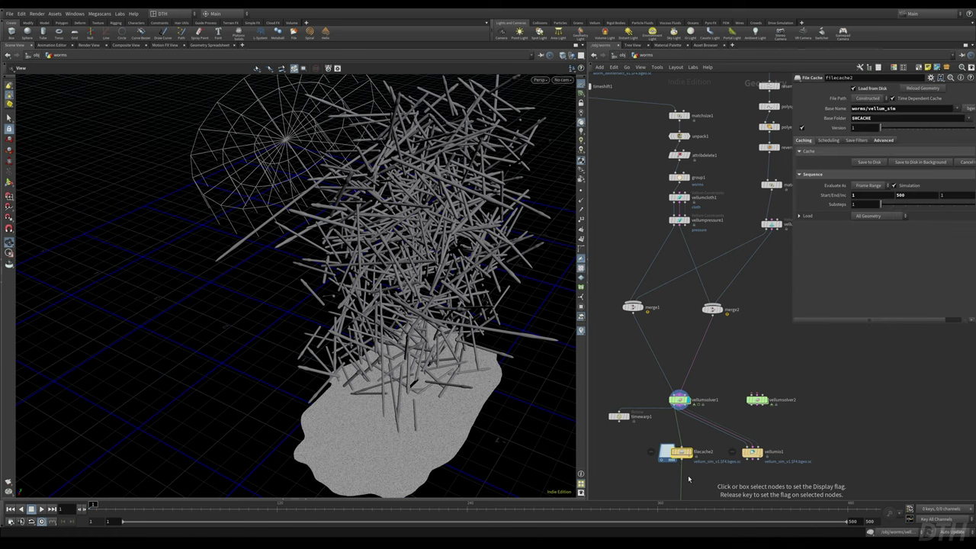
pyautogui.moveTo(456, 460); pyautogui.dragTo(445, 374, button='middle')
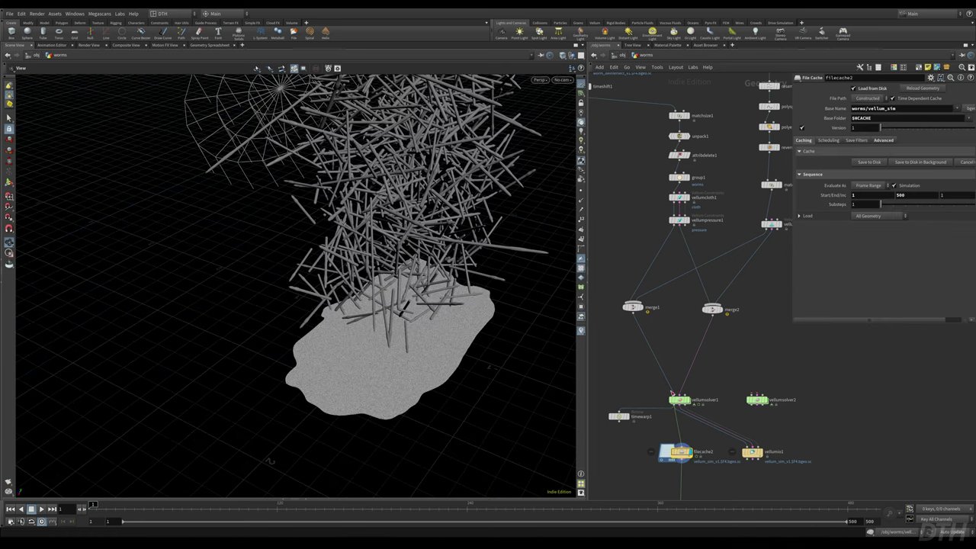
pyautogui.click(42, 509)
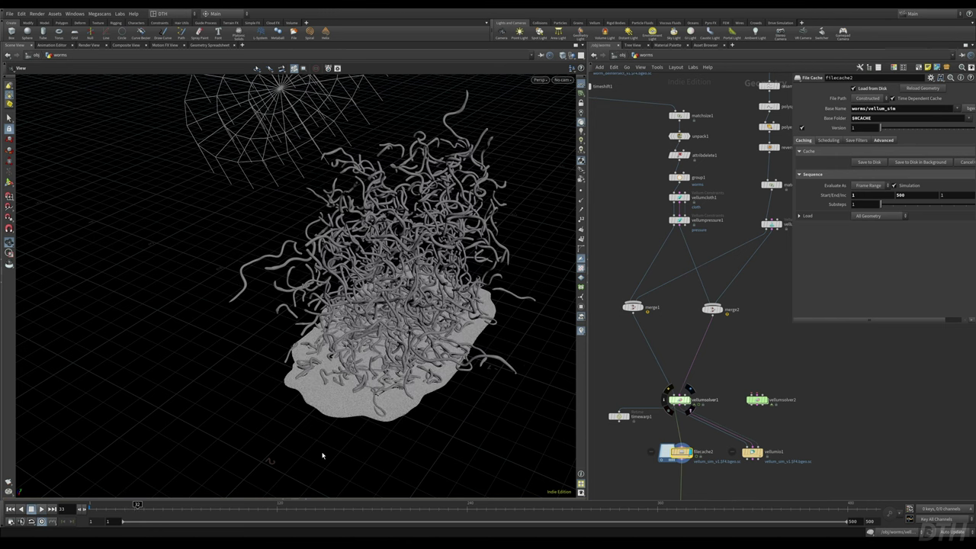
# - Examine up close and from several angles how the simulated worms interact with the fluid particles at frame 33
pyautogui.moveTo(486, 399); pyautogui.dragTo(610, 379, button='right')
pyautogui.moveTo(290, 374); pyautogui.dragTo(582, 327, button='right')
pyautogui.moveTo(367, 358); pyautogui.dragTo(479, 358)
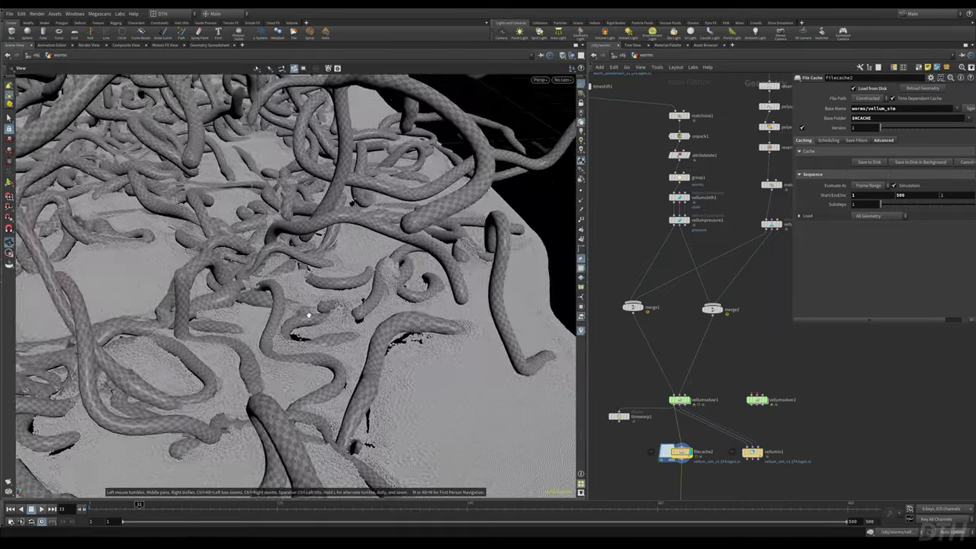
pyautogui.moveTo(310, 315); pyautogui.dragTo(509, 365, button='right')
pyautogui.moveTo(437, 295); pyautogui.dragTo(289, 262)
pyautogui.moveTo(327, 227); pyautogui.dragTo(536, 365, button='right')
pyautogui.moveTo(293, 305); pyautogui.dragTo(370, 245)
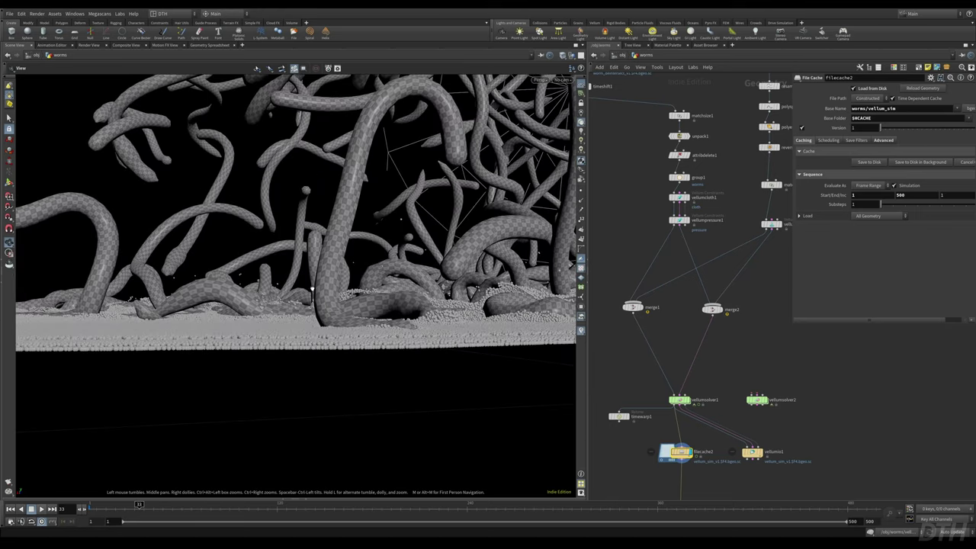
pyautogui.moveTo(371, 245); pyautogui.dragTo(331, 297, button='middle')
pyautogui.moveTo(331, 297); pyautogui.dragTo(409, 298, button='right')
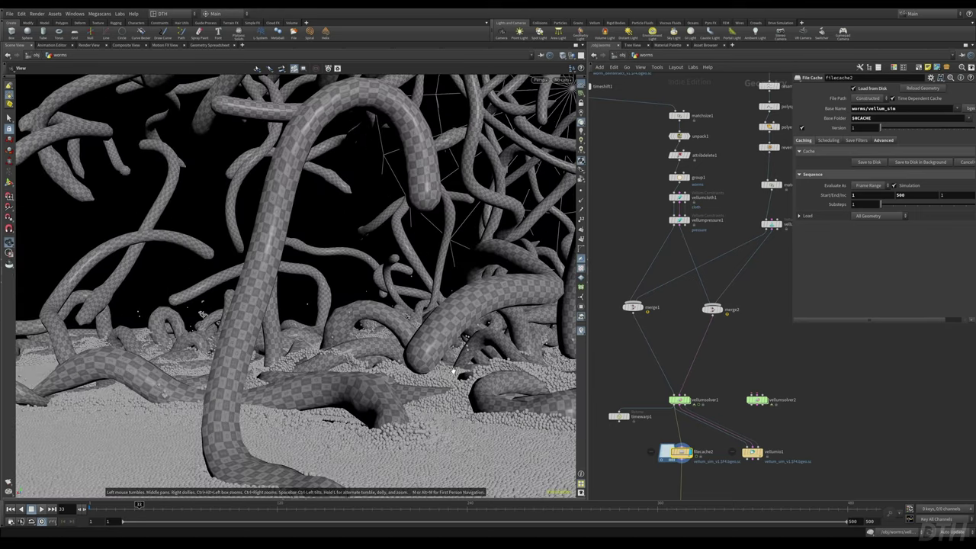
pyautogui.moveTo(467, 361); pyautogui.dragTo(268, 356, button='middle')
pyautogui.moveTo(268, 356)
pyautogui.mouseDown()
pyautogui.moveTo(267, 374)
pyautogui.moveTo(277, 366)
pyautogui.mouseUp()
pyautogui.moveTo(277, 367); pyautogui.dragTo(438, 331, button='right')
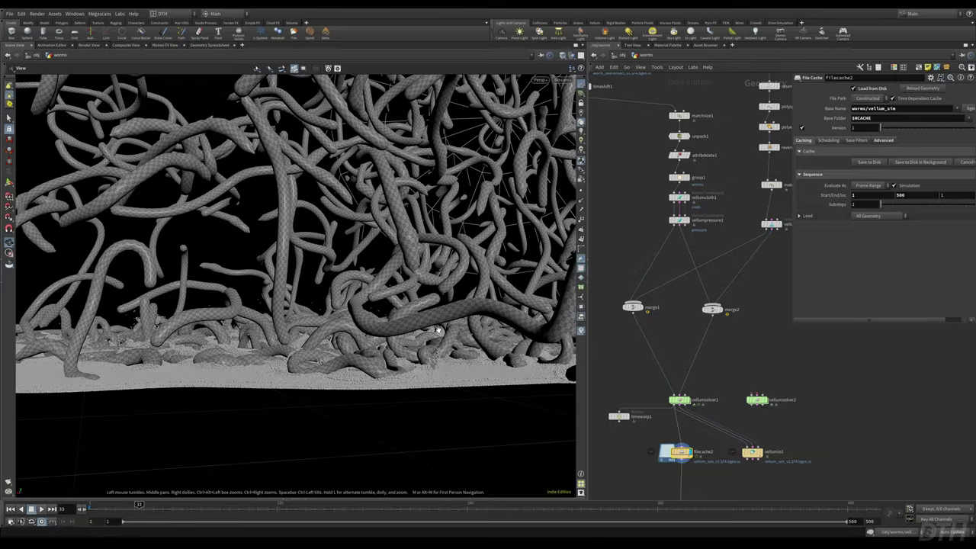
pyautogui.moveTo(438, 331); pyautogui.dragTo(111, 380)
pyautogui.moveTo(540, 387); pyautogui.dragTo(416, 331, button='right')
pyautogui.moveTo(417, 331); pyautogui.dragTo(571, 362)
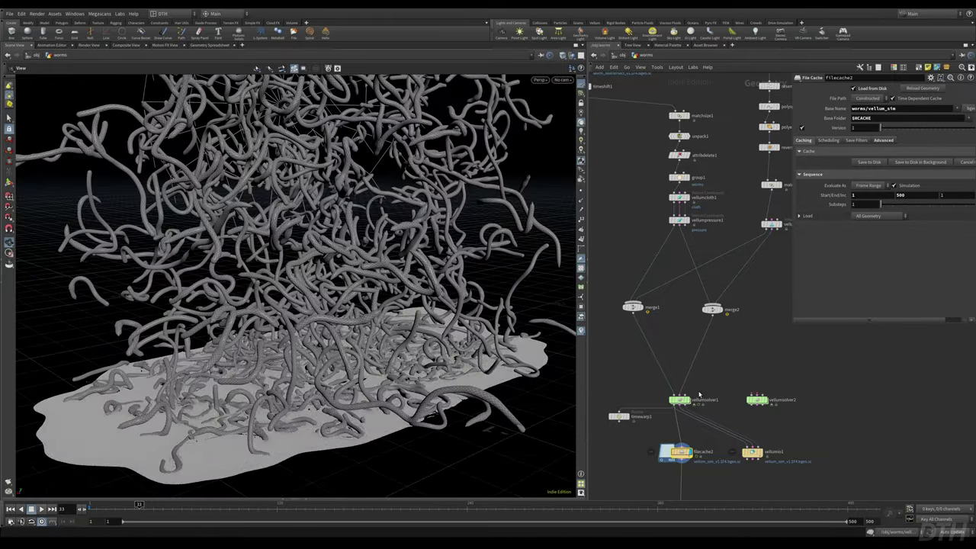
# - Display the split1 node below filecache2 and check the worms group that it separates
pyautogui.scroll(-6, 734, 442)
pyautogui.moveTo(788, 412); pyautogui.dragTo(717, 236, button='middle')
pyautogui.scroll(4, 673, 321)
pyautogui.moveTo(666, 329); pyautogui.dragTo(715, 328, button='middle')
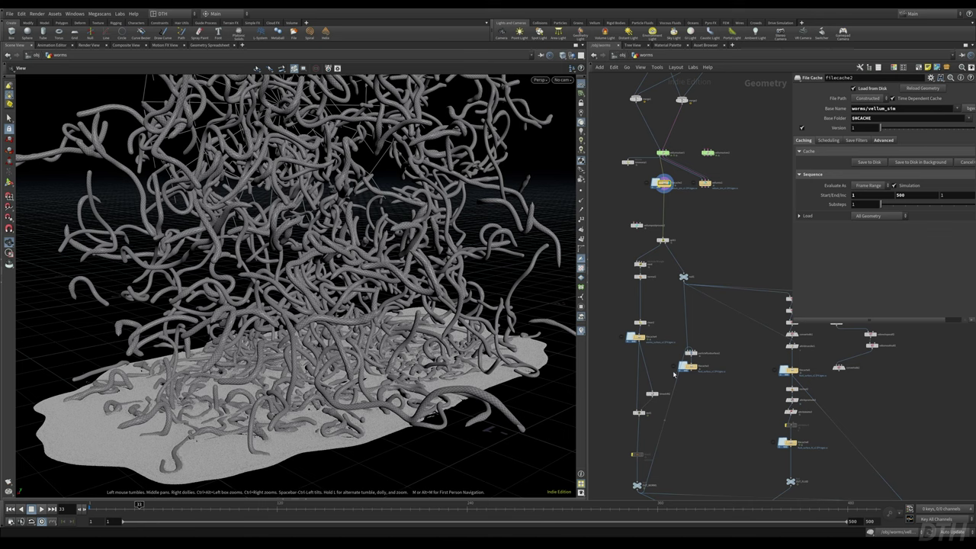
pyautogui.scroll(5, 659, 199)
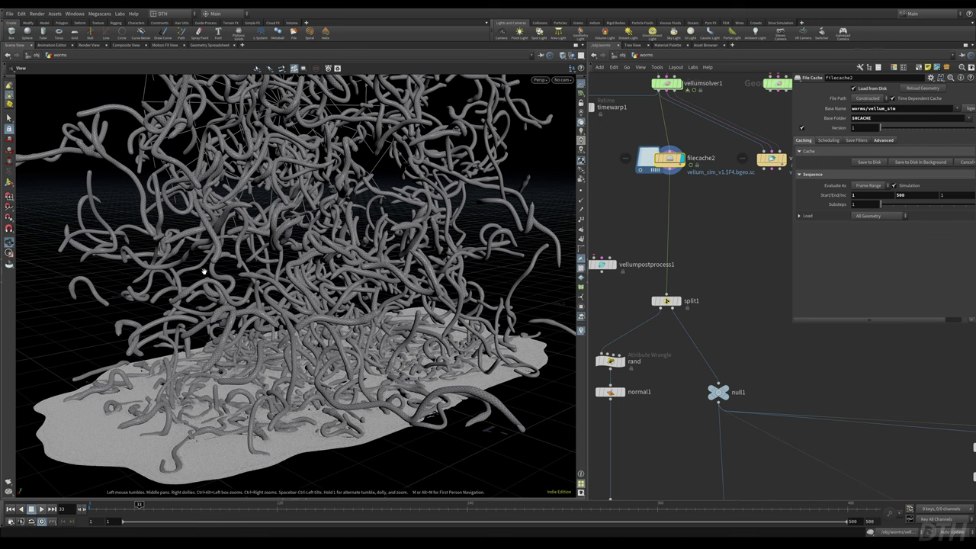
pyautogui.moveTo(690, 282); pyautogui.dragTo(623, 332)
pyautogui.press('r')
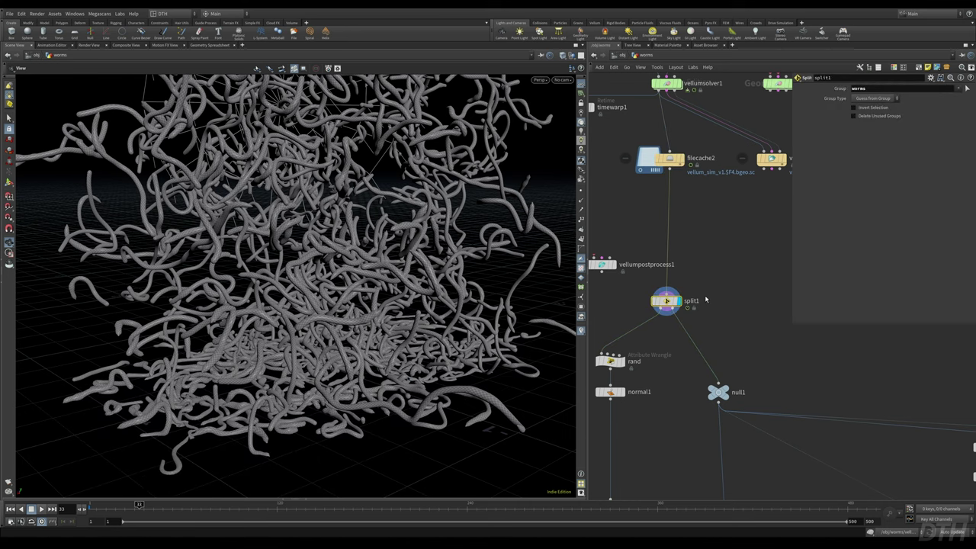
pyautogui.moveTo(872, 91); pyautogui.dragTo(839, 97)
# - Check the rand wrangle on the worm branch, and display null1 to isolate the fluid particles
pyautogui.click(608, 366)
pyautogui.press('r')
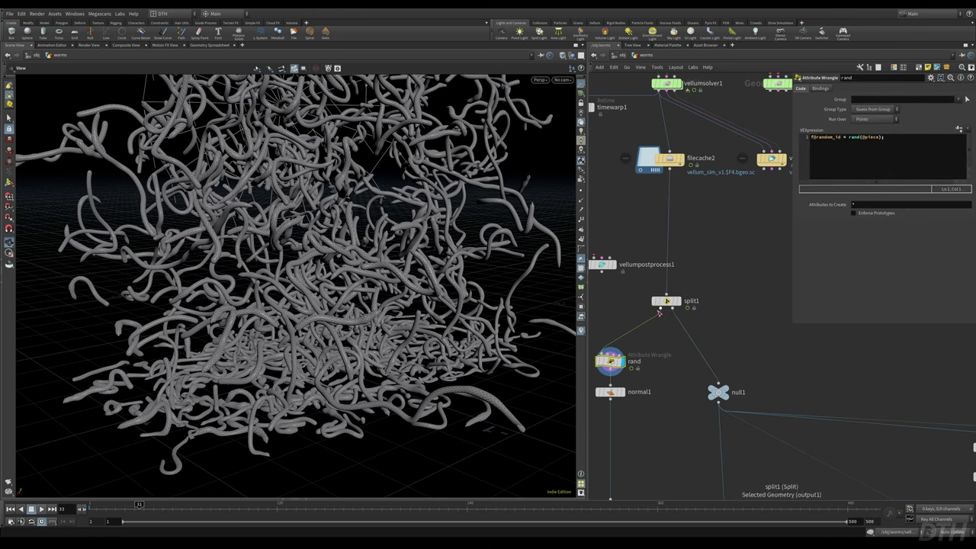
pyautogui.moveTo(768, 372); pyautogui.dragTo(703, 406)
pyautogui.press('r')
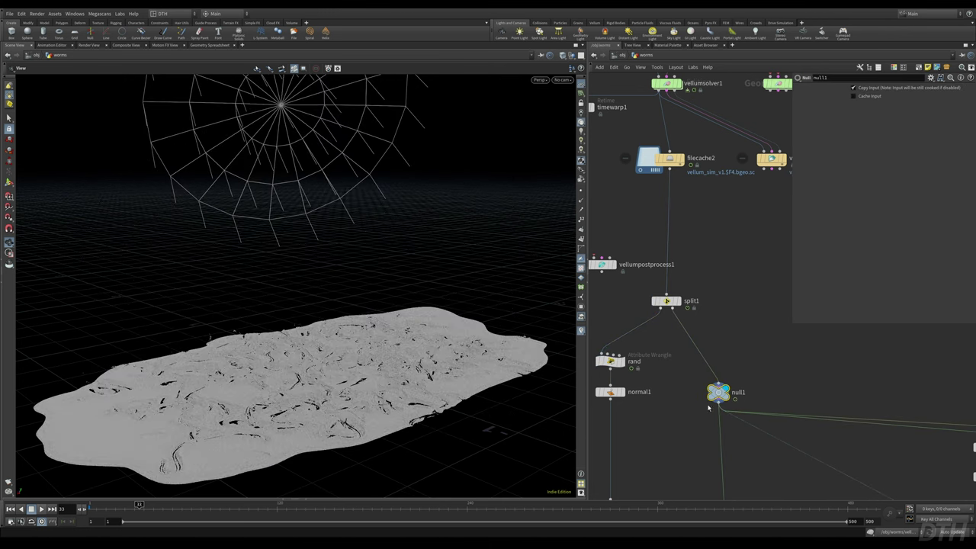
# - Examine the isolated fluid particles at frame 33 up close and from several angles
pyautogui.moveTo(336, 408); pyautogui.dragTo(523, 362, button='right')
pyautogui.moveTo(524, 362); pyautogui.dragTo(577, 284)
pyautogui.moveTo(419, 310); pyautogui.dragTo(249, 313)
pyautogui.moveTo(248, 313); pyautogui.dragTo(222, 319, button='right')
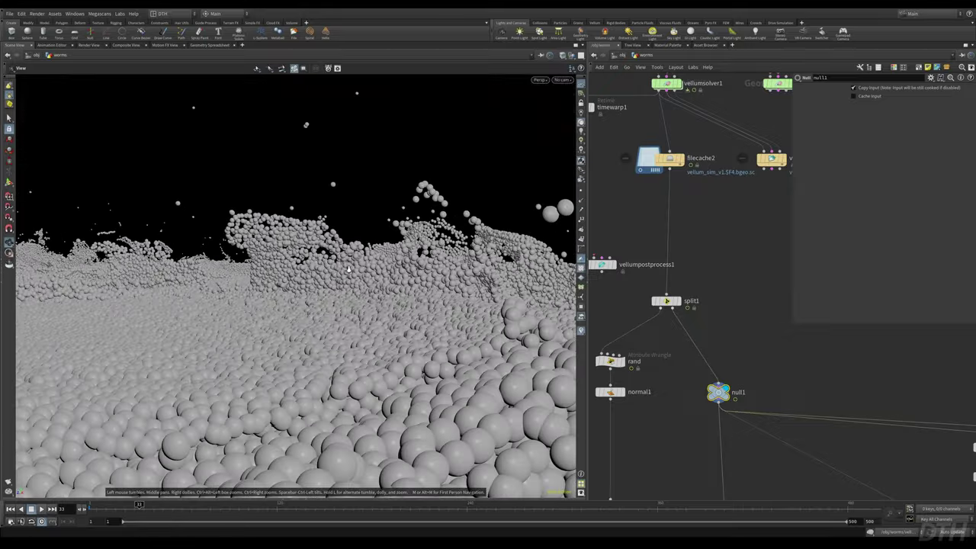
pyautogui.moveTo(370, 261); pyautogui.dragTo(354, 336)
pyautogui.moveTo(335, 305); pyautogui.dragTo(228, 292, button='right')
pyautogui.moveTo(228, 291)
pyautogui.mouseDown()
pyautogui.moveTo(256, 299)
pyautogui.moveTo(271, 286)
pyautogui.mouseUp()
# - Review how the worms carve through the fluid particles at frames 64, 125, 143 and 182
pyautogui.moveTo(156, 509); pyautogui.dragTo(190, 508)
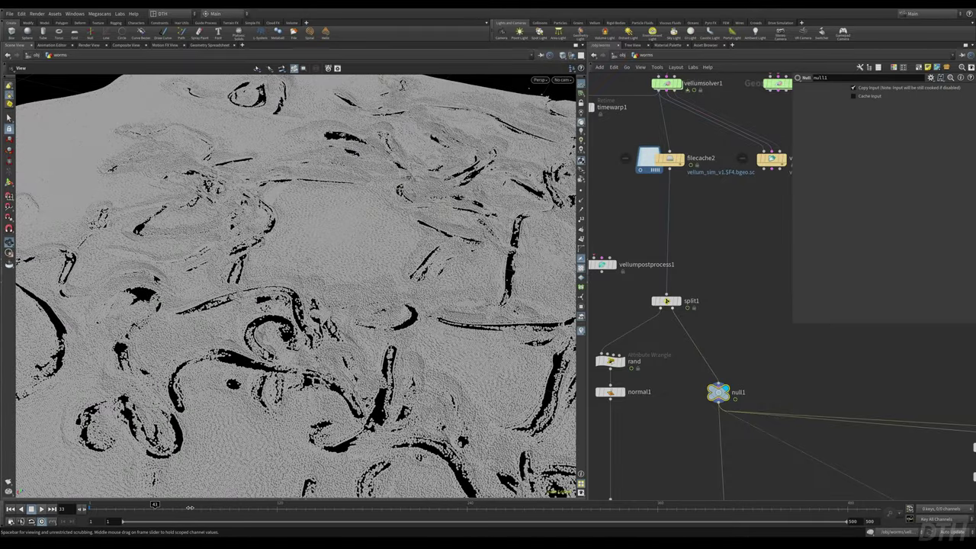
pyautogui.click(190, 507)
pyautogui.click(287, 506)
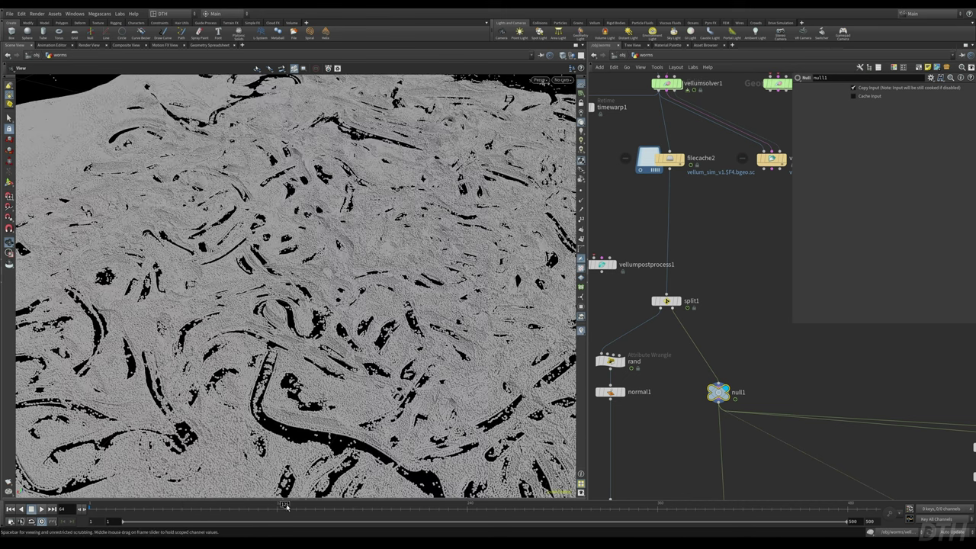
pyautogui.moveTo(410, 340); pyautogui.dragTo(377, 420)
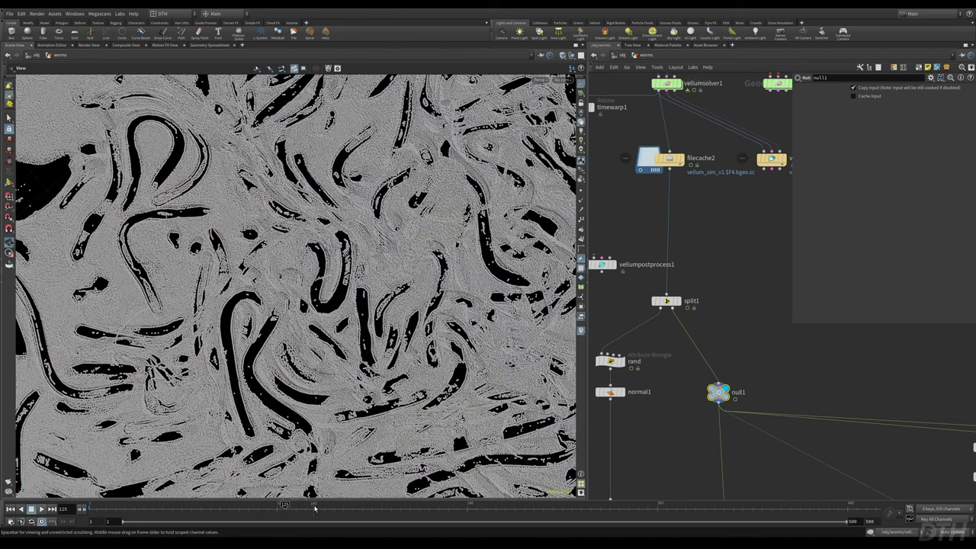
pyautogui.click(313, 506)
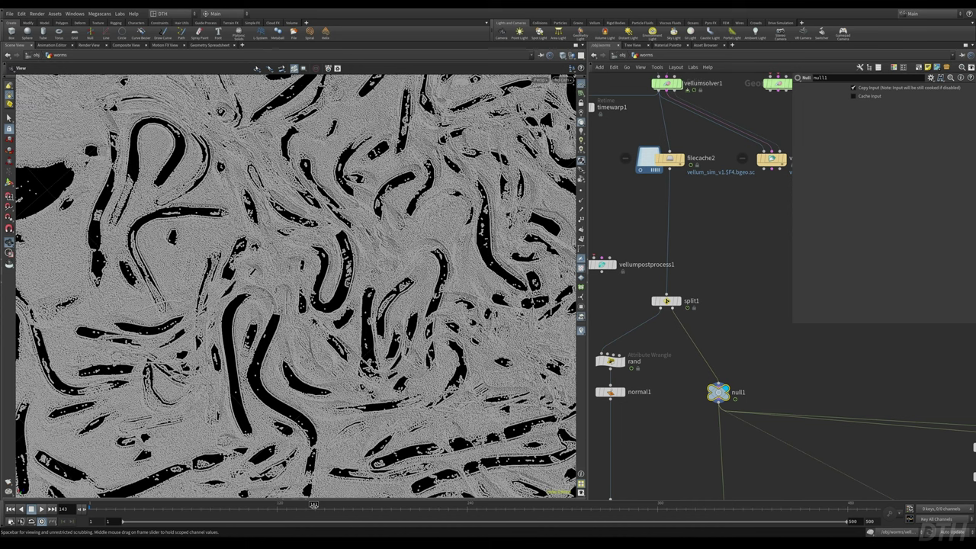
pyautogui.click(376, 513)
# - Examine the whole fluid pool and the particle detail along its edge at frame 182
pyautogui.moveTo(374, 343); pyautogui.dragTo(294, 267, button='right')
pyautogui.moveTo(298, 267); pyautogui.dragTo(356, 215)
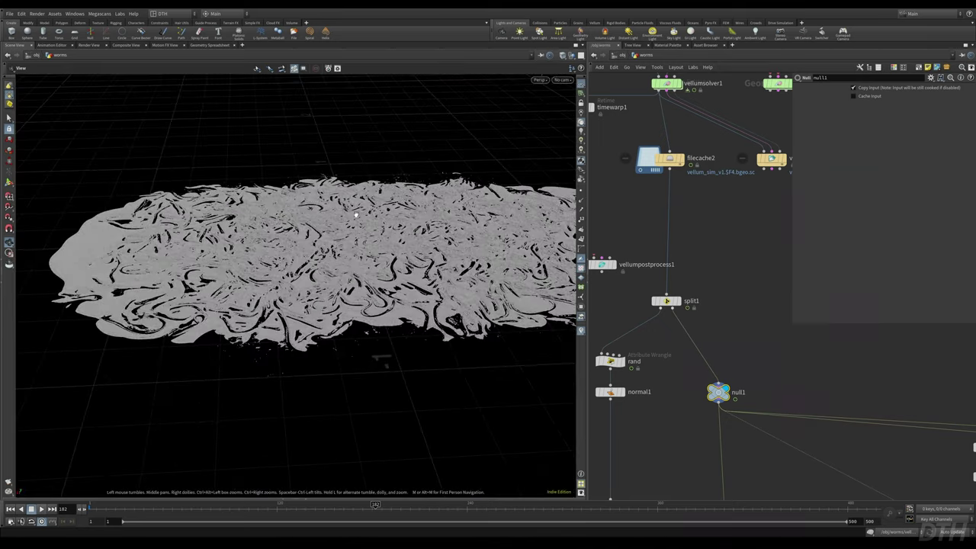
pyautogui.moveTo(155, 300); pyautogui.dragTo(412, 229, button='right')
pyautogui.moveTo(205, 266); pyautogui.dragTo(348, 241)
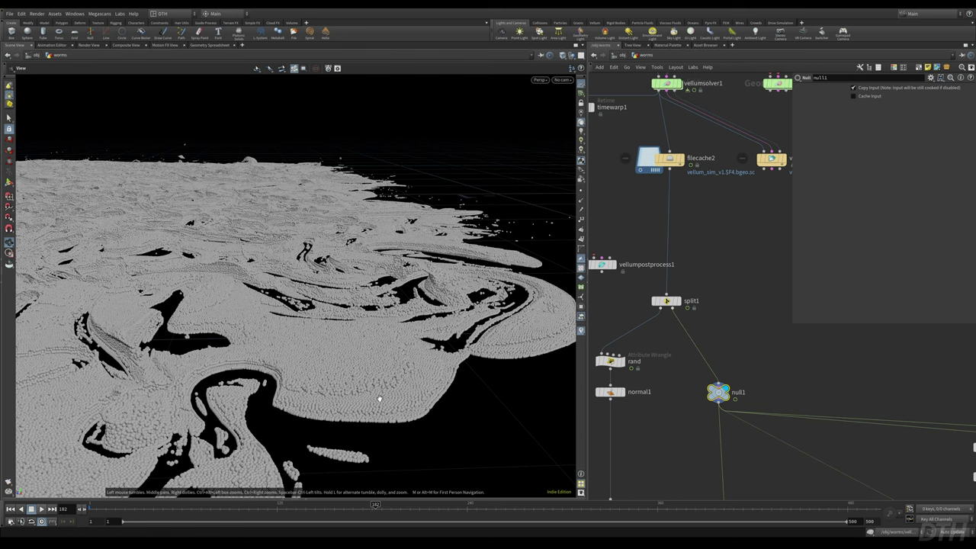
pyautogui.moveTo(380, 399); pyautogui.dragTo(659, 359, button='middle')
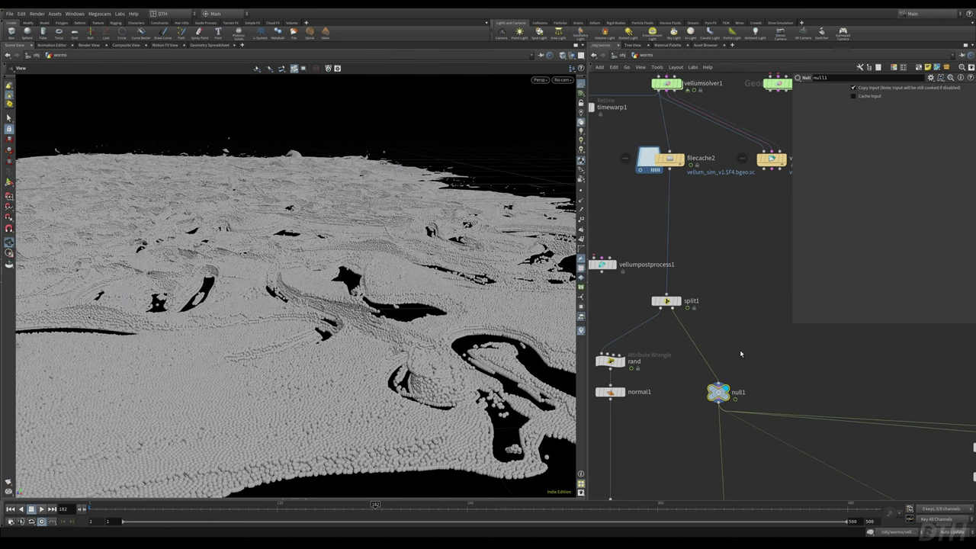
# - Display particlefluidsurface2 below null1 to view the fluid particles as a meshed surface
pyautogui.scroll(-2, 740, 353)
pyautogui.moveTo(789, 473); pyautogui.dragTo(734, 400, button='middle')
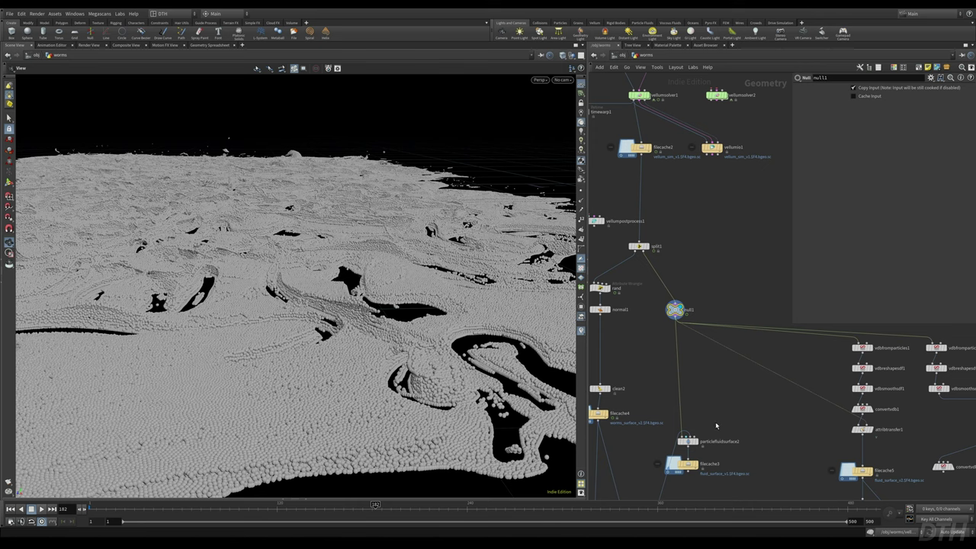
pyautogui.click(682, 441)
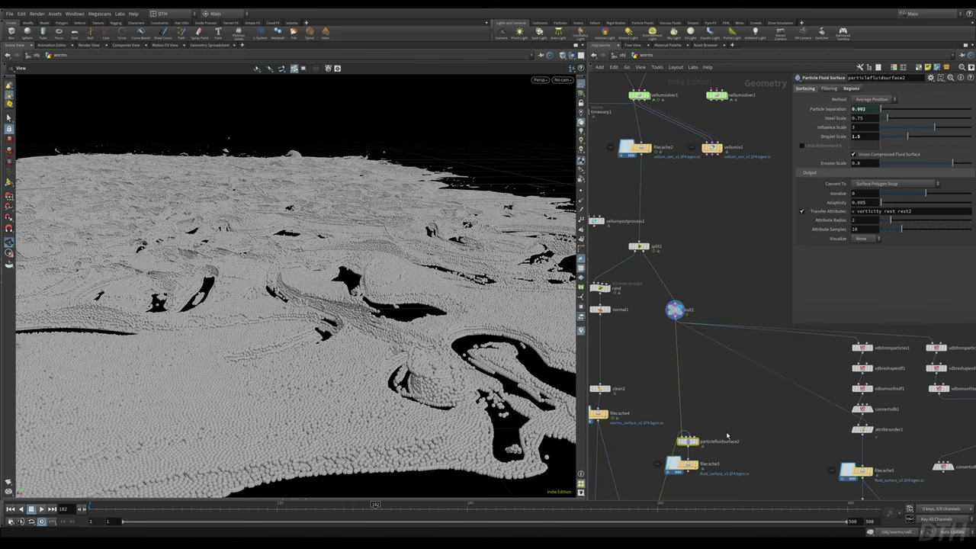
pyautogui.scroll(3, 736, 418)
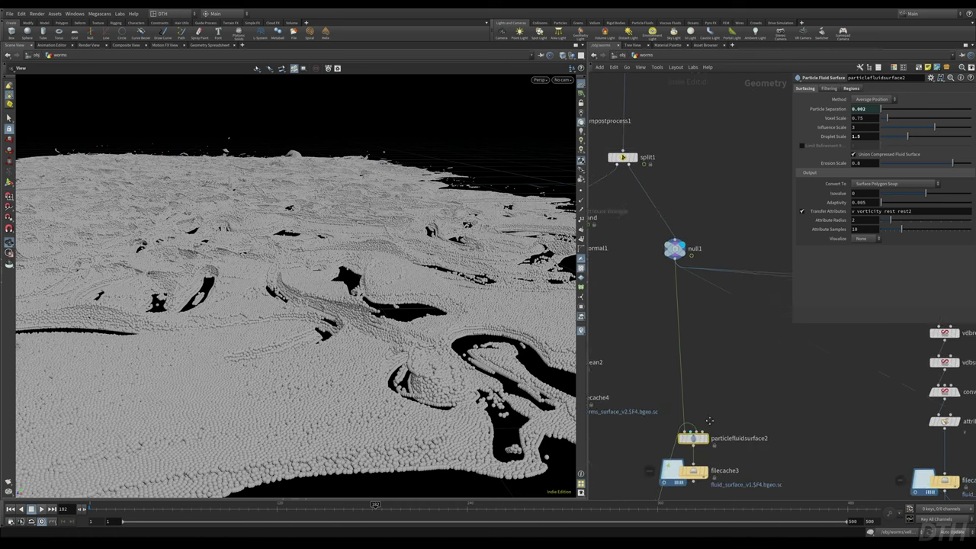
pyautogui.press('r')
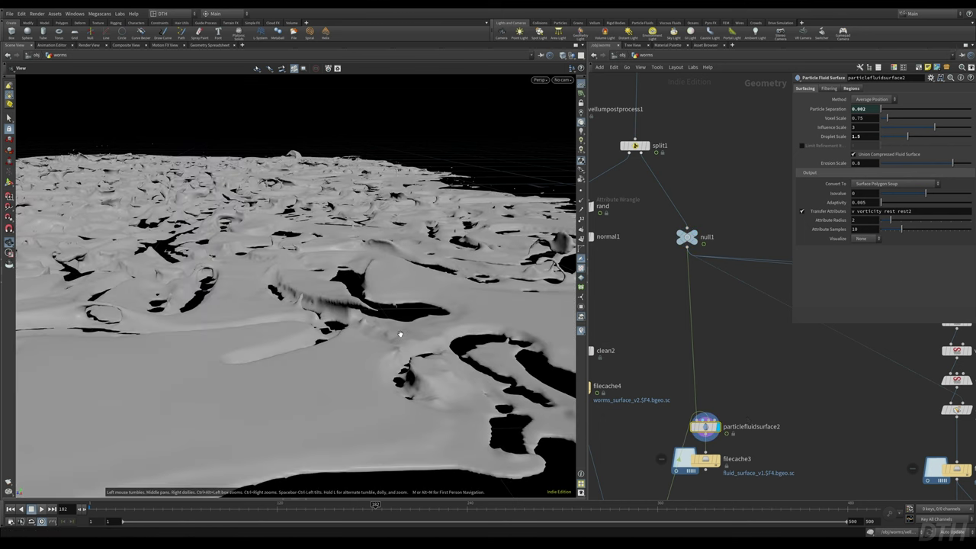
# - Examine the meshed fluid surface from close up and from above, especially the edges around the worm-shaped holes
pyautogui.moveTo(400, 335); pyautogui.dragTo(314, 345)
pyautogui.moveTo(362, 371); pyautogui.dragTo(326, 422)
pyautogui.moveTo(327, 423); pyautogui.dragTo(465, 396, button='right')
pyautogui.moveTo(465, 395); pyautogui.dragTo(399, 228, button='middle')
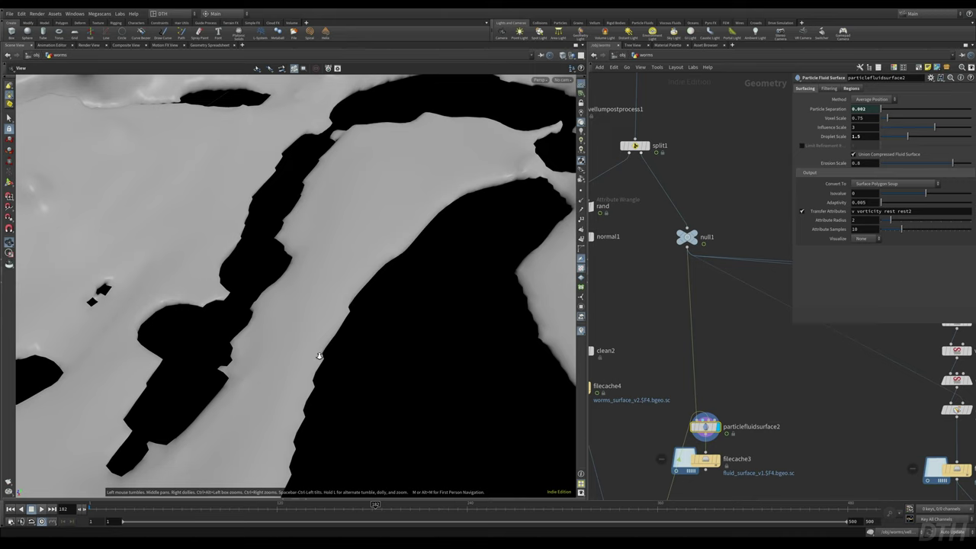
pyautogui.scroll(-3, 308, 423)
pyautogui.moveTo(308, 424); pyautogui.dragTo(412, 314)
pyautogui.moveTo(412, 314); pyautogui.dragTo(276, 319, button='middle')
pyautogui.moveTo(276, 319); pyautogui.dragTo(406, 296, button='right')
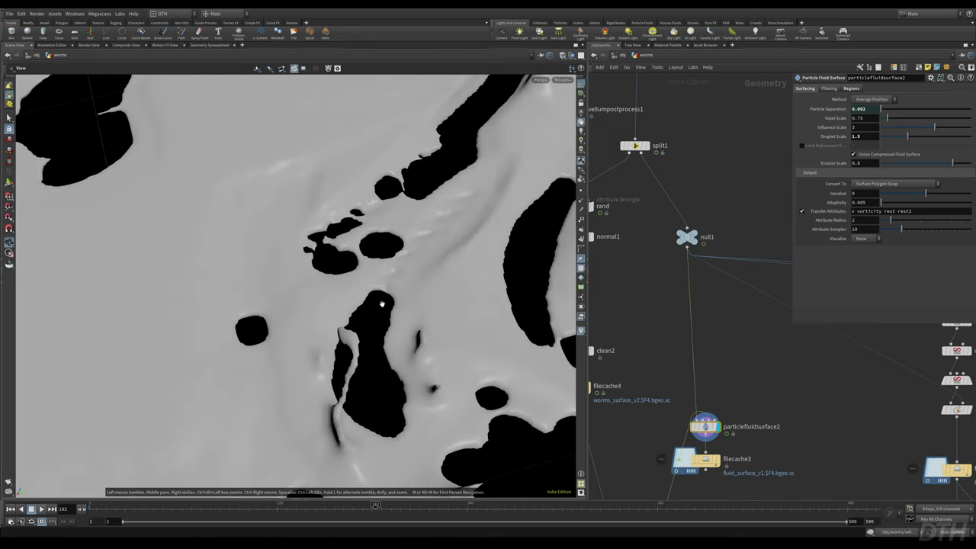
pyautogui.moveTo(382, 303); pyautogui.dragTo(440, 275)
pyautogui.moveTo(441, 275); pyautogui.dragTo(303, 286, button='right')
pyautogui.moveTo(302, 286); pyautogui.dragTo(240, 367)
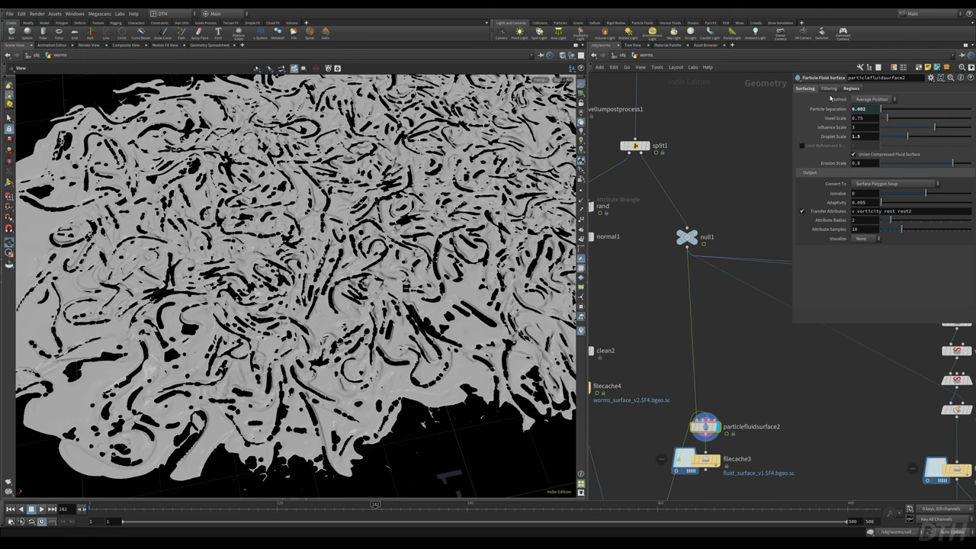
# - Check the Filtering, Regions and Surfacing settings of particlefluidsurface2
pyautogui.click(829, 88)
pyautogui.click(856, 89)
pyautogui.click(835, 89)
pyautogui.click(813, 89)
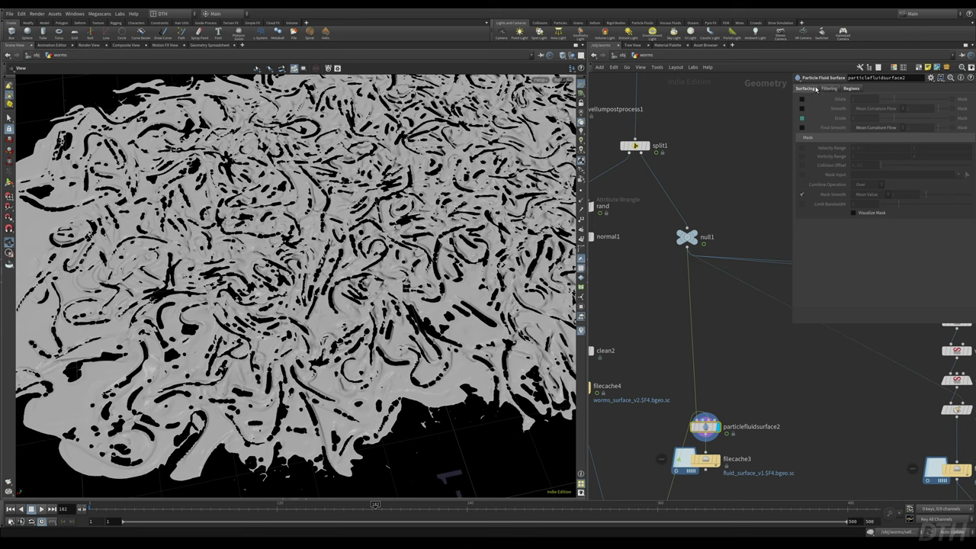
pyautogui.click(850, 88)
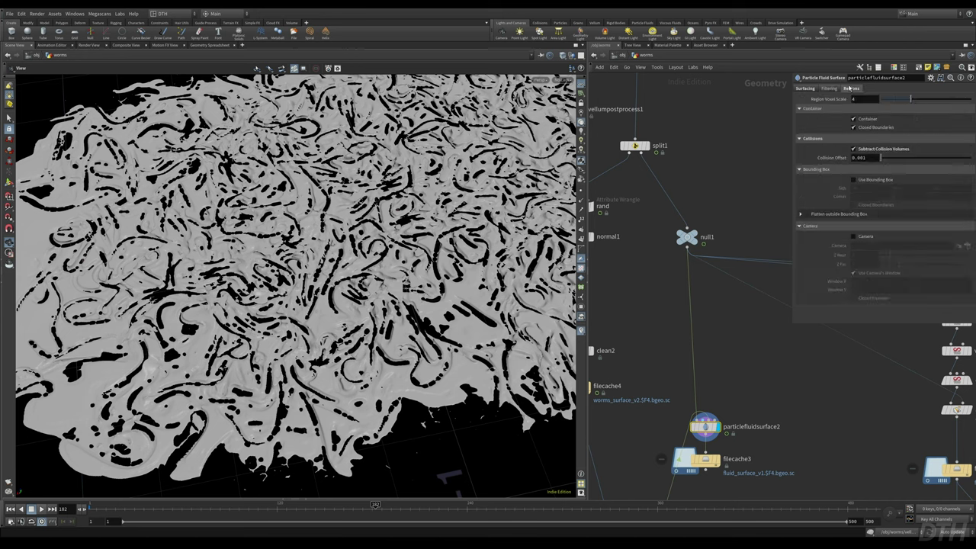
pyautogui.click(807, 88)
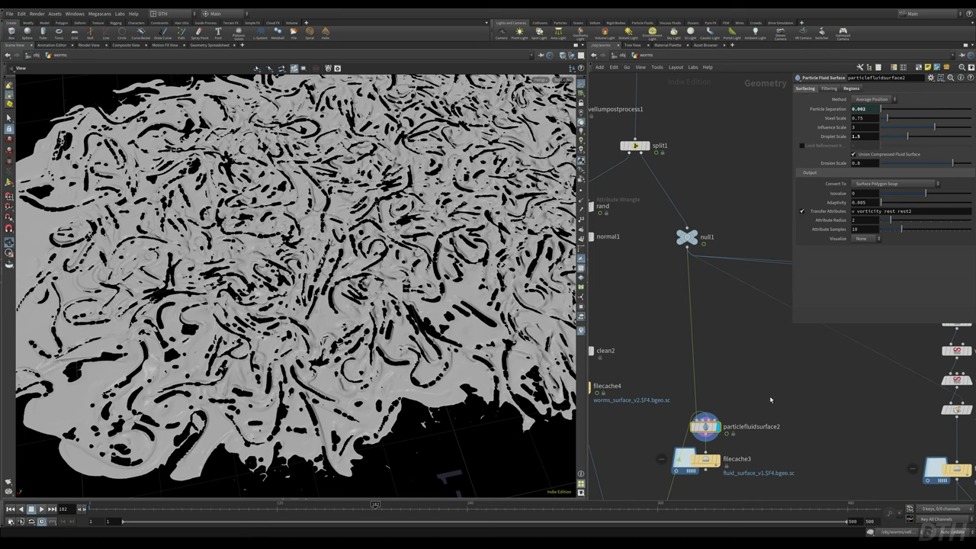
# - Look inside particlefluidsurface2 at its internal VDB node network, and return to the worms network
pyautogui.moveTo(793, 408); pyautogui.dragTo(735, 302, button='middle')
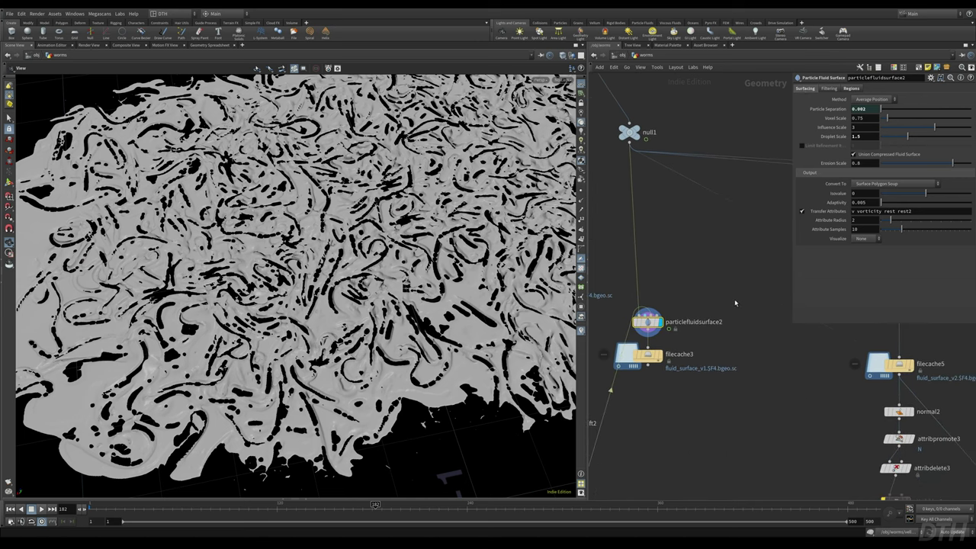
pyautogui.moveTo(736, 360); pyautogui.dragTo(706, 423, button='middle')
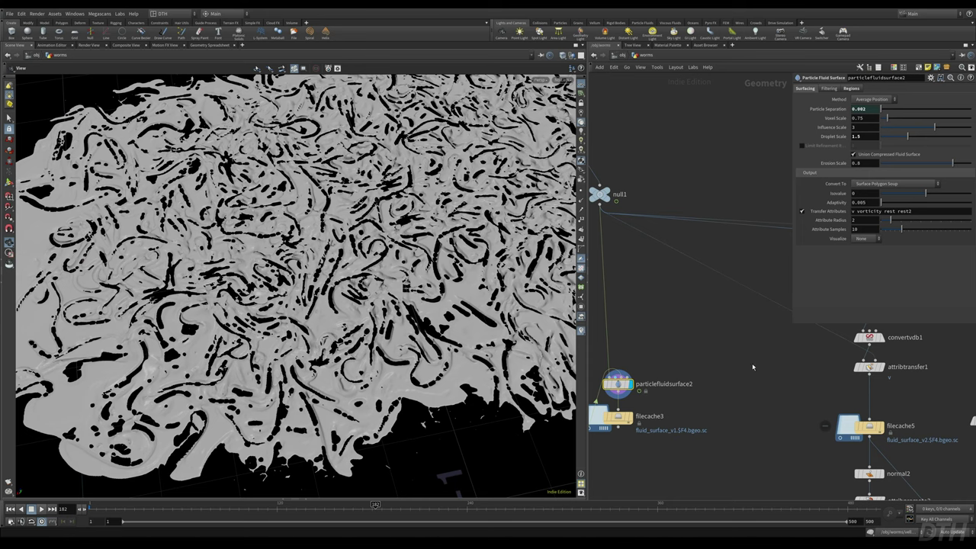
pyautogui.moveTo(752, 364); pyautogui.dragTo(858, 306, button='middle')
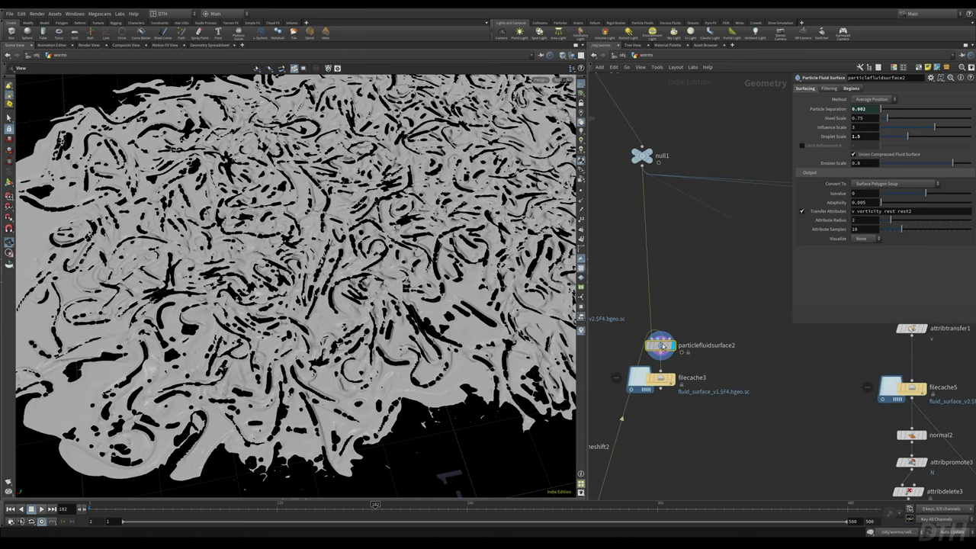
pyautogui.doubleClick(655, 345)
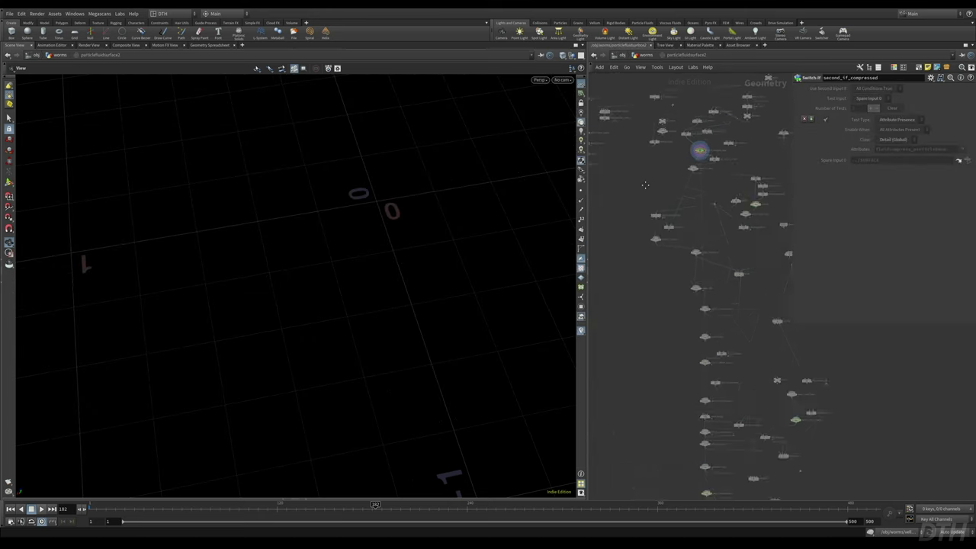
pyautogui.scroll(6, 616, 294)
pyautogui.scroll(-6, 704, 285)
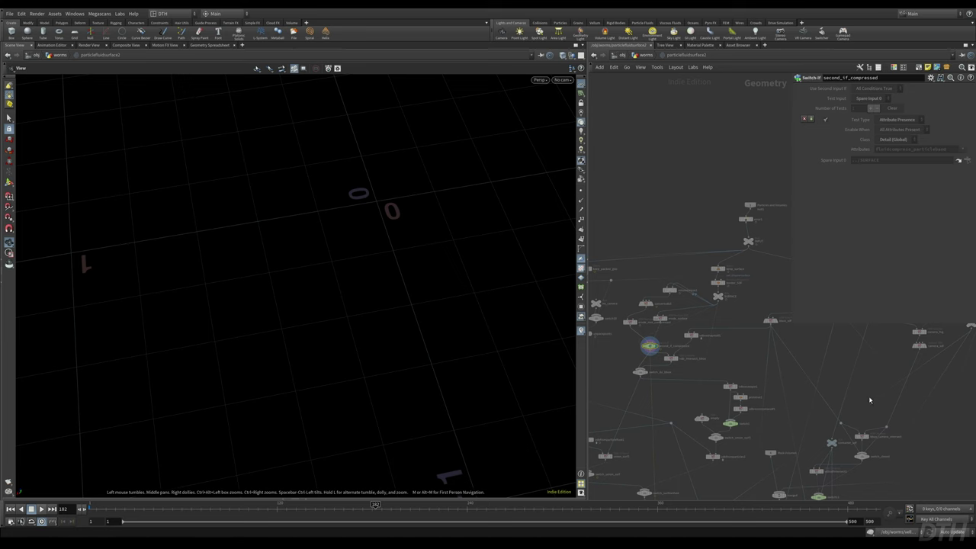
pyautogui.scroll(3, 737, 406)
pyautogui.click(734, 408)
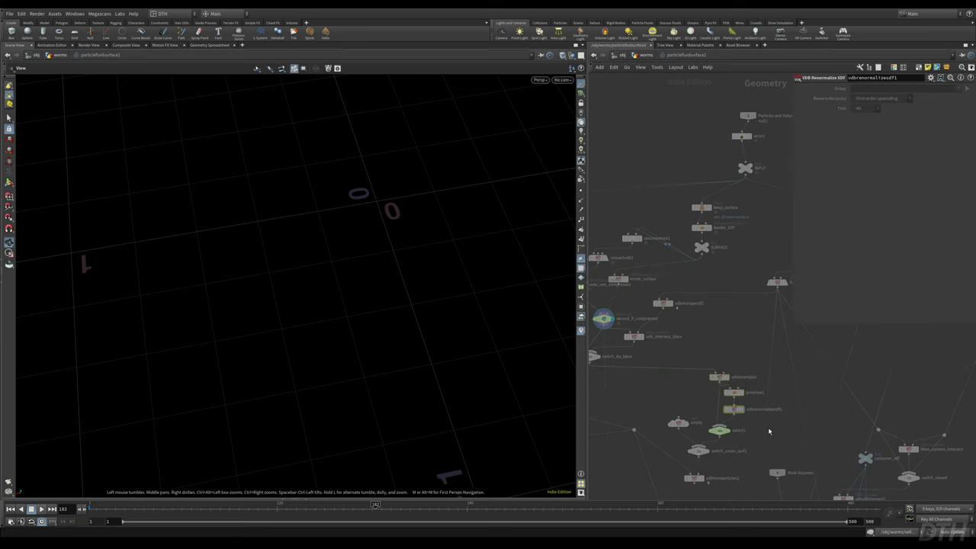
pyautogui.scroll(-5, 769, 432)
pyautogui.click(640, 55)
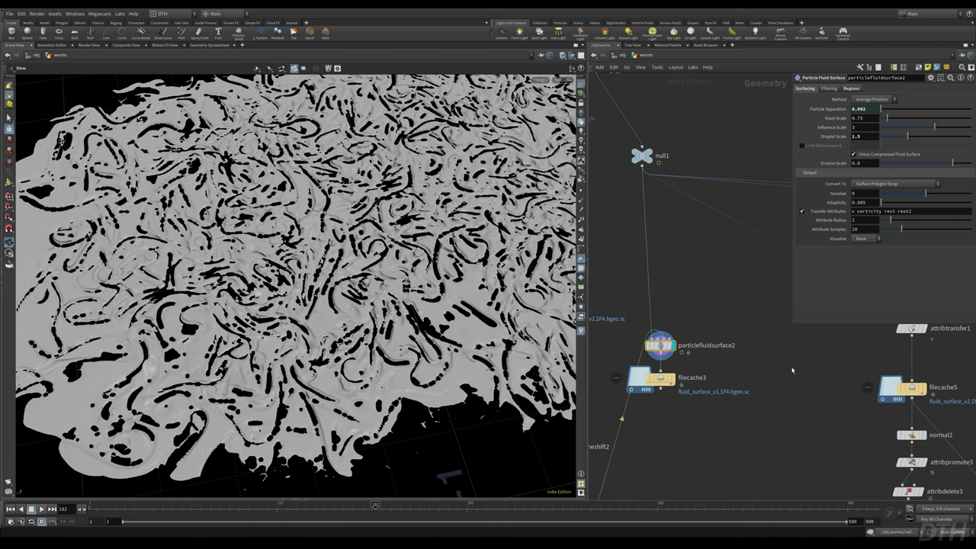
# - Display vdbfromparticles1 in the alternative VDB meshing chain and check its Distance VDB name
pyautogui.moveTo(793, 371); pyautogui.dragTo(712, 387, button='middle')
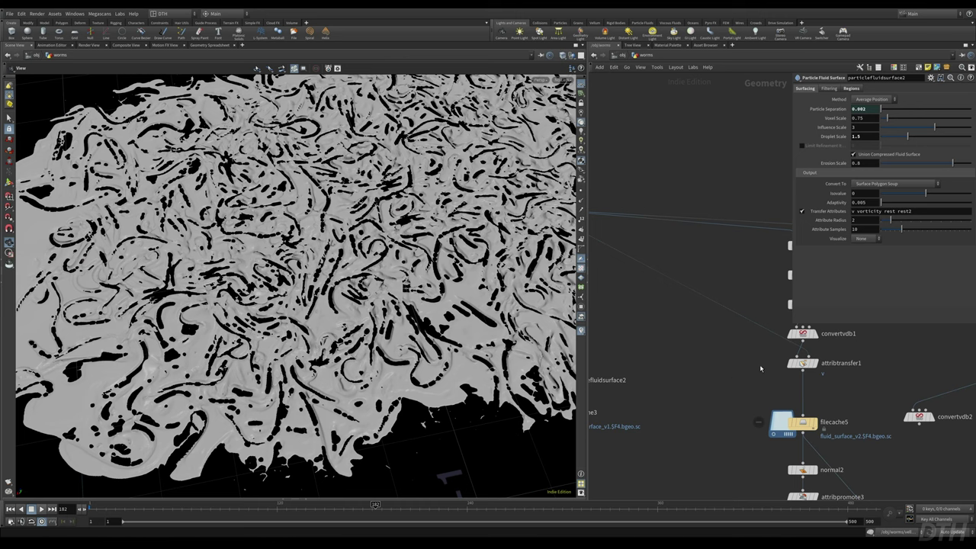
pyautogui.moveTo(761, 369); pyautogui.dragTo(658, 402, button='middle')
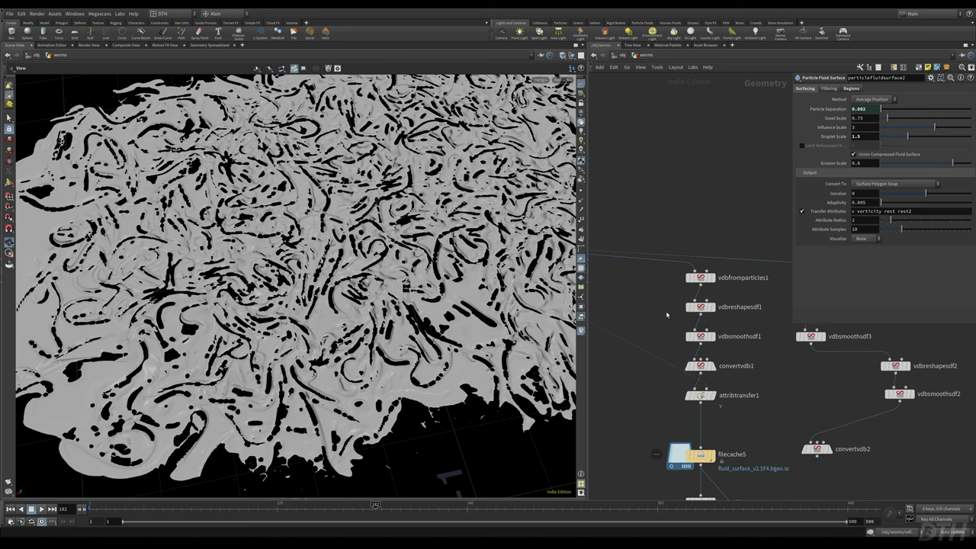
pyautogui.click(700, 278)
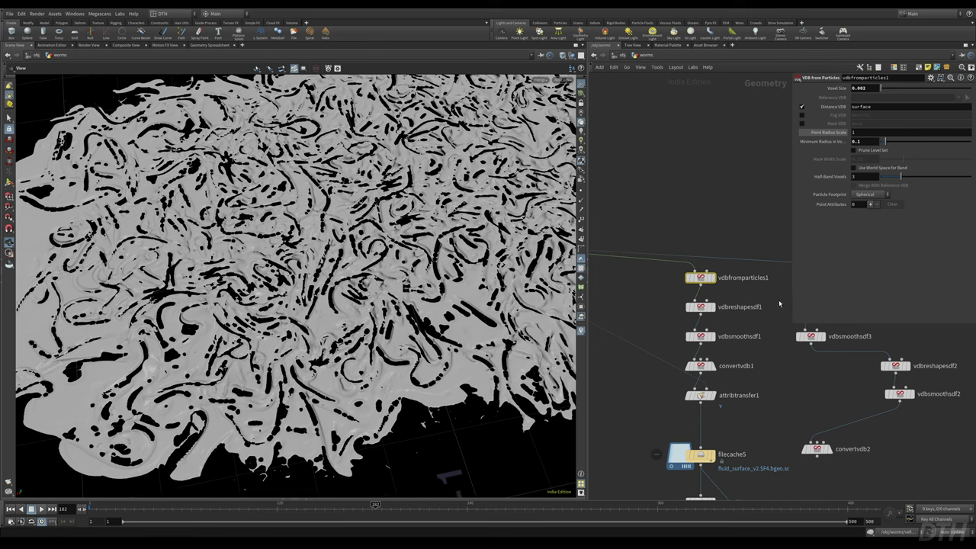
pyautogui.press('r')
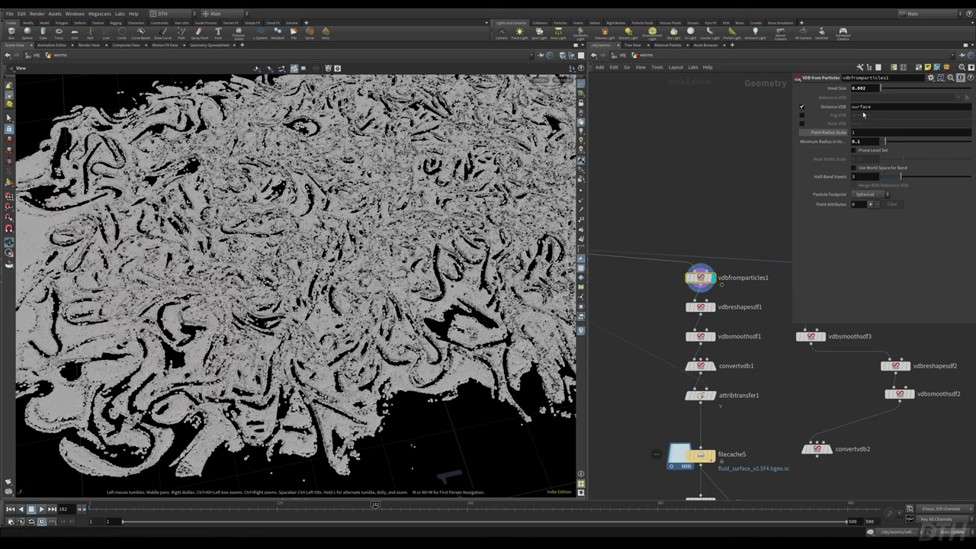
pyautogui.click(899, 108)
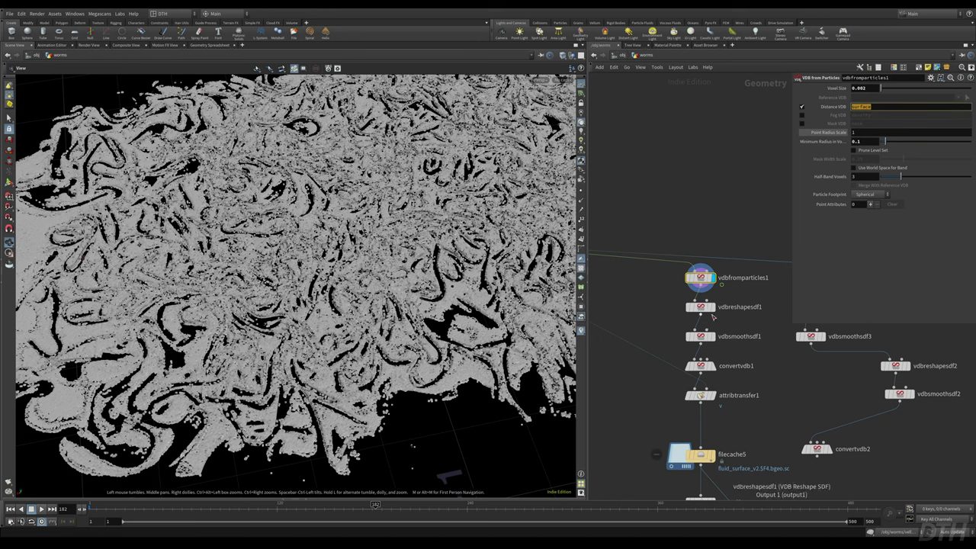
# - Add a separate VDB from Particles node with default settings beside vdbfromparticles1 in the worms network
pyautogui.scroll(5, 322, 353)
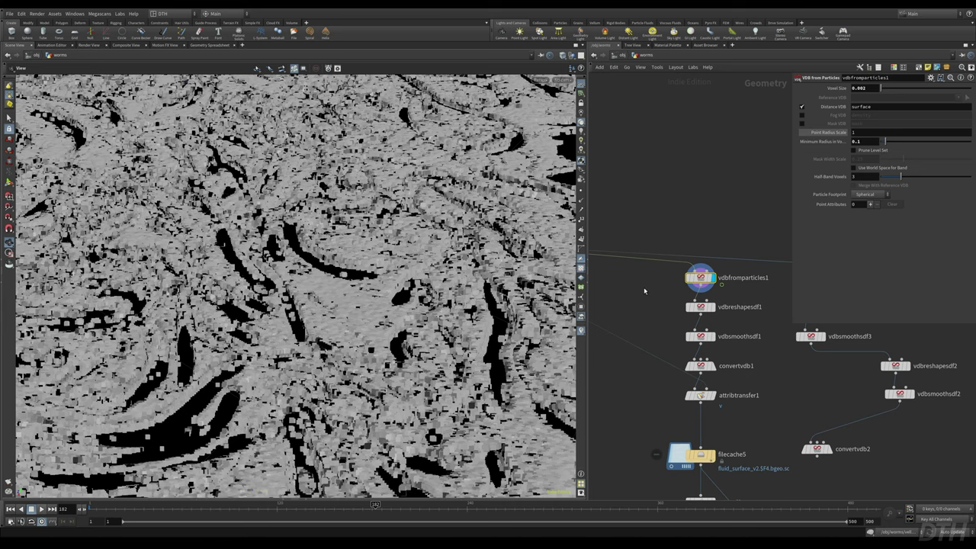
pyautogui.press('Tab')
pyautogui.write('vdbfrompa')
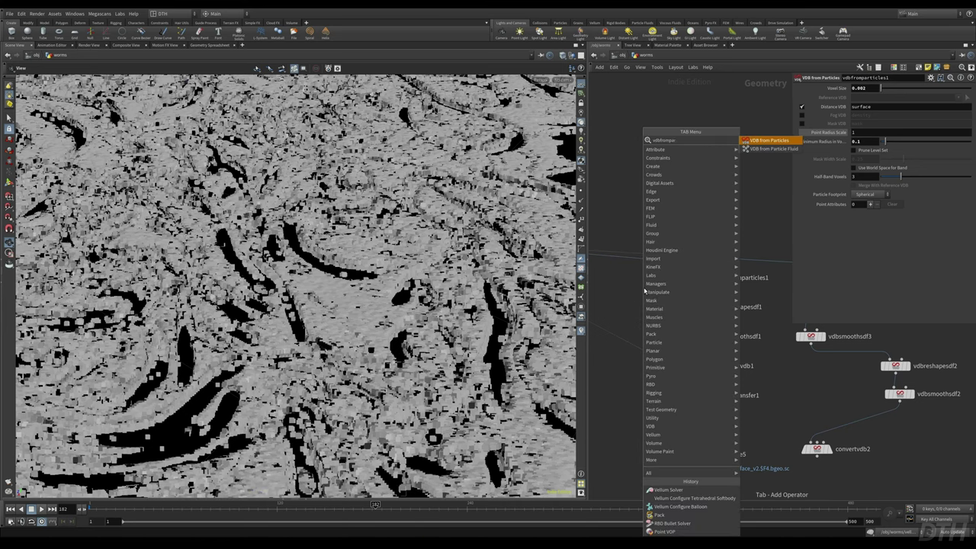
pyautogui.press('Return')
pyautogui.click(644, 290)
pyautogui.click(643, 289)
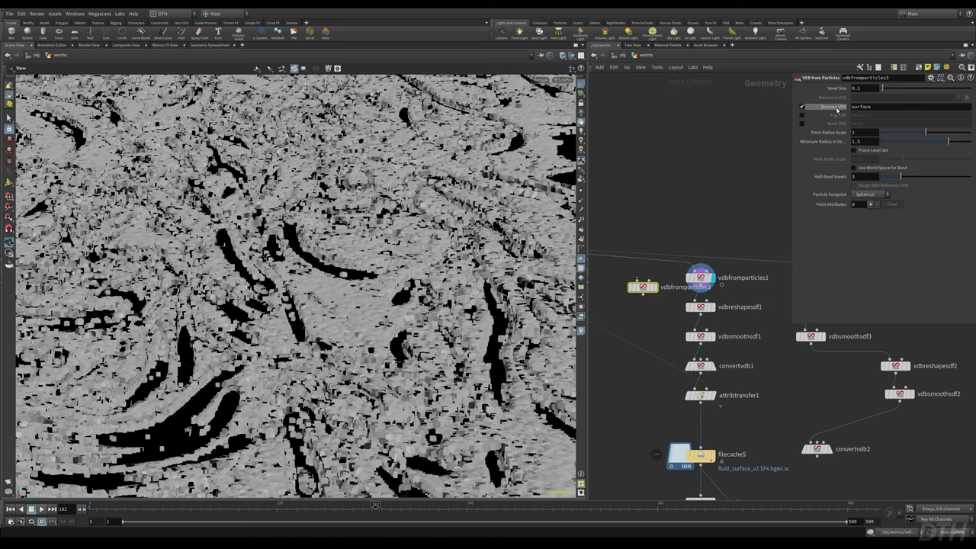
pyautogui.moveTo(643, 287); pyautogui.dragTo(613, 277)
# - Set Minimum Radius in Voxels to 0 on vdbfromparticles1
pyautogui.moveTo(753, 291); pyautogui.dragTo(679, 268)
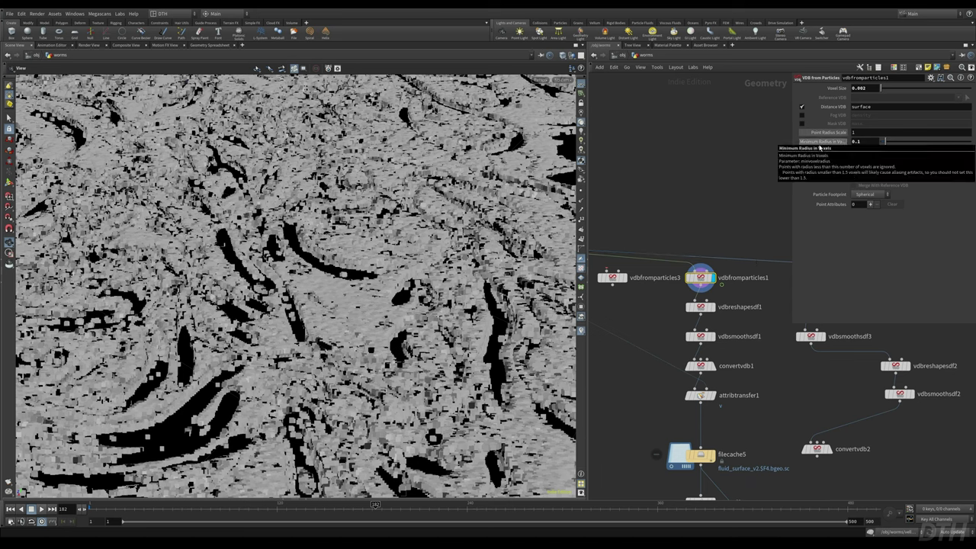
pyautogui.moveTo(864, 143); pyautogui.dragTo(777, 145)
pyautogui.write('0')
pyautogui.press('Return')
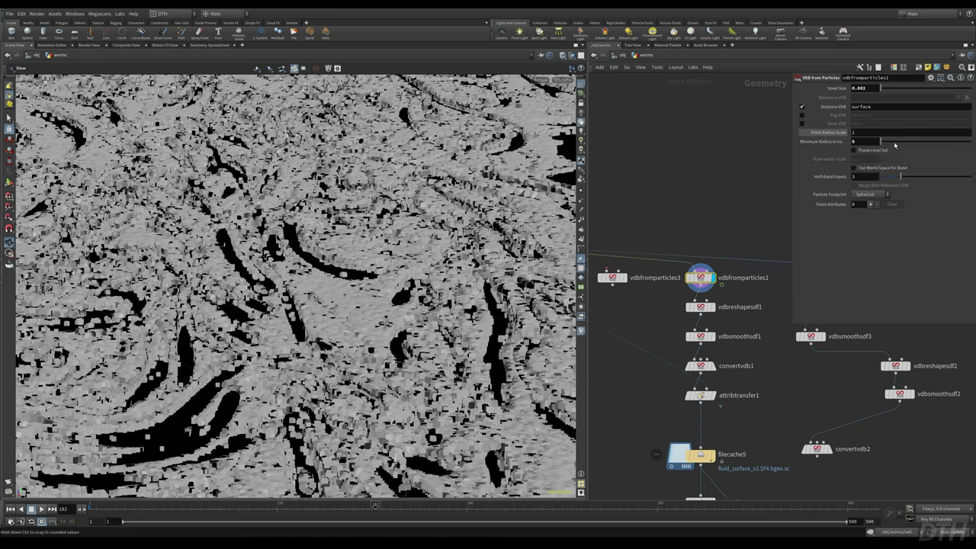
# - Try the new node's default Minimum Radius in Voxels of 1.5 on vdbfromparticles1, and set it back to 0
pyautogui.moveTo(866, 142); pyautogui.dragTo(767, 142)
pyautogui.click(613, 278)
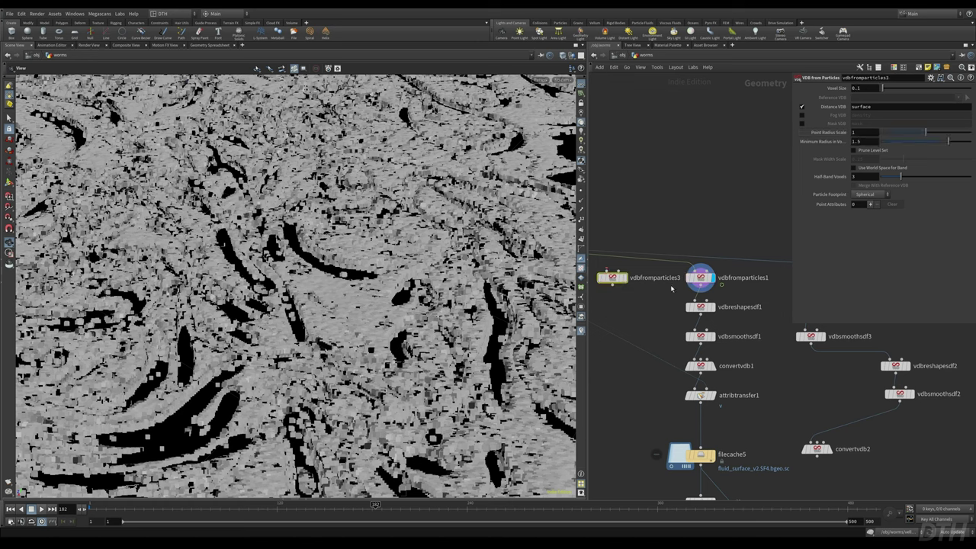
pyautogui.click(701, 277)
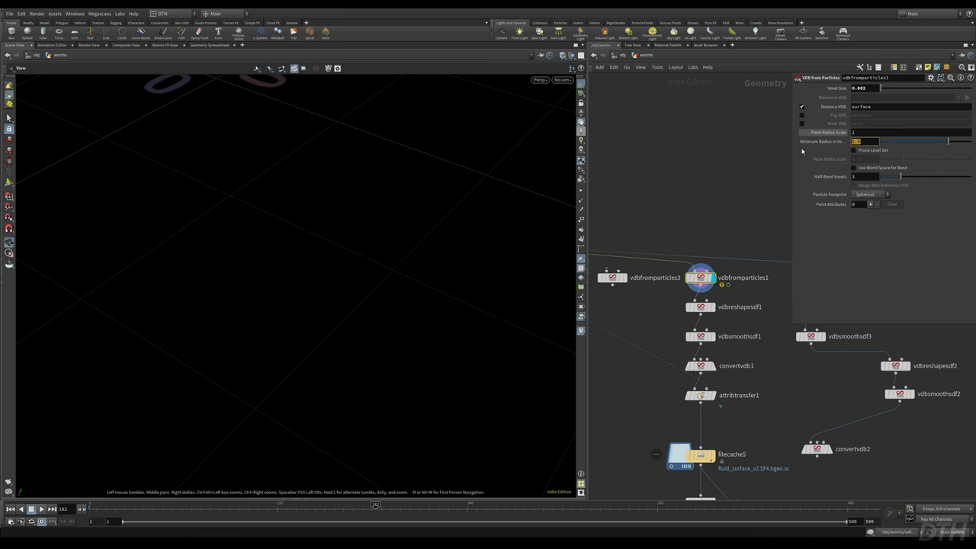
pyautogui.write('0')
pyautogui.press('Return')
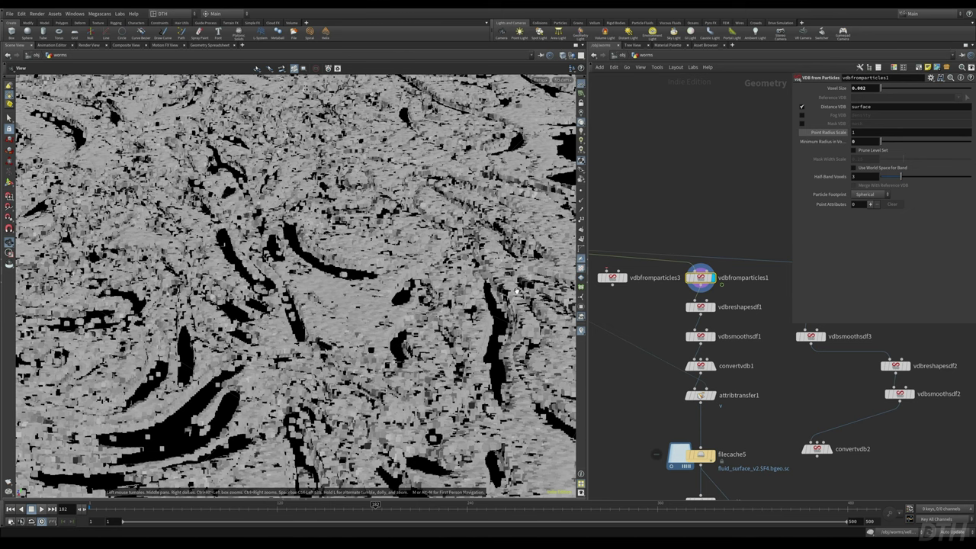
# - View the particle VDB from farther away, try editing the Point Radius Scale of vdbfromparticles1 and undo the edit
pyautogui.moveTo(414, 273); pyautogui.dragTo(328, 275, button='right')
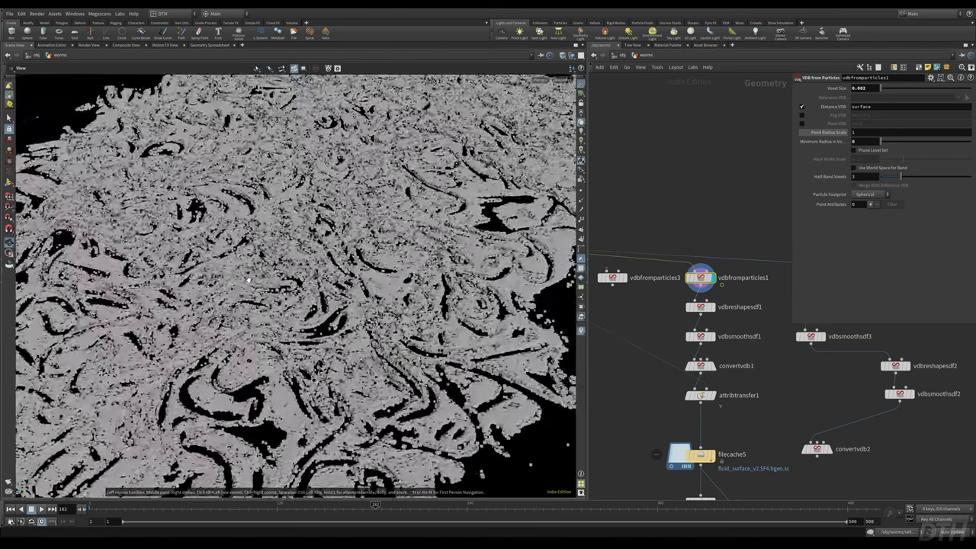
pyautogui.moveTo(328, 274); pyautogui.dragTo(270, 276)
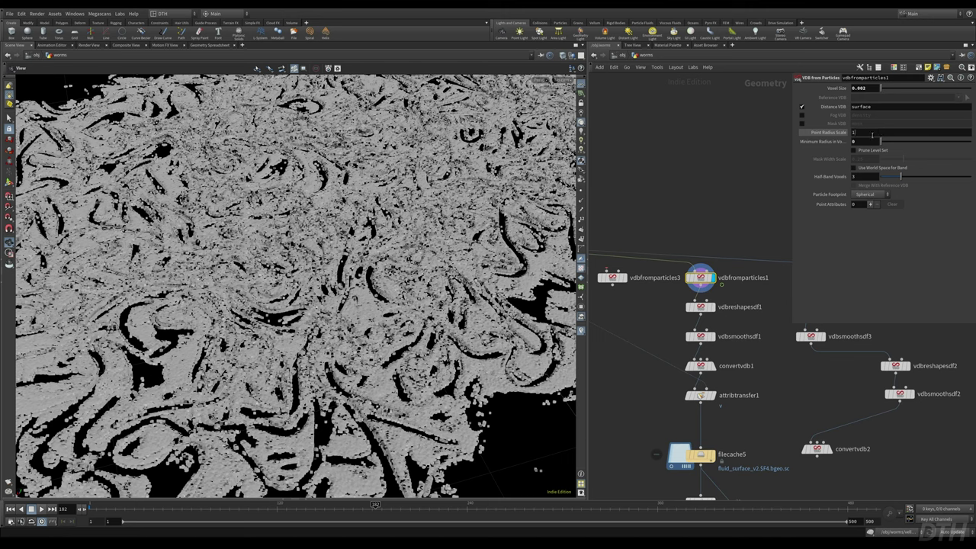
pyautogui.doubleClick(872, 135)
pyautogui.press('Return')
pyautogui.hotkey('ctrl', 'z')
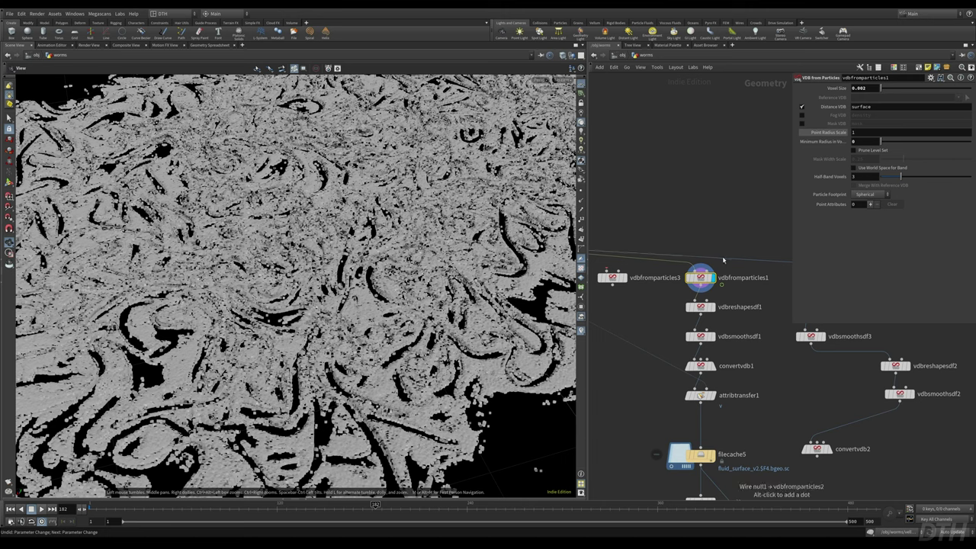
# - Check the Voxel Size of vdbfromparticles1 against the Particle Size set on vellumfluid1
pyautogui.doubleClick(867, 88)
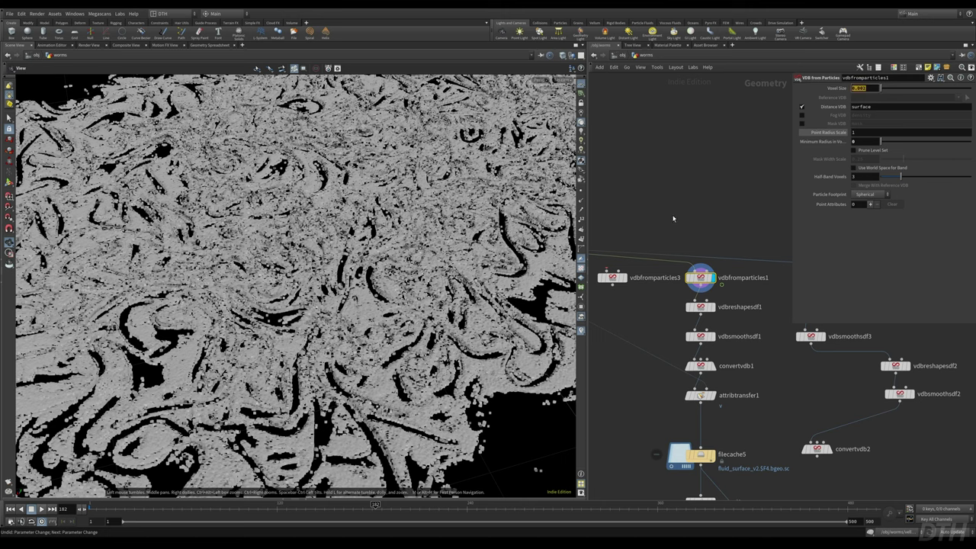
pyautogui.scroll(-6, 675, 216)
pyautogui.moveTo(687, 264); pyautogui.dragTo(725, 356, button='middle')
pyautogui.scroll(-3, 724, 355)
pyautogui.moveTo(717, 220); pyautogui.dragTo(697, 309, button='middle')
pyautogui.scroll(1, 697, 309)
pyautogui.scroll(8, 681, 279)
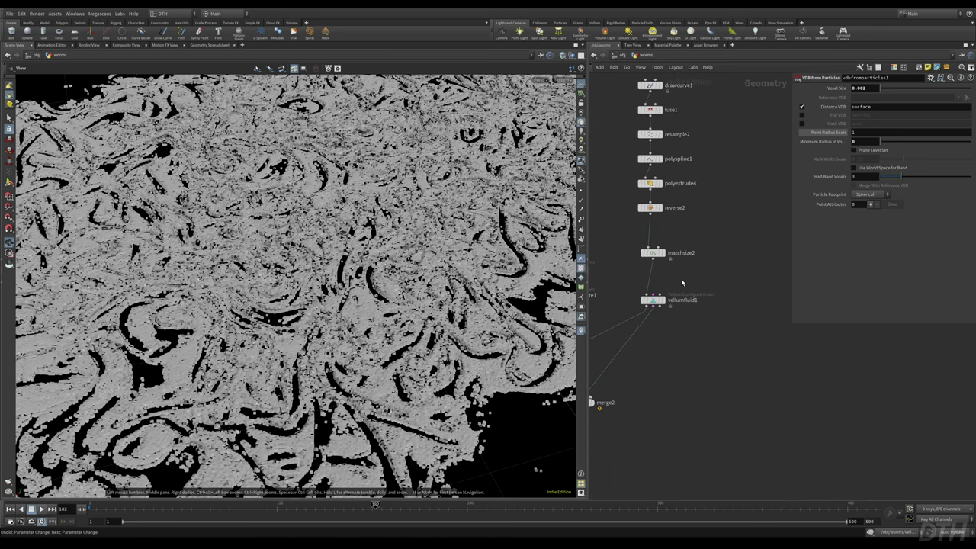
pyautogui.click(647, 307)
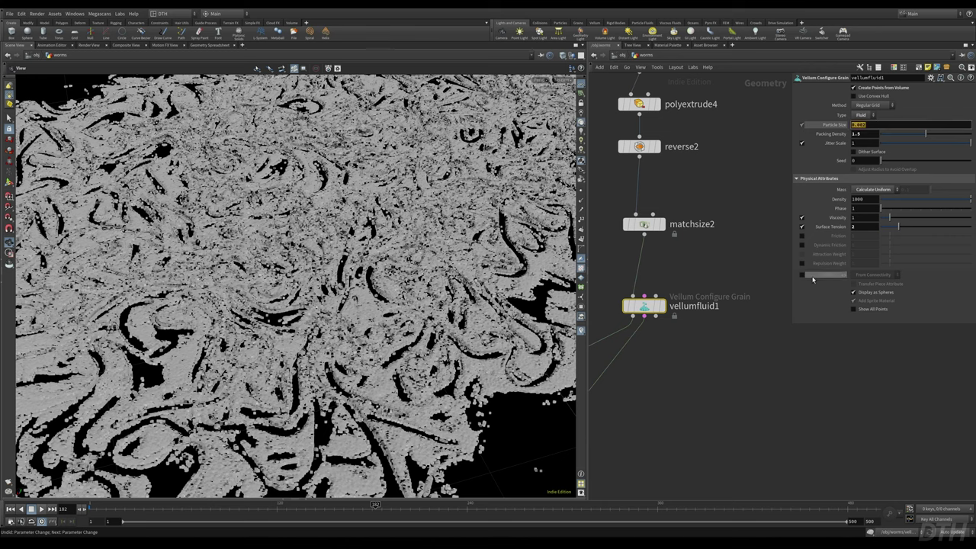
# - Return to the VDB meshing chain and show the settings of vdbfromparticles1 again
pyautogui.scroll(-4, 698, 292)
pyautogui.scroll(-3, 697, 293)
pyautogui.moveTo(698, 293); pyautogui.dragTo(727, 64, button='middle')
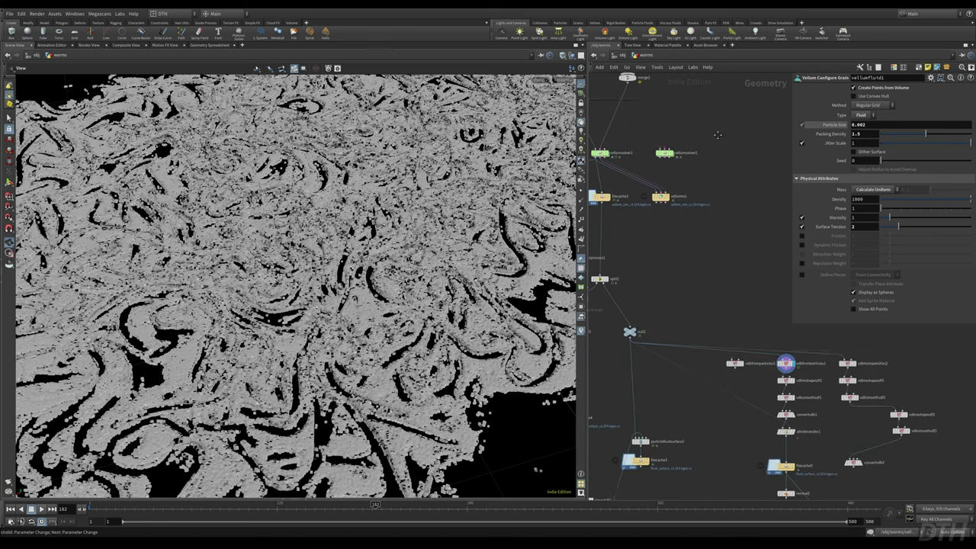
pyautogui.moveTo(727, 310); pyautogui.dragTo(651, 275, button='middle')
pyautogui.scroll(5, 762, 335)
pyautogui.moveTo(763, 335); pyautogui.dragTo(736, 336, button='middle')
pyautogui.click(635, 326)
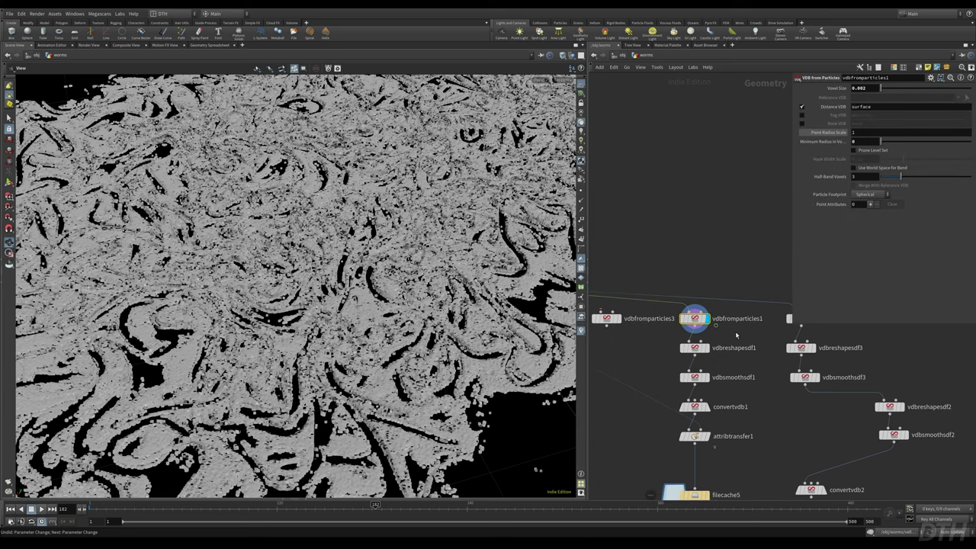
# - Check the settings of vdbreshapesdf1, vdbsmoothsdf1 and convertvdb1, and display the polygon mesh from convertvdb1
pyautogui.scroll(-2, 740, 371)
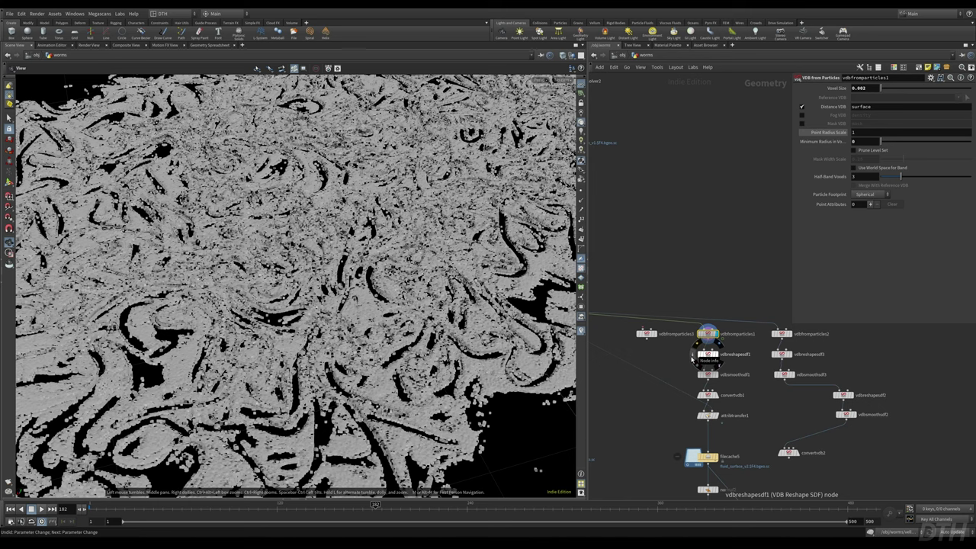
pyautogui.scroll(3, 732, 392)
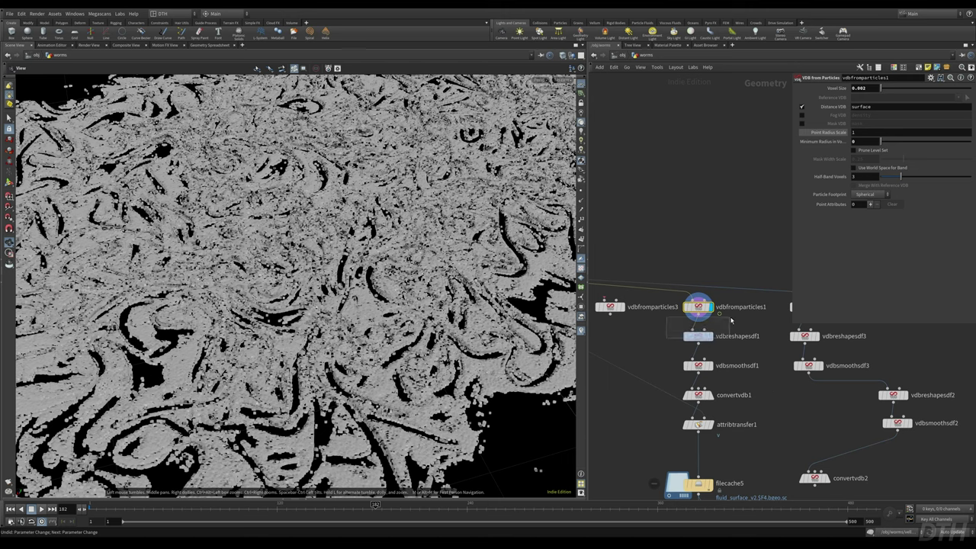
pyautogui.click(689, 336)
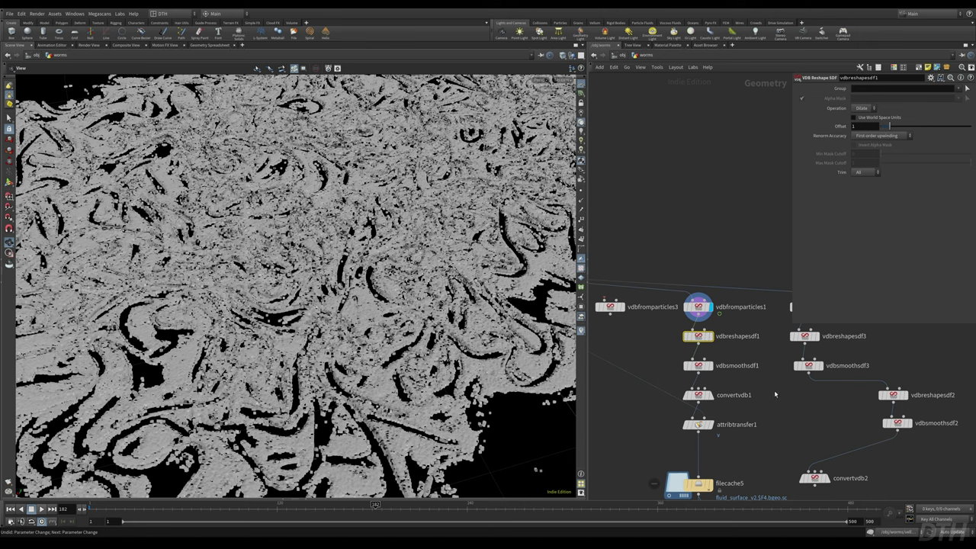
pyautogui.click(689, 366)
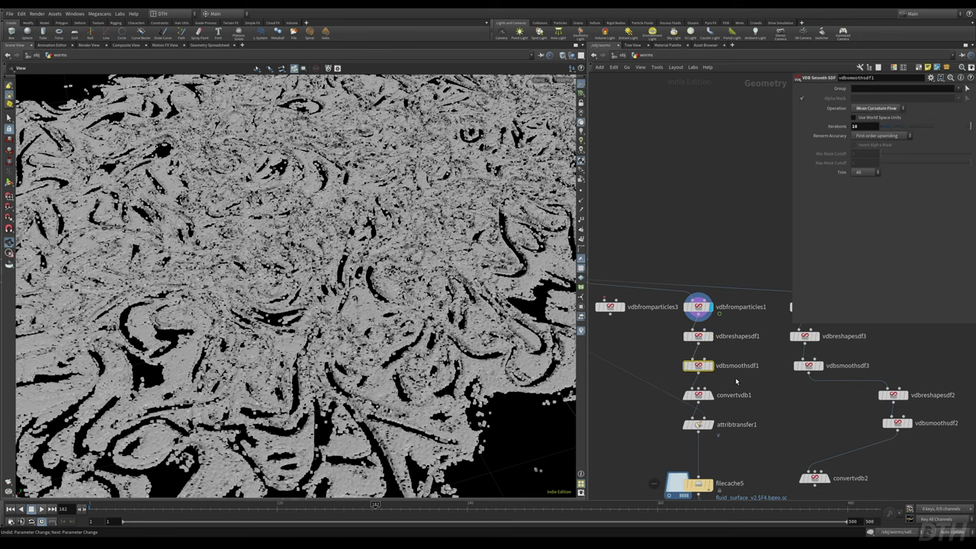
pyautogui.click(696, 395)
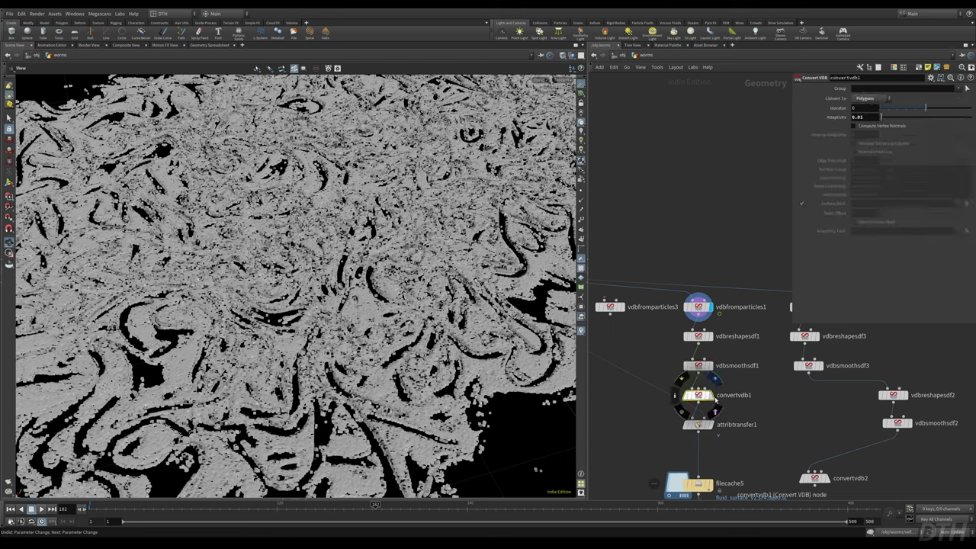
pyautogui.press('r')
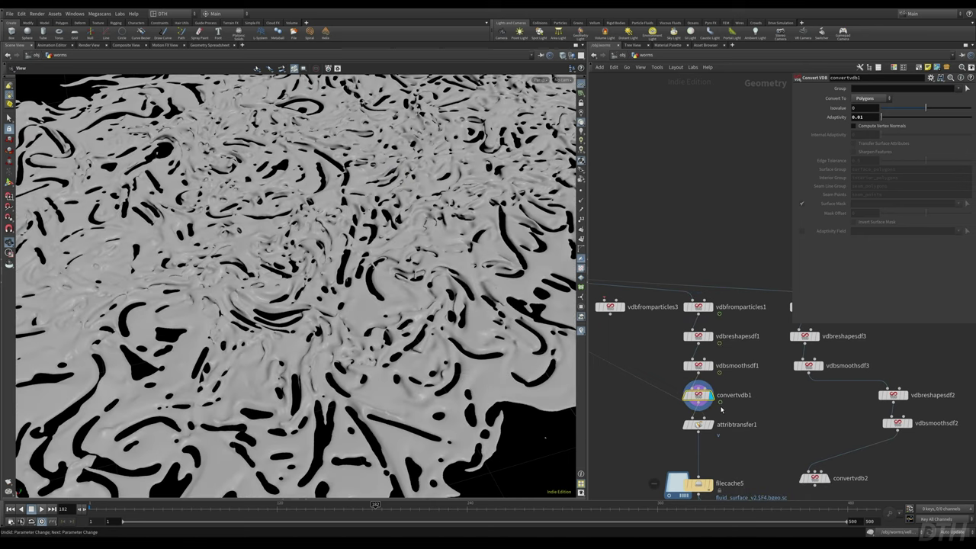
# - Compare the raw VDB of vdbfromparticles1 with the reshaped and smoothed result by displaying it and convertvdb1 in turn
pyautogui.moveTo(702, 397)
pyautogui.click(700, 308)
pyautogui.press('r')
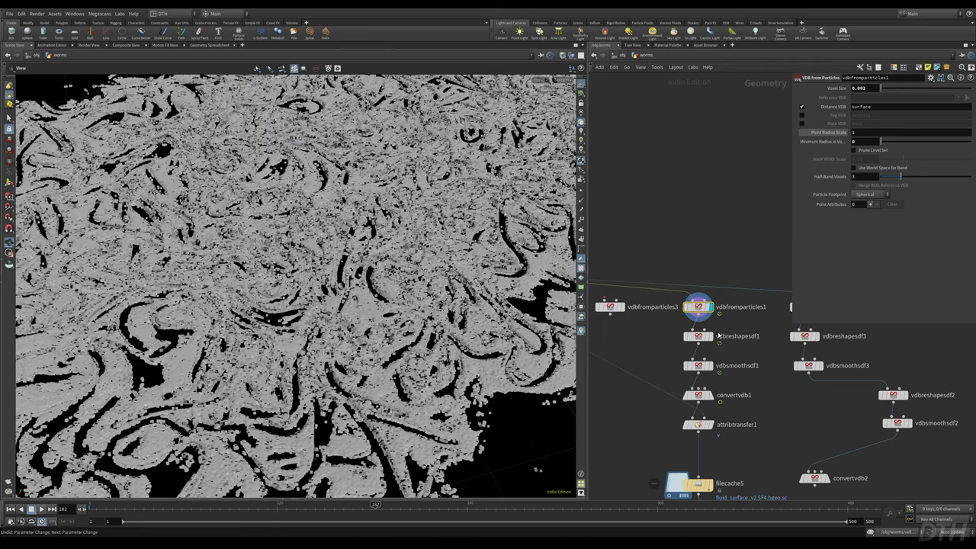
pyautogui.moveTo(659, 329); pyautogui.dragTo(738, 386)
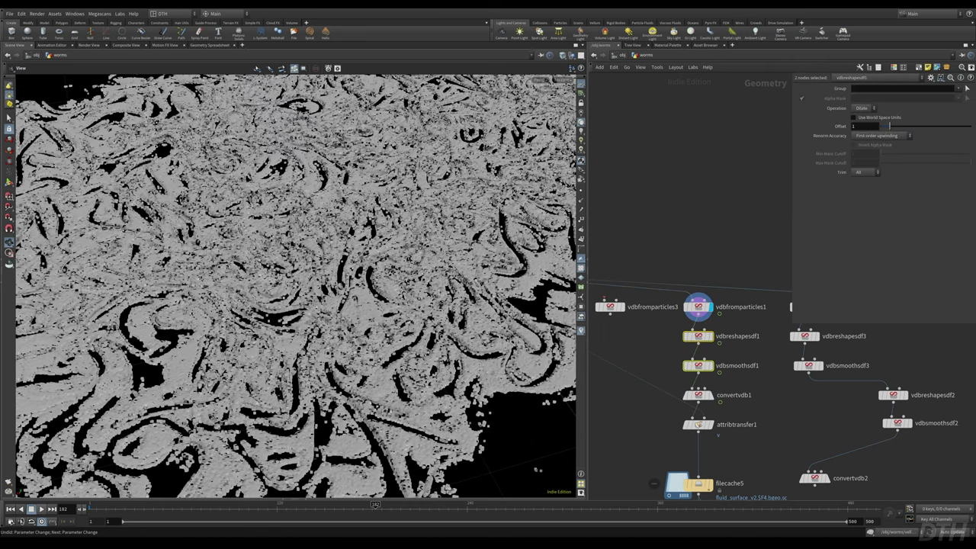
pyautogui.press('Down')
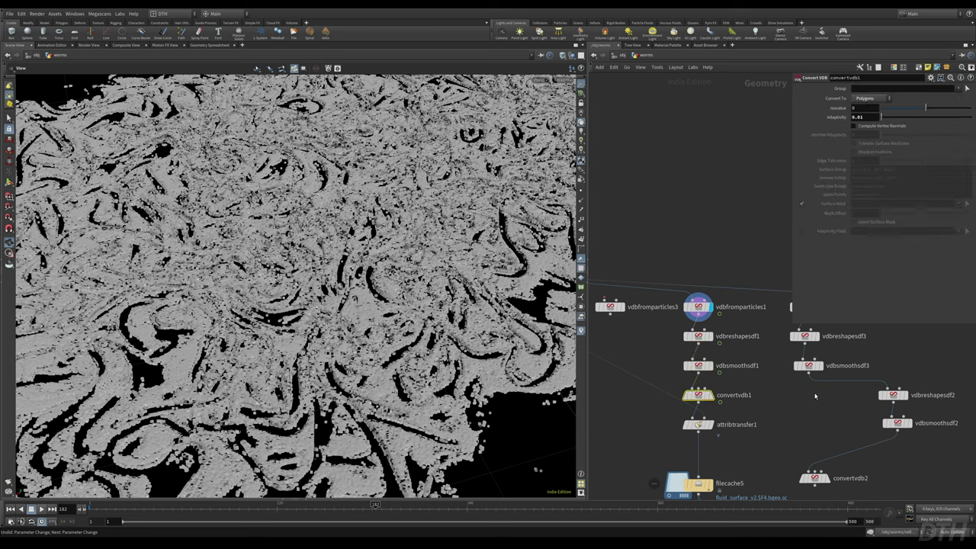
pyautogui.press('r')
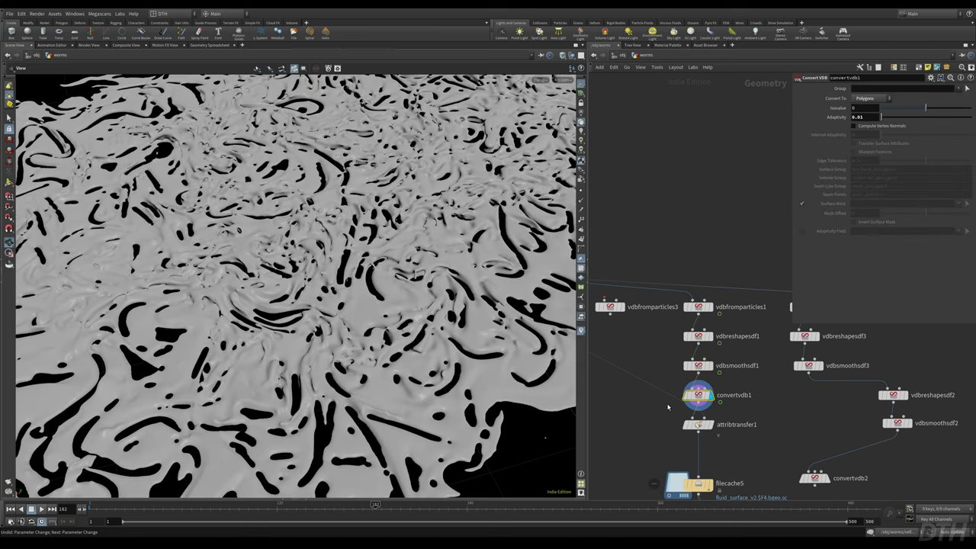
# - Compare the particlefluidsurface2 mesh with the convertvdb1 mesh at frame 183, ending with convertvdb1 displayed
pyautogui.moveTo(663, 421); pyautogui.dragTo(723, 408, button='middle')
pyautogui.scroll(-3, 750, 406)
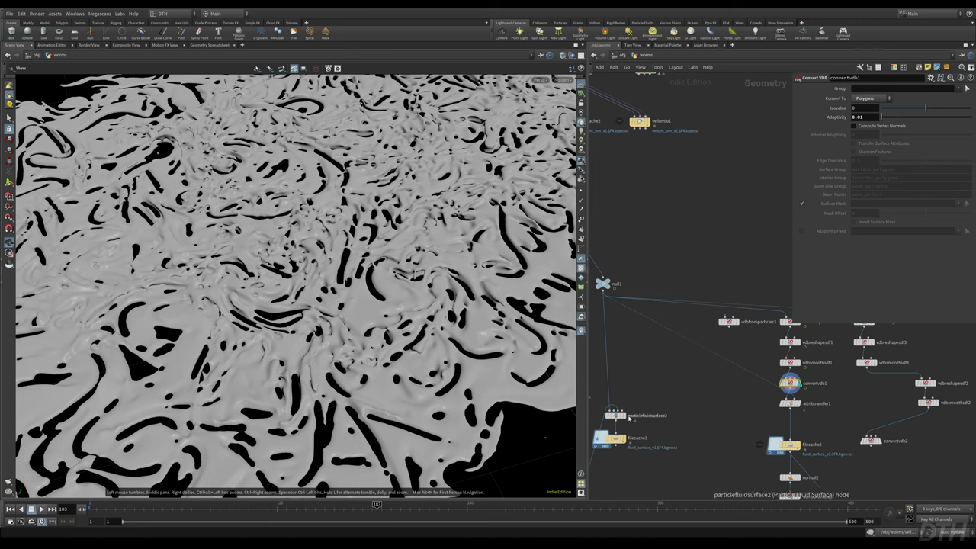
pyautogui.moveTo(627, 419)
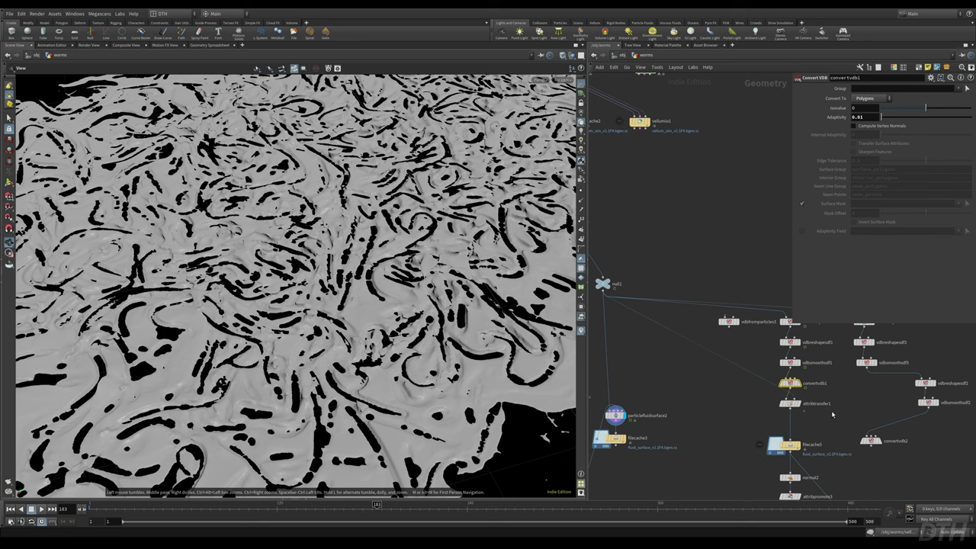
pyautogui.click(798, 383)
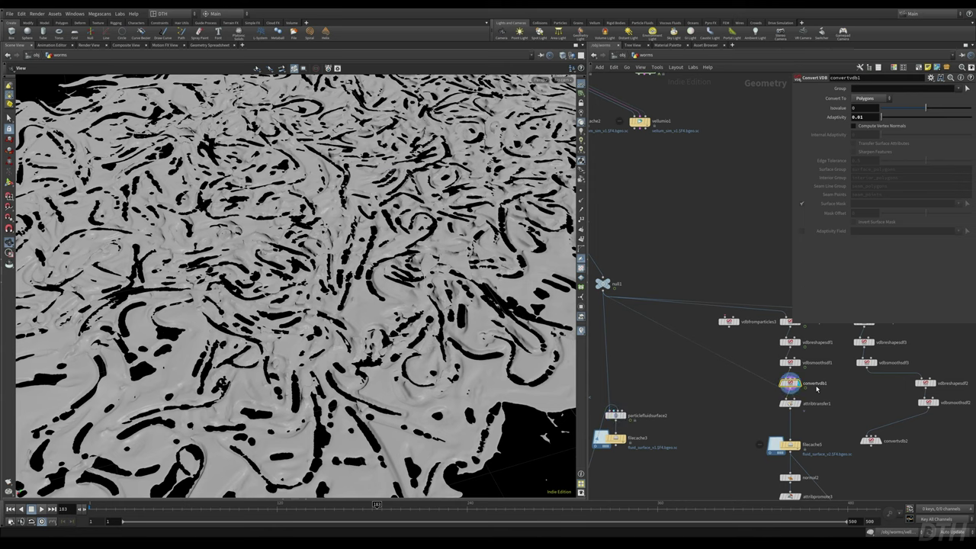
# - Display vdbreshapesdf1 and vdbsmoothsdf1 in turn, and check which smoothing operations vdbsmoothsdf1 offers
pyautogui.scroll(5, 811, 424)
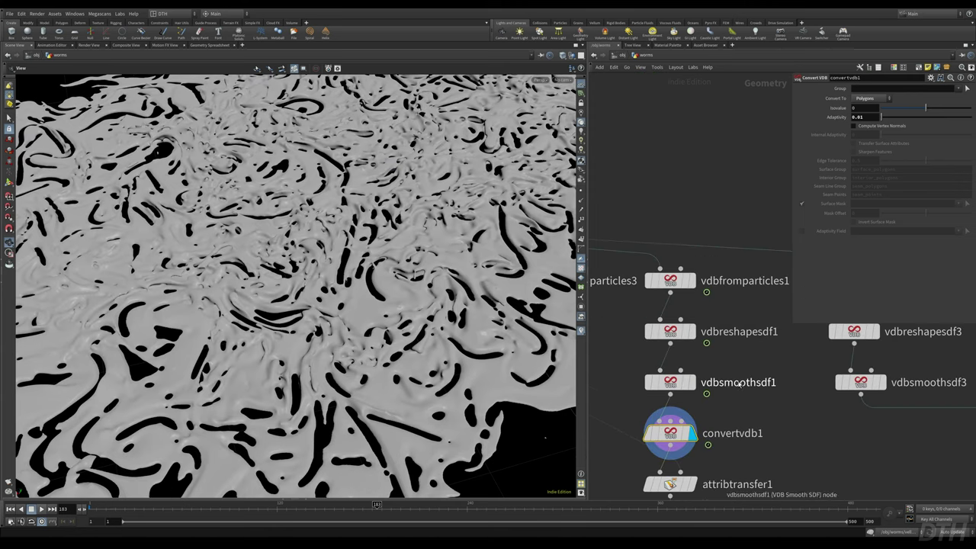
pyautogui.click(686, 311)
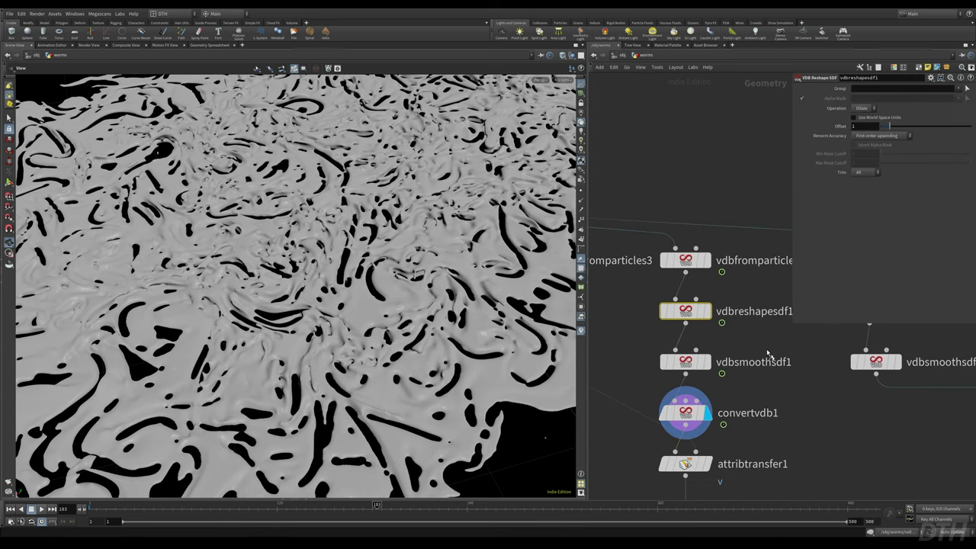
pyautogui.press('r')
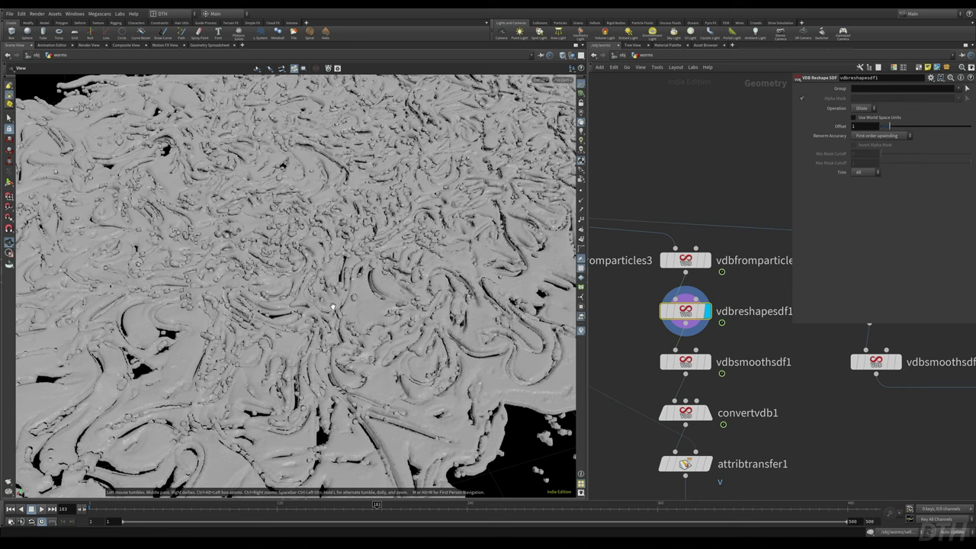
pyautogui.click(751, 362)
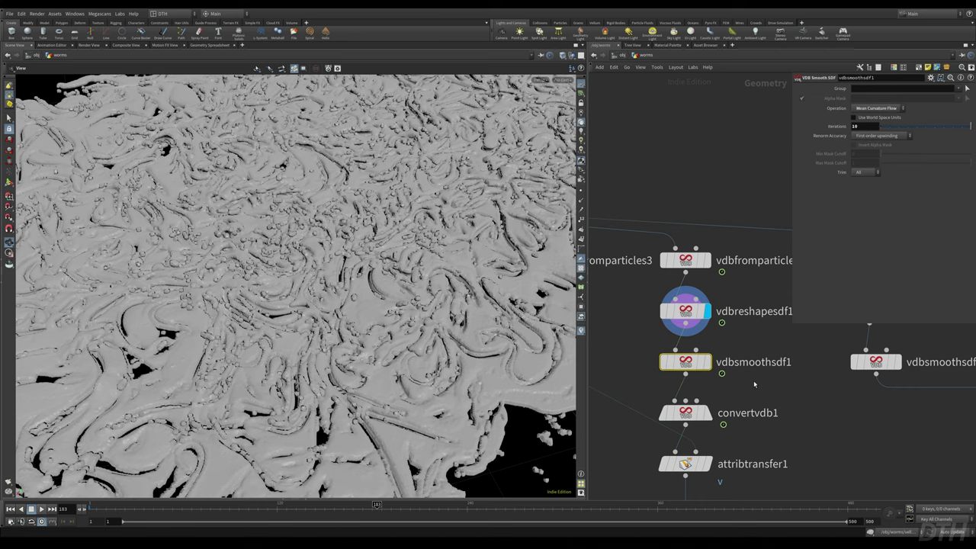
pyautogui.press('r')
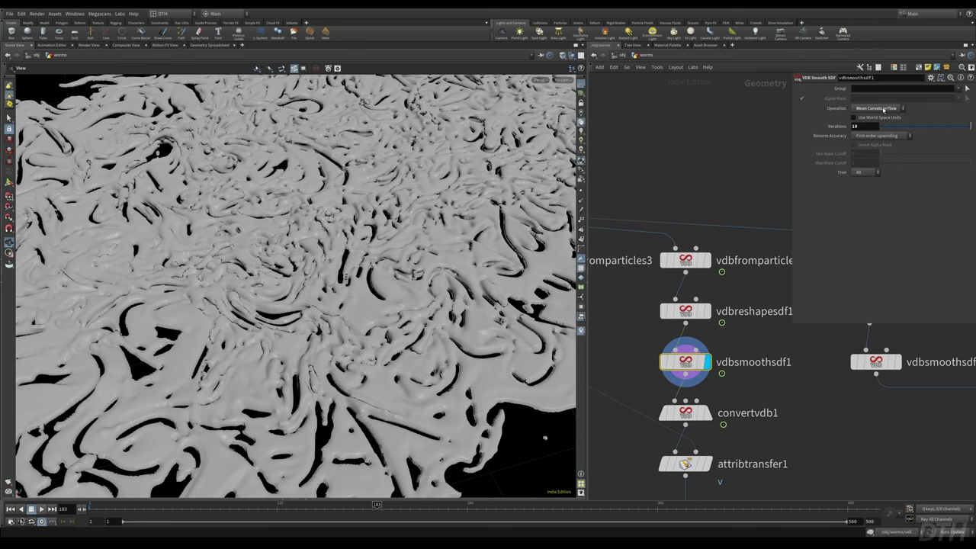
pyautogui.click(884, 109)
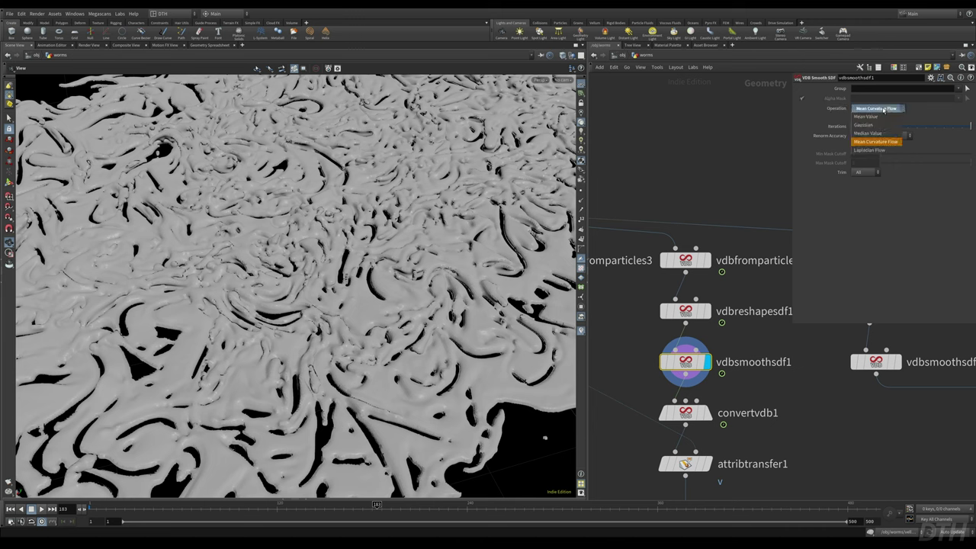
pyautogui.click(884, 110)
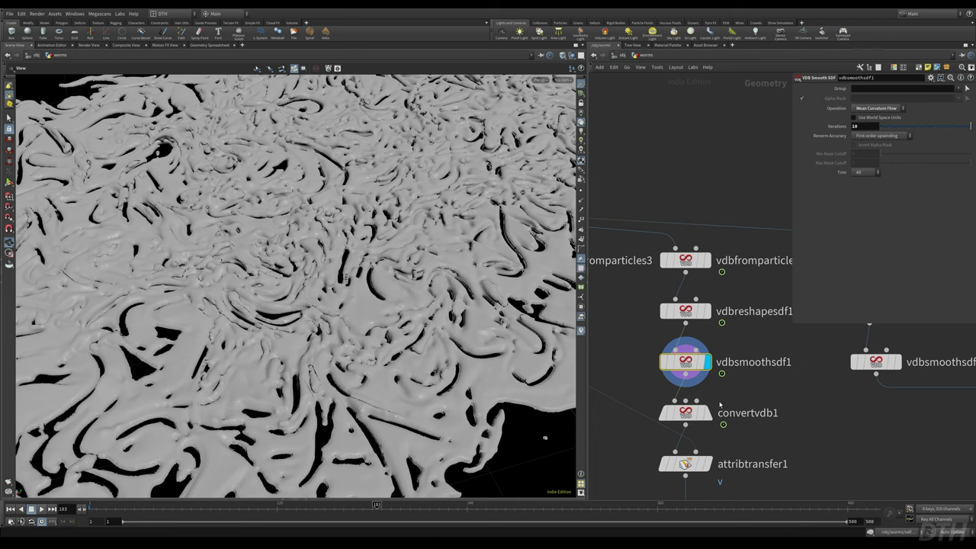
# - Compare the outputs of vdbfromparticles1, vdbsmoothsdf1 and convertvdb1 across the whole fluid sheet, ending with convertvdb1 displayed
pyautogui.moveTo(351, 358); pyautogui.dragTo(399, 331)
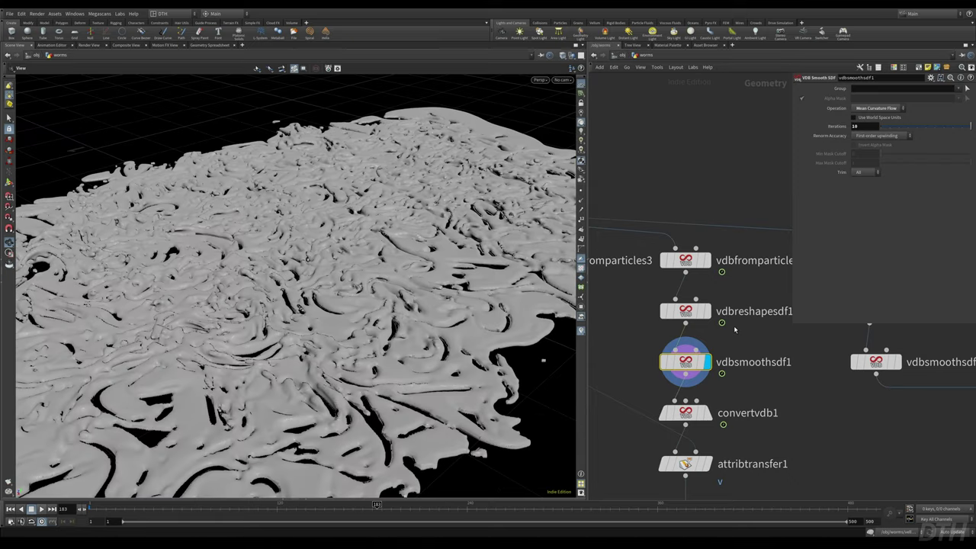
pyautogui.click(685, 312)
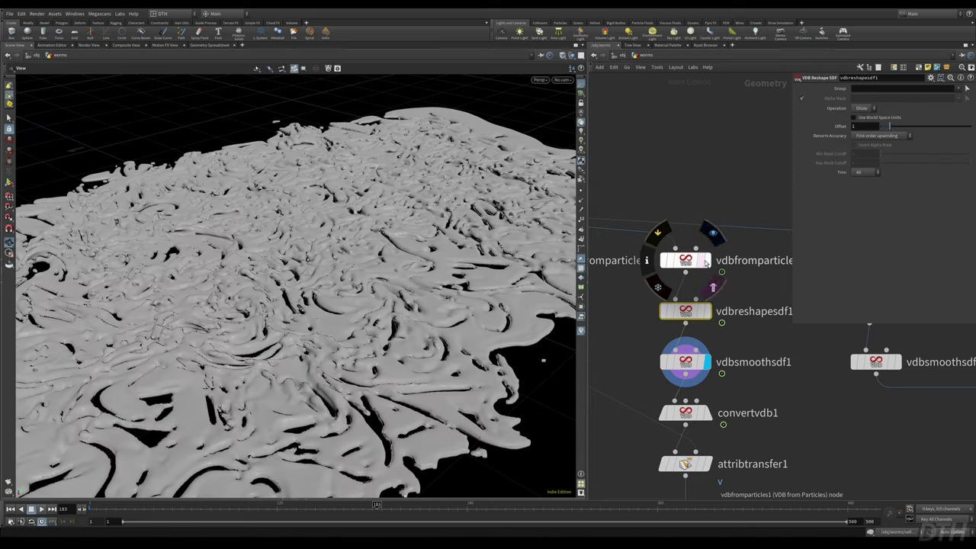
pyautogui.click(707, 263)
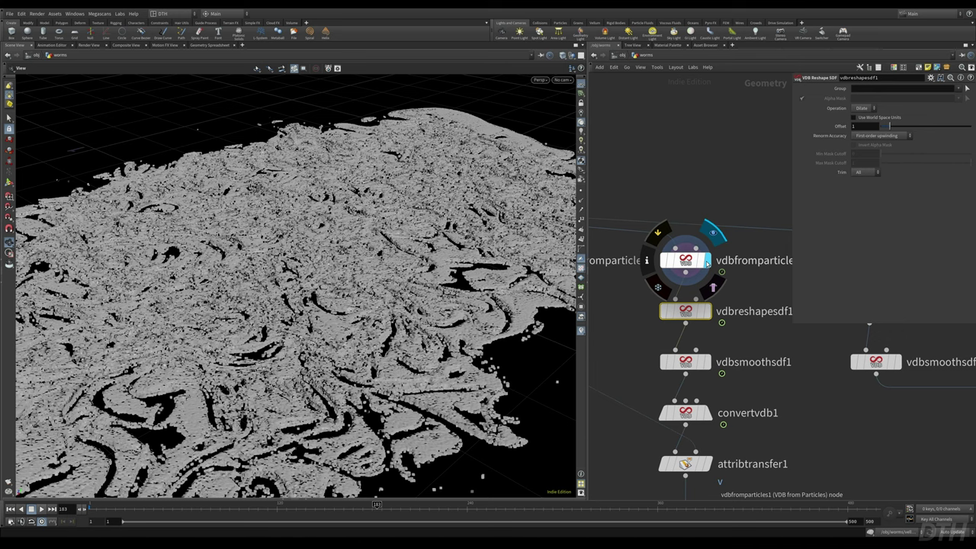
pyautogui.click(710, 364)
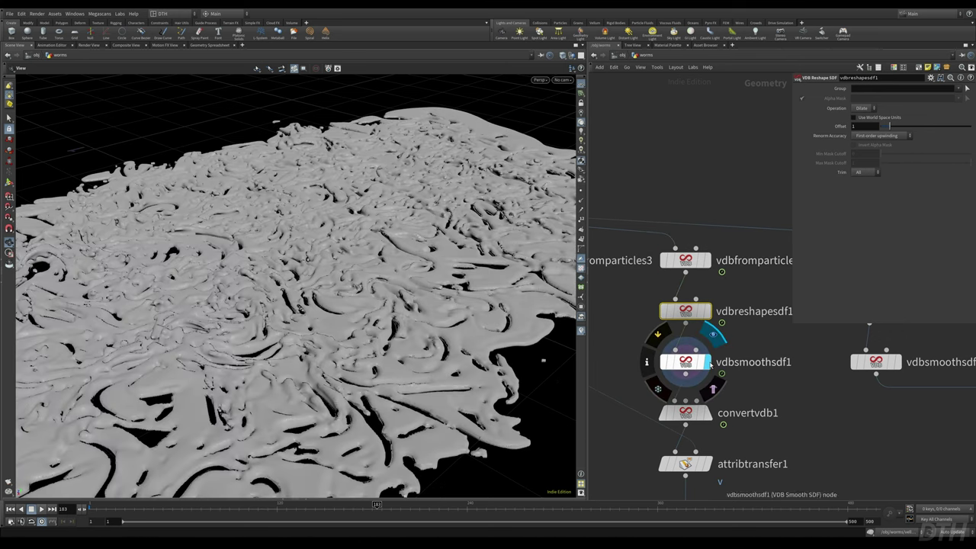
pyautogui.click(694, 413)
pyautogui.click(708, 413)
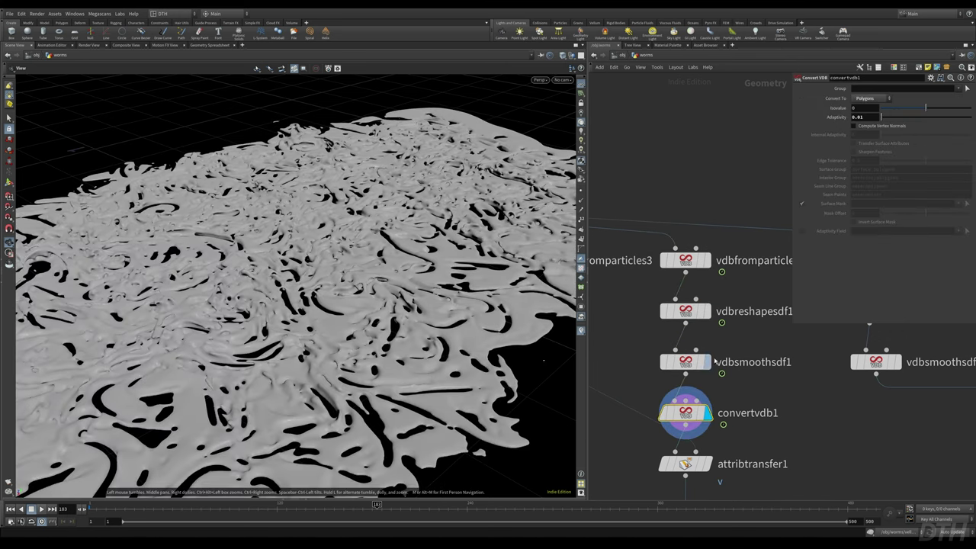
# - Bypass vdbreshapesdf1 and vdbsmoothsdf1 together, inspect the unfiltered convertvdb1 mesh up close, and re-enable both nodes
pyautogui.moveTo(763, 383); pyautogui.dragTo(671, 303)
pyautogui.moveTo(666, 306)
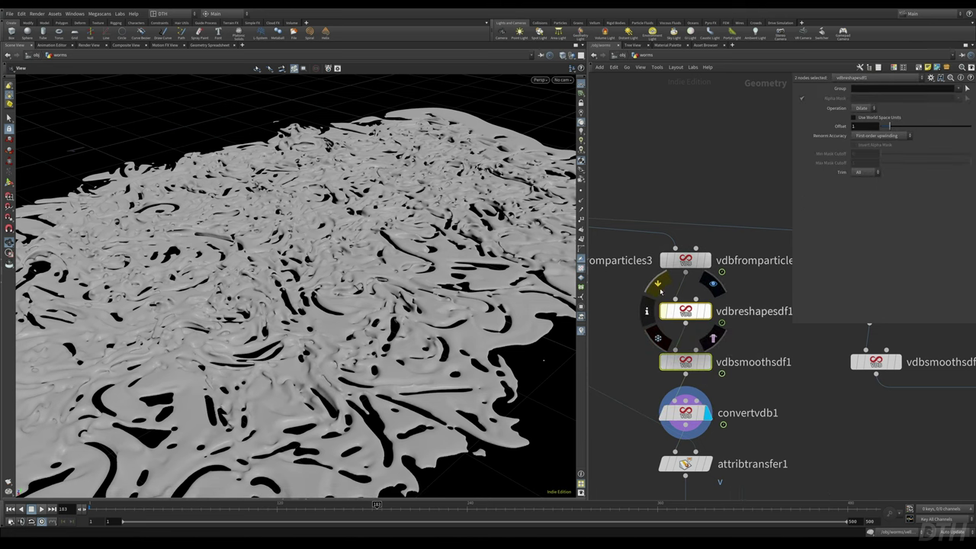
pyautogui.click(659, 289)
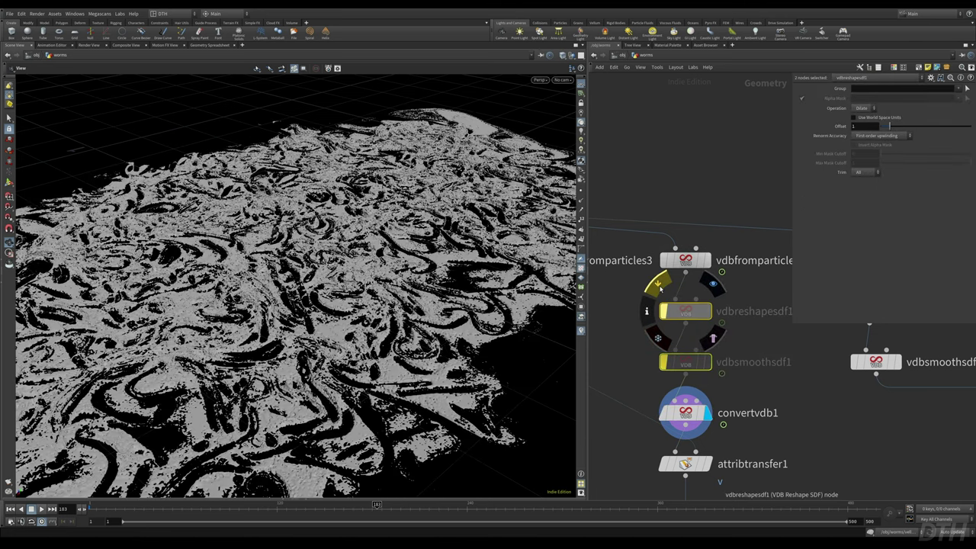
pyautogui.moveTo(473, 333); pyautogui.dragTo(790, 272, button='right')
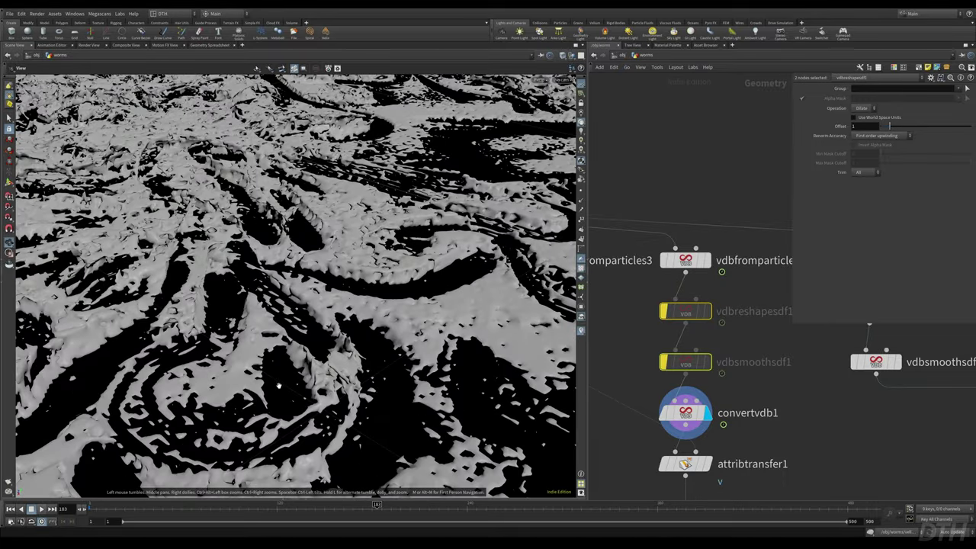
pyautogui.moveTo(667, 302)
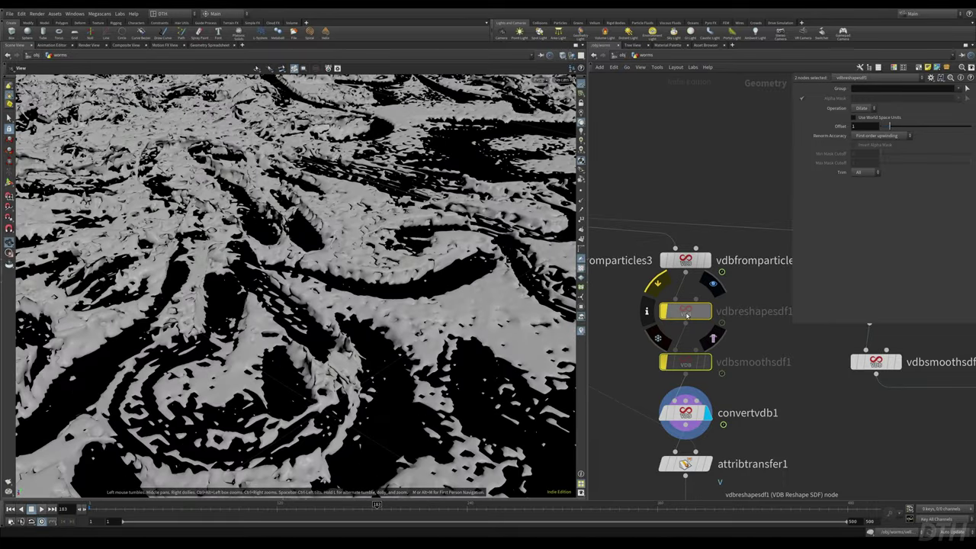
pyautogui.click(659, 287)
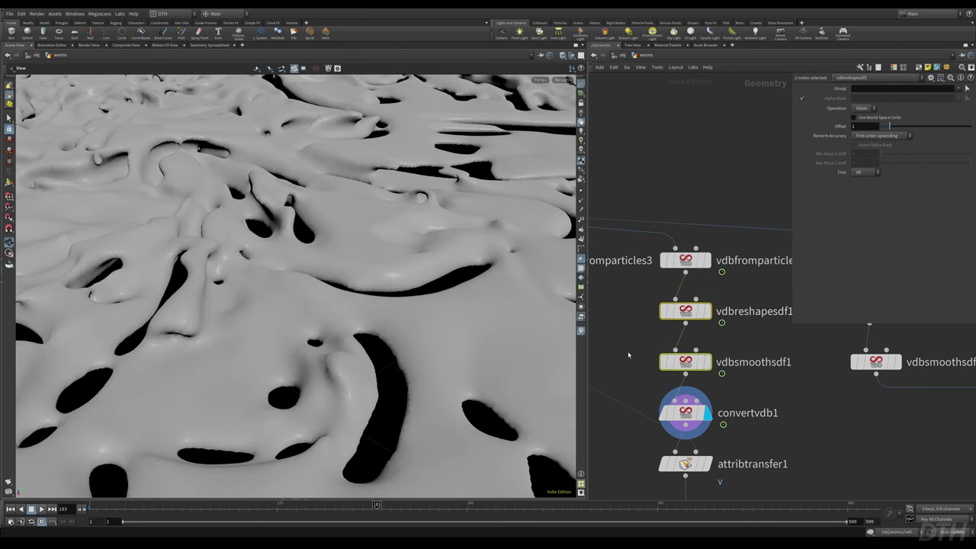
# - Move attribtransfer1 and convertvdb1 further down the network to leave a gap below vdbsmoothsdf1
pyautogui.scroll(-8, 360, 322)
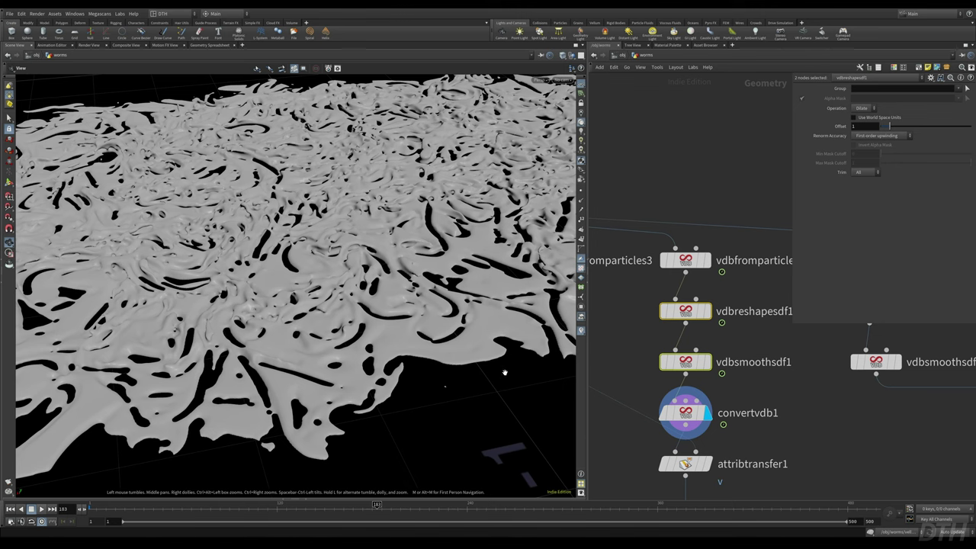
pyautogui.scroll(-3, 763, 416)
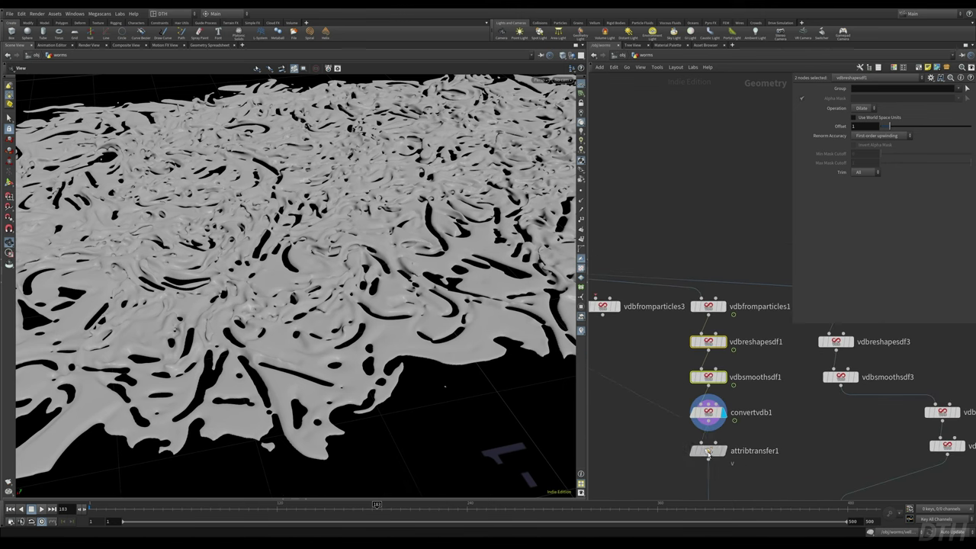
pyautogui.moveTo(705, 447); pyautogui.dragTo(705, 480)
pyautogui.moveTo(714, 413); pyautogui.dragTo(714, 433)
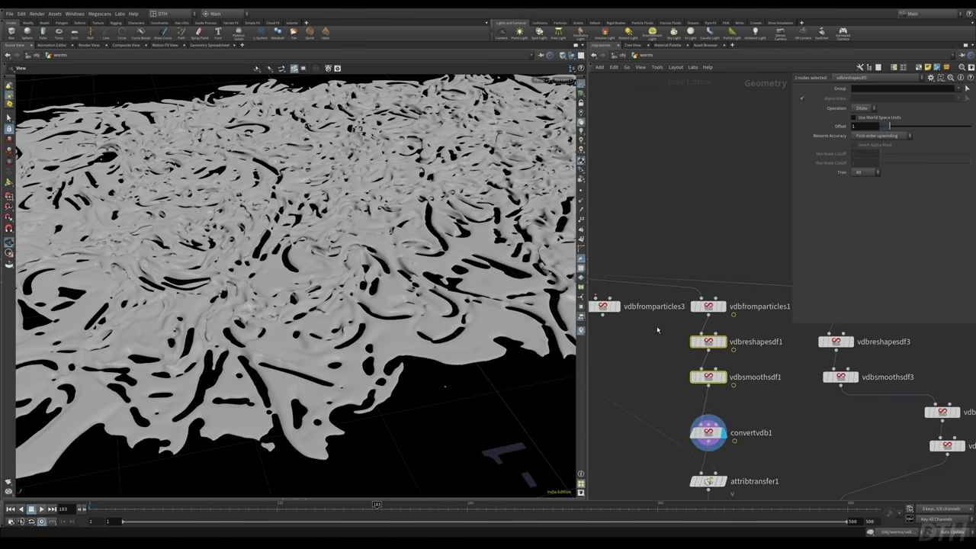
# - Add a new VDB Smooth SDF node beside the existing vdbsmoothsdf1
pyautogui.click(707, 376)
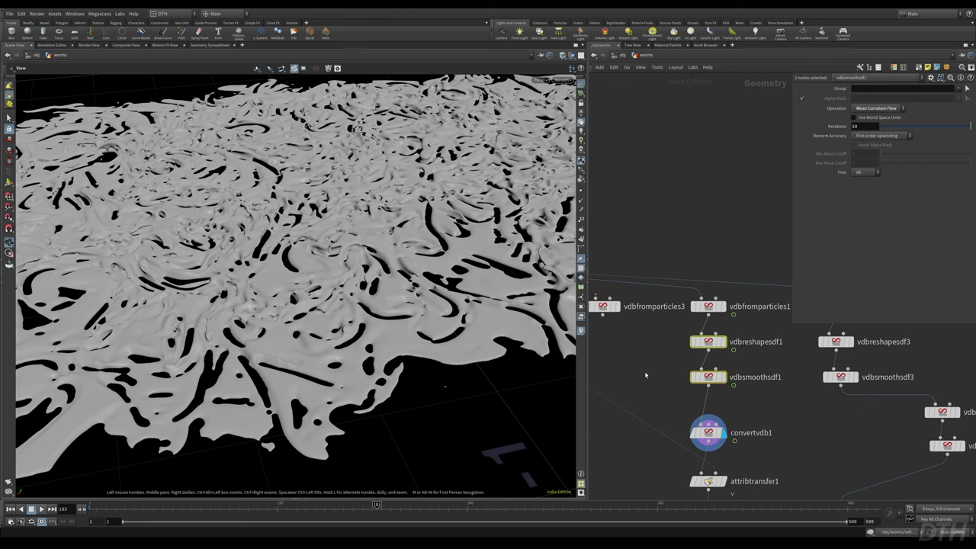
pyautogui.press('Tab')
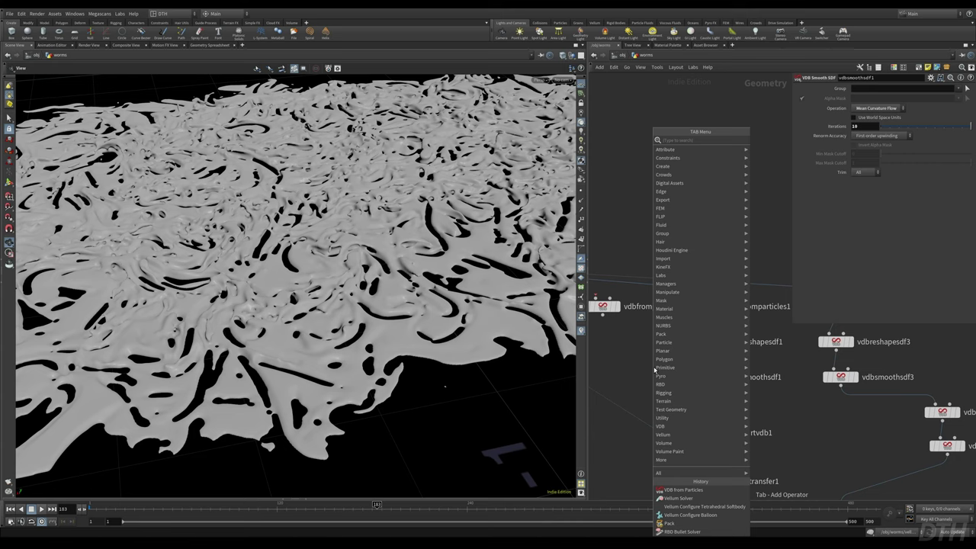
pyautogui.write('vdb')
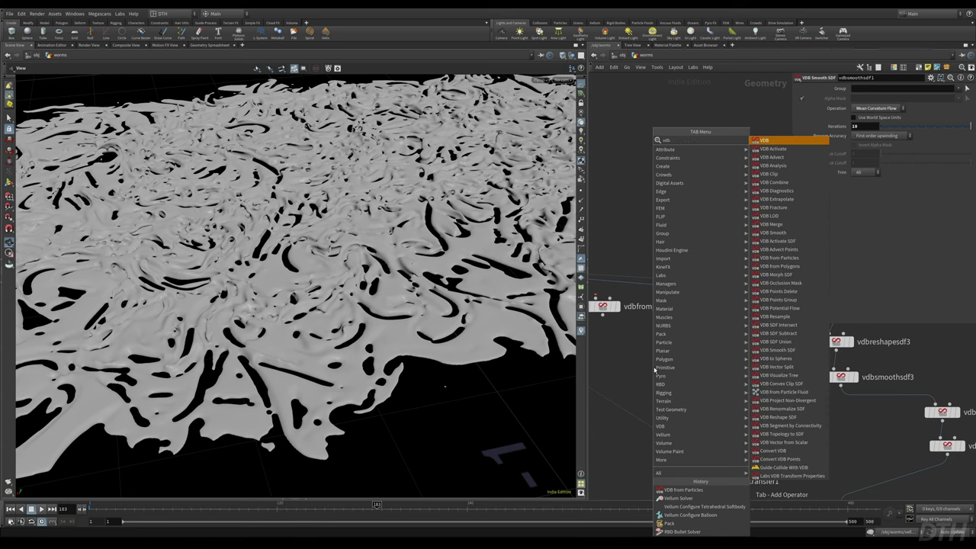
pyautogui.press('Down')
pyautogui.write('smoot')
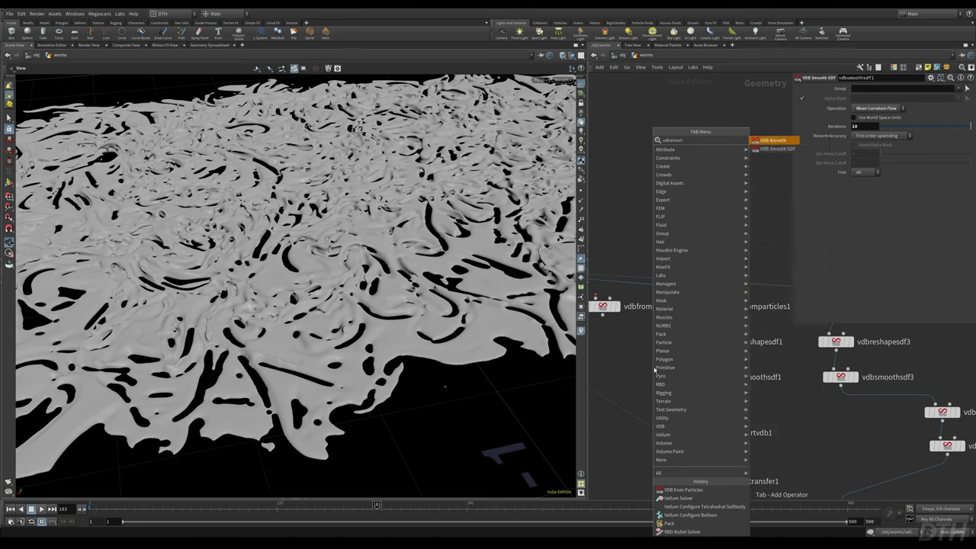
pyautogui.press('Down')
pyautogui.press('Return')
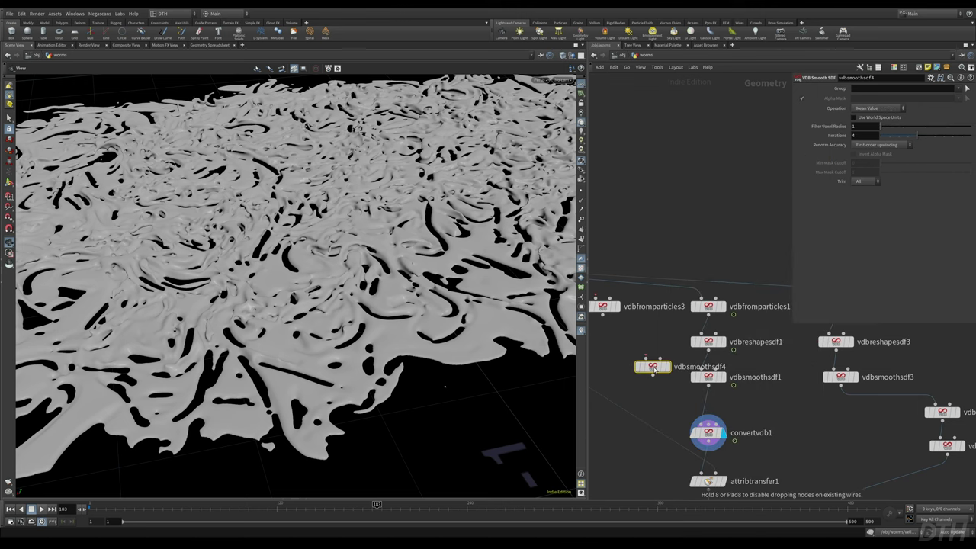
pyautogui.click(653, 369)
# - Review the new smooth node's operation options, keeping Mean Value, and check them against the settings of vdbsmoothsdf1
pyautogui.click(870, 108)
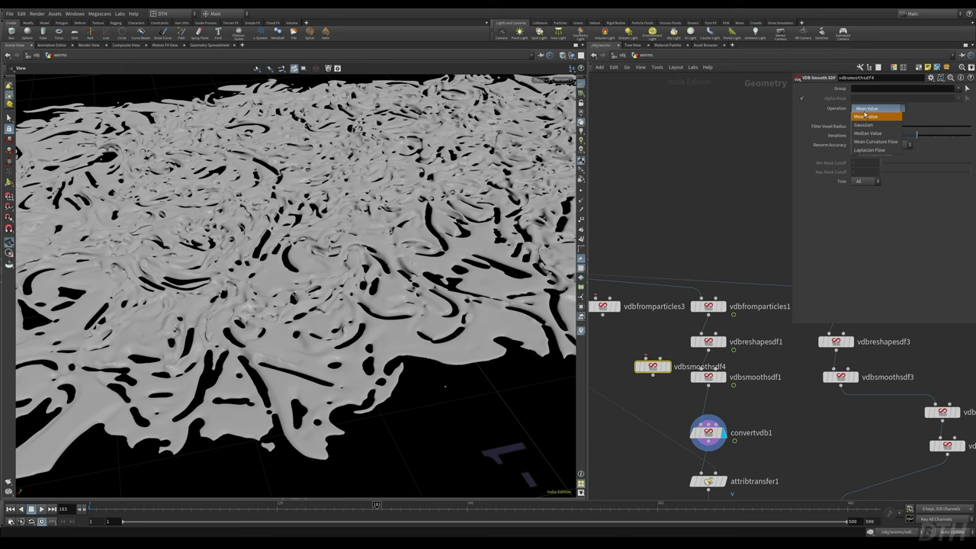
pyautogui.click(866, 116)
pyautogui.click(881, 110)
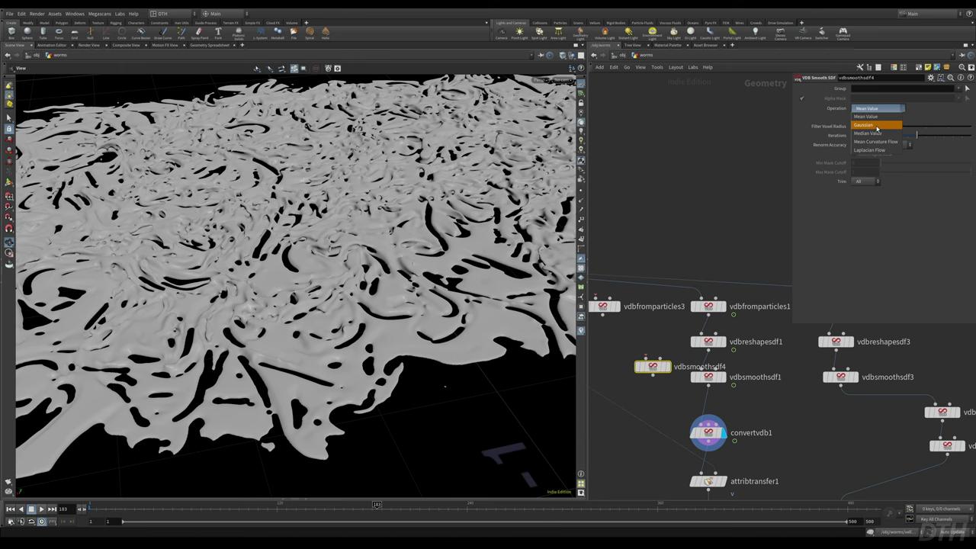
pyautogui.click(780, 396)
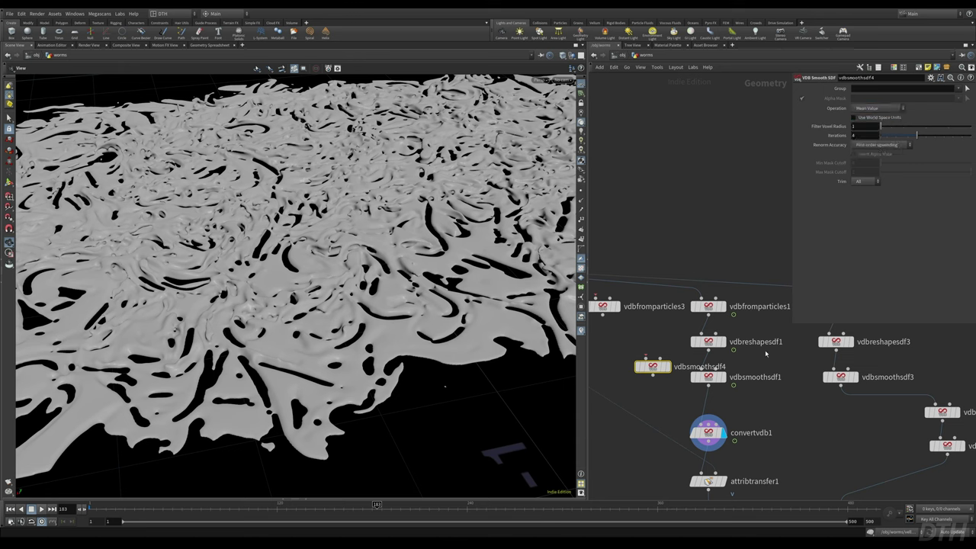
pyautogui.click(716, 377)
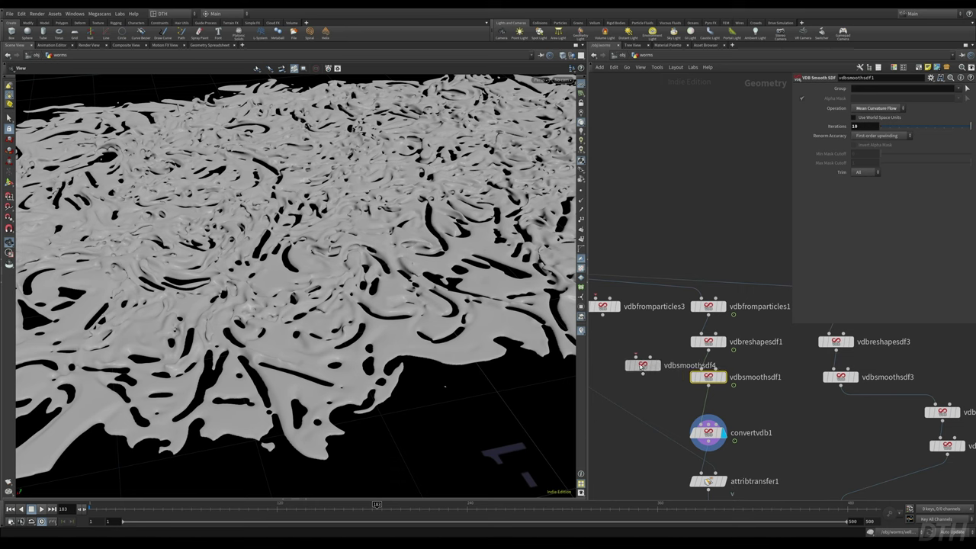
# - Add a new VDB Reshape SDF node beside vdbreshapesdf1
pyautogui.press('Tab')
pyautogui.write('vdb')
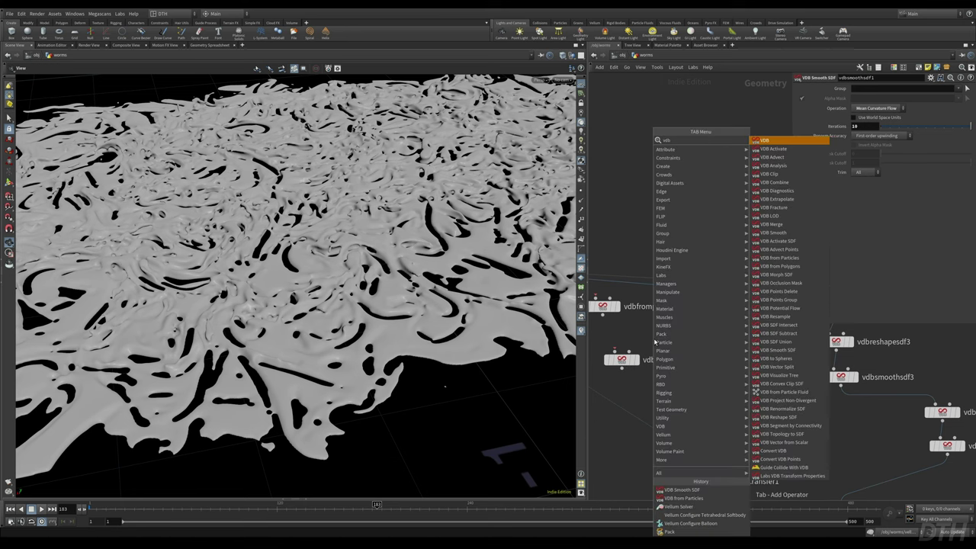
pyautogui.press('BackSpace')
pyautogui.press('BackSpace')
pyautogui.press('BackSpace')
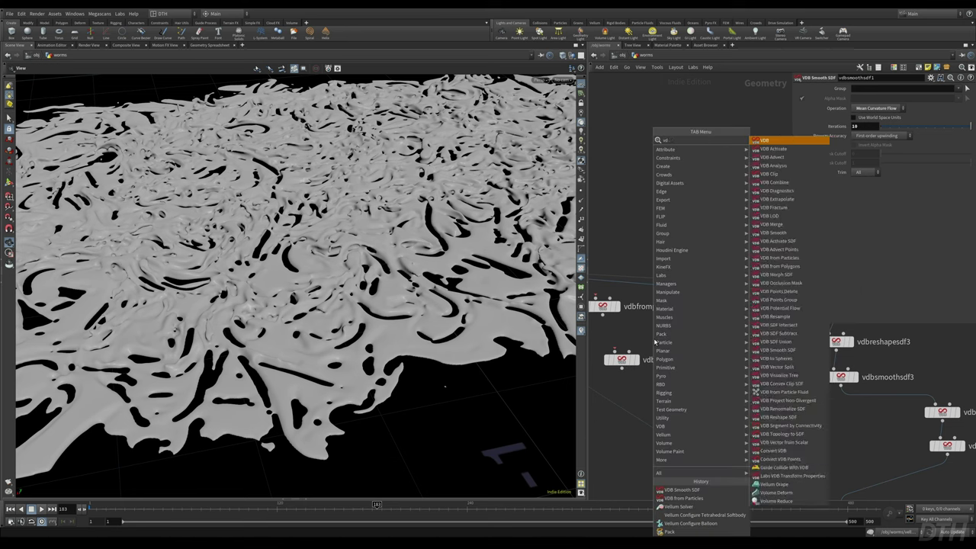
pyautogui.write('vdbresh')
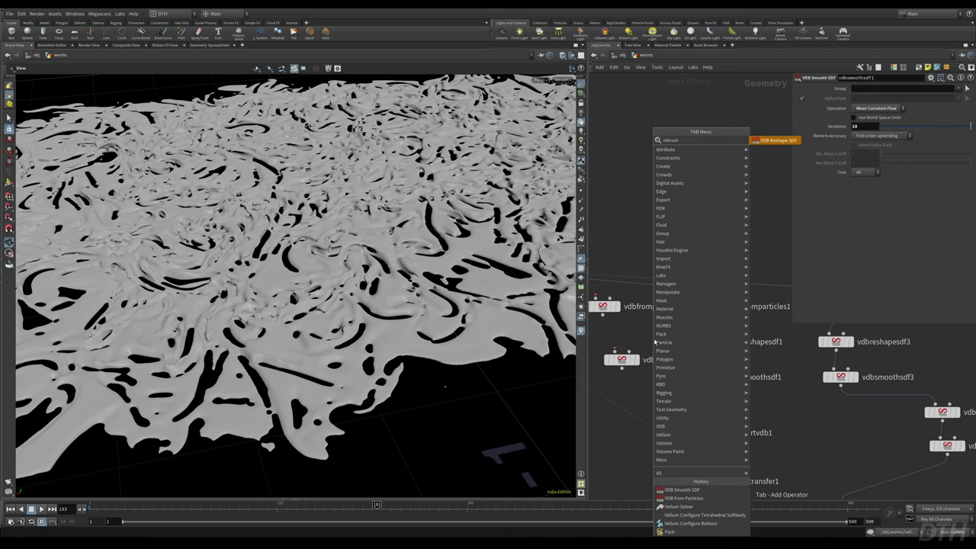
pyautogui.press('Return')
pyautogui.click(654, 342)
# - Set the new reshape node's operation to Close and connect its input to the output of vdbfromparticles1
pyautogui.click(863, 109)
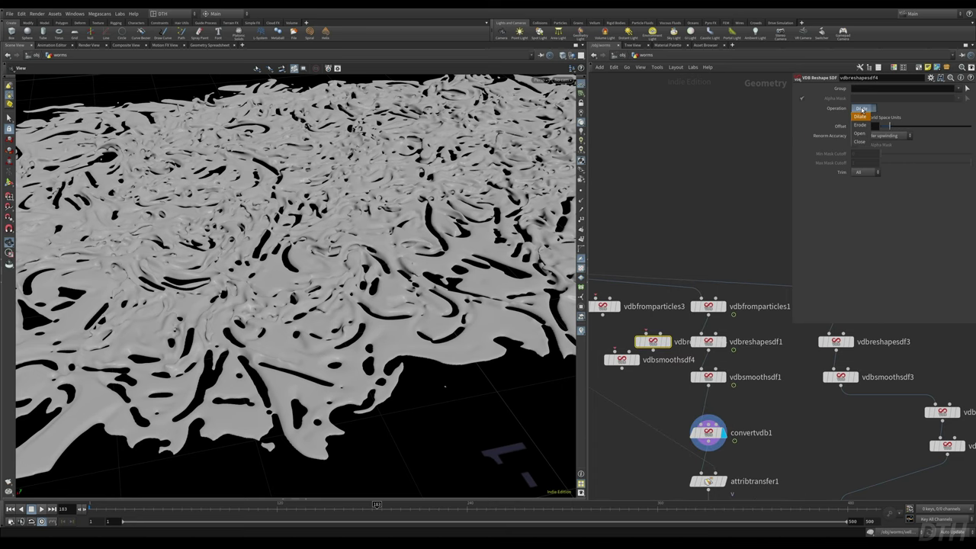
pyautogui.click(862, 141)
pyautogui.click(646, 333)
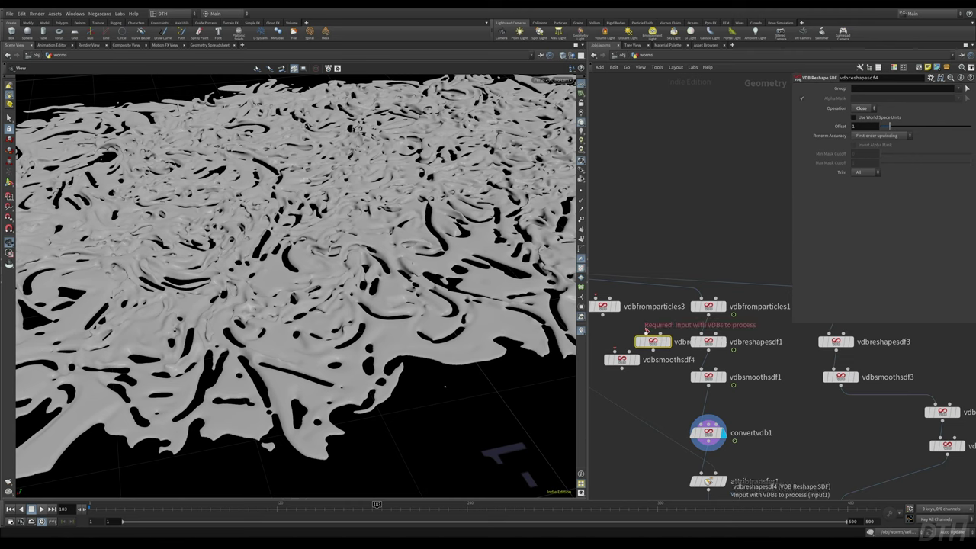
pyautogui.click(709, 314)
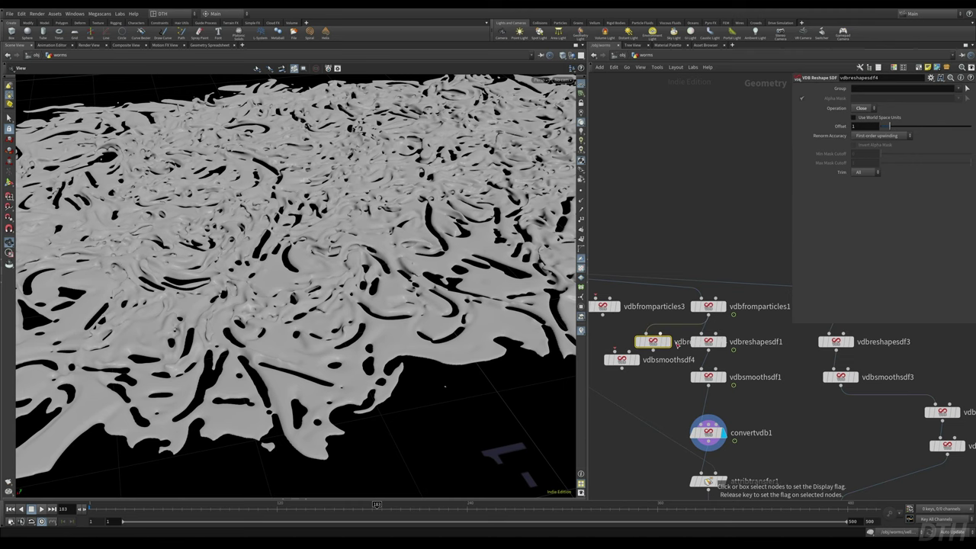
# - Compare the output of vdbreshapesdf4 with the raw vdbfromparticles1 volume, and move vdbreshapesdf1 slightly down to clear the overlap
pyautogui.click(666, 342)
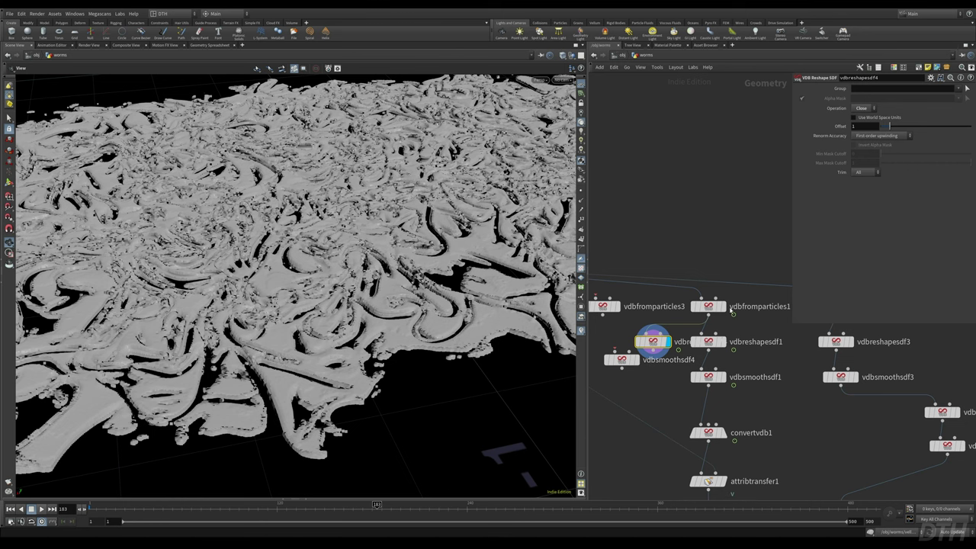
pyautogui.click(727, 287)
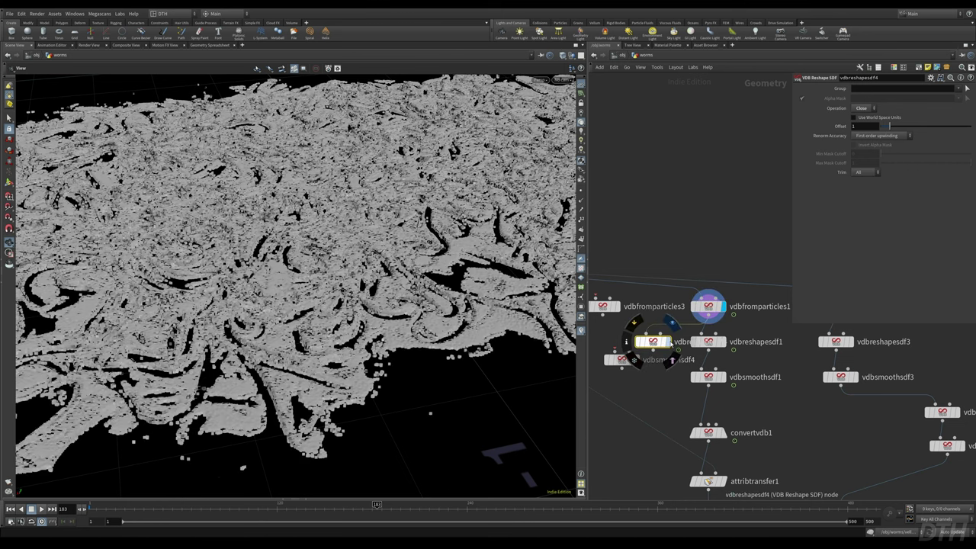
pyautogui.click(668, 342)
pyautogui.moveTo(417, 349); pyautogui.dragTo(434, 366)
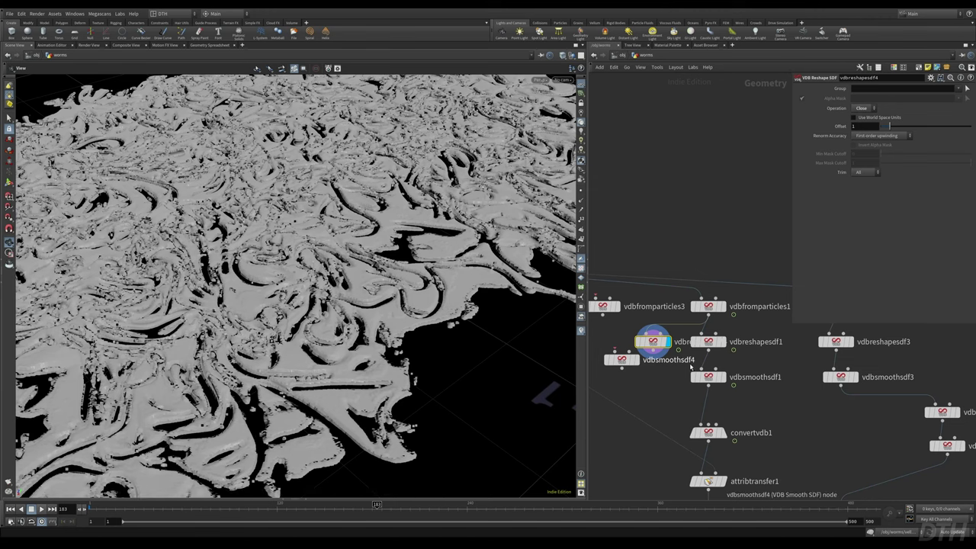
pyautogui.moveTo(708, 342); pyautogui.dragTo(709, 352)
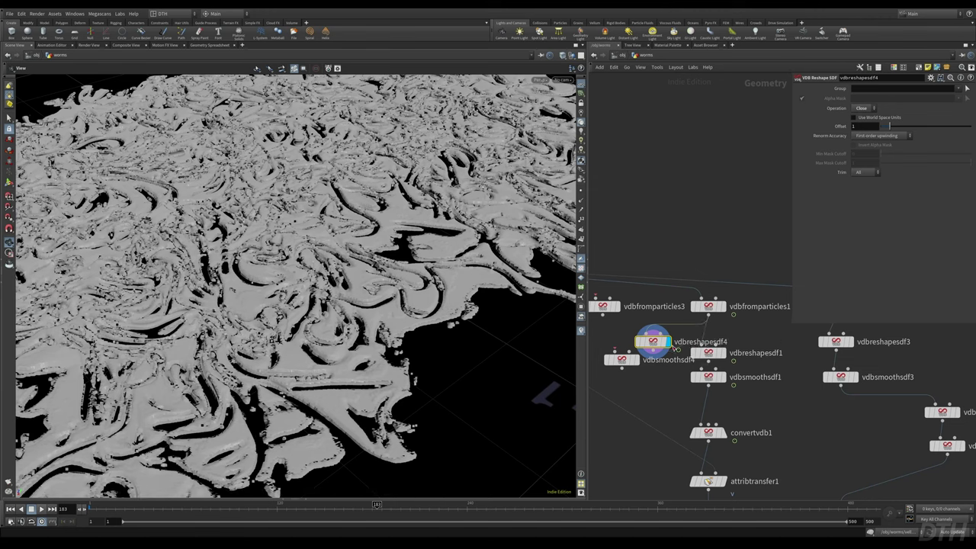
# - Display the convertvdb1 mesh and examine the holes and thin strands along the fluid's outer edge up close
pyautogui.moveTo(725, 434)
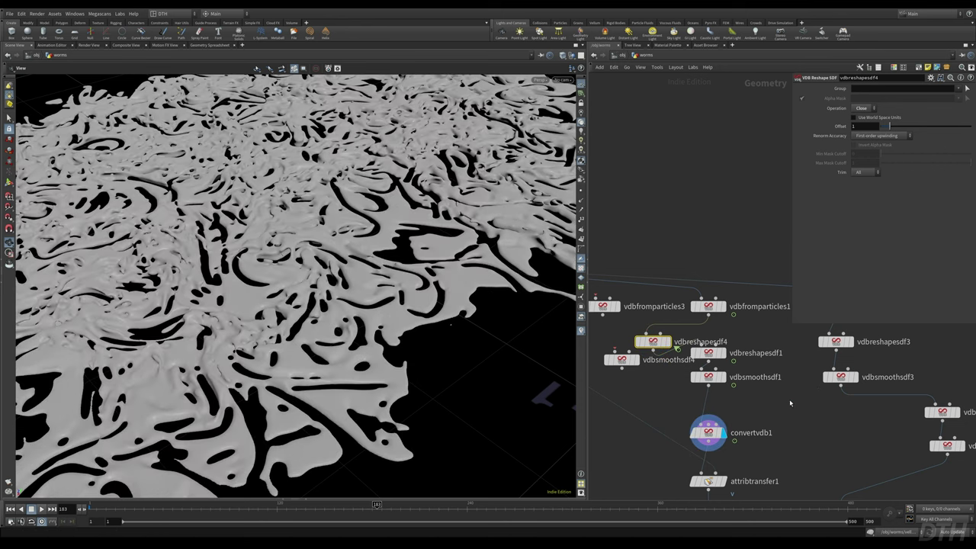
pyautogui.moveTo(437, 279); pyautogui.dragTo(396, 278)
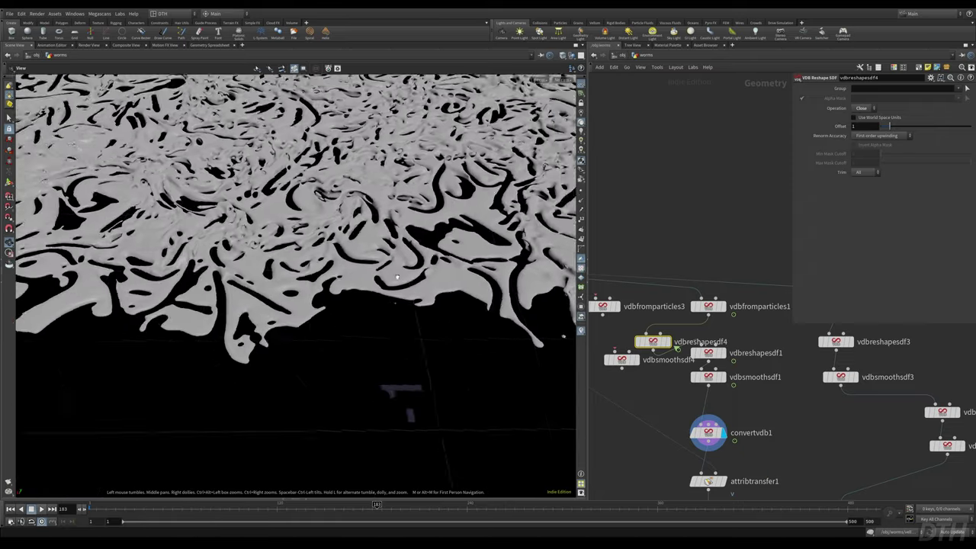
pyautogui.scroll(3, 461, 256)
pyautogui.moveTo(461, 256); pyautogui.dragTo(373, 241)
pyautogui.moveTo(409, 292); pyautogui.dragTo(320, 262)
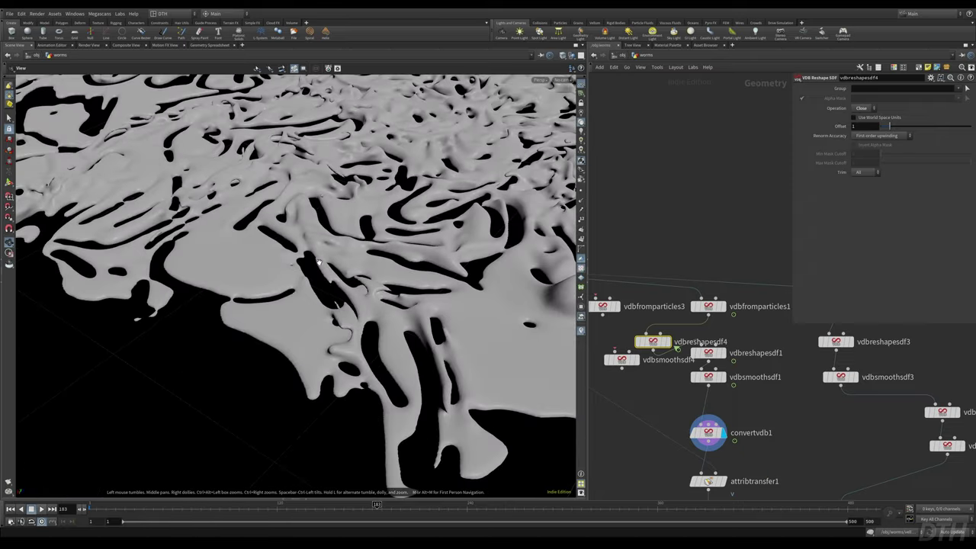
pyautogui.moveTo(291, 291); pyautogui.dragTo(504, 260, button='right')
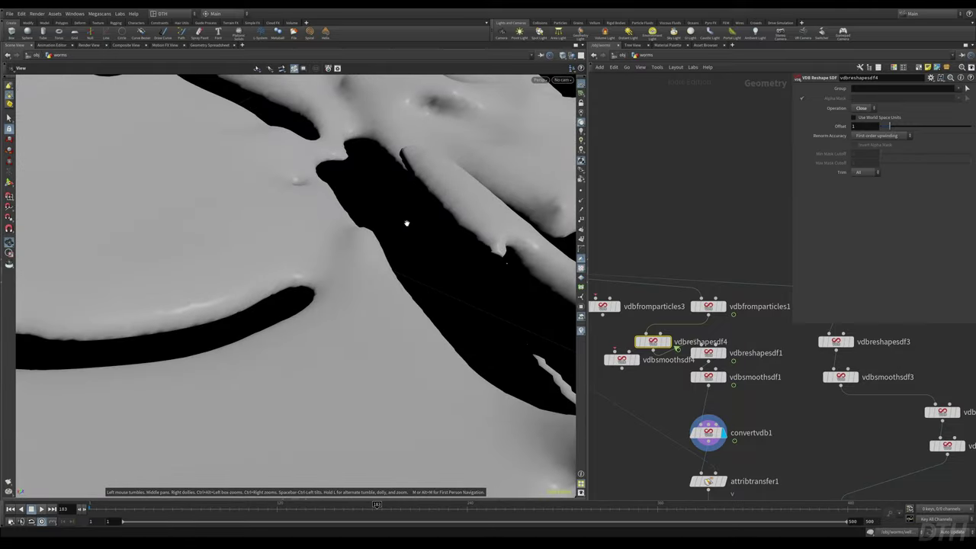
pyautogui.moveTo(434, 340); pyautogui.dragTo(334, 309)
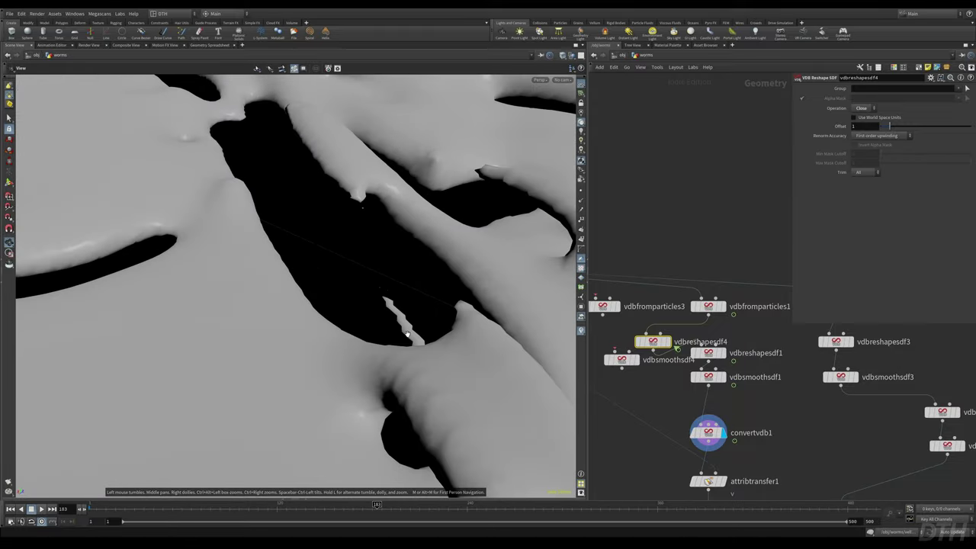
pyautogui.moveTo(450, 312); pyautogui.dragTo(161, 340, button='right')
pyautogui.moveTo(161, 340); pyautogui.dragTo(338, 316)
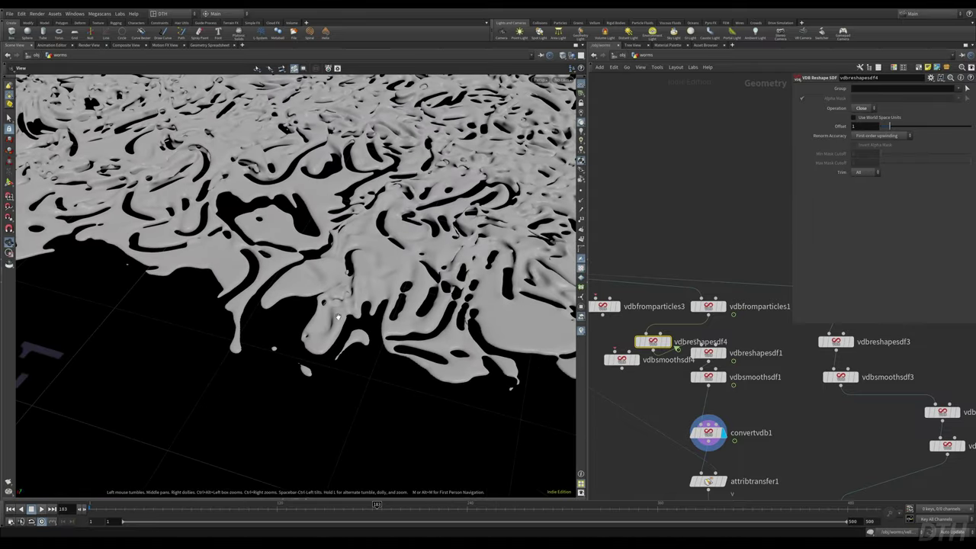
# - Inspect the edge quality around the mesh's enclosed gaps from above and at a low angle, and review the whole surface
pyautogui.moveTo(235, 238); pyautogui.dragTo(450, 162, button='right')
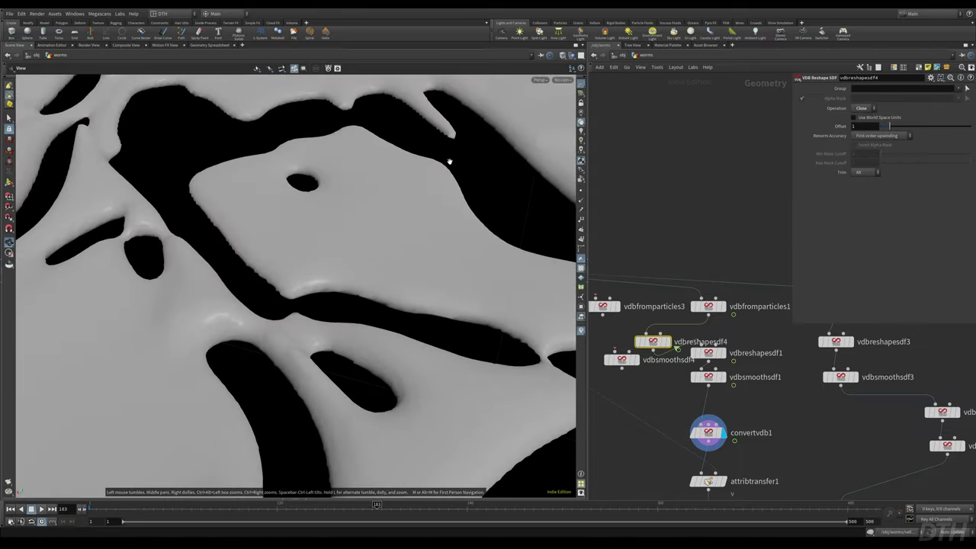
pyautogui.moveTo(235, 255); pyautogui.dragTo(290, 246, button='right')
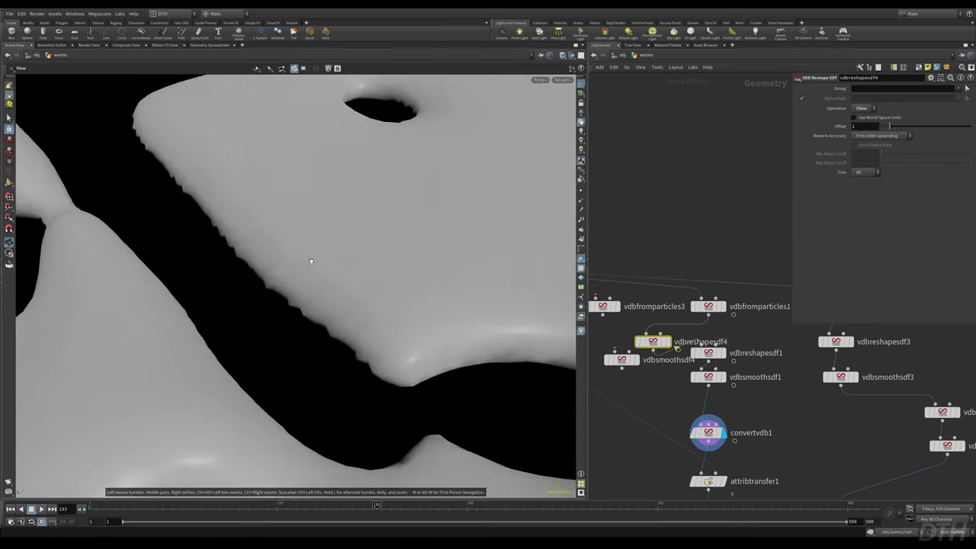
pyautogui.moveTo(307, 257); pyautogui.dragTo(322, 222)
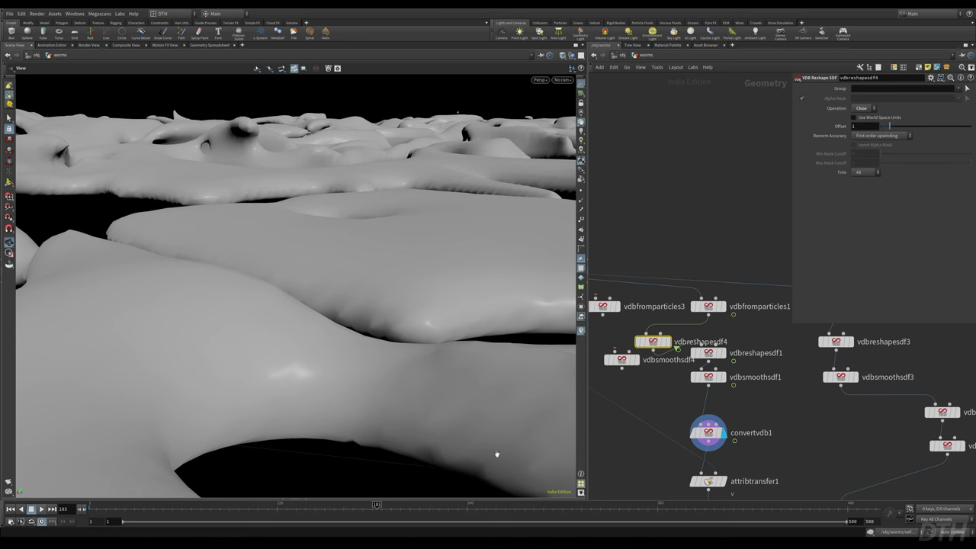
pyautogui.moveTo(418, 178); pyautogui.dragTo(344, 200, button='right')
pyautogui.moveTo(343, 200); pyautogui.dragTo(335, 282)
pyautogui.moveTo(336, 282); pyautogui.dragTo(309, 294, button='right')
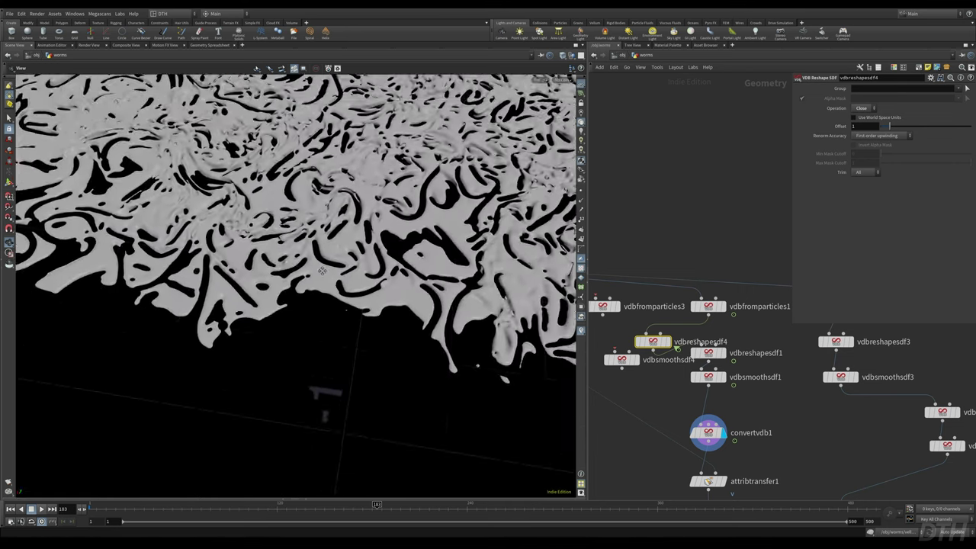
pyautogui.moveTo(309, 293); pyautogui.dragTo(329, 256)
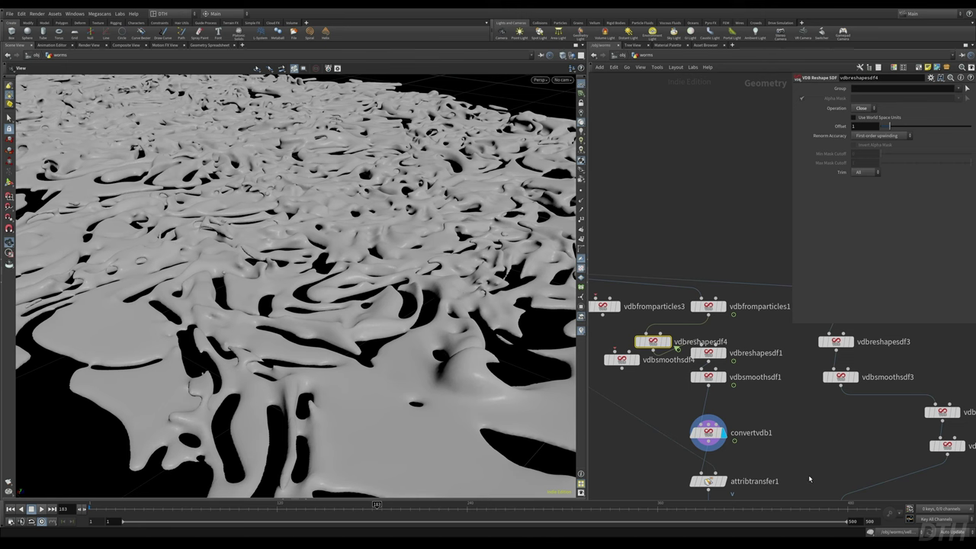
# - Select attribtransfer1 below convertvdb1 and display its result in the viewport
pyautogui.moveTo(811, 471); pyautogui.dragTo(832, 372, button='middle')
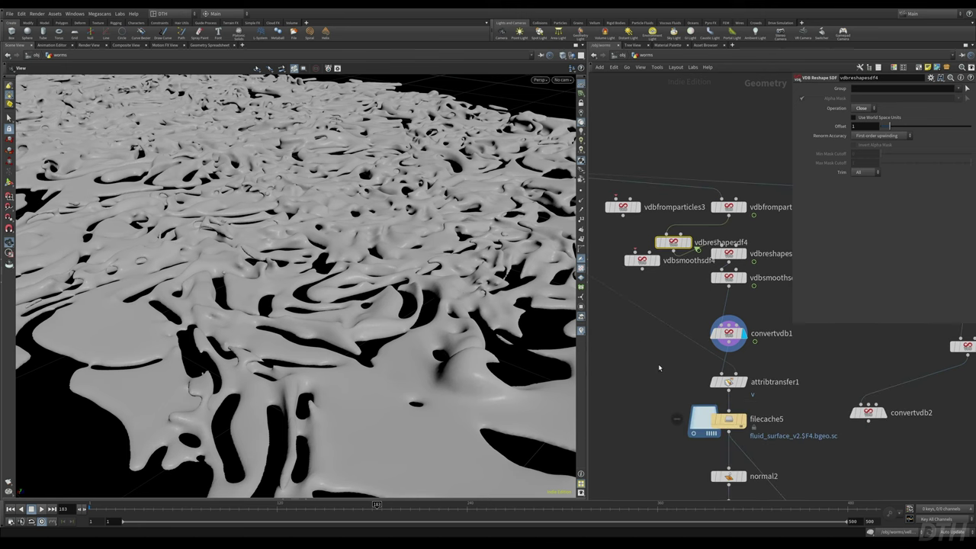
pyautogui.moveTo(652, 359); pyautogui.dragTo(808, 398)
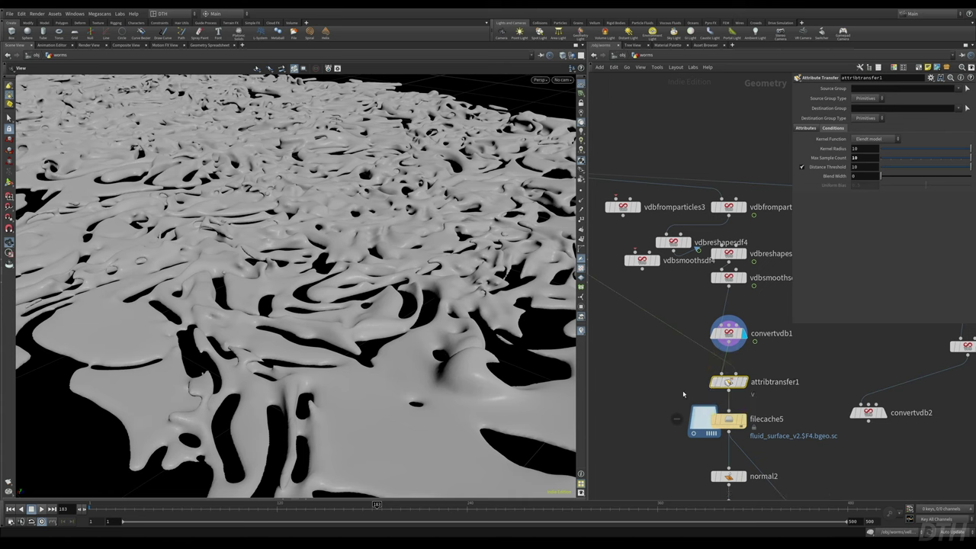
pyautogui.press('r')
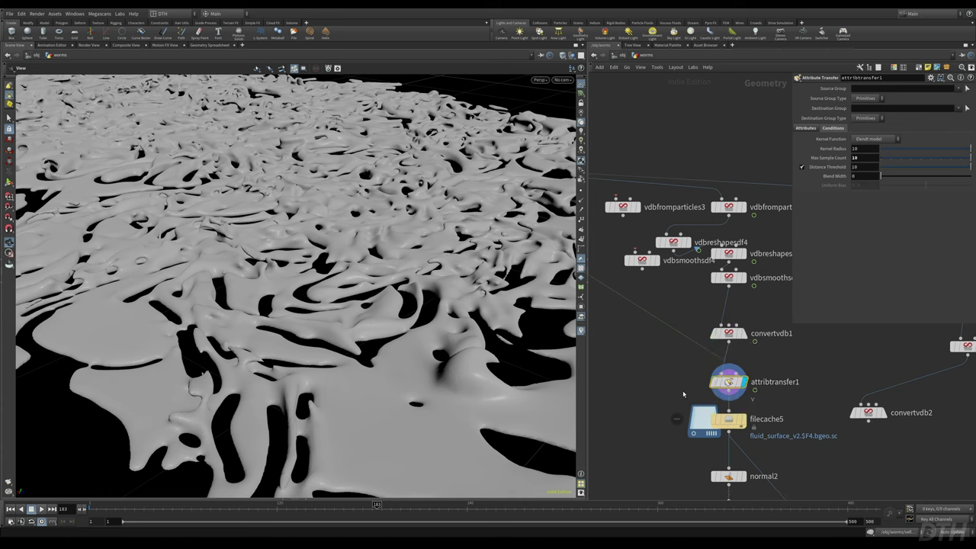
# - Display the null1 particles with point trails turned on and examine their velocity trails up close
pyautogui.scroll(-2, 682, 390)
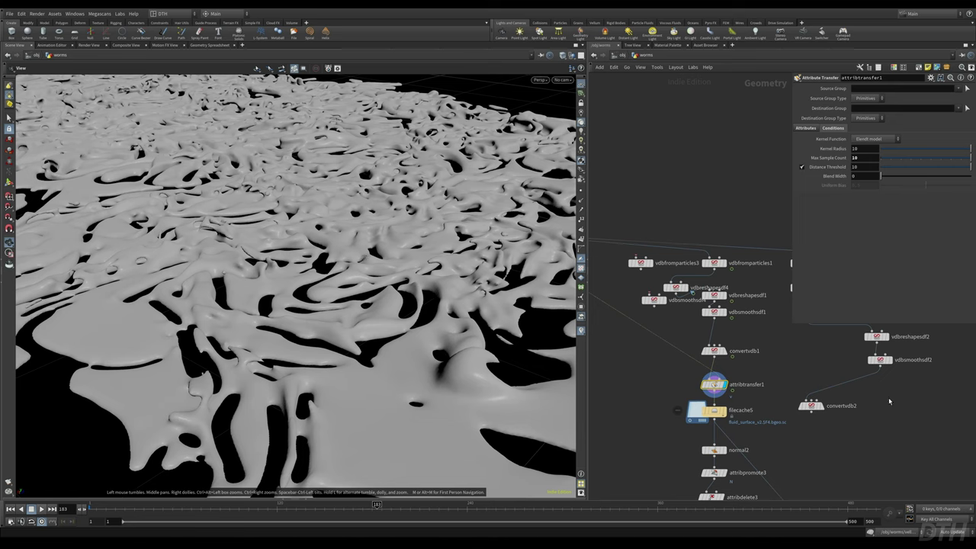
pyautogui.moveTo(686, 343); pyautogui.dragTo(834, 381, button='middle')
pyautogui.click(637, 257)
pyautogui.press('r')
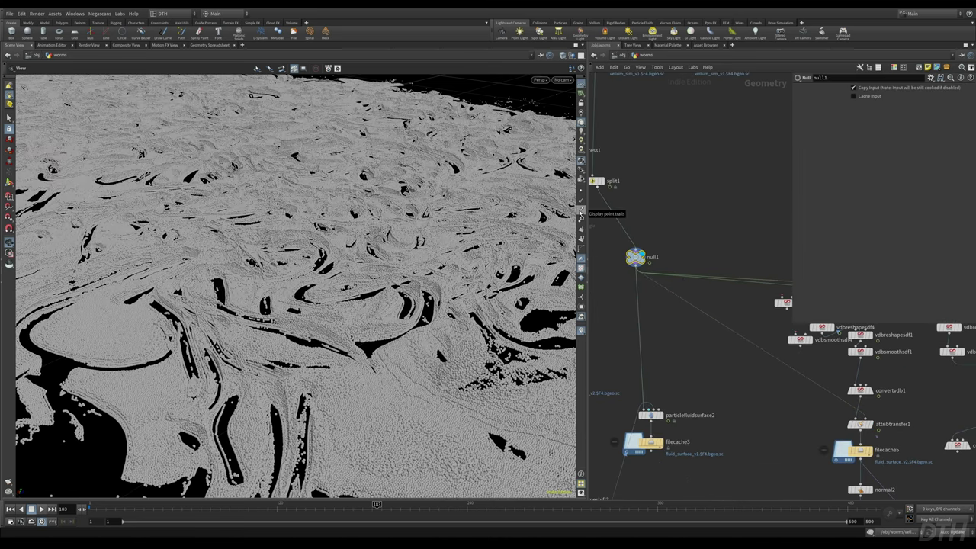
pyautogui.click(581, 211)
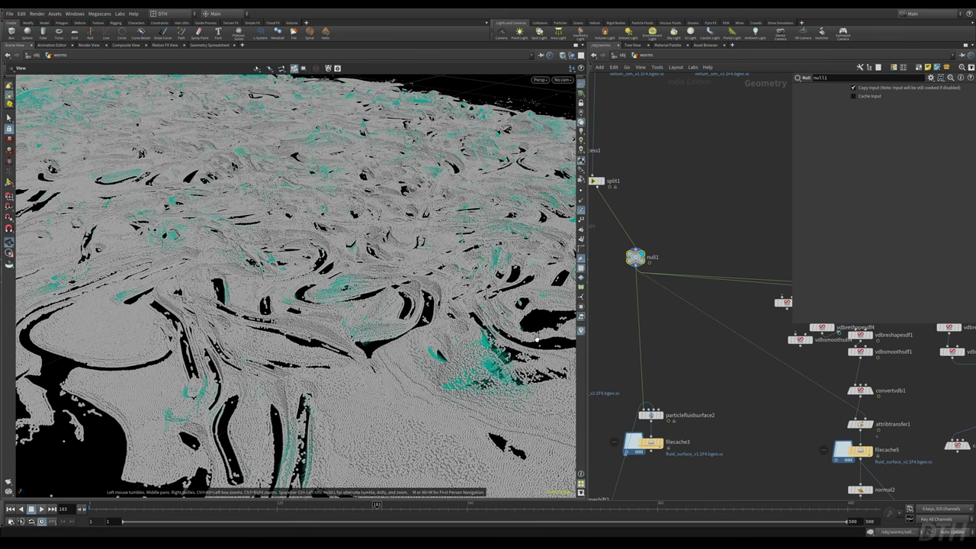
pyautogui.scroll(3, 537, 339)
pyautogui.moveTo(606, 332); pyautogui.dragTo(717, 327, button='right')
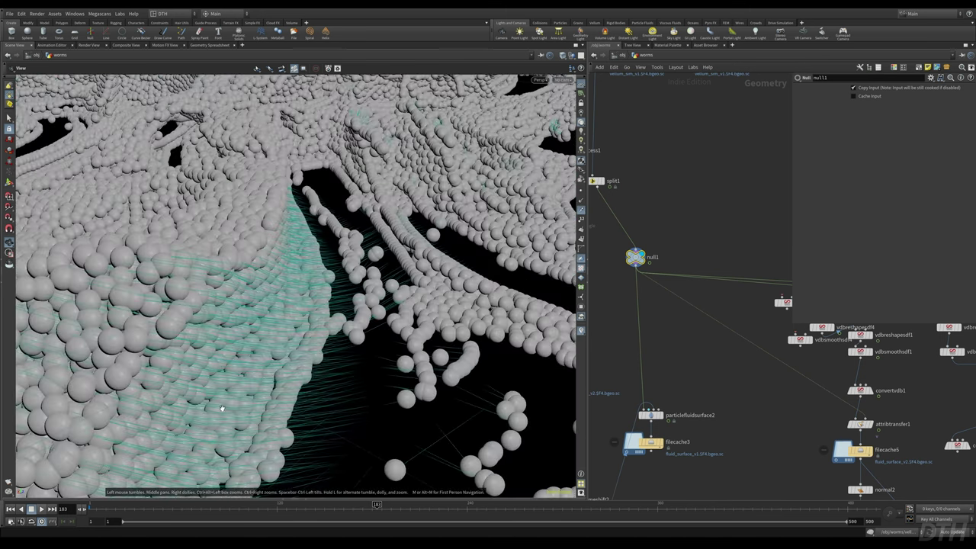
pyautogui.moveTo(384, 457); pyautogui.dragTo(192, 347, button='right')
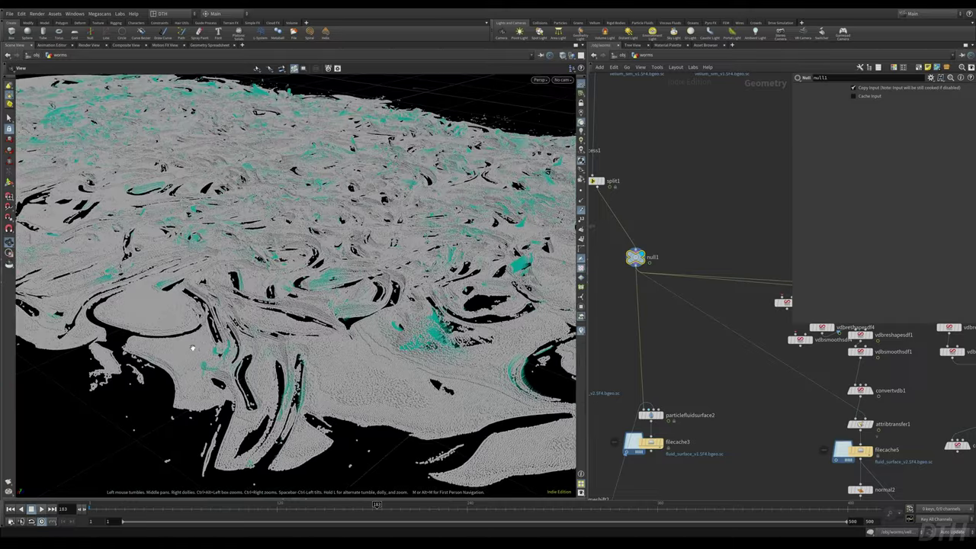
# - Review the alternative reshape and smooth branch leading to convertvdb2, and check the condition settings of attribtransfer1
pyautogui.moveTo(739, 436); pyautogui.dragTo(704, 316, button='middle')
pyautogui.moveTo(711, 362); pyautogui.dragTo(679, 428, button='middle')
pyautogui.scroll(-1, 714, 356)
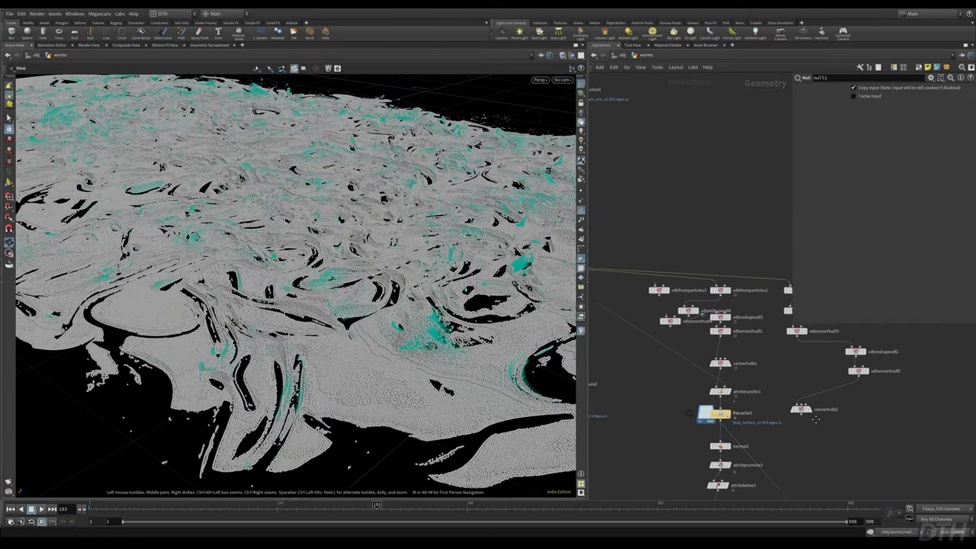
pyautogui.moveTo(675, 345); pyautogui.dragTo(627, 301, button='middle')
pyautogui.moveTo(868, 421); pyautogui.dragTo(762, 238)
pyautogui.moveTo(622, 337); pyautogui.dragTo(801, 389, button='middle')
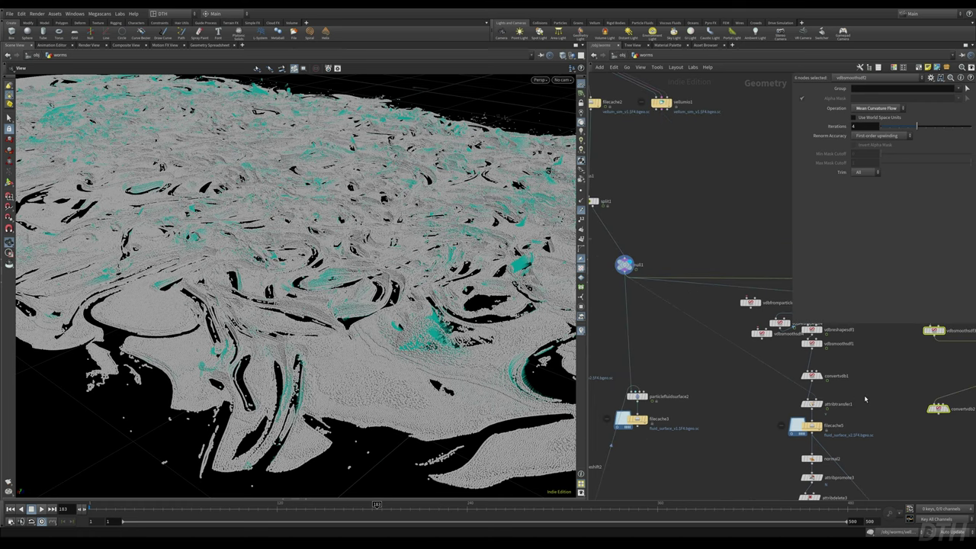
pyautogui.click(811, 404)
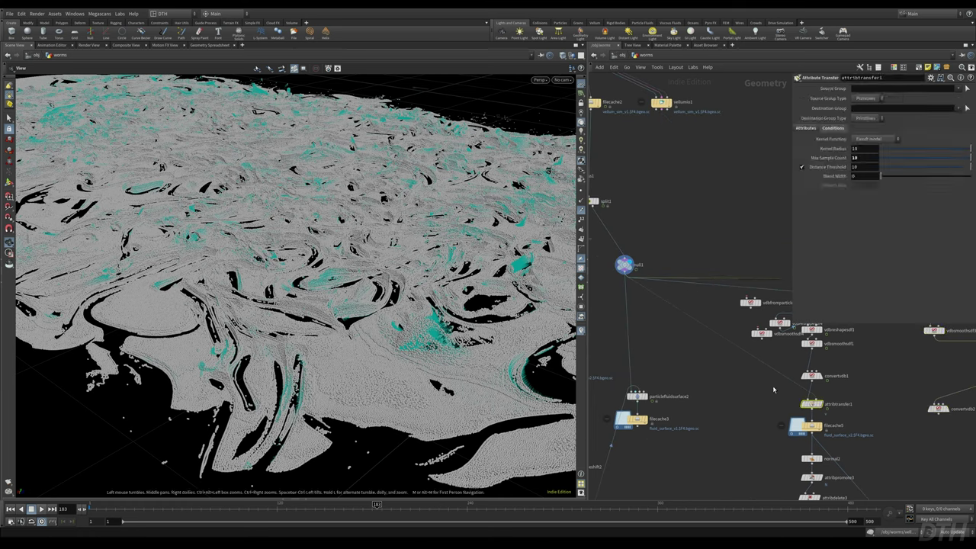
# - Check the attributes listed for transfer on particlefluidsurface2
pyautogui.click(635, 396)
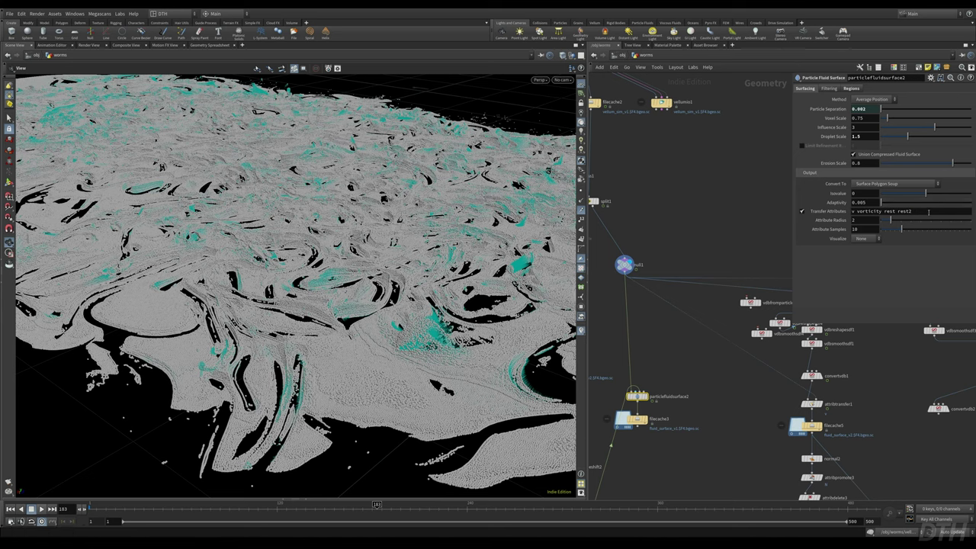
pyautogui.moveTo(929, 213); pyautogui.dragTo(850, 212)
pyautogui.click(855, 212)
pyautogui.moveTo(919, 212); pyautogui.dragTo(750, 278)
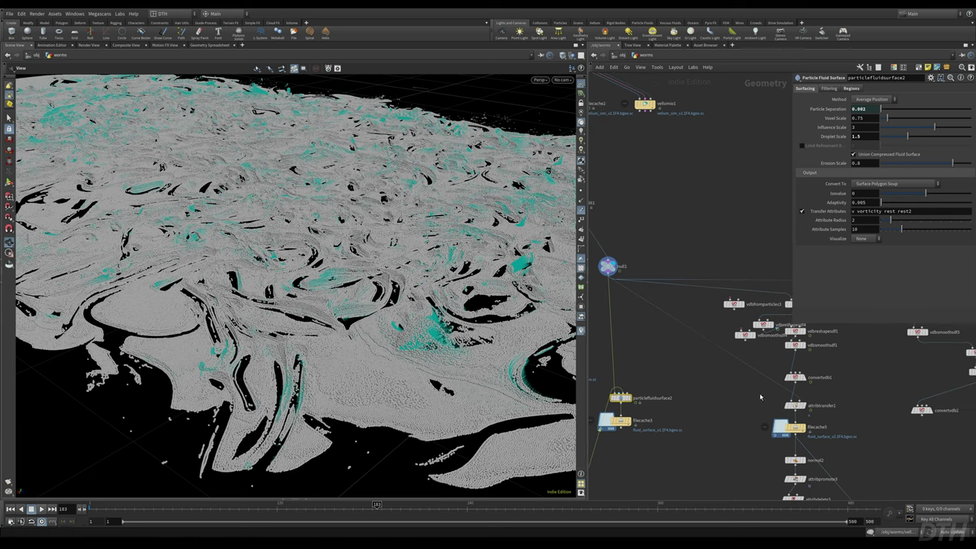
# - Display attribtransfer1 to examine the velocity trails on the mesh, and review its attribute and condition settings
pyautogui.click(815, 408)
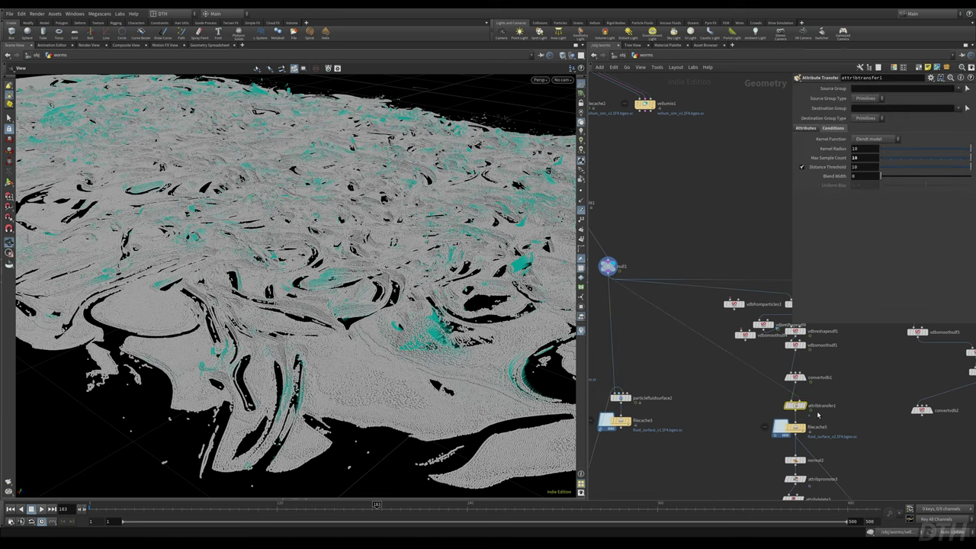
pyautogui.press('r')
pyautogui.moveTo(846, 415); pyautogui.dragTo(817, 406, button='middle')
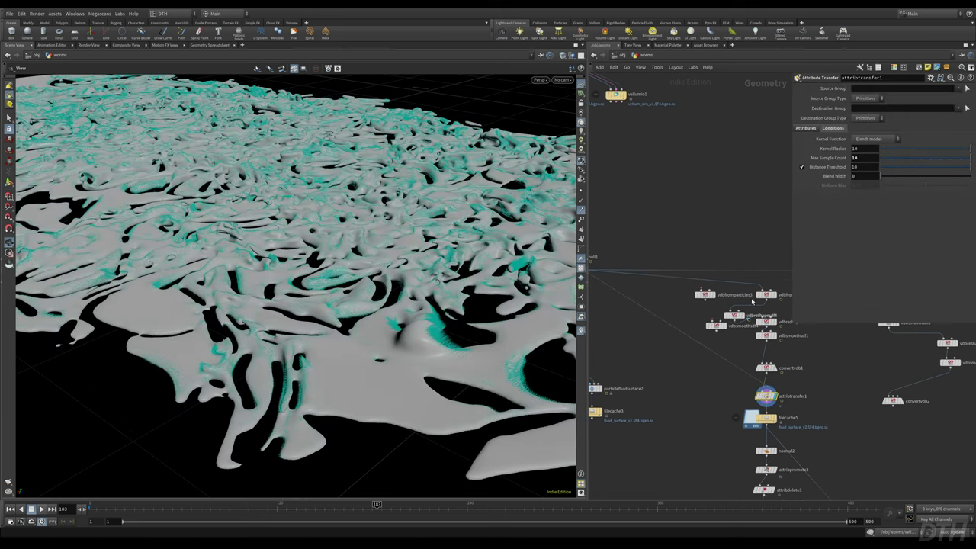
pyautogui.click(809, 129)
pyautogui.click(832, 129)
# - Add a new Attribute Transfer node beside attribtransfer1
pyautogui.press('Tab')
pyautogui.write('at')
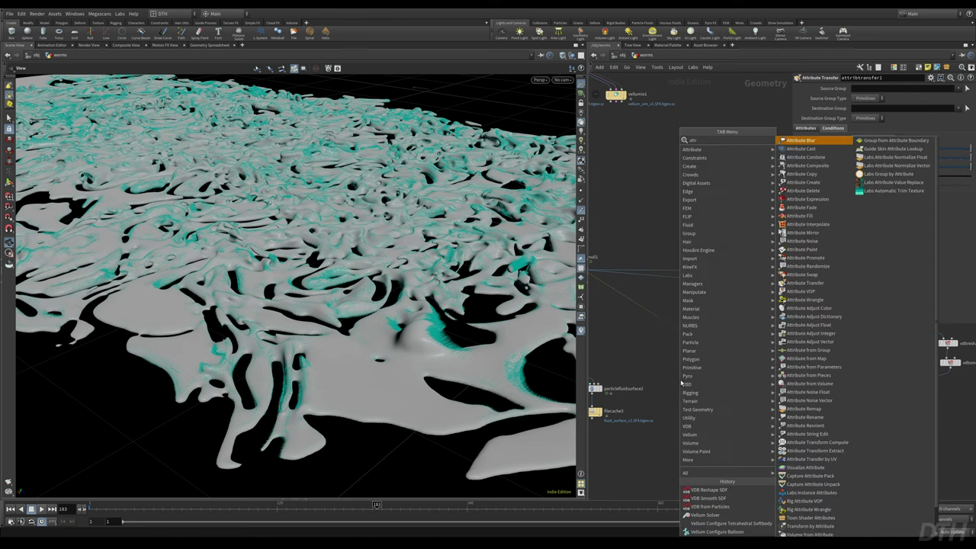
pyautogui.write('tribtra')
pyautogui.press('Return')
pyautogui.click(680, 379)
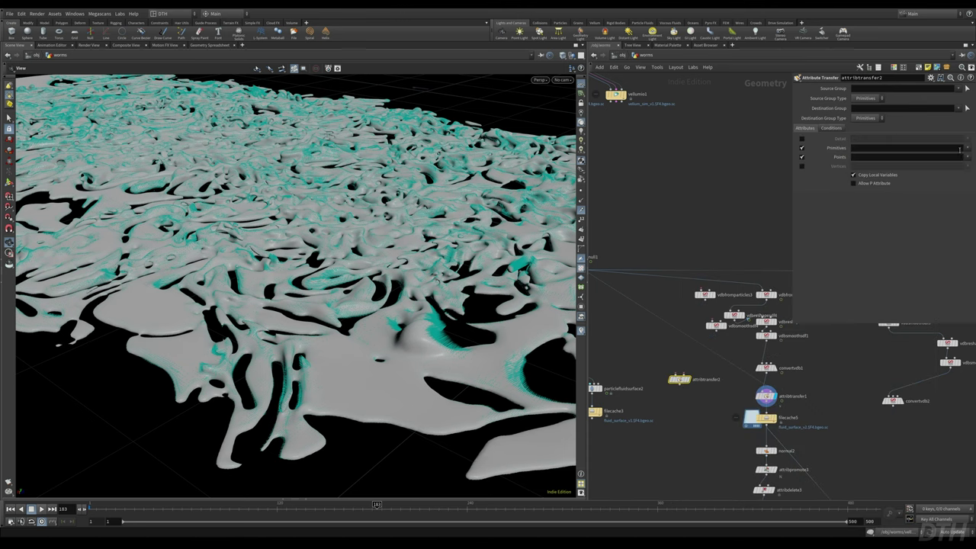
# - Compare the default max sample count of the new attribute transfer node with the setting on attribtransfer1
pyautogui.click(832, 128)
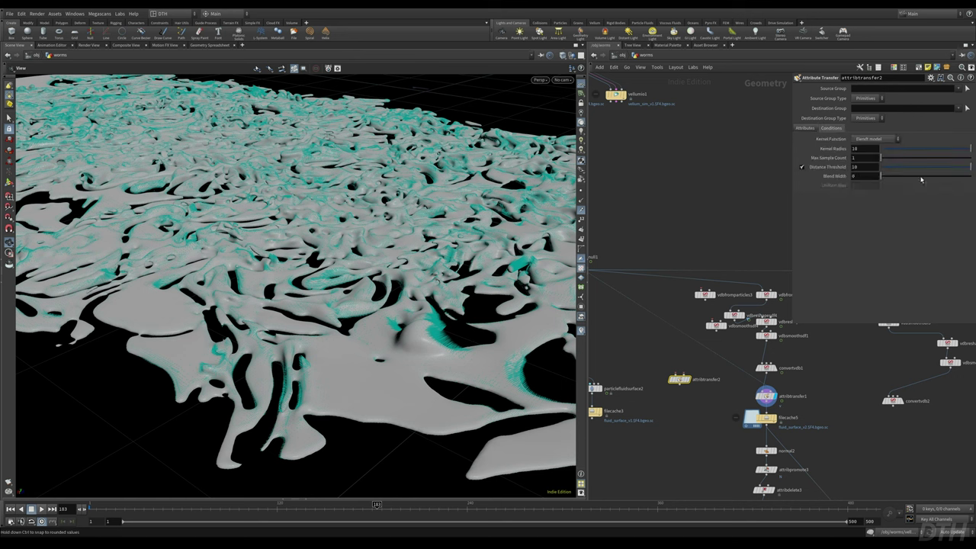
pyautogui.click(862, 158)
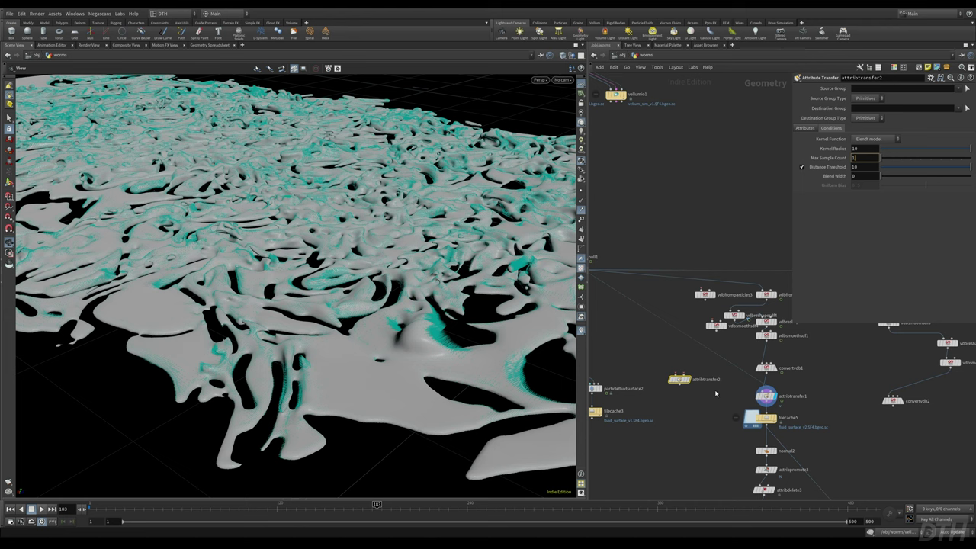
pyautogui.click(767, 396)
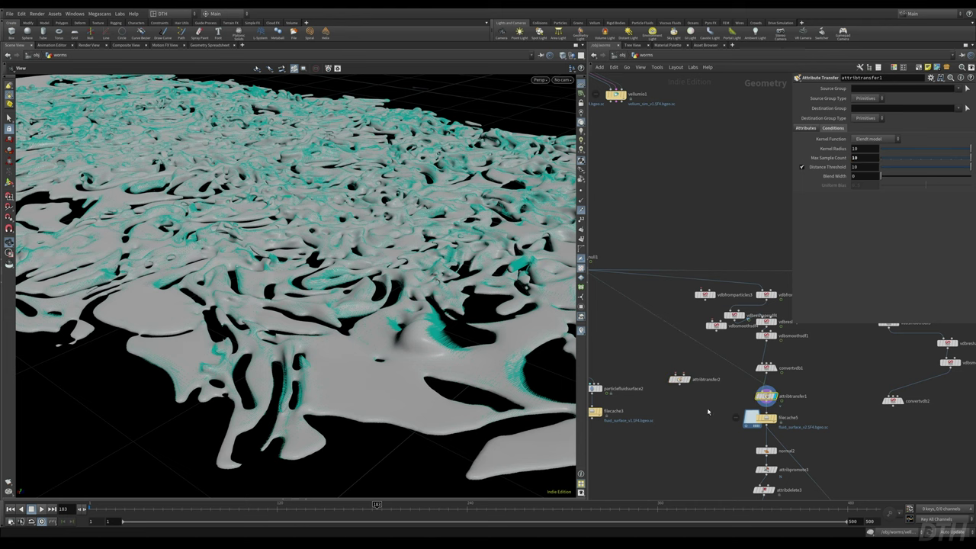
# - Examine the velocity trails on the attribtransfer1 mesh from near and far, then display the cached fluid surface of filecache5
pyautogui.moveTo(450, 335); pyautogui.dragTo(564, 213, button='right')
pyautogui.moveTo(351, 267); pyautogui.dragTo(276, 248)
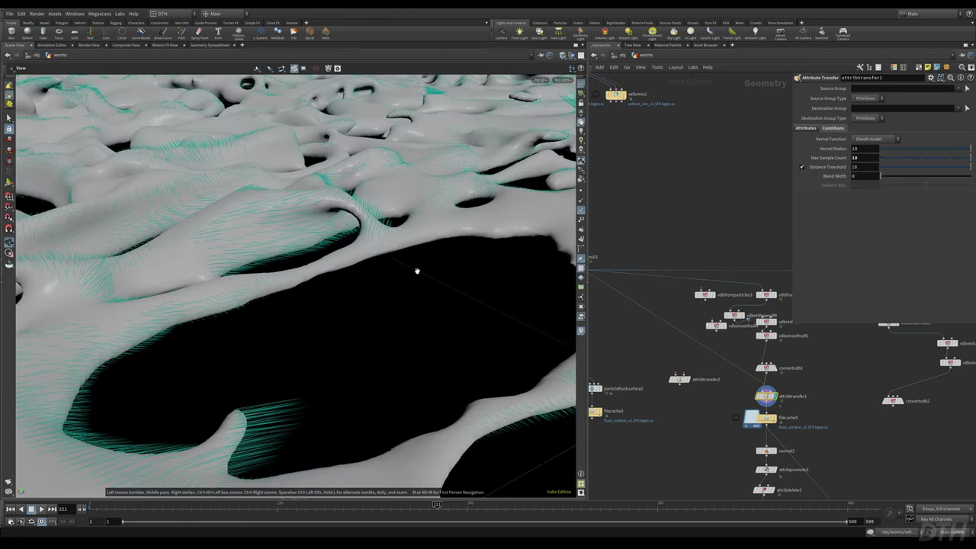
pyautogui.moveTo(417, 270); pyautogui.dragTo(263, 298, button='right')
pyautogui.moveTo(296, 294); pyautogui.dragTo(326, 228)
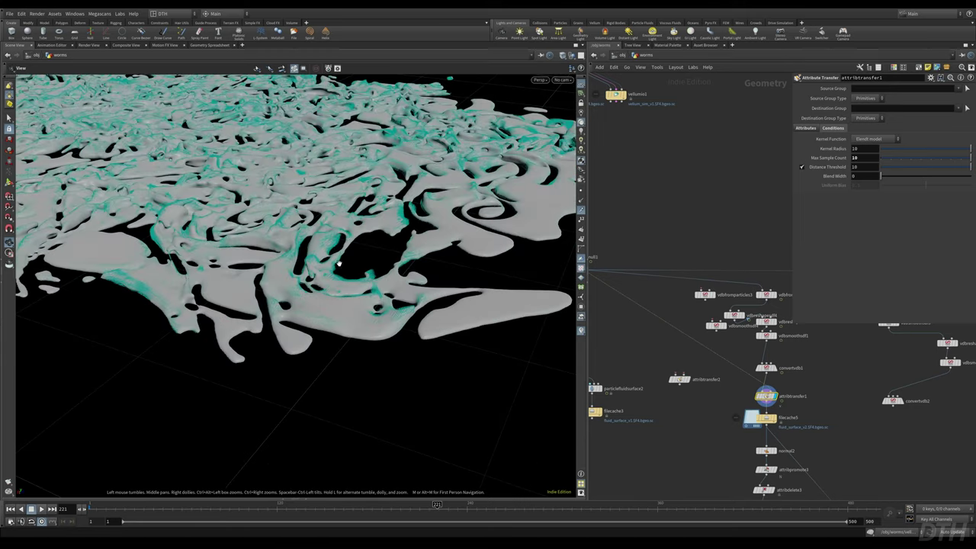
pyautogui.moveTo(832, 433); pyautogui.dragTo(765, 343, button='middle')
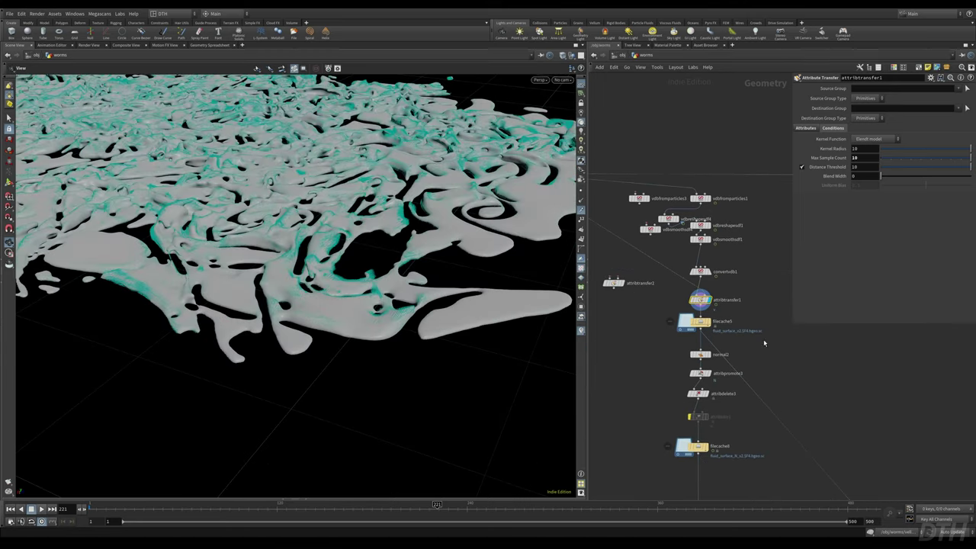
pyautogui.click(694, 321)
pyautogui.press('r')
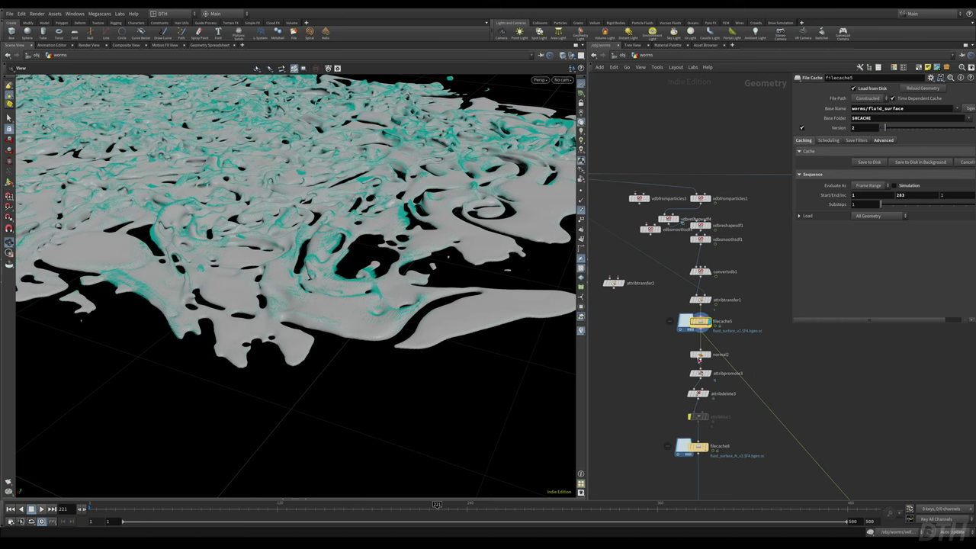
# - Display normal2 and attribpromote3 in turn to compare the point normal settings with the point-to-vertex promotion of N
pyautogui.click(700, 354)
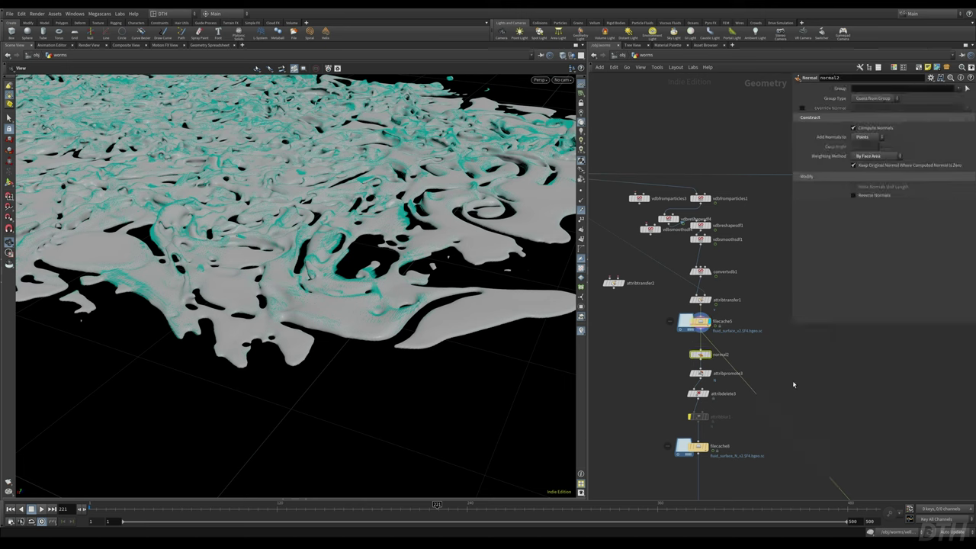
pyautogui.press('r')
pyautogui.scroll(5, 362, 283)
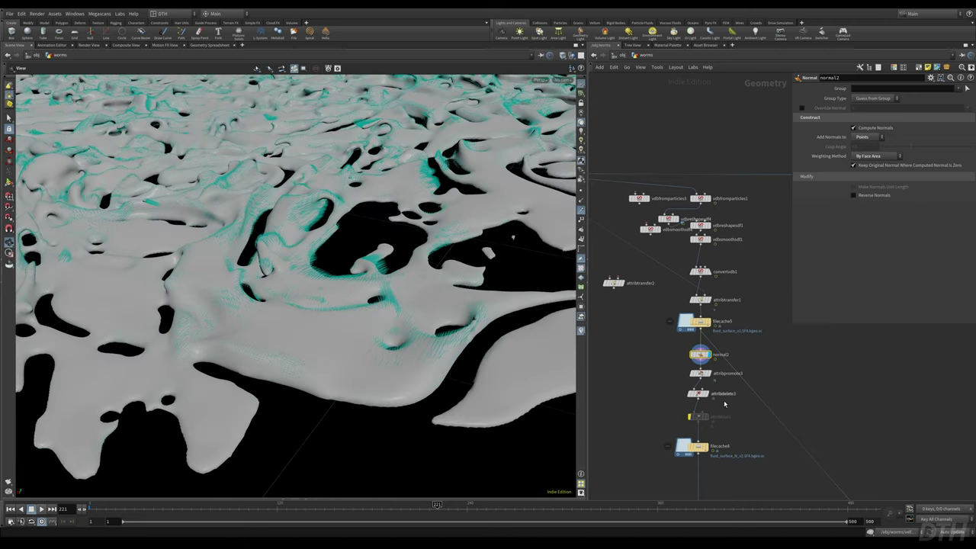
pyautogui.click(732, 373)
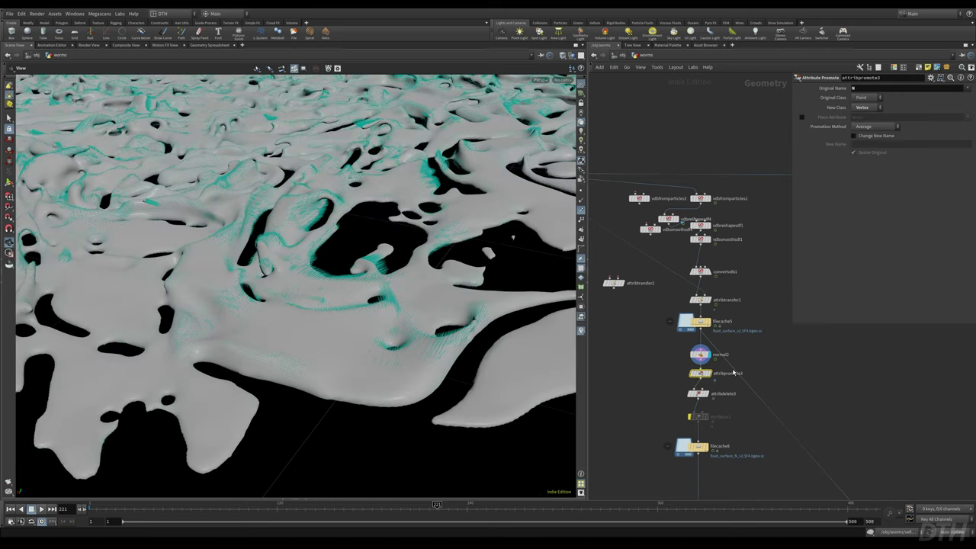
pyautogui.press('r')
pyautogui.click(700, 354)
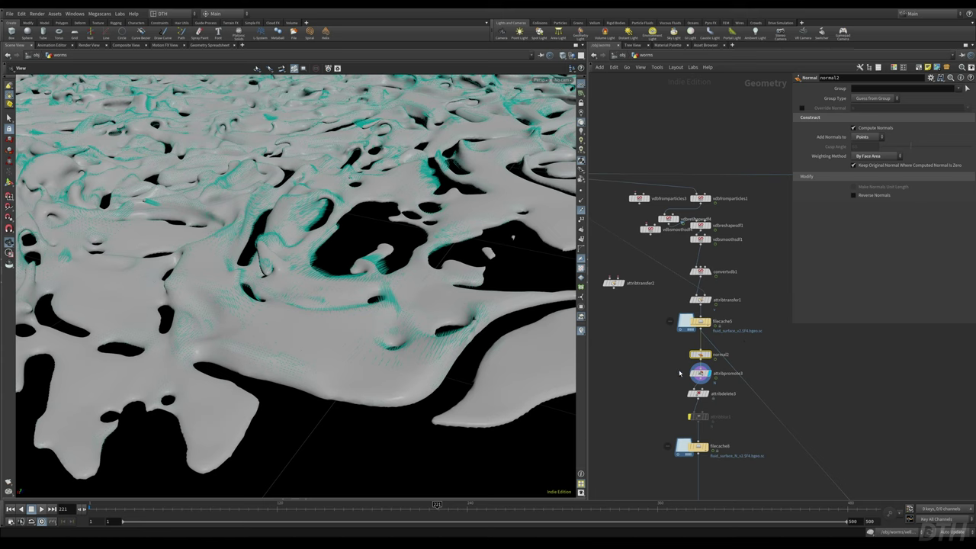
pyautogui.moveTo(668, 373); pyautogui.dragTo(800, 392)
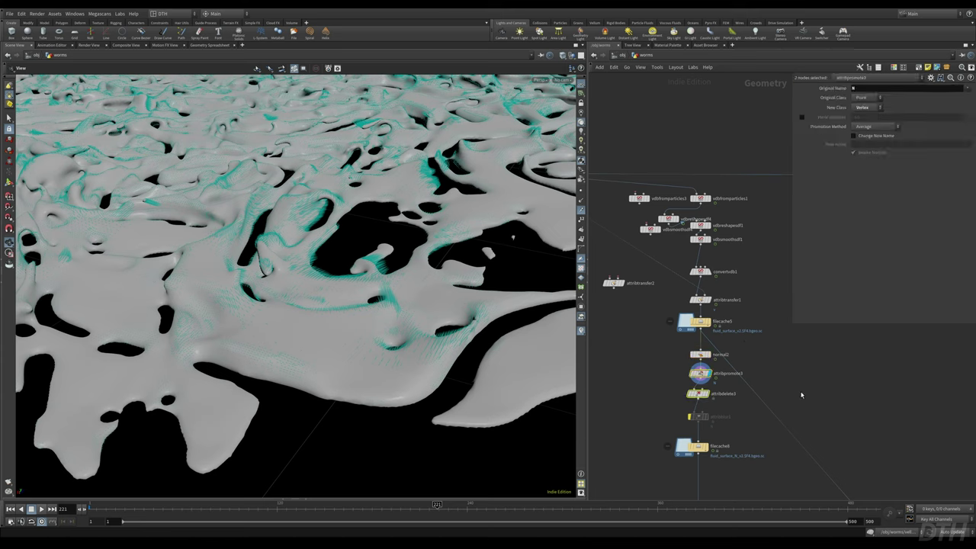
pyautogui.click(700, 354)
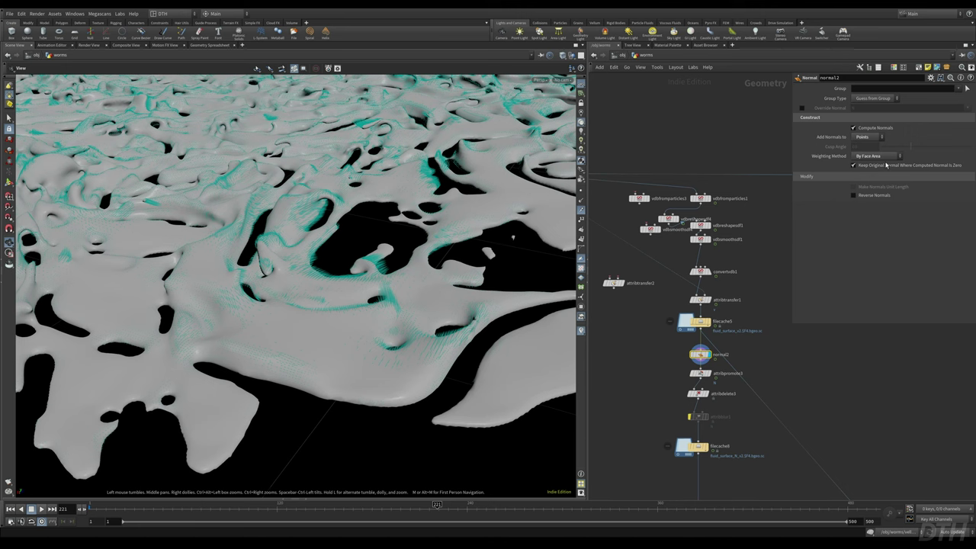
pyautogui.moveTo(374, 342); pyautogui.dragTo(453, 312, button='right')
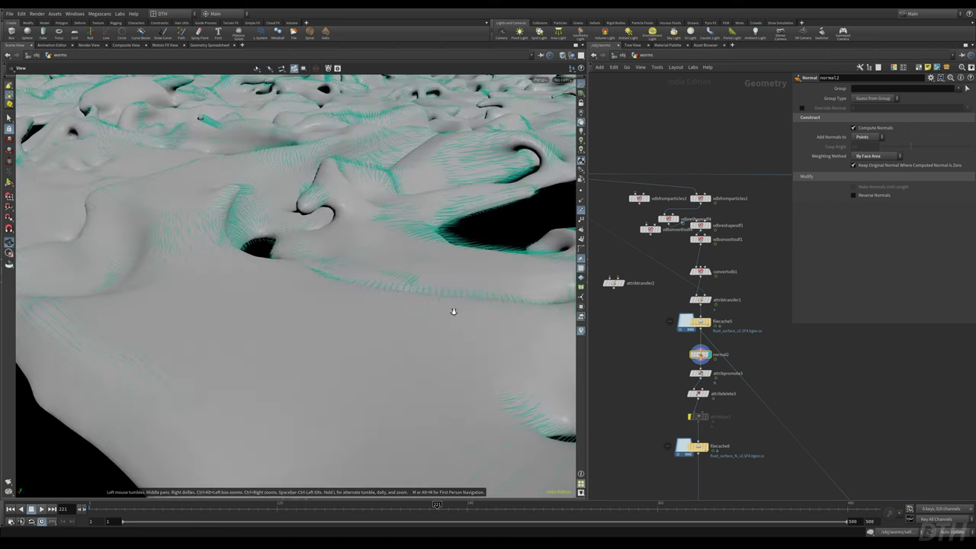
# - Hide the velocity trails and show the point normals of the whole normal2 mesh in the viewport
pyautogui.click(582, 202)
pyautogui.click(582, 201)
pyautogui.moveTo(378, 273); pyautogui.dragTo(225, 288, button='right')
pyautogui.moveTo(422, 265); pyautogui.dragTo(157, 295, button='right')
pyautogui.press('h')
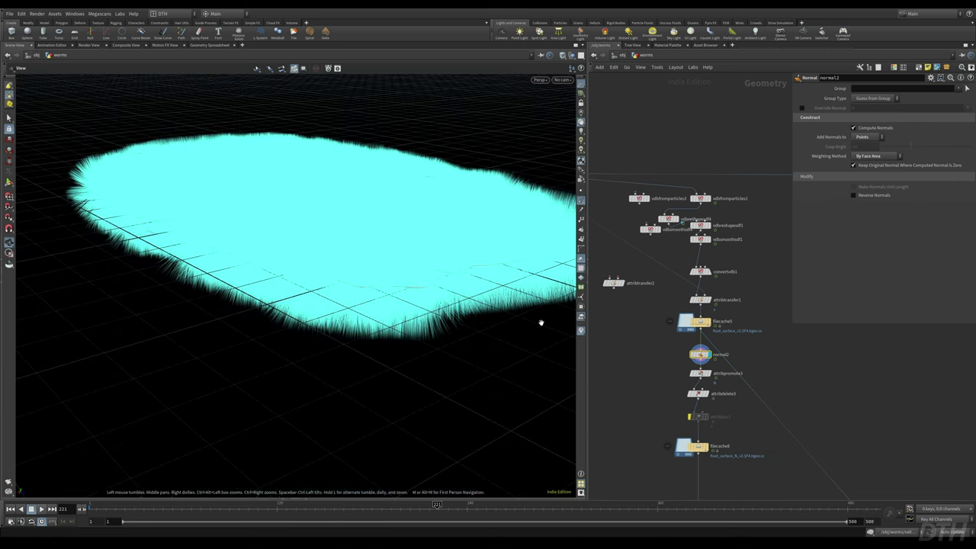
# - Set the viewport's guide scale for normals to 0.1, then reduce it to 0.05
pyautogui.click(582, 330)
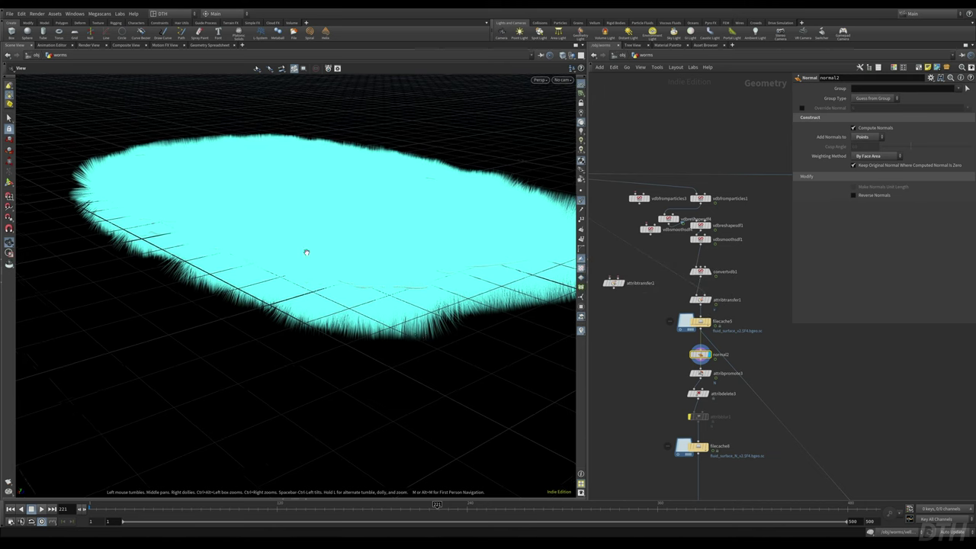
pyautogui.press('d')
pyautogui.click(195, 179)
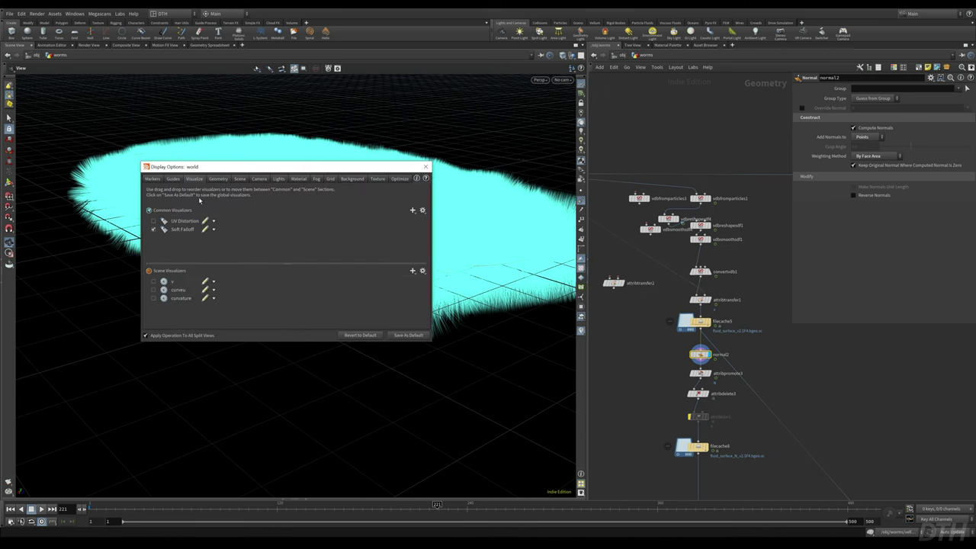
pyautogui.click(219, 179)
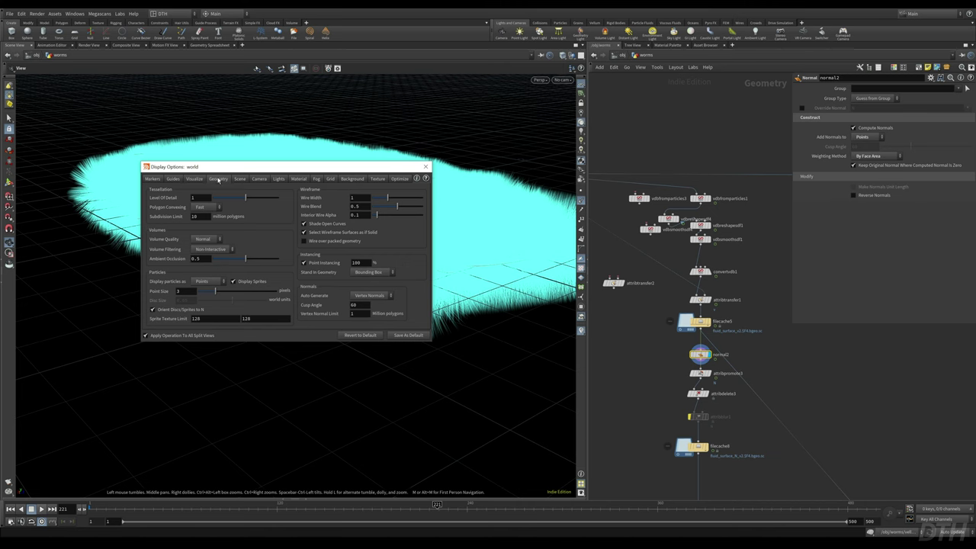
pyautogui.click(194, 180)
pyautogui.click(174, 179)
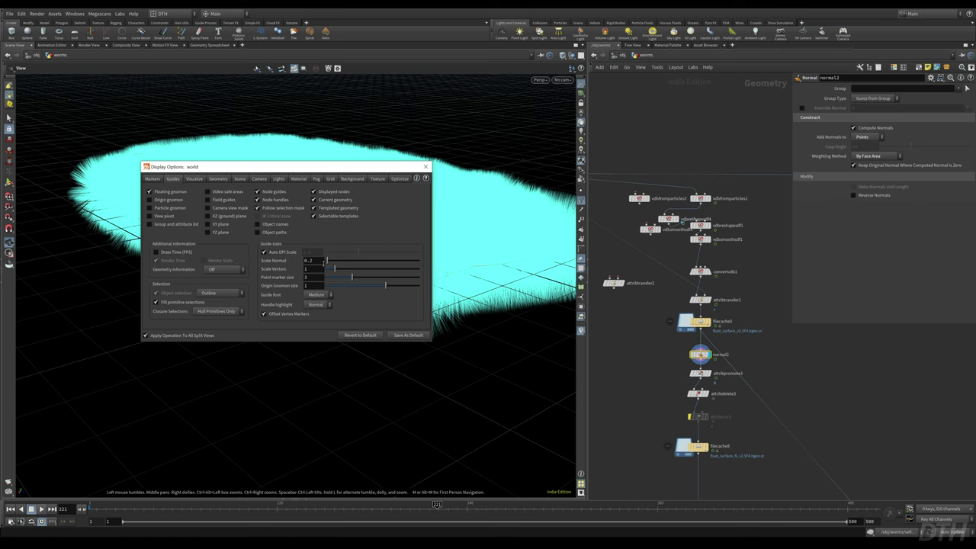
pyautogui.write('1')
pyautogui.press('Return')
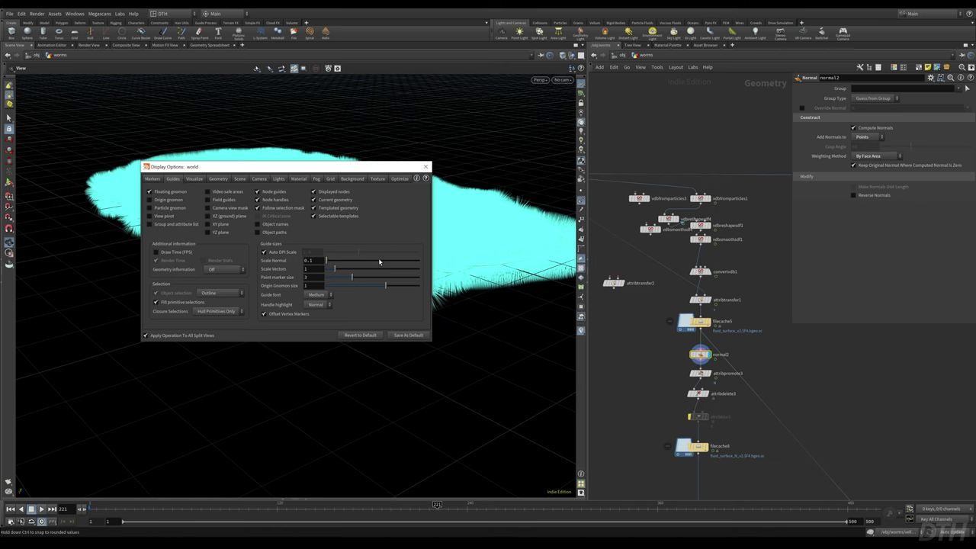
pyautogui.click(322, 264)
pyautogui.write('05')
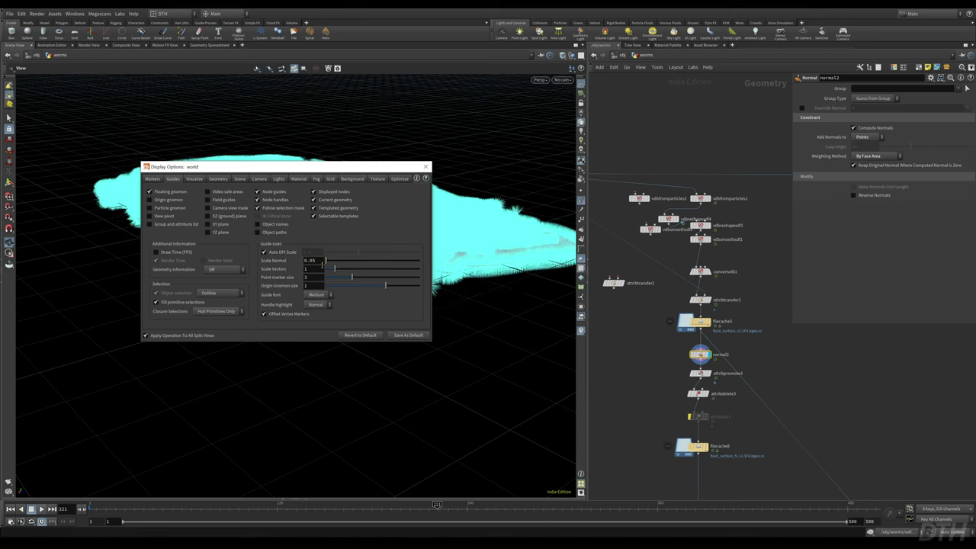
# - Inspect the point normals closely at the mesh edge and review normal2's weighting methods, keeping By Face Area
pyautogui.moveTo(344, 167); pyautogui.dragTo(256, 170)
pyautogui.moveTo(531, 253); pyautogui.dragTo(969, 232, button='right')
pyautogui.scroll(6, 379, 365)
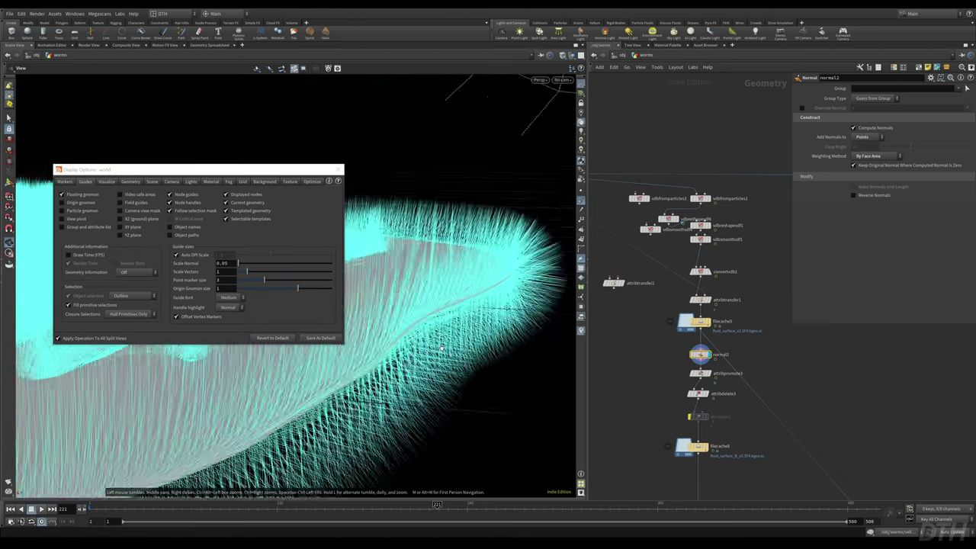
pyautogui.moveTo(470, 328); pyautogui.dragTo(464, 337)
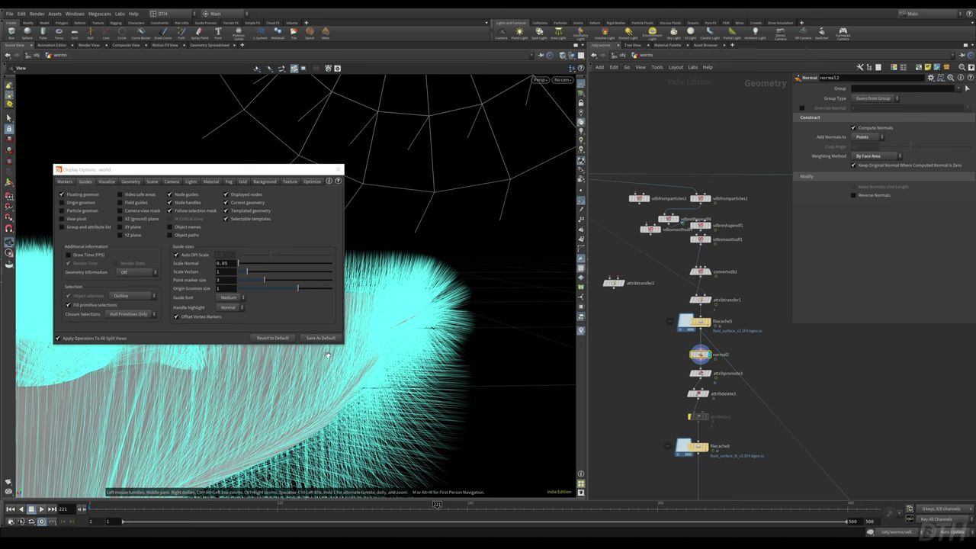
pyautogui.click(338, 169)
pyautogui.click(875, 155)
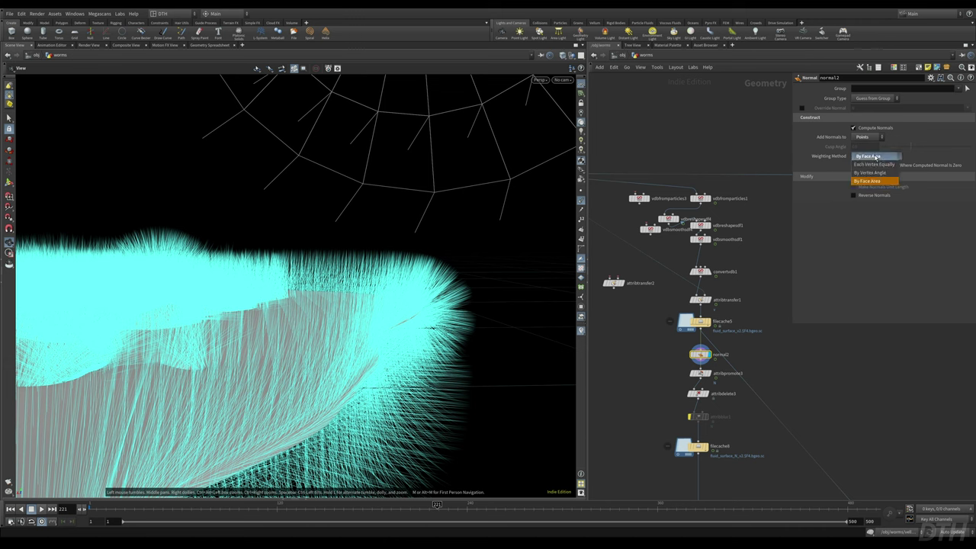
pyautogui.click(889, 181)
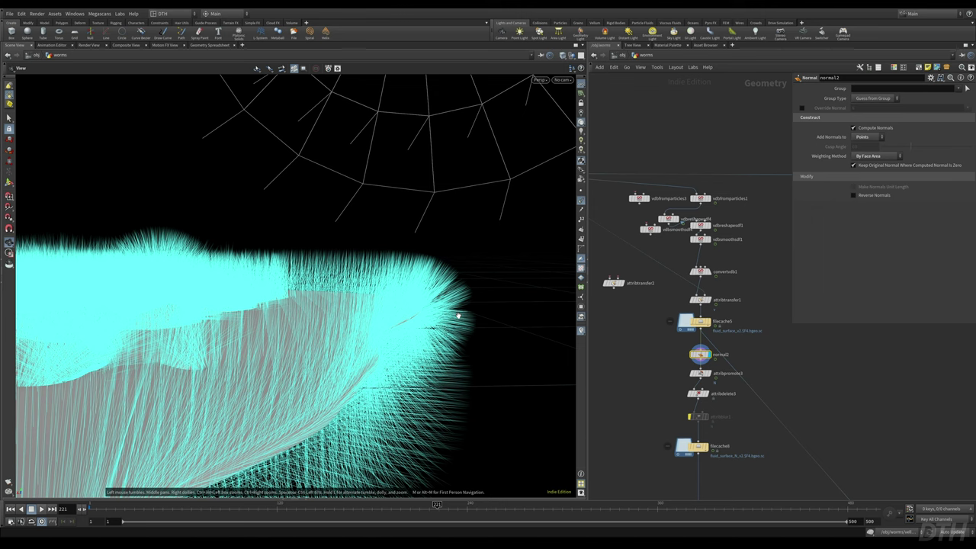
# - Display attribpromote3 to examine the normals promoted from points to vertices
pyautogui.moveTo(657, 368); pyautogui.dragTo(734, 387)
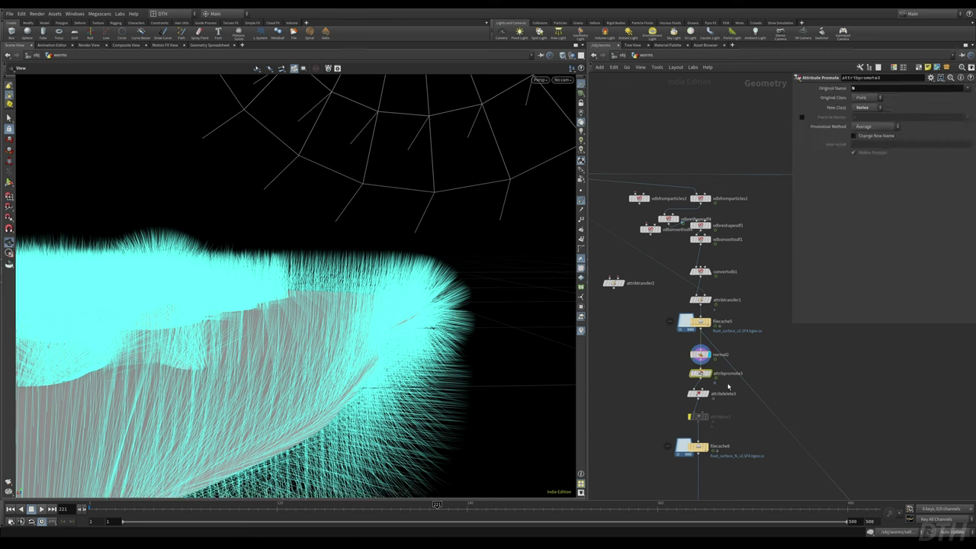
pyautogui.press('r')
pyautogui.moveTo(266, 380); pyautogui.dragTo(366, 401)
# - Review the primitive attributes dopobject and name and the detail attribute varmap deleted by attribdelete3, then display the cached surface of filecache8
pyautogui.moveTo(669, 388); pyautogui.dragTo(735, 402)
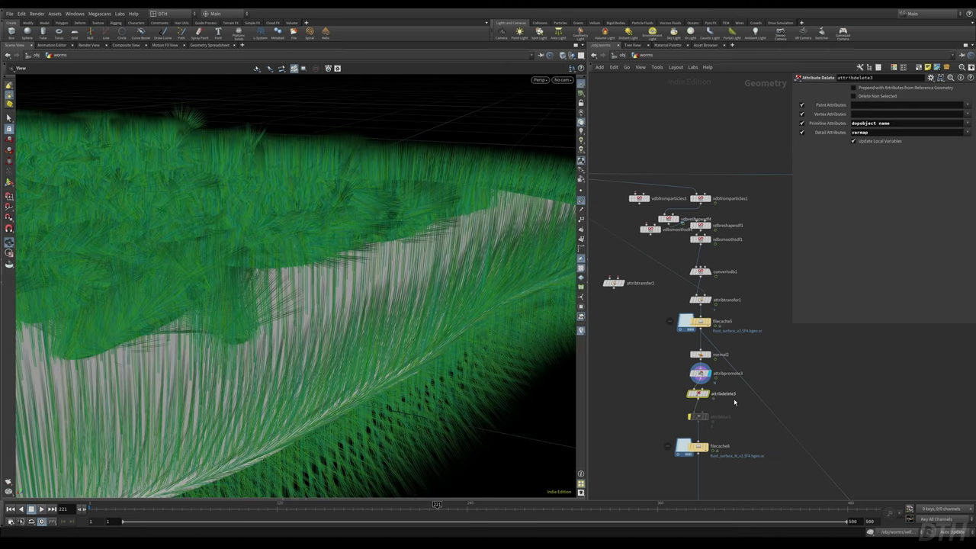
pyautogui.press('r')
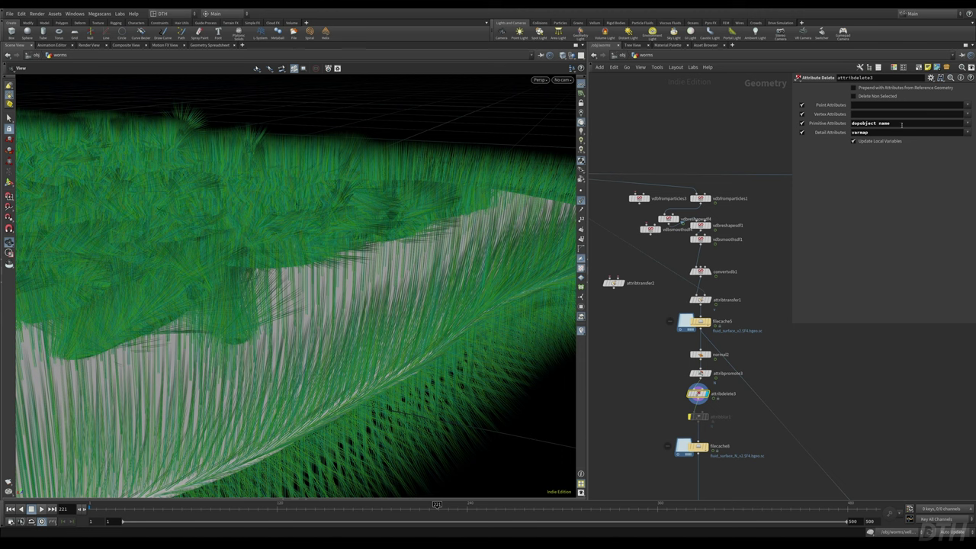
pyautogui.click(902, 124)
pyautogui.click(874, 132)
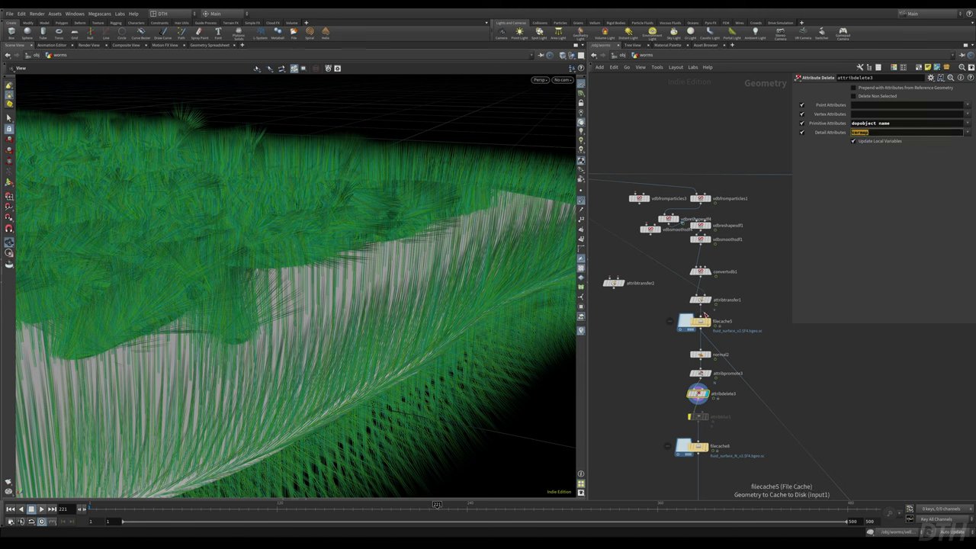
pyautogui.moveTo(899, 124); pyautogui.dragTo(839, 125)
pyautogui.click(876, 133)
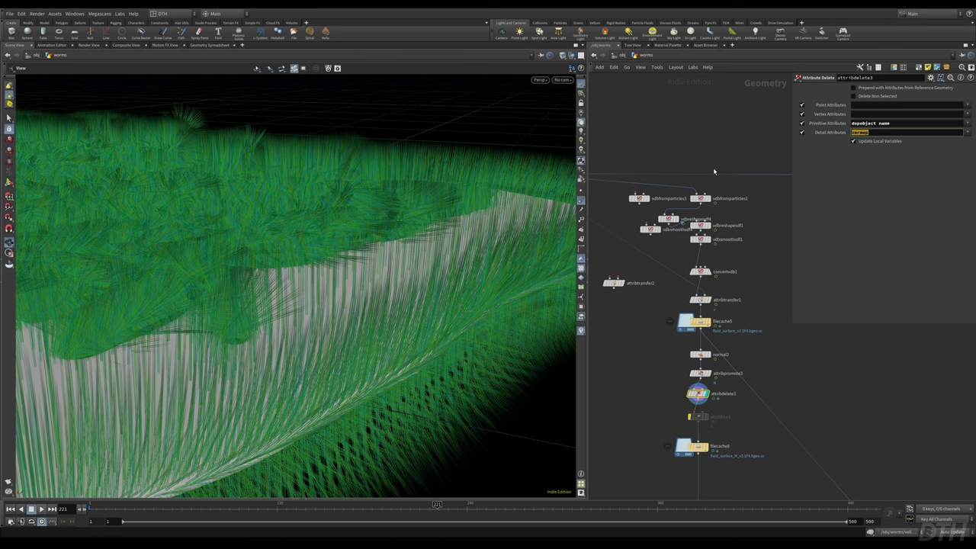
pyautogui.scroll(-1, 722, 278)
pyautogui.click(883, 115)
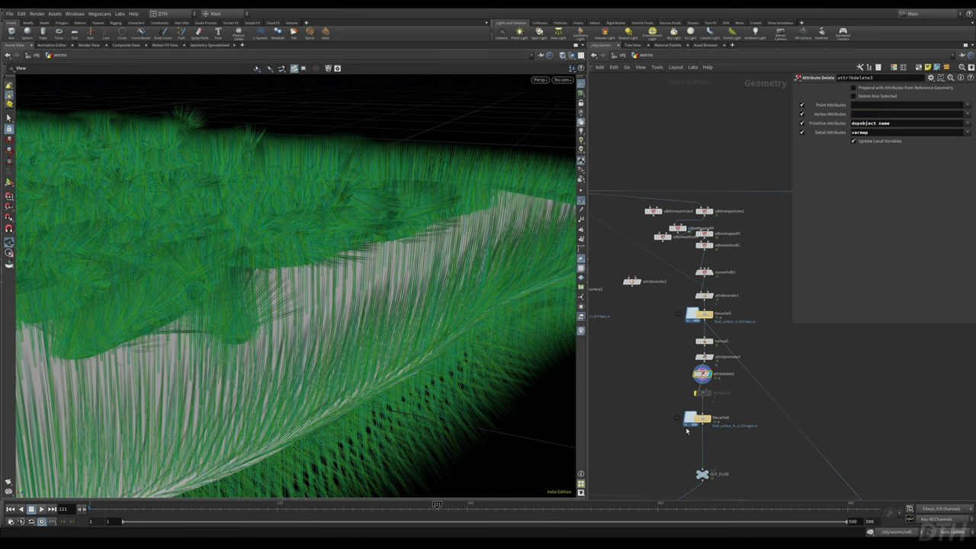
pyautogui.click(713, 419)
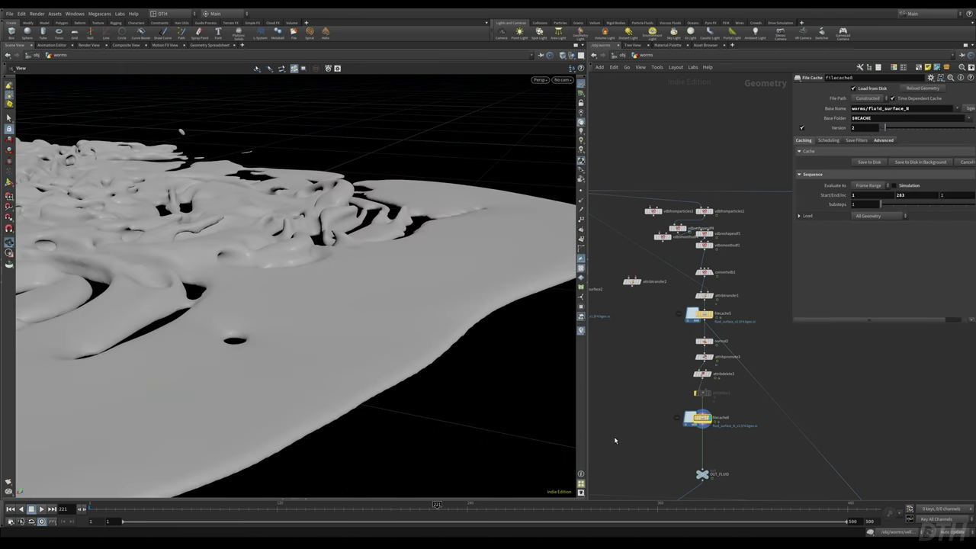
pyautogui.moveTo(614, 436); pyautogui.dragTo(735, 397, button='middle')
pyautogui.scroll(-1, 767, 380)
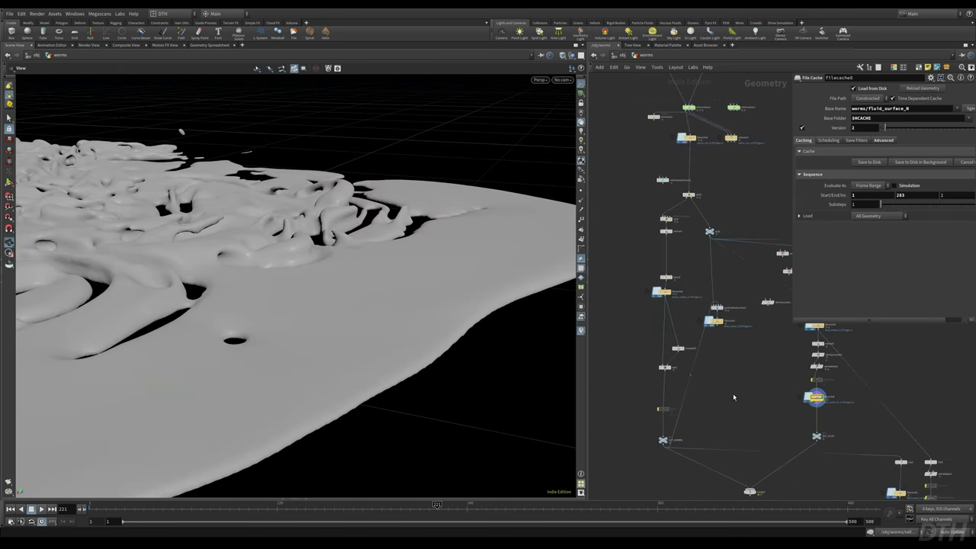
pyautogui.scroll(3, 681, 361)
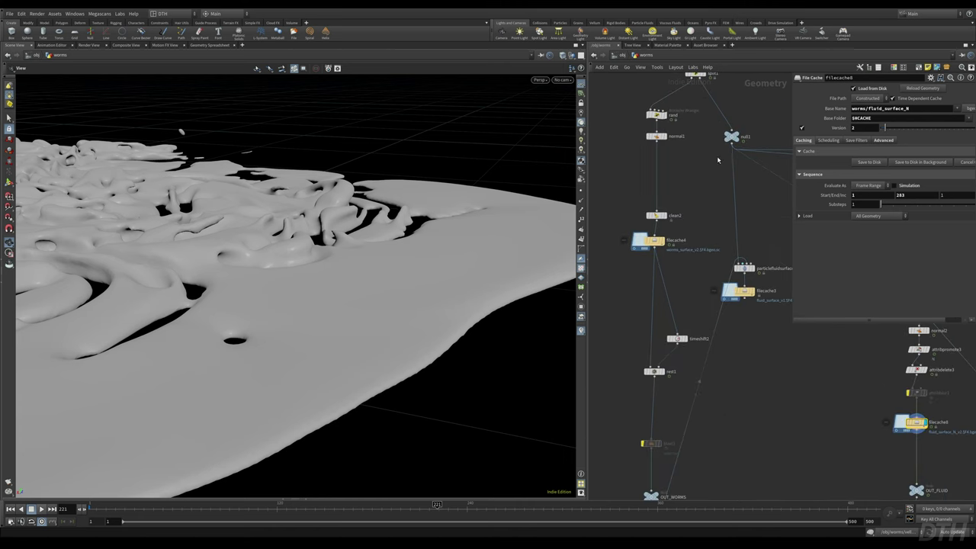
pyautogui.moveTo(643, 101); pyautogui.dragTo(654, 229, button='middle')
pyautogui.click(667, 242)
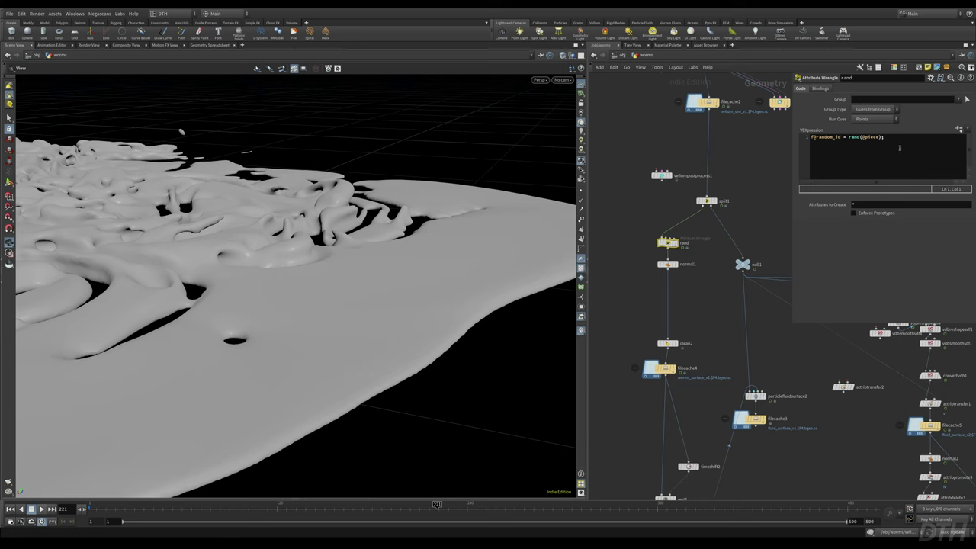
pyautogui.hotkey('ctrl', 'a')
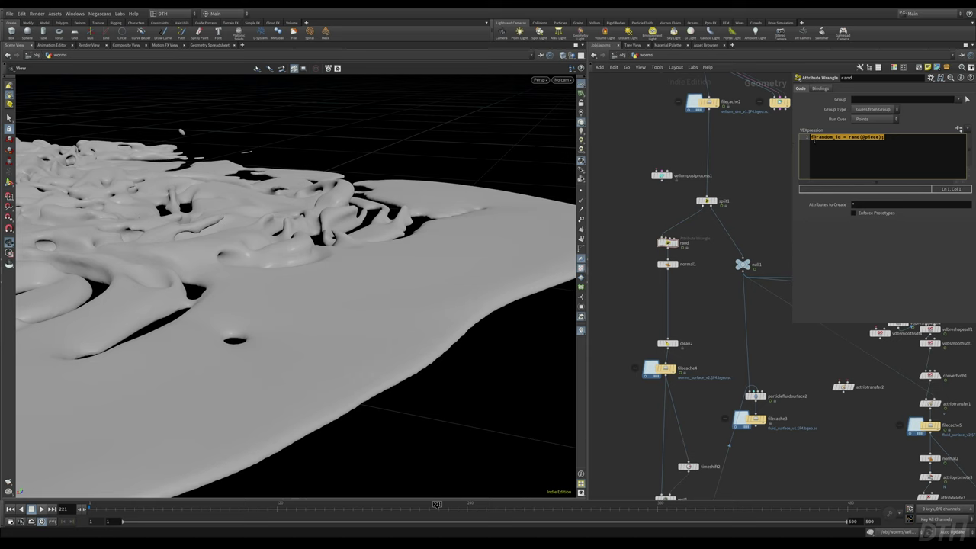
pyautogui.click(813, 138)
pyautogui.moveTo(895, 138); pyautogui.dragTo(801, 155)
pyautogui.moveTo(842, 138); pyautogui.dragTo(807, 139)
# - Display the normal1 result in the worm branch, followed by the clean2 result below it
pyautogui.moveTo(636, 310); pyautogui.dragTo(691, 261)
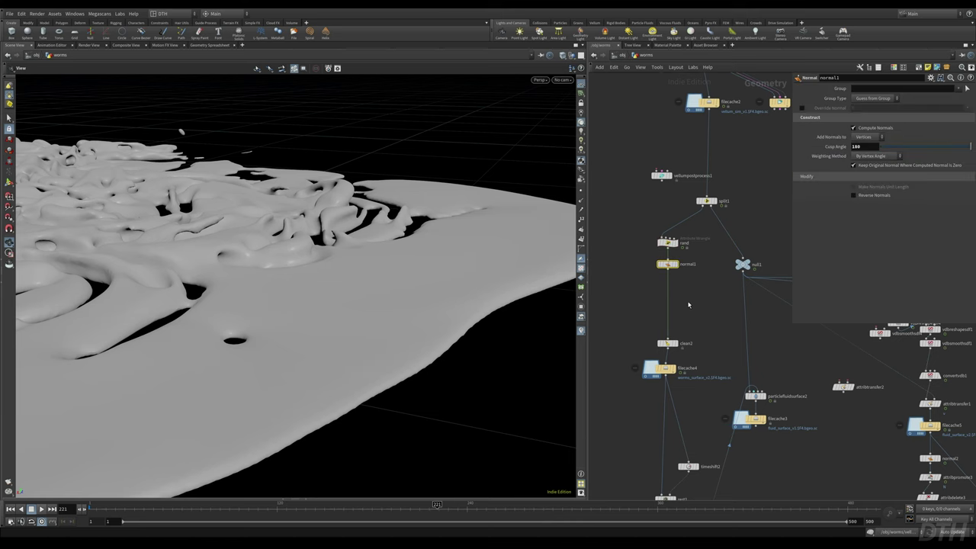
pyautogui.press('r')
pyautogui.click(667, 343)
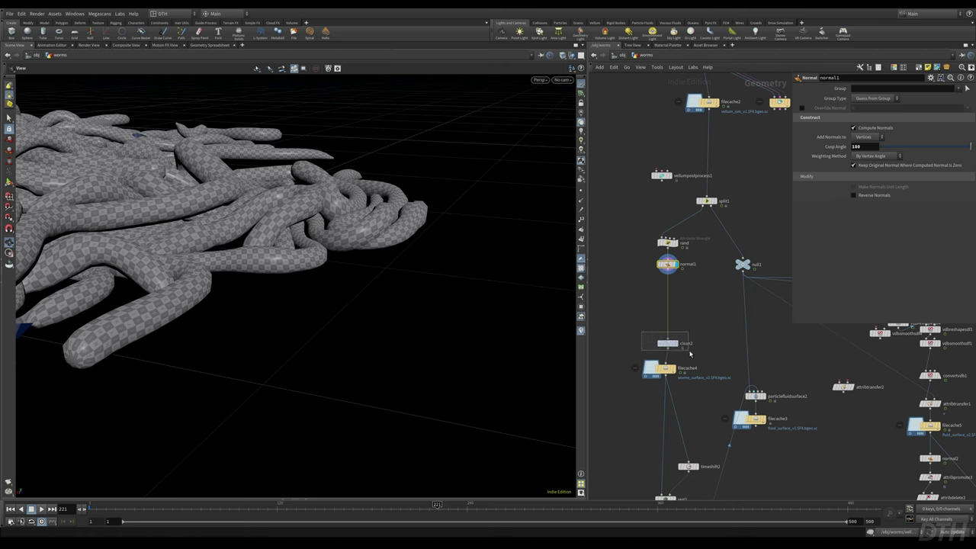
pyautogui.press('r')
# - Review clean2's Remove Attribs pattern * ^uv ^id ^curveu ^v ^N ^random_id, including the wildcard and the caret exceptions
pyautogui.tripleClick(952, 146)
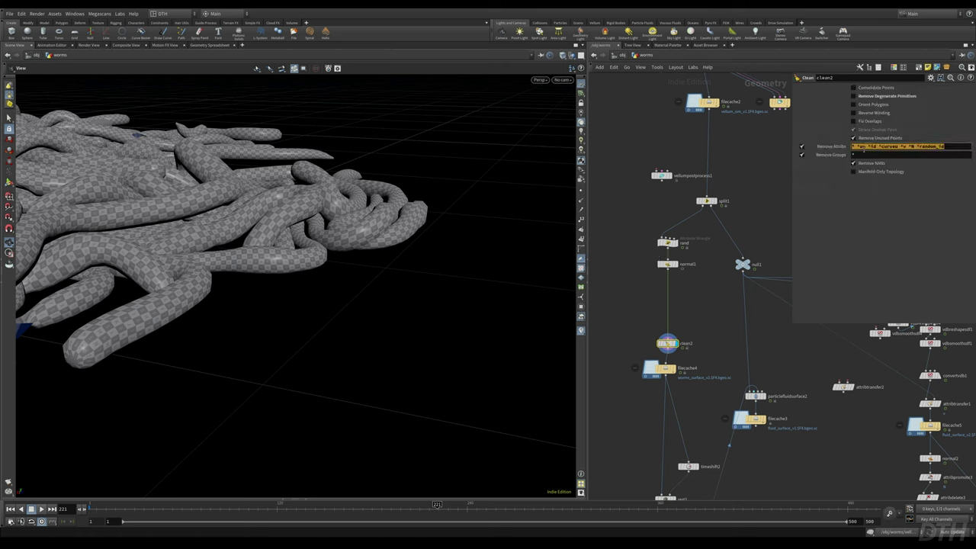
pyautogui.click(863, 148)
pyautogui.moveTo(857, 146); pyautogui.dragTo(949, 149)
pyautogui.moveTo(858, 147); pyautogui.dragTo(849, 150)
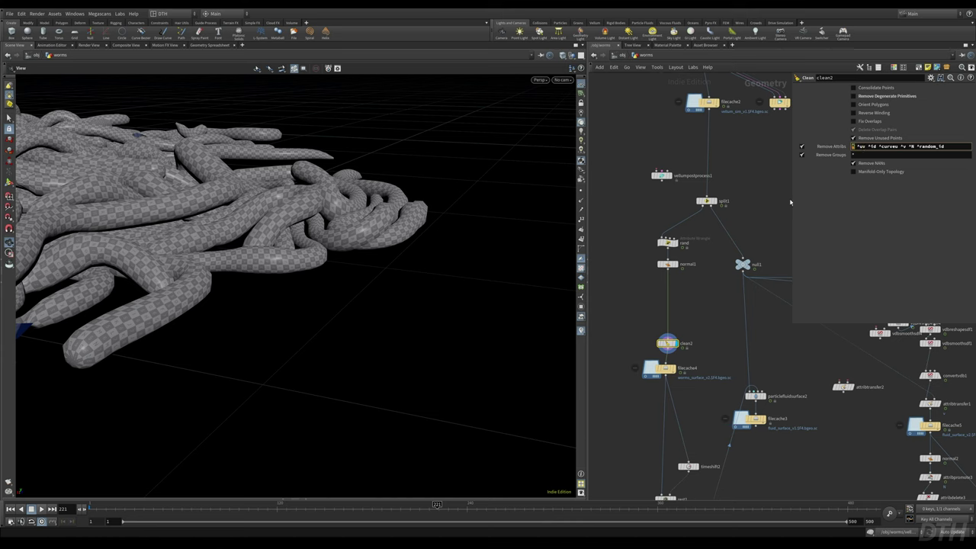
pyautogui.write('^')
pyautogui.doubleClick(862, 146)
pyautogui.moveTo(964, 146); pyautogui.dragTo(634, 236)
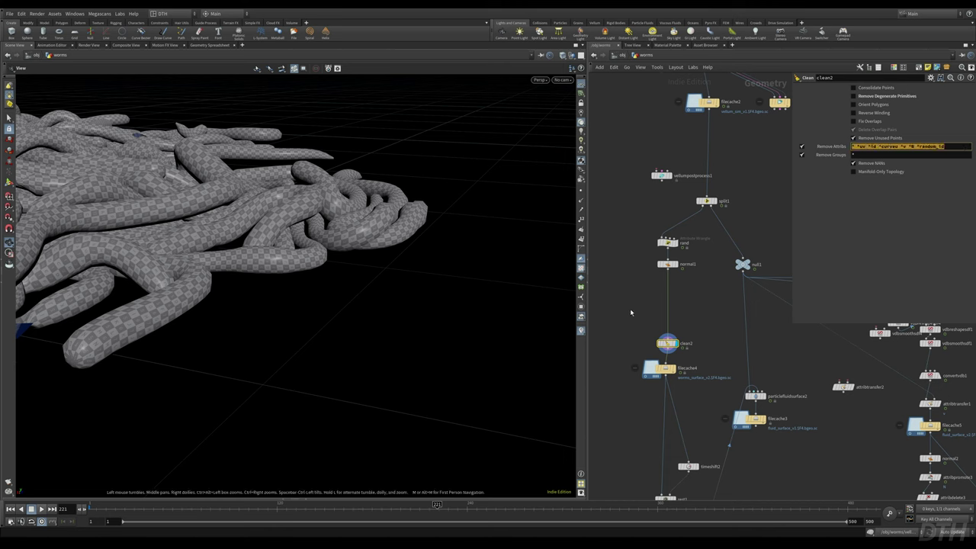
# - Display the OUT_FLUID null at the end of the fluid branch
pyautogui.scroll(-5, 636, 394)
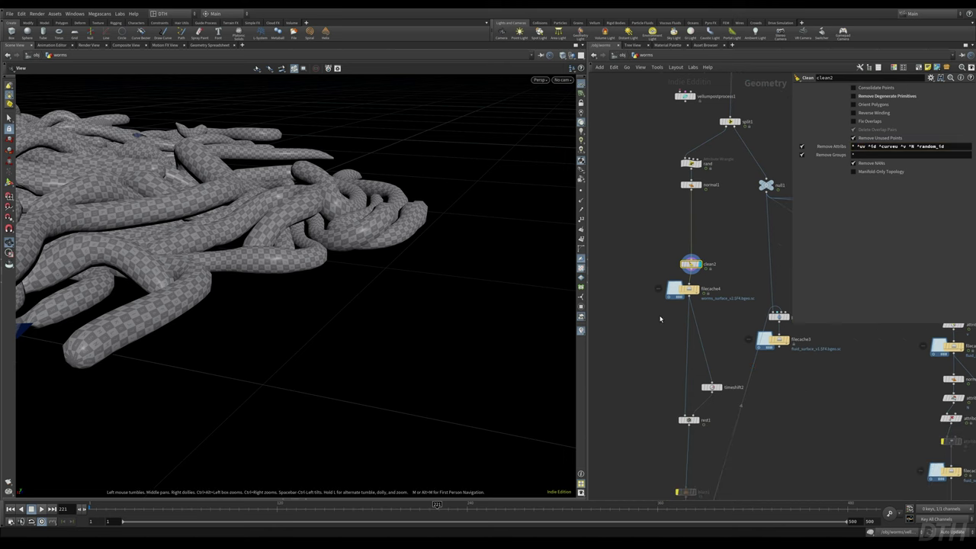
pyautogui.moveTo(648, 418); pyautogui.dragTo(688, 311, button='middle')
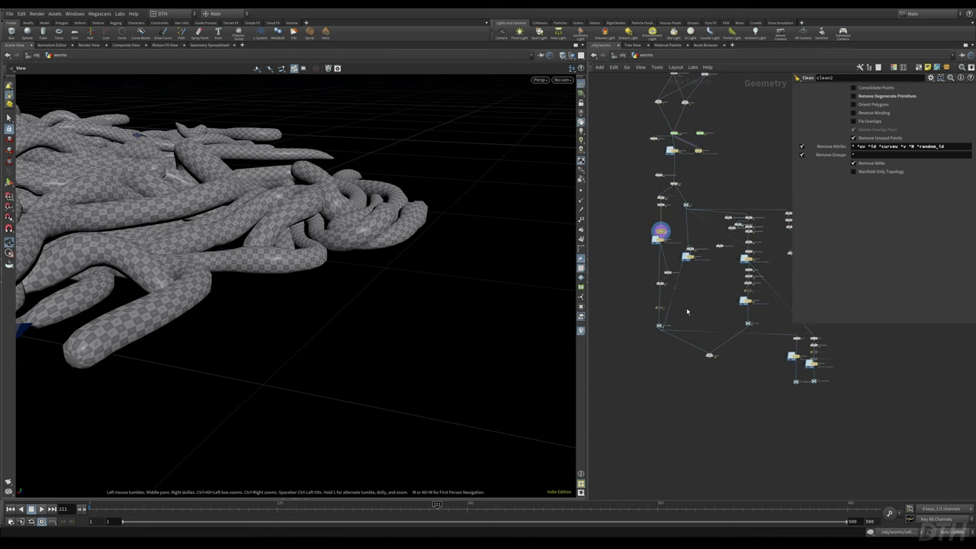
pyautogui.scroll(4, 662, 279)
pyautogui.moveTo(626, 374); pyautogui.dragTo(679, 401)
pyautogui.moveTo(781, 373); pyautogui.dragTo(848, 396)
pyautogui.press('r')
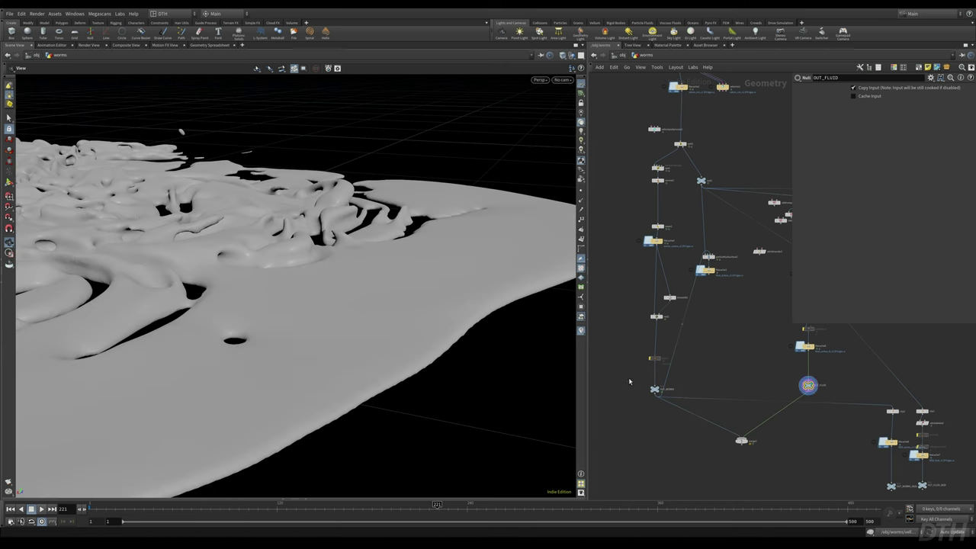
# - Display the OUT_WORMS null and frame the complete worm geometry in the viewport
pyautogui.moveTo(628, 376); pyautogui.dragTo(690, 404)
pyautogui.press('r')
pyautogui.hotkey('space', 'g')
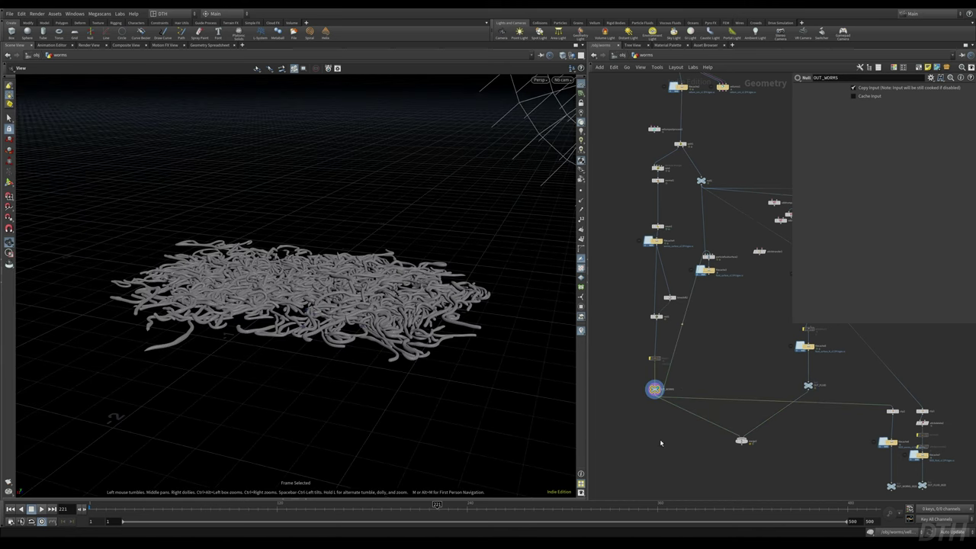
# - Display merge3 and inspect the combined worm and fluid surfaces from several angles
pyautogui.moveTo(661, 443); pyautogui.dragTo(806, 478)
pyautogui.press('r')
pyautogui.moveTo(474, 292); pyautogui.dragTo(377, 351)
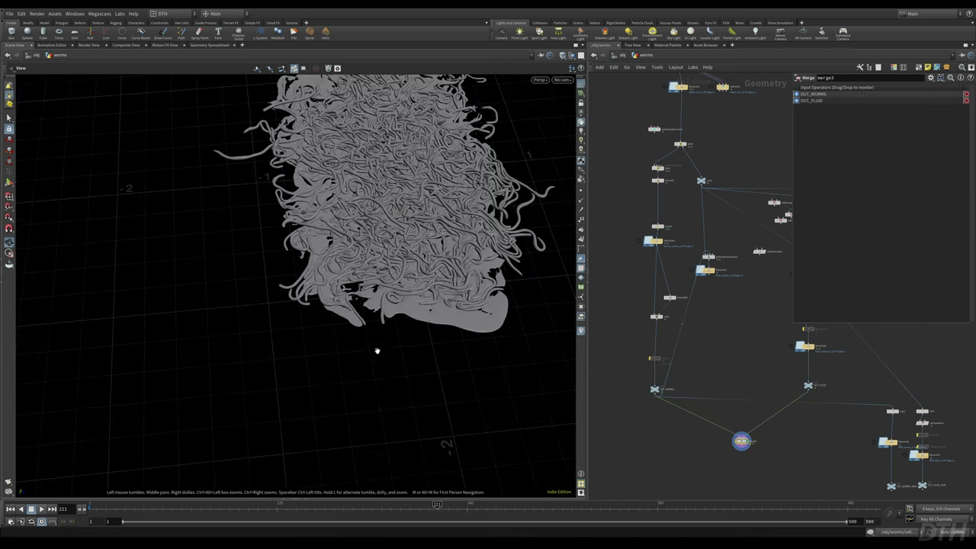
pyautogui.moveTo(377, 351); pyautogui.dragTo(519, 250, button='right')
pyautogui.moveTo(518, 252); pyautogui.dragTo(246, 311)
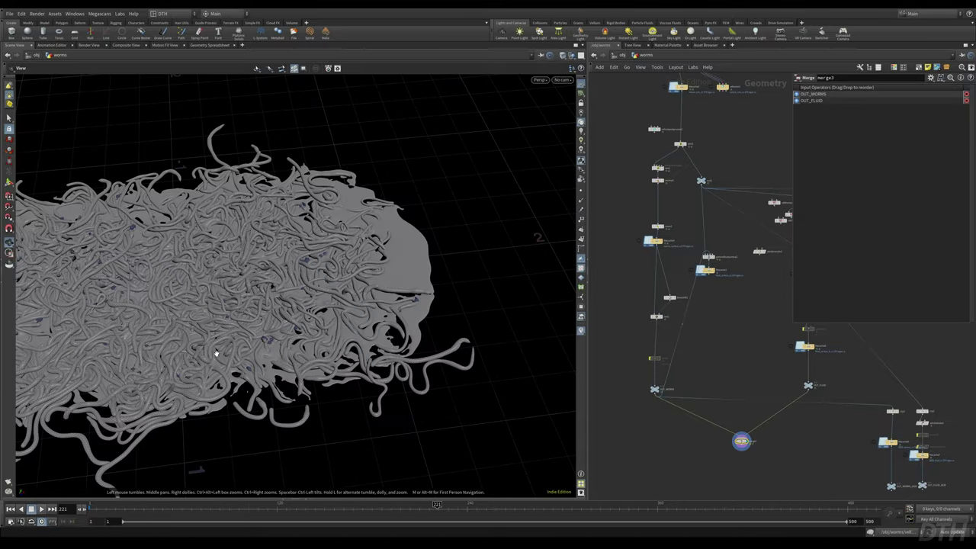
pyautogui.moveTo(221, 354); pyautogui.dragTo(409, 327)
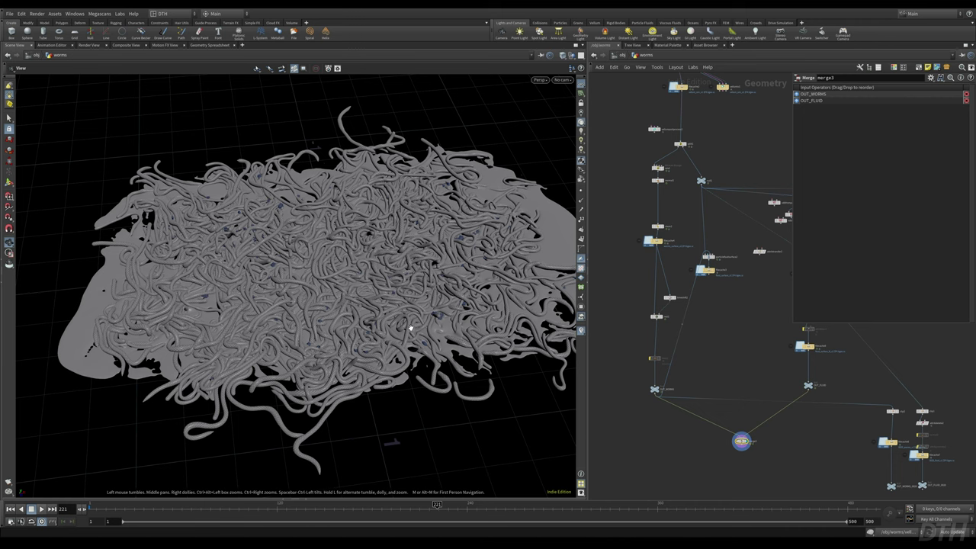